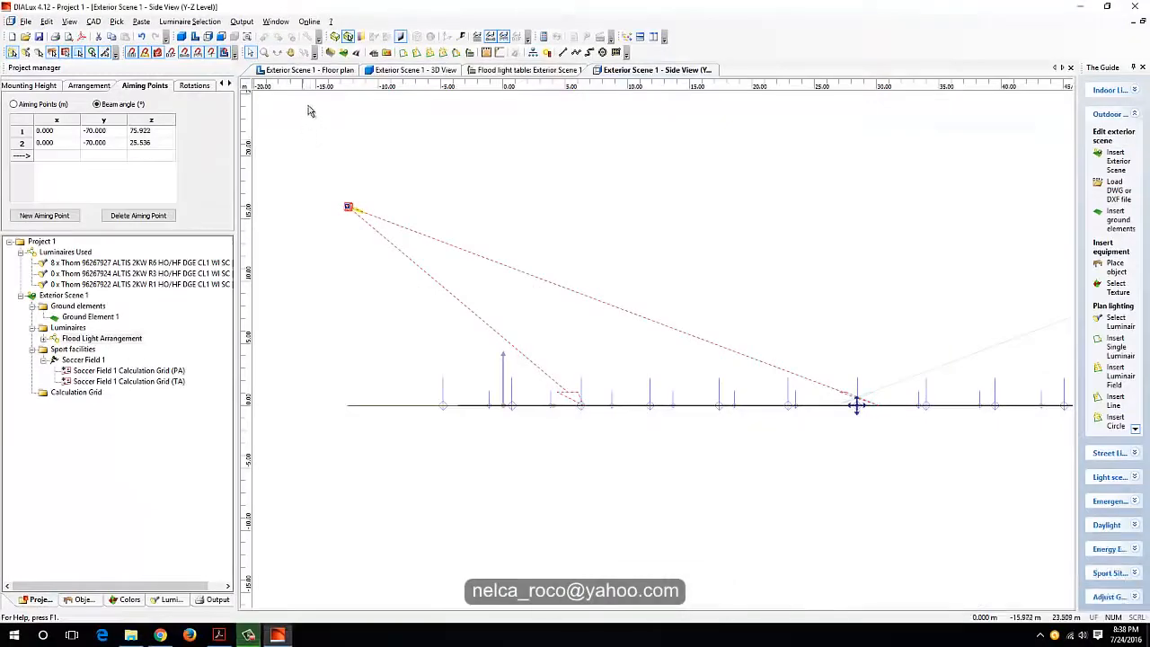
Step: In the floor plan, measure the distance from the field's outer boundary line to the ground edge beside the near corner floodlight
click(300, 71)
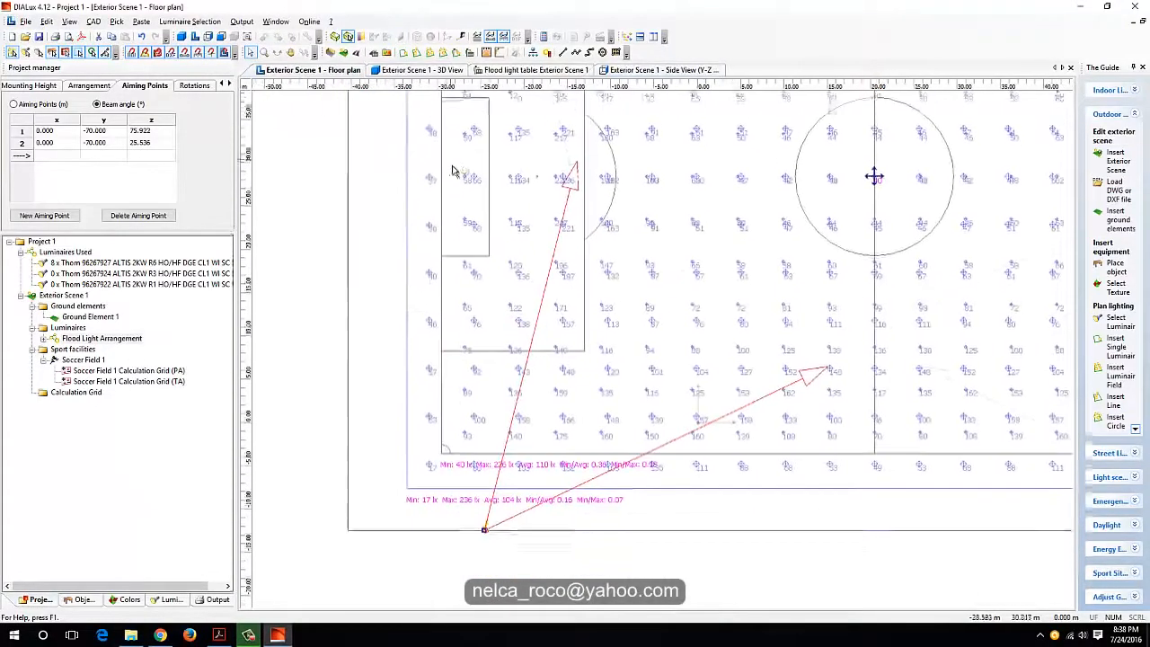
scroll(639, 385, down, 4)
middle_drag(642, 382, 644, 215)
scroll(579, 398, up, 6)
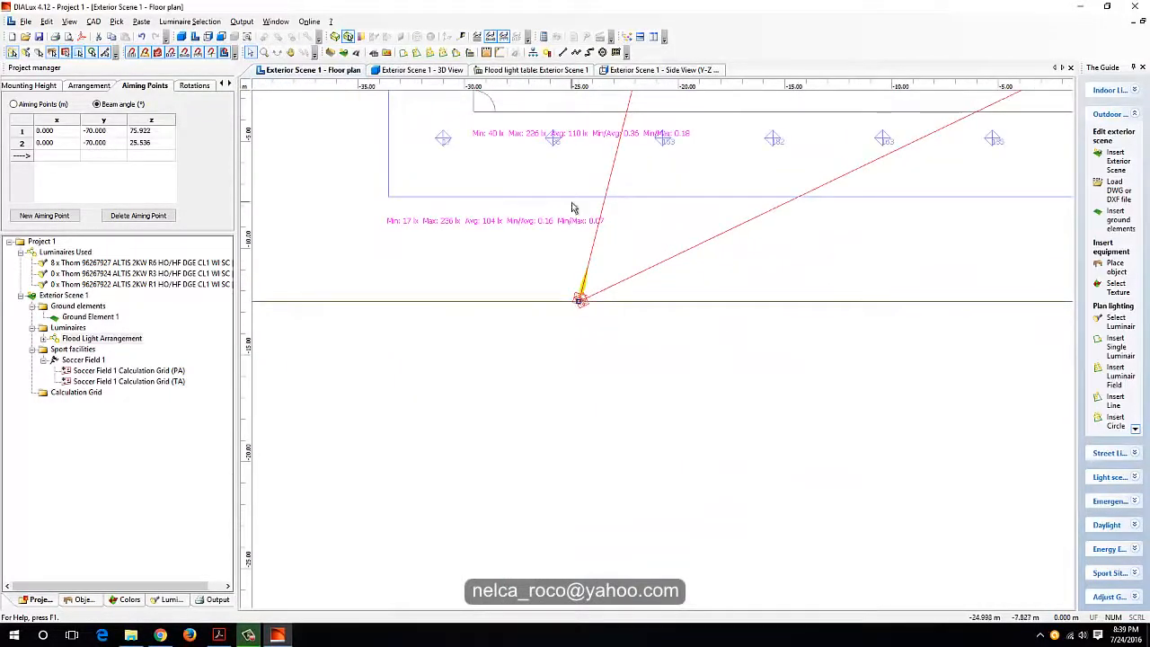
middle_drag(559, 178, 569, 347)
scroll(588, 373, down, 4)
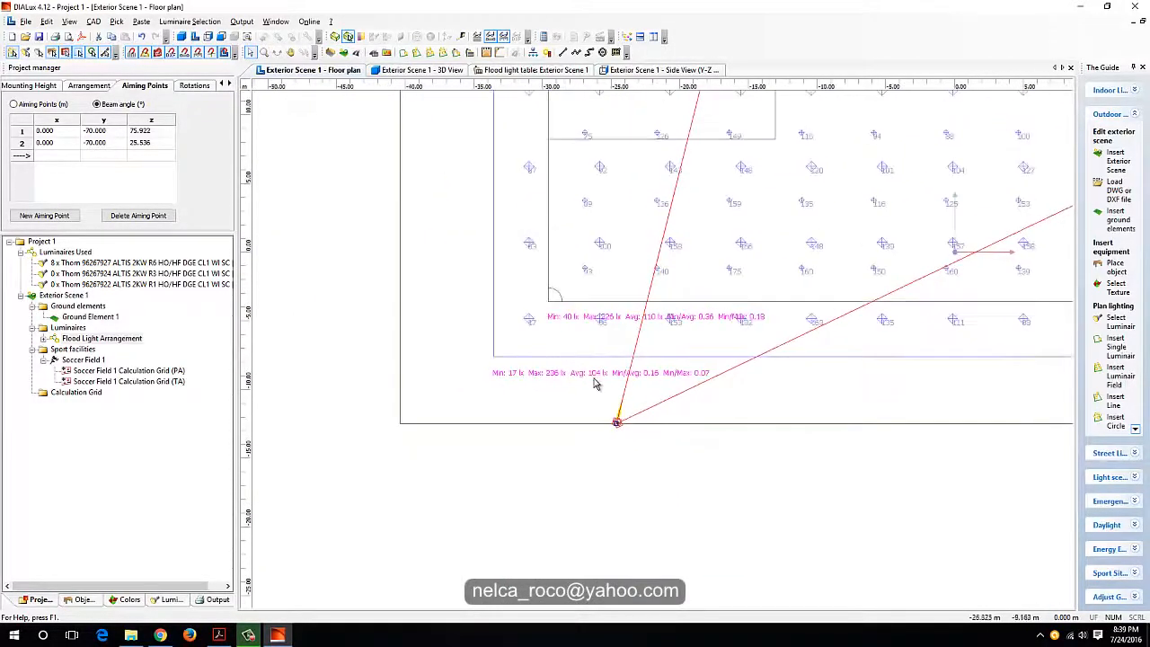
scroll(597, 359, up, 5)
middle_drag(588, 403, 606, 327)
scroll(604, 323, up, 2)
scroll(589, 301, down, 1)
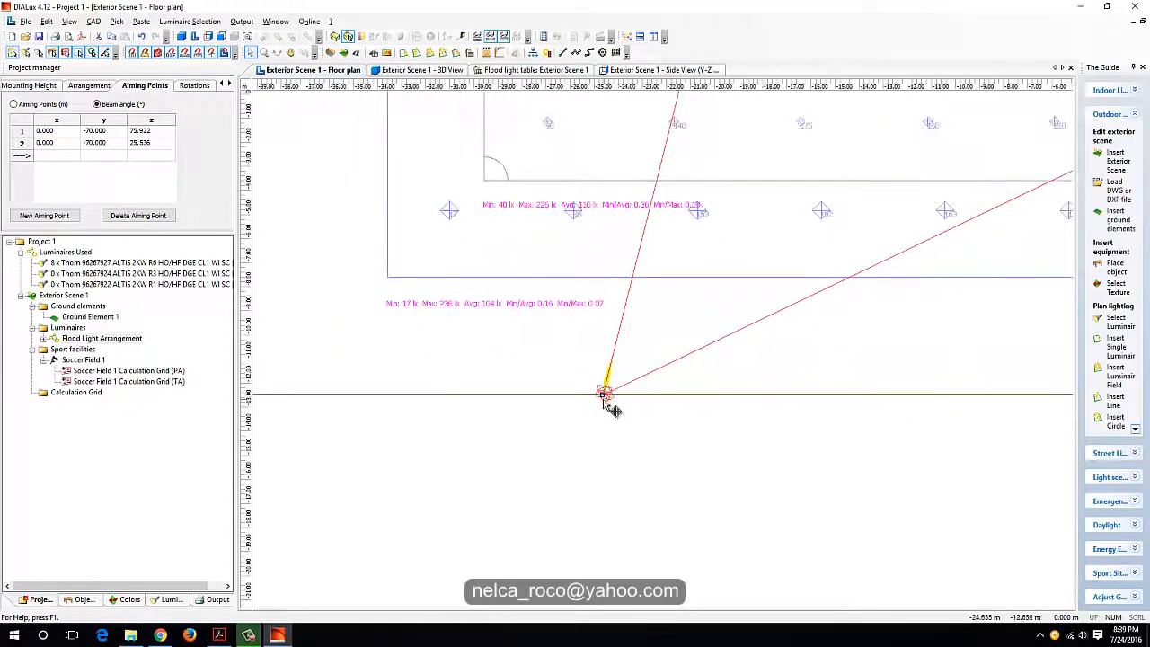
click(462, 38)
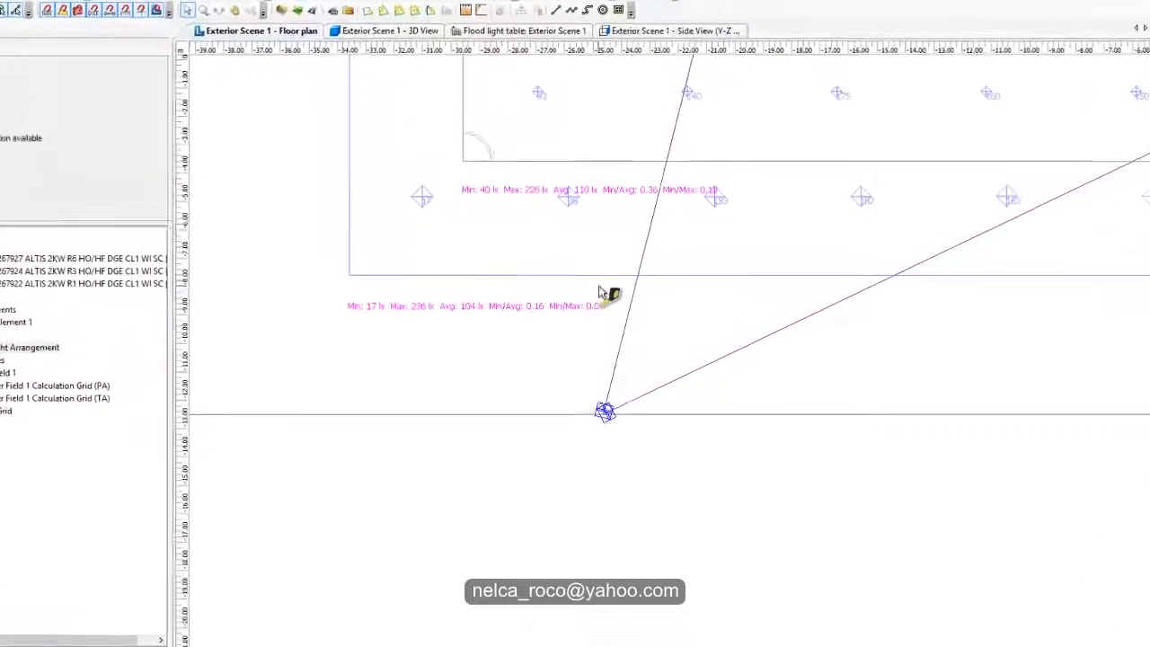
click(599, 274)
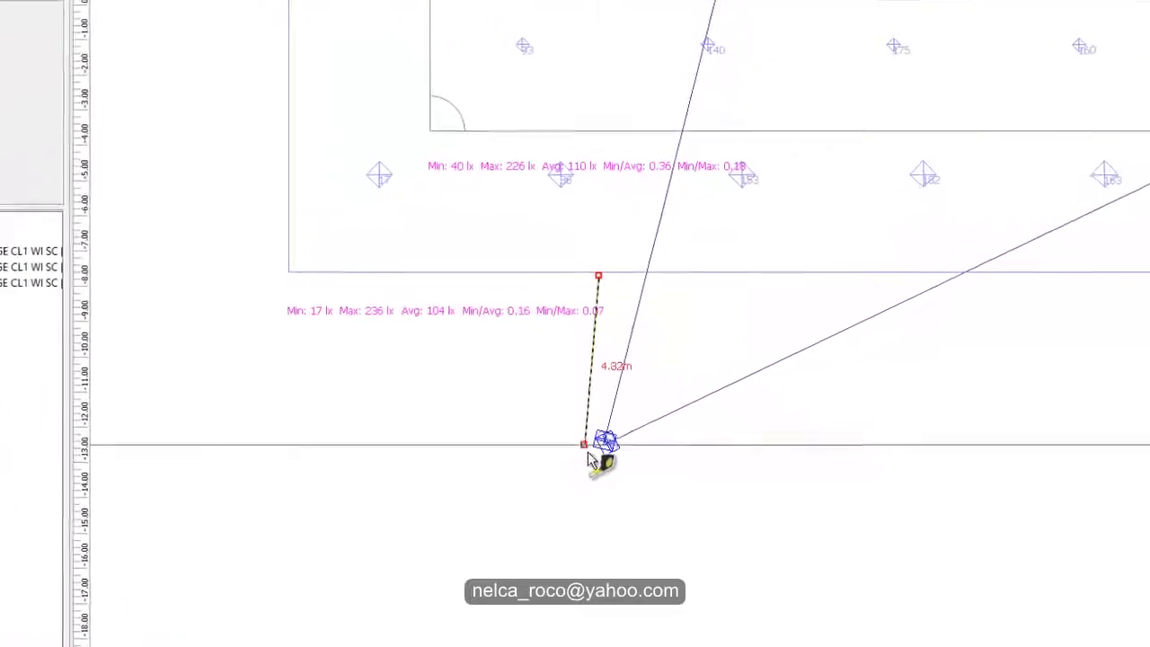
click(595, 415)
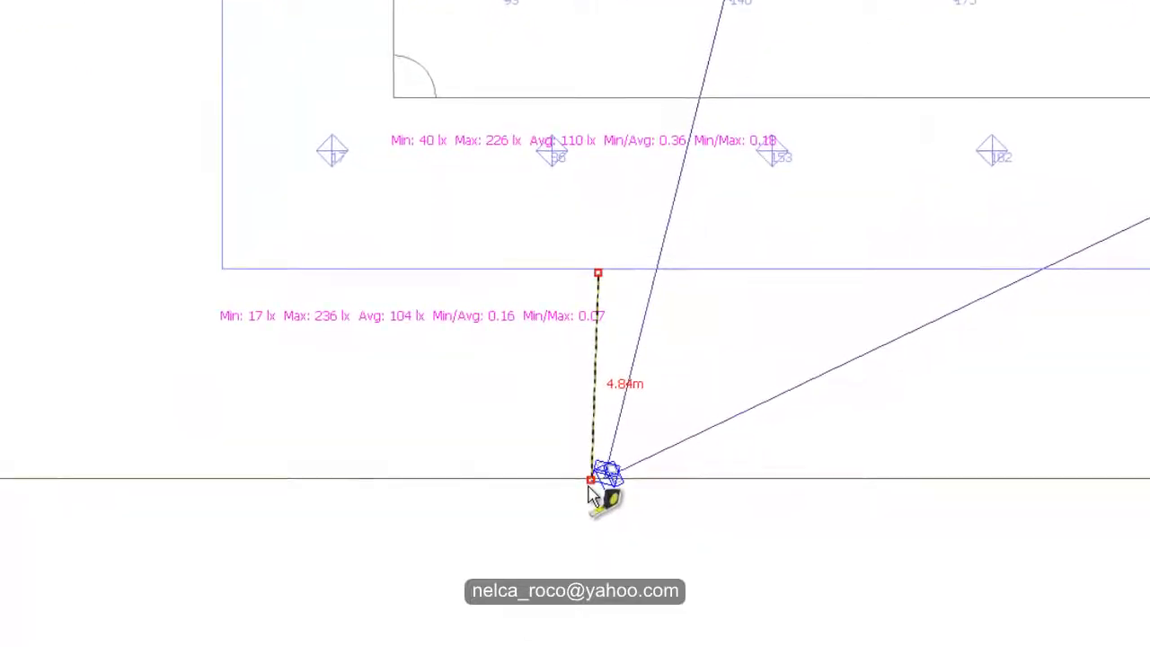
scroll(590, 485, down, 3)
click(594, 456)
scroll(611, 440, down, 1)
middle_drag(623, 431, 593, 490)
scroll(588, 512, down, 5)
click(706, 563)
Step: Examine the illuminance values and the minimum, maximum and average results across the soccer field, especially around the centre circle
scroll(715, 554, down, 2)
middle_drag(765, 394, 598, 510)
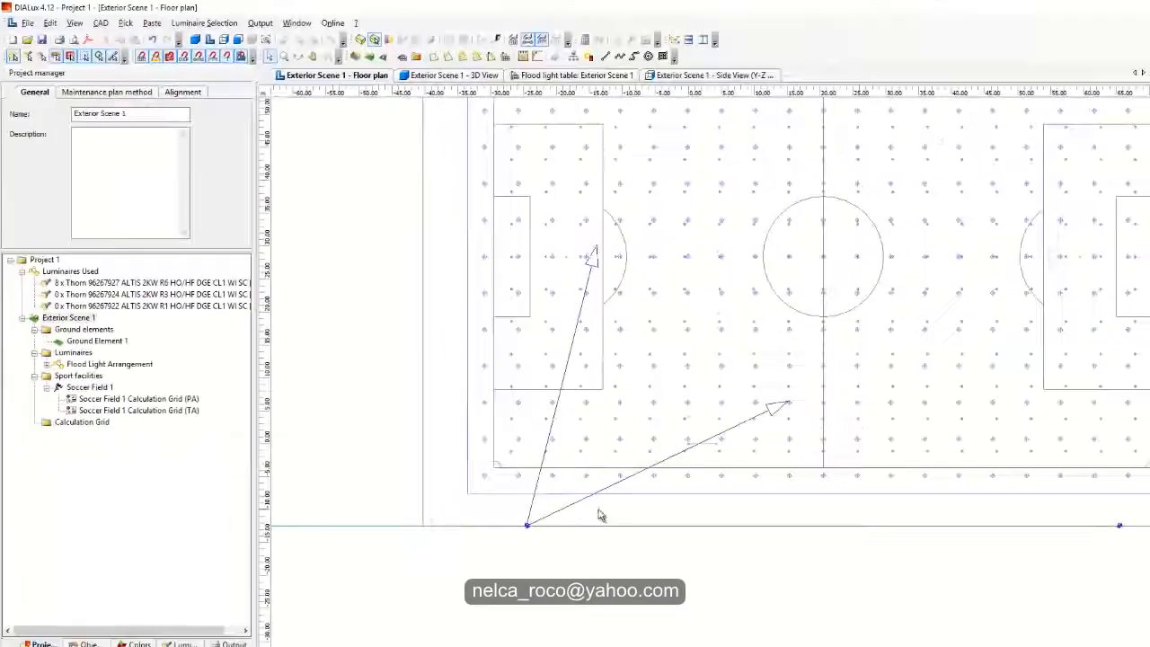
scroll(614, 501, down, 1)
middle_drag(698, 454, 643, 497)
scroll(670, 462, up, 2)
scroll(643, 503, up, 1)
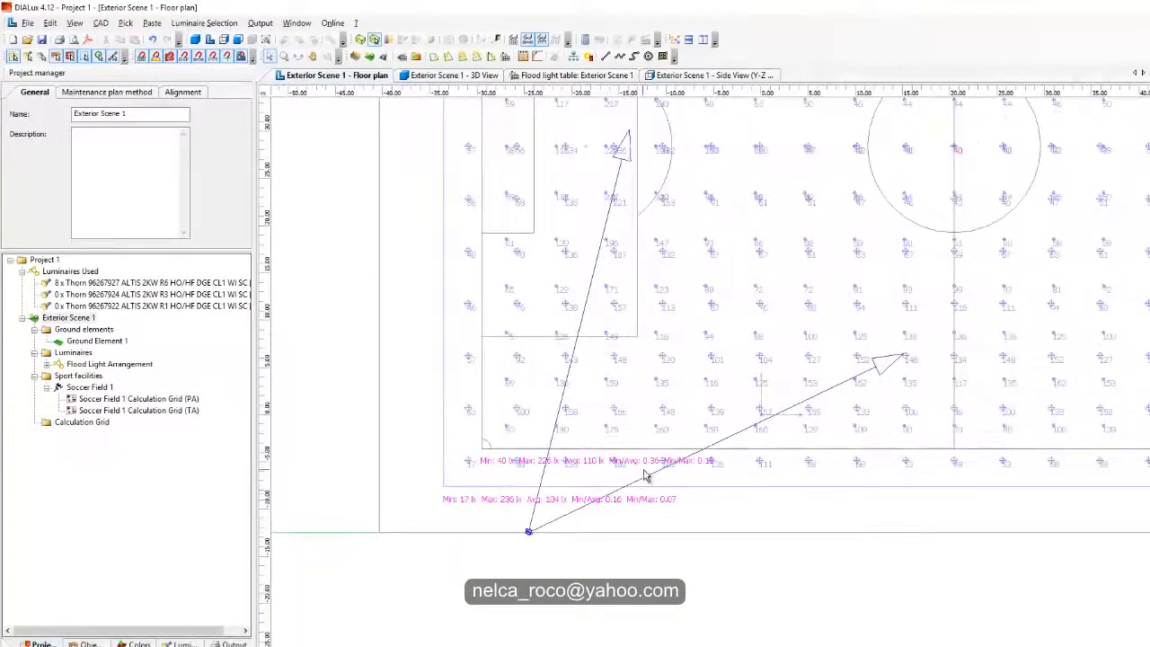
scroll(644, 476, up, 1)
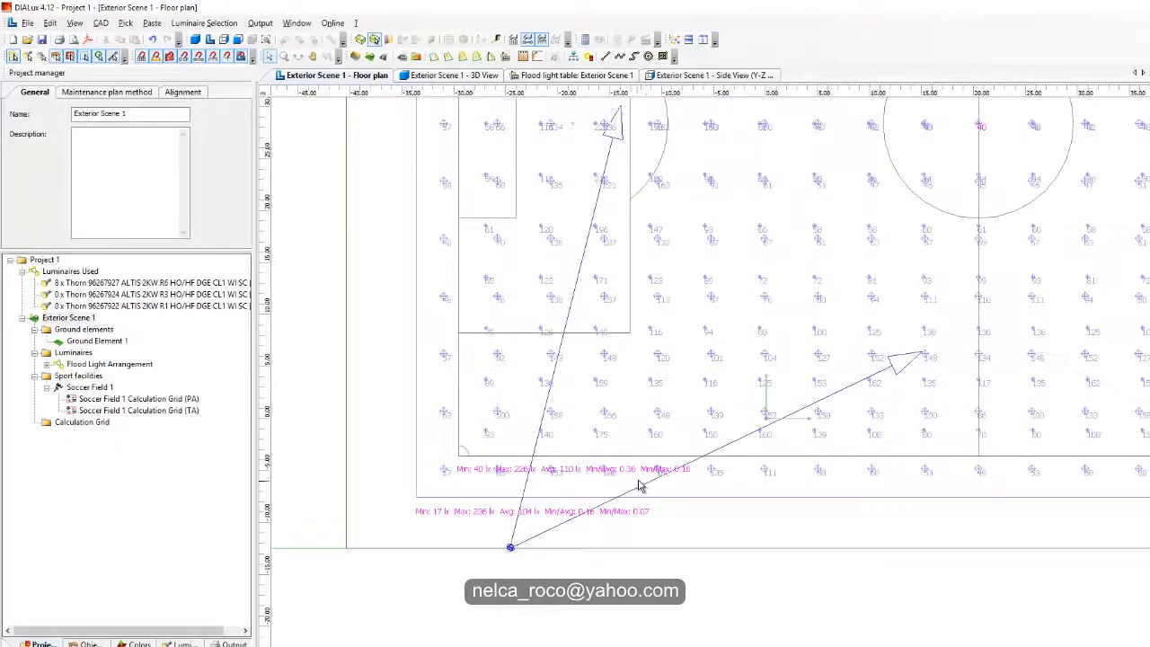
middle_drag(621, 399, 588, 346)
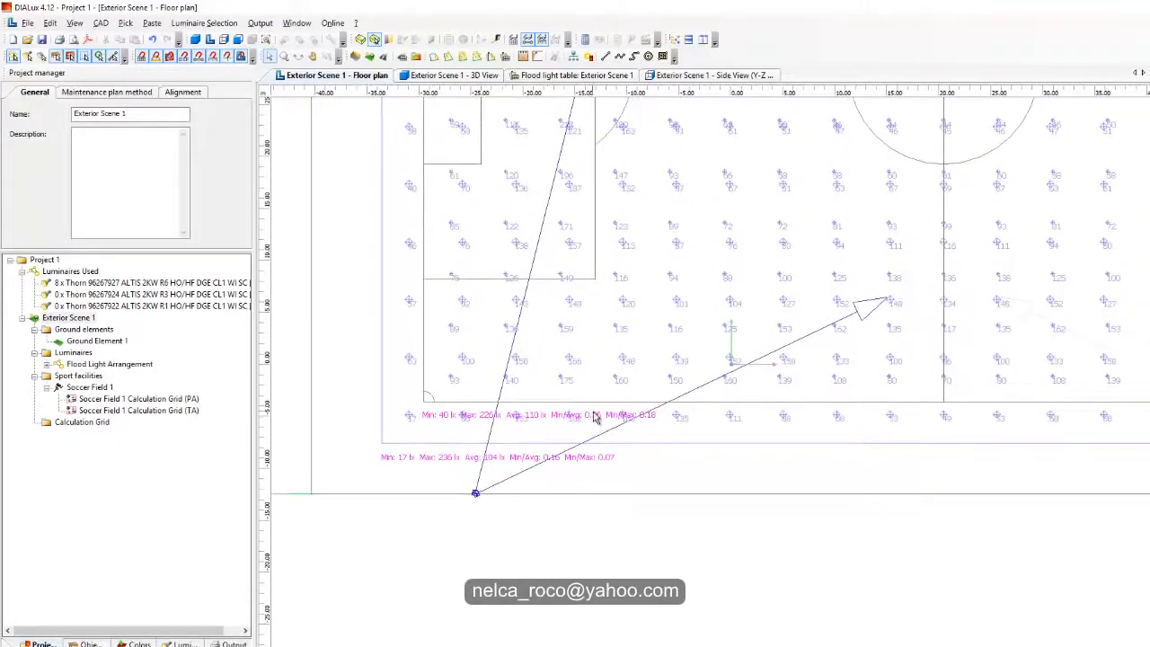
scroll(600, 409, down, 1)
middle_drag(612, 400, 551, 497)
middle_drag(832, 213, 775, 361)
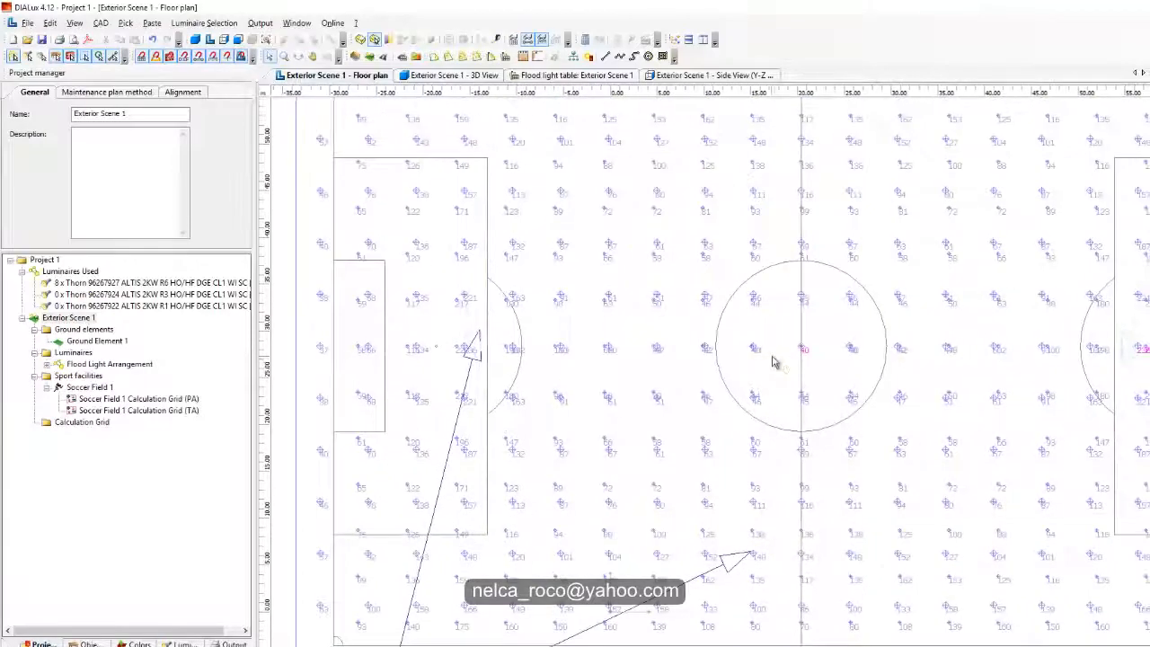
scroll(803, 384, up, 3)
scroll(839, 334, up, 1)
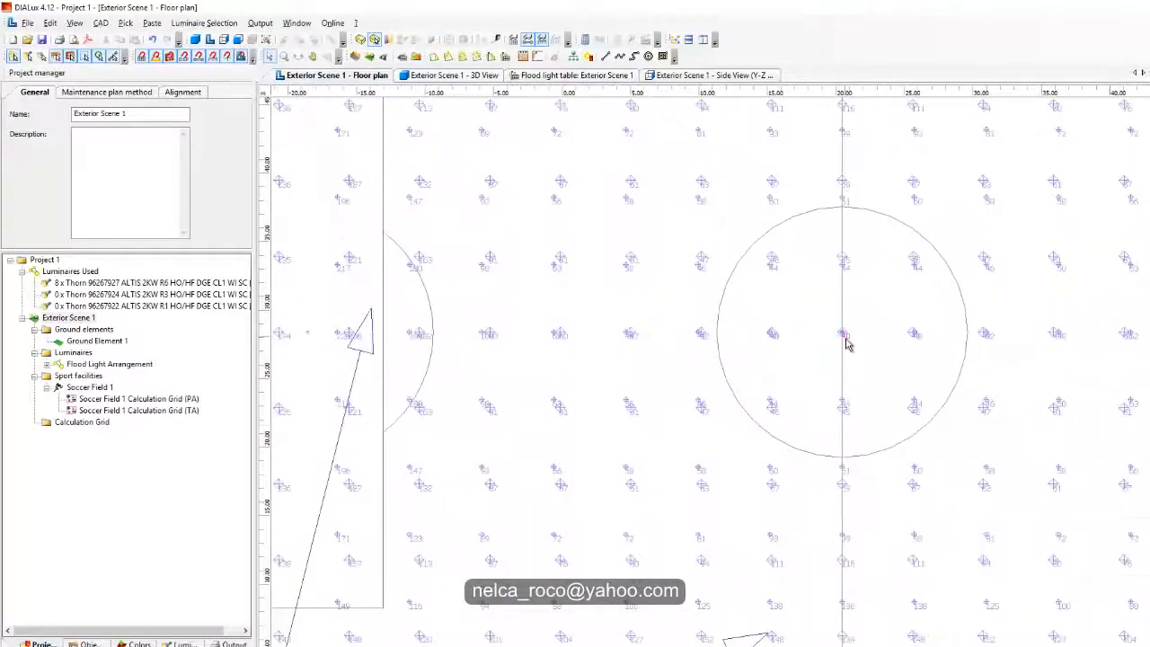
scroll(848, 340, up, 3)
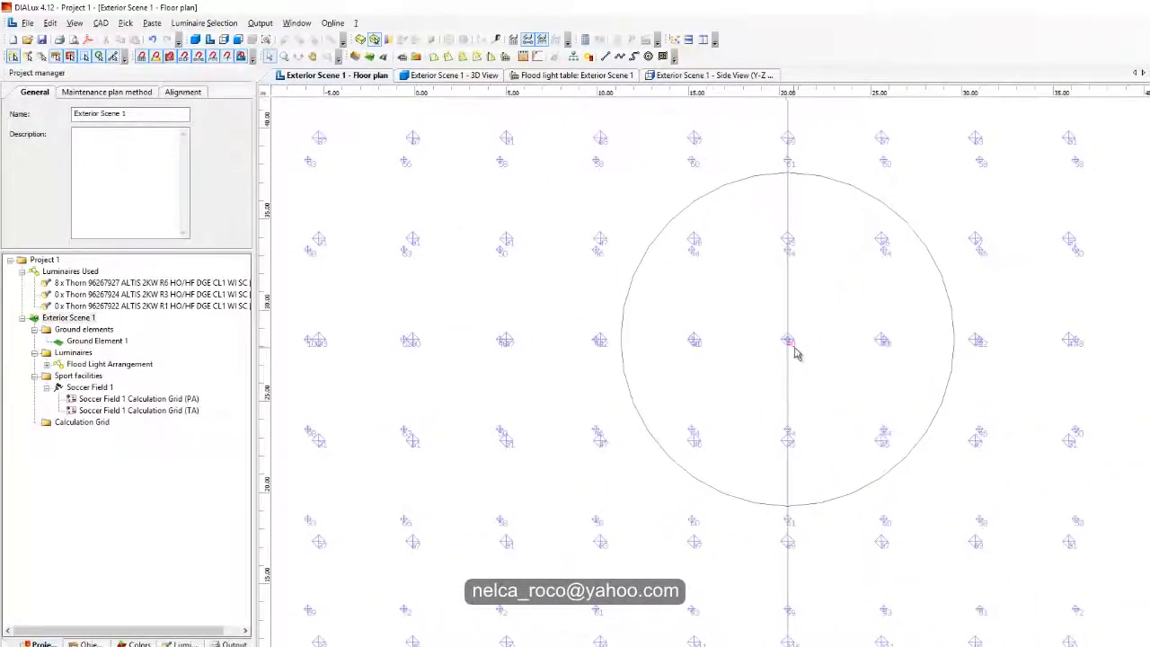
scroll(813, 353, up, 4)
scroll(841, 332, down, 10)
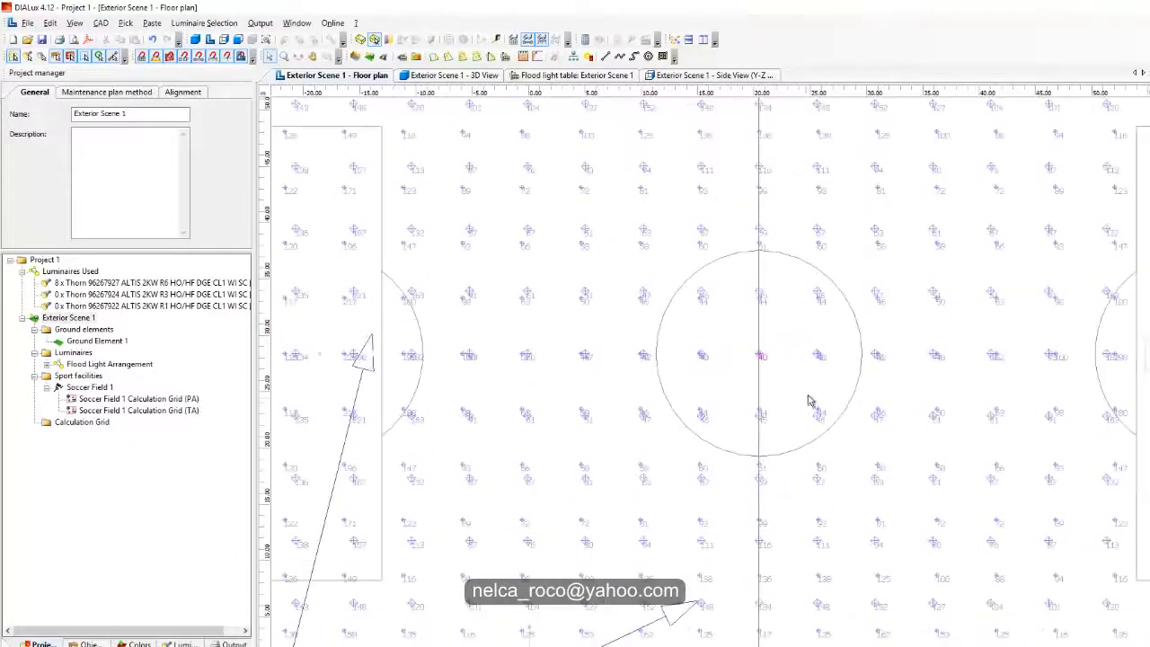
scroll(717, 416, up, 4)
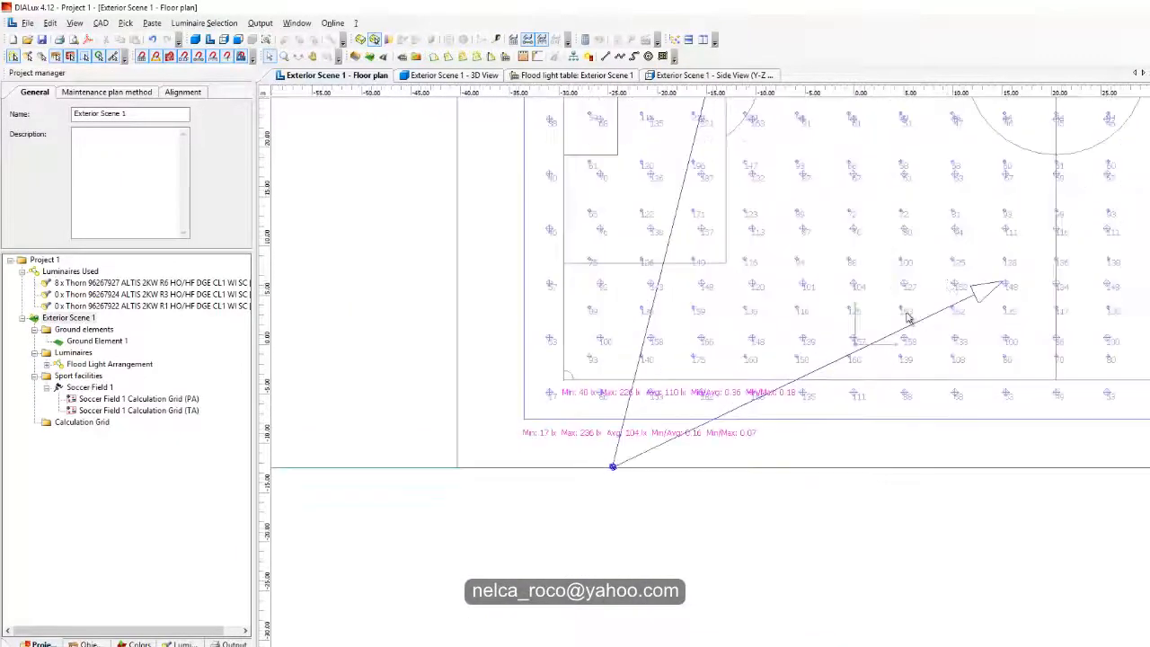
Step: Move the floodlight arrangement's second aiming point to about x 15 m, y 15.2 m and review the illuminance across the field
drag(869, 352, 871, 261)
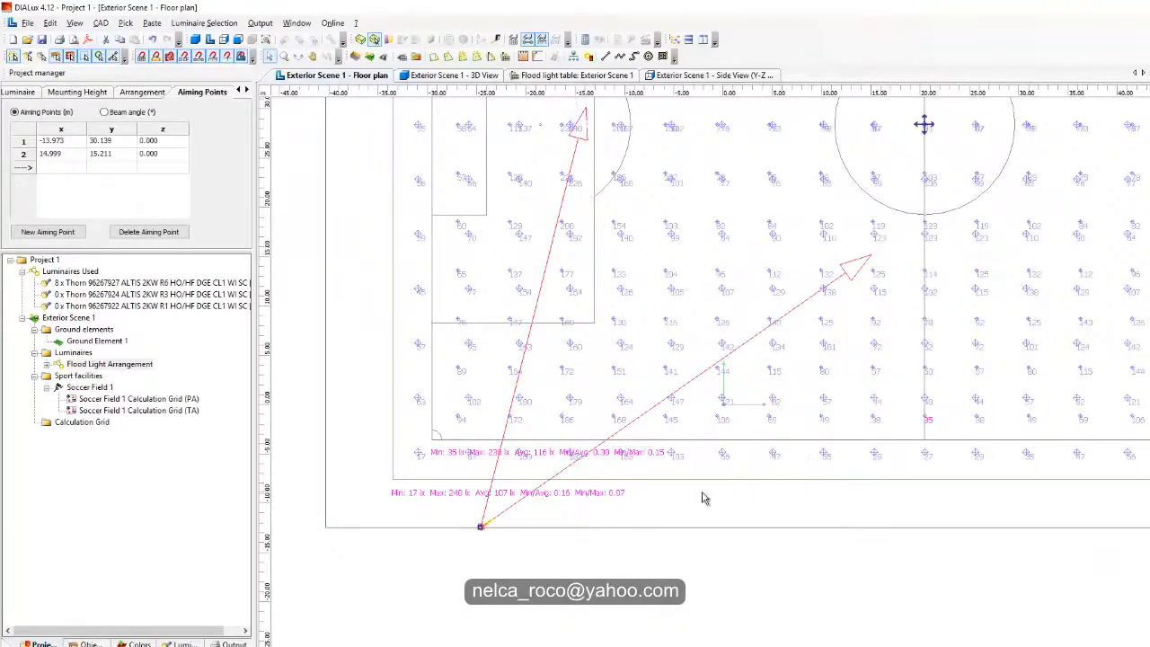
middle_drag(779, 345, 621, 347)
middle_drag(734, 308, 737, 314)
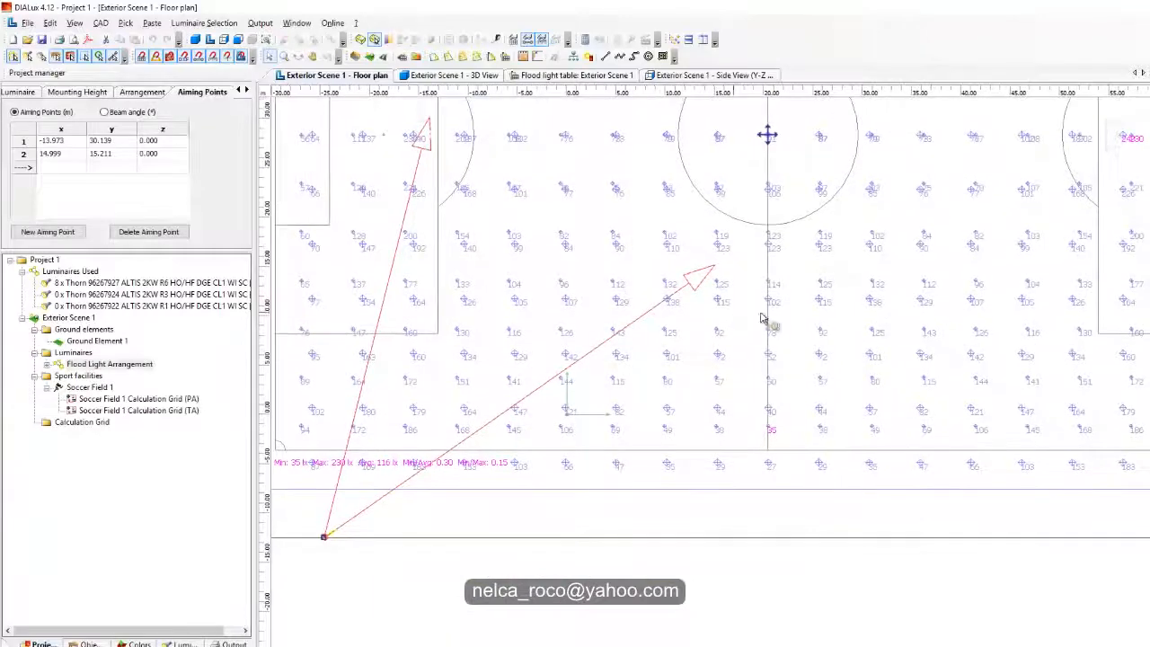
middle_drag(1019, 256, 669, 391)
scroll(672, 396, up, 8)
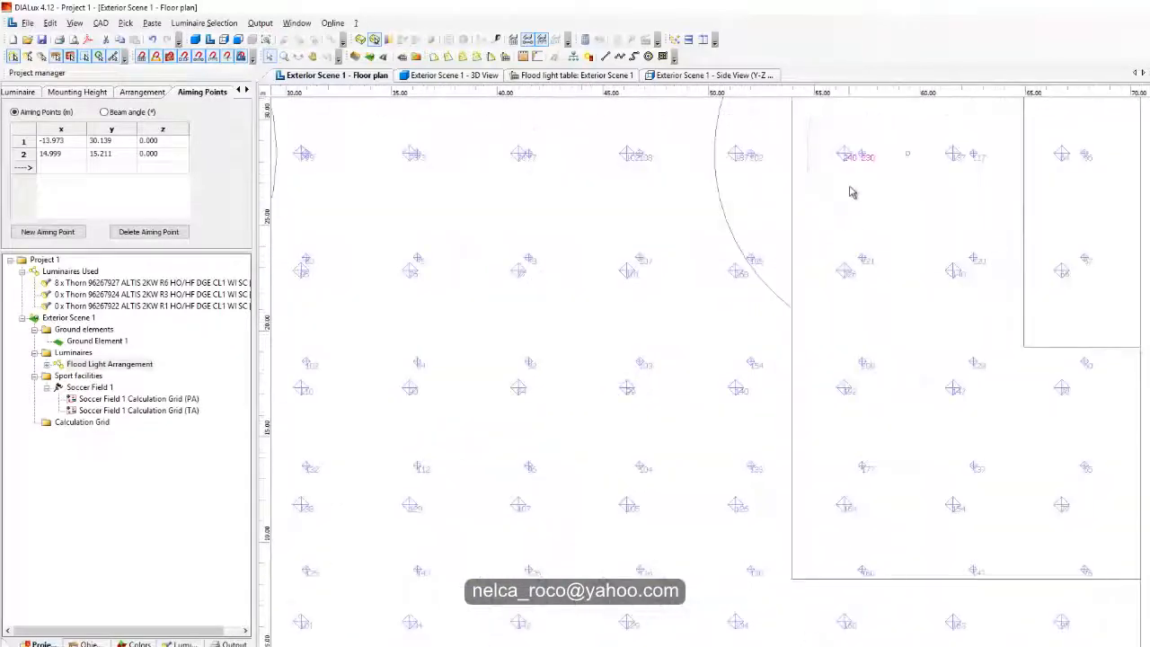
scroll(844, 185, down, 8)
middle_drag(508, 460, 800, 344)
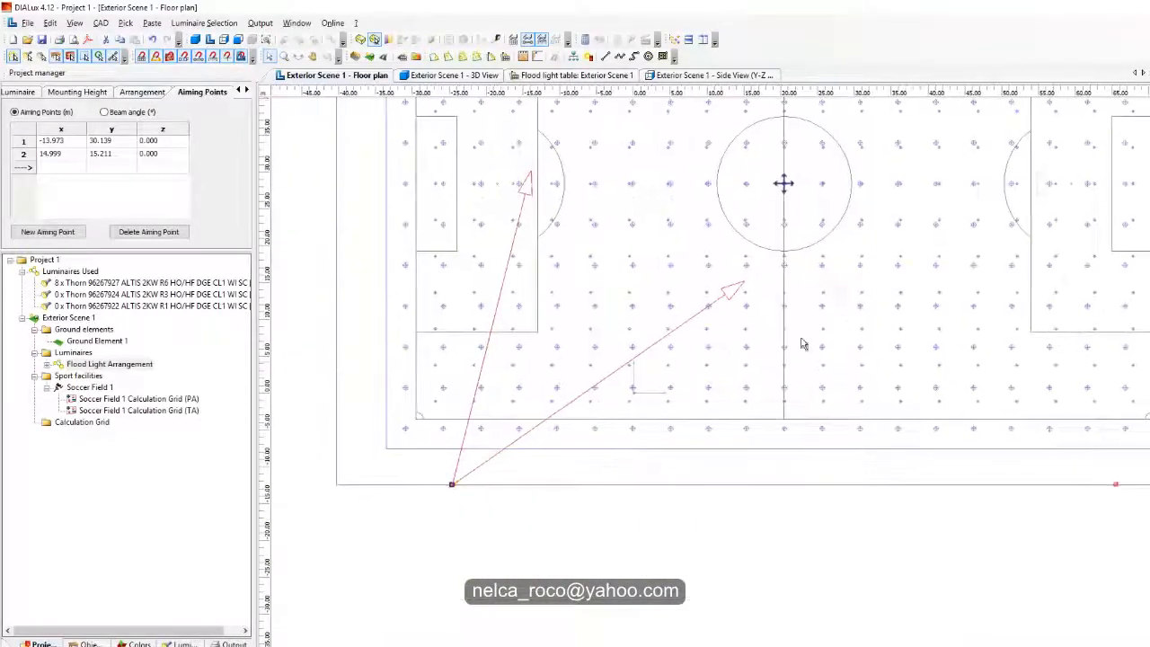
Step: Move the second aiming point closer to the halfway line, to about x 18.8 m, y 9.7 m
scroll(782, 305, up, 3)
drag(764, 249, 802, 302)
middle_drag(741, 300, 906, 332)
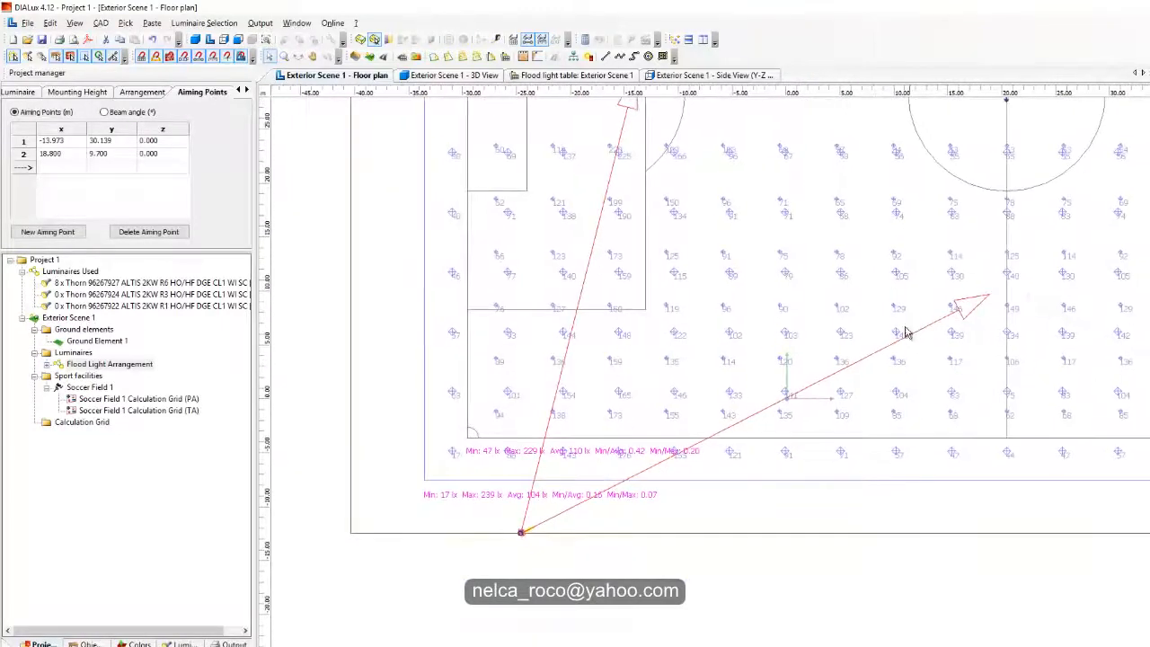
Step: Split the floodlight arrangement so that its two aiming points become separate arrangements
right_click(660, 467)
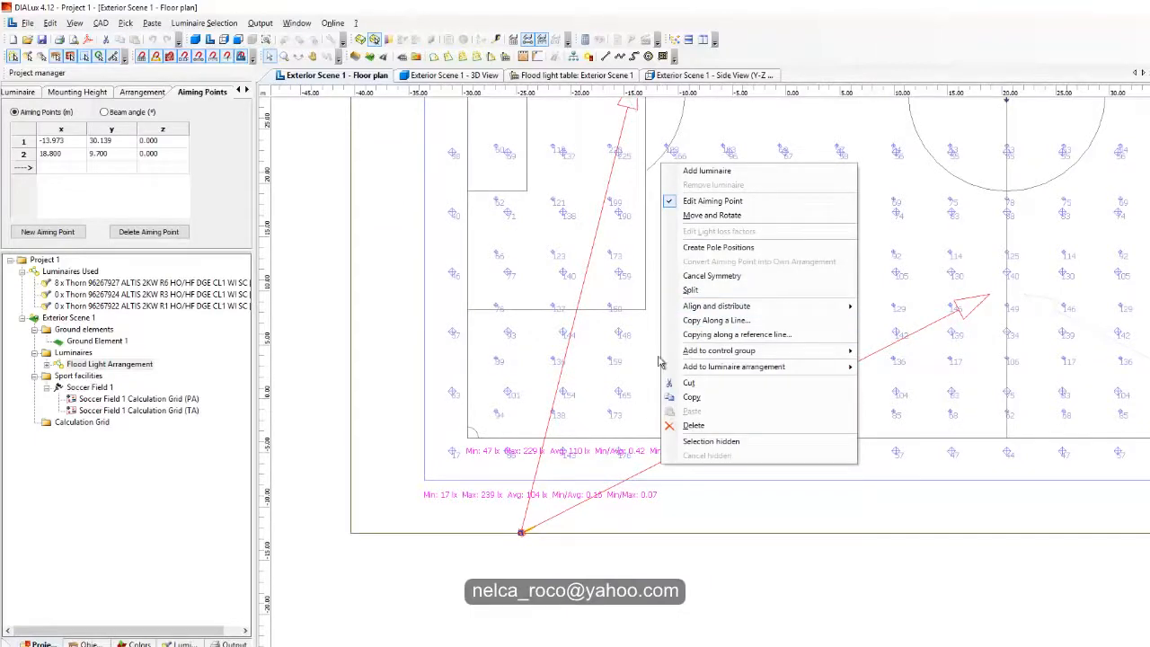
middle_drag(602, 511, 551, 533)
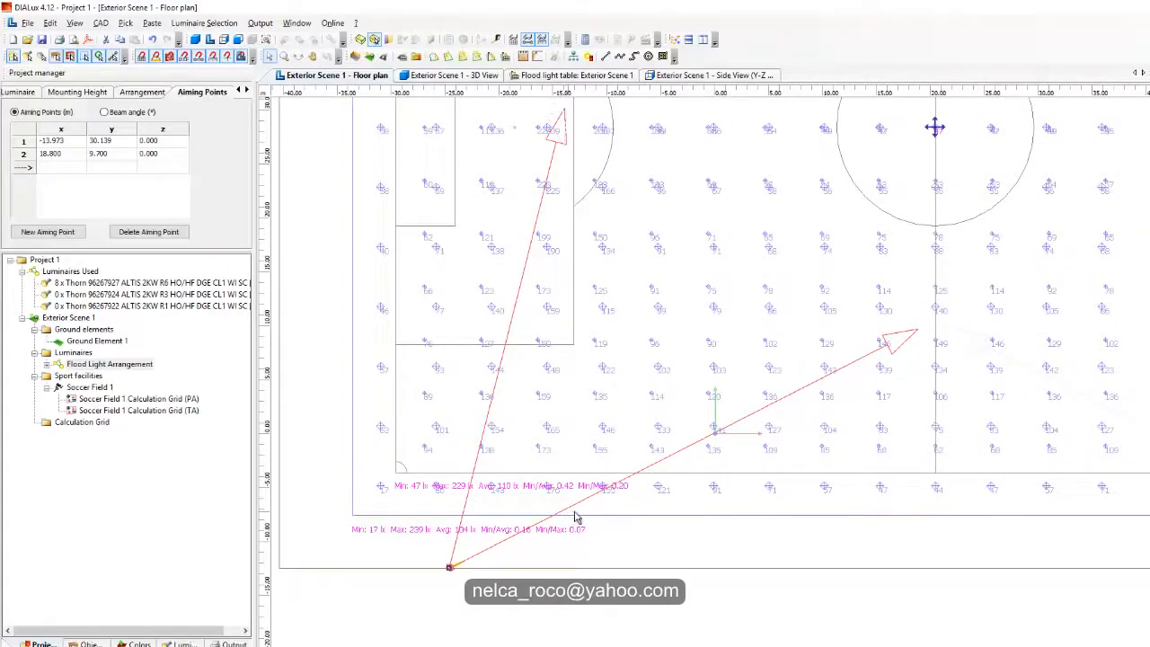
scroll(576, 518, up, 3)
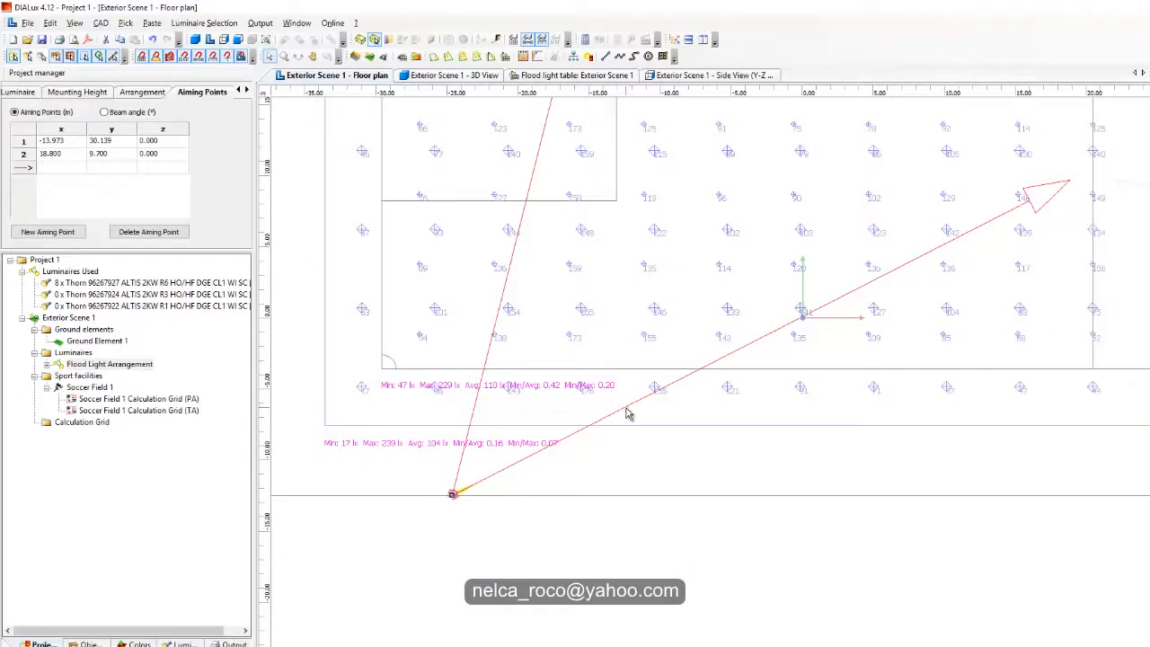
scroll(627, 412, down, 1)
right_click(627, 412)
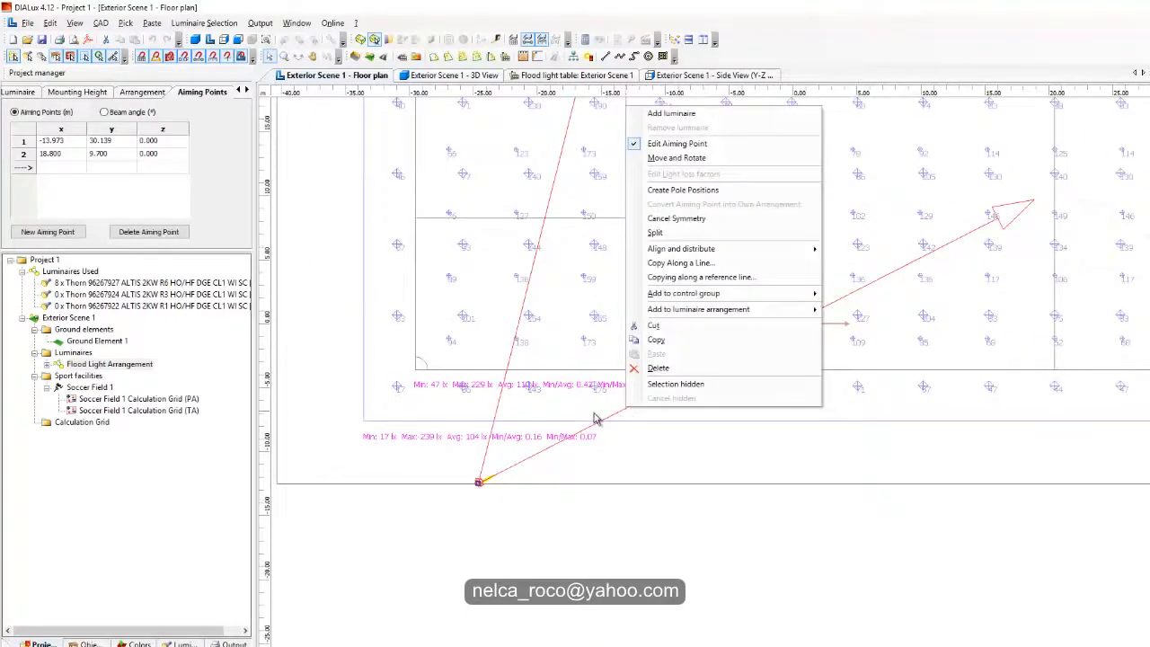
click(657, 233)
Step: Select the floodlight arrangement aimed toward the halfway line and change its luminaire to Thorn 96267922 ALTIS 2KW R1
middle_drag(624, 429, 695, 573)
scroll(616, 259, down, 1)
middle_drag(625, 324, 627, 280)
scroll(626, 297, up, 1)
scroll(657, 410, down, 1)
middle_drag(656, 398, 644, 301)
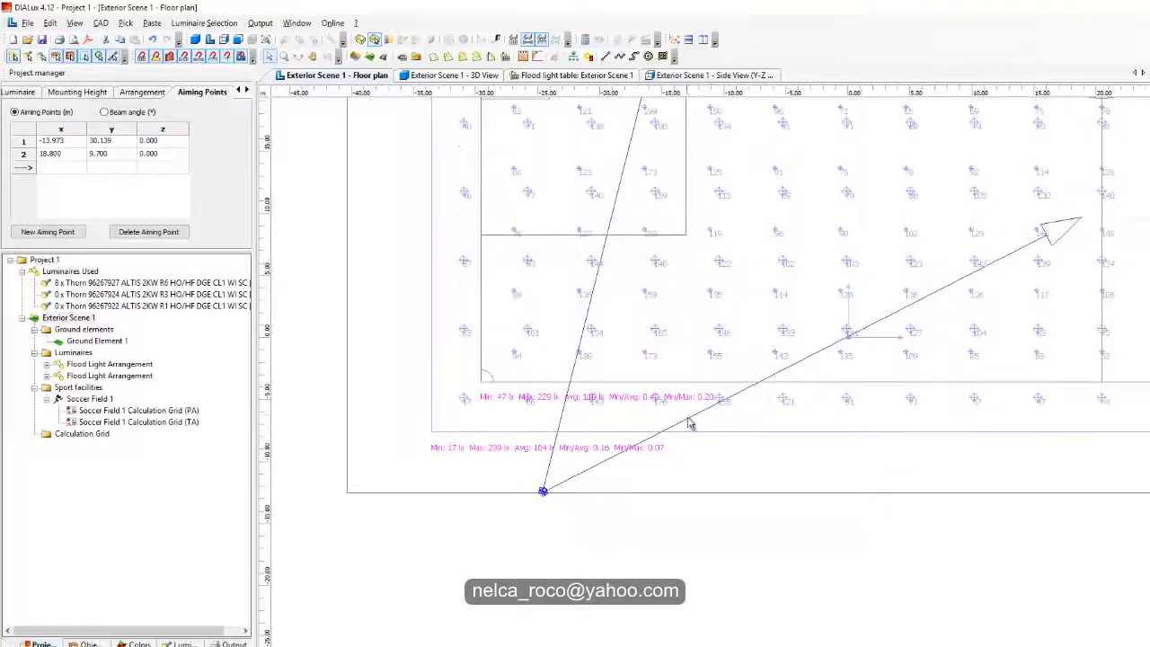
click(691, 419)
click(18, 92)
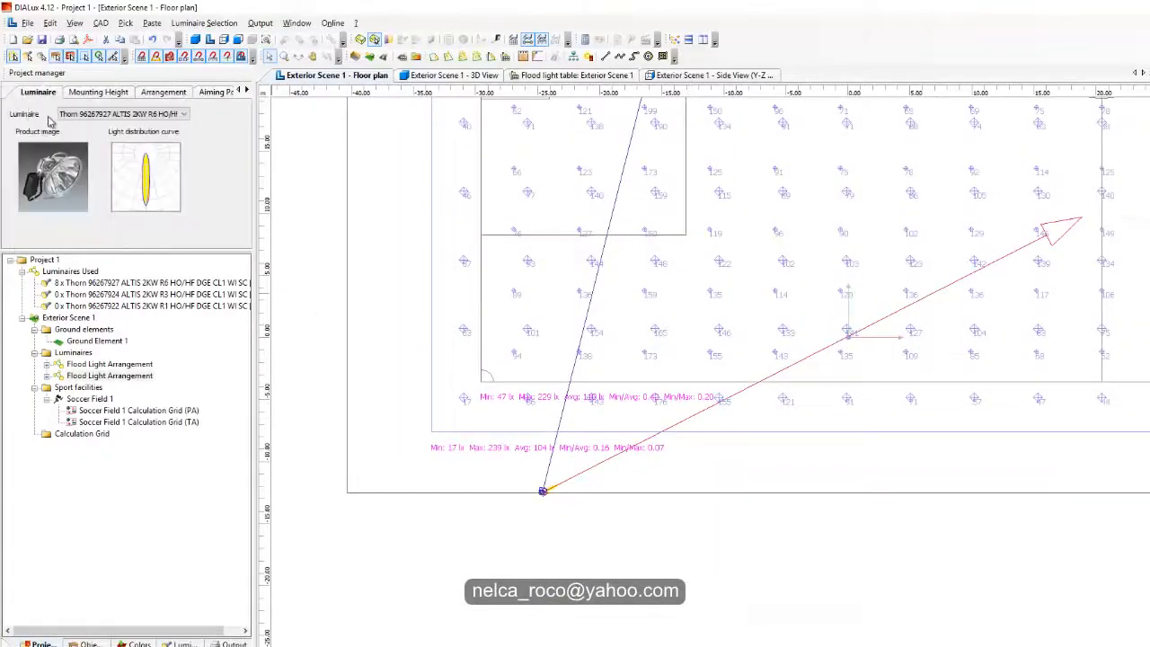
click(91, 114)
click(101, 142)
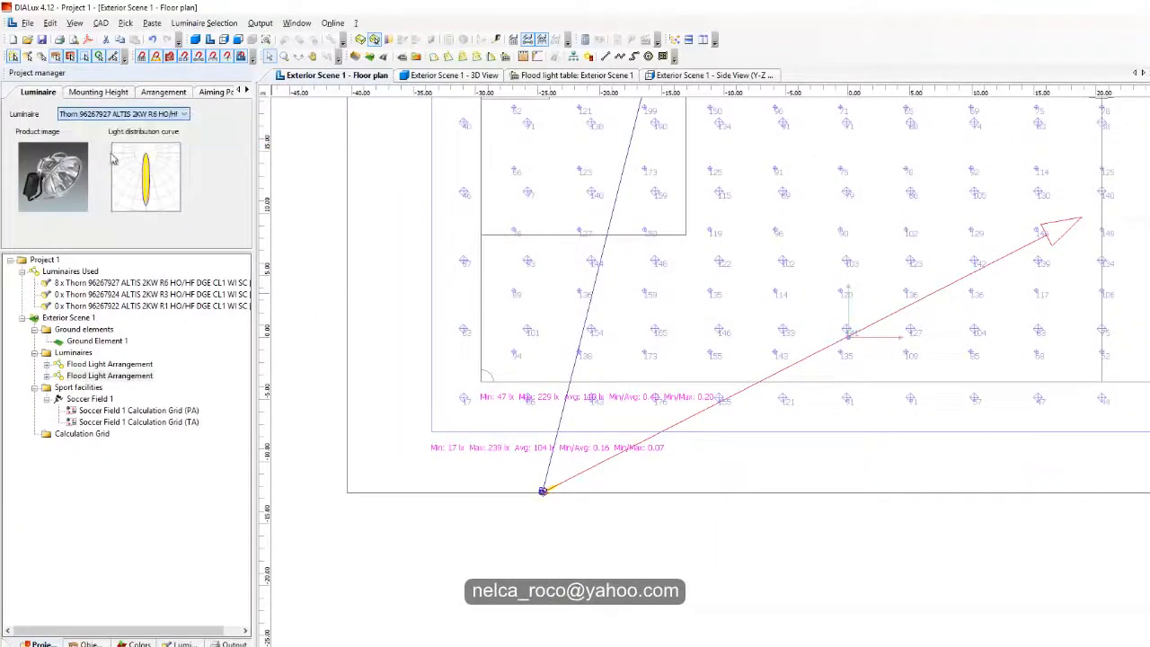
Step: Review the illuminance values, then move this arrangement's aiming point onto the halfway line at the near edge of the centre circle
middle_drag(950, 251, 739, 380)
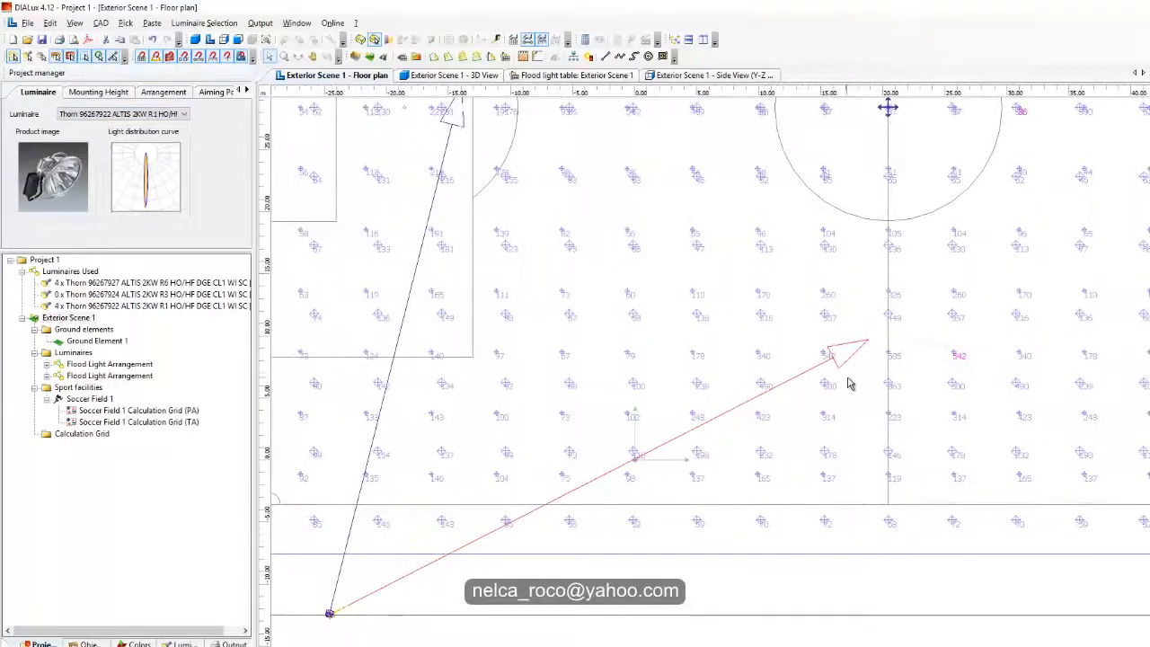
middle_drag(857, 365, 995, 291)
scroll(569, 472, up, 4)
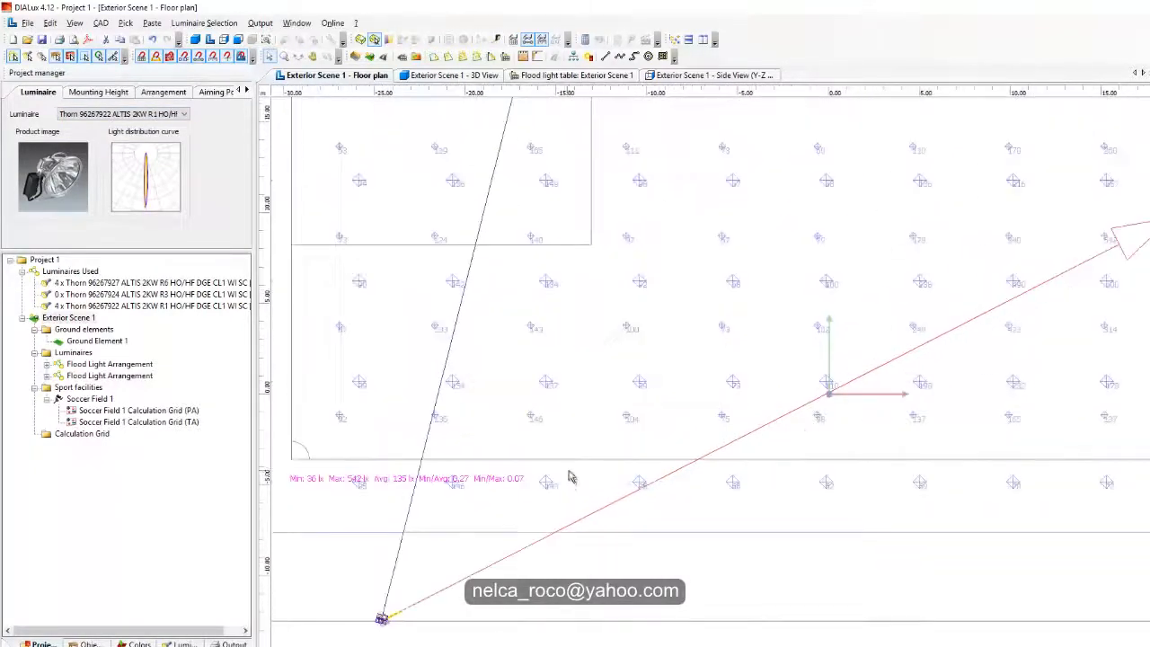
scroll(570, 472, down, 1)
scroll(569, 476, down, 3)
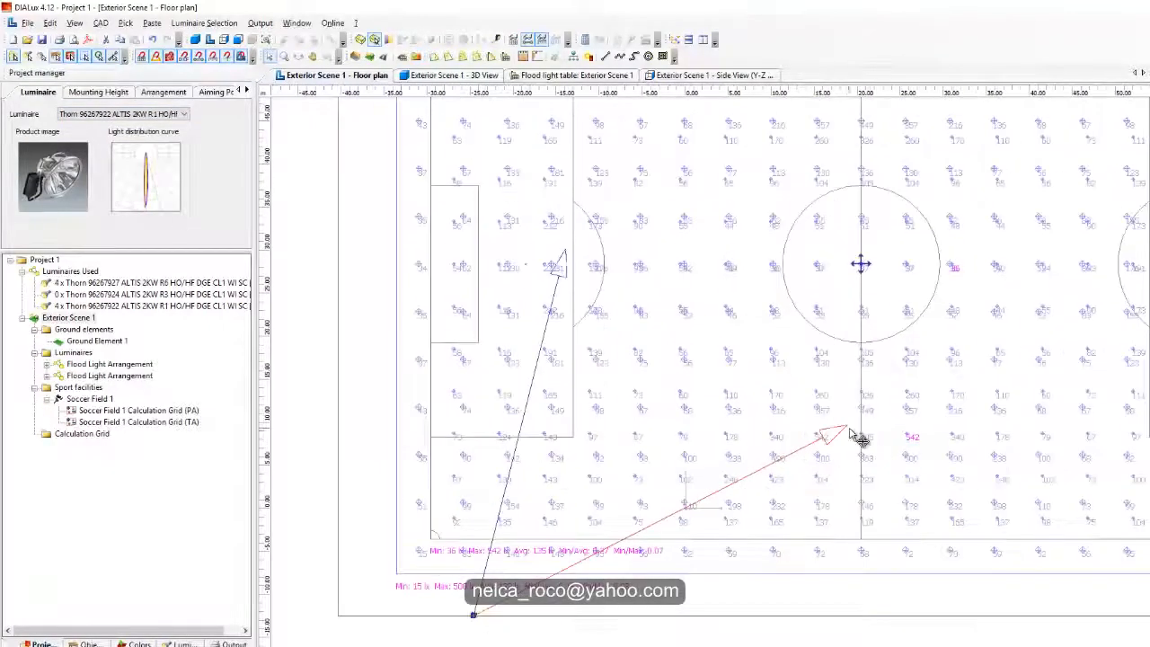
drag(849, 427, 864, 340)
middle_drag(759, 431, 891, 274)
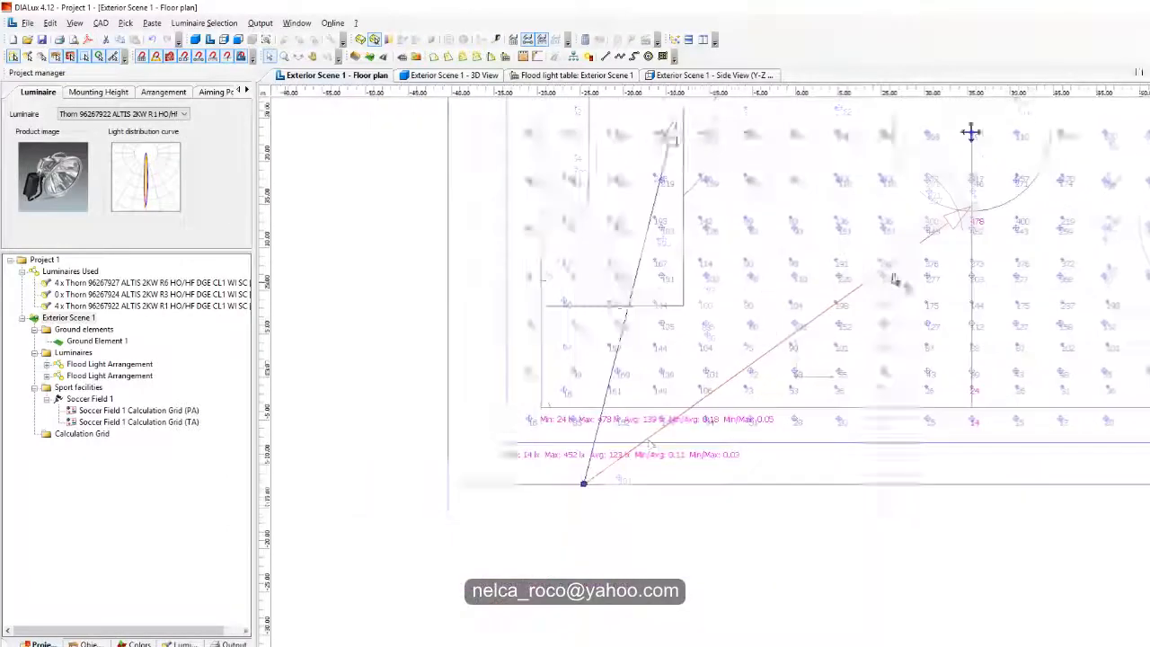
scroll(648, 441, up, 5)
scroll(619, 457, up, 1)
scroll(619, 456, down, 5)
middle_drag(789, 337, 671, 433)
Step: Change the selected arrangement's luminaire to Thorn 96267924 ALTIS 2KW R3
click(130, 115)
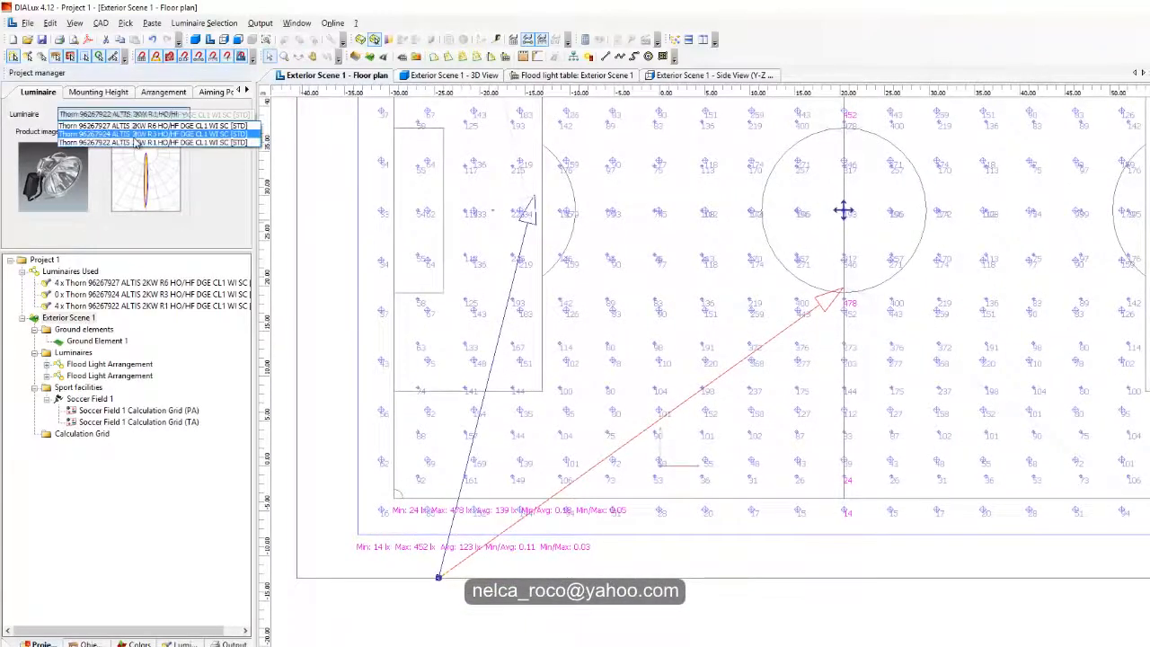
click(135, 135)
scroll(608, 429, up, 2)
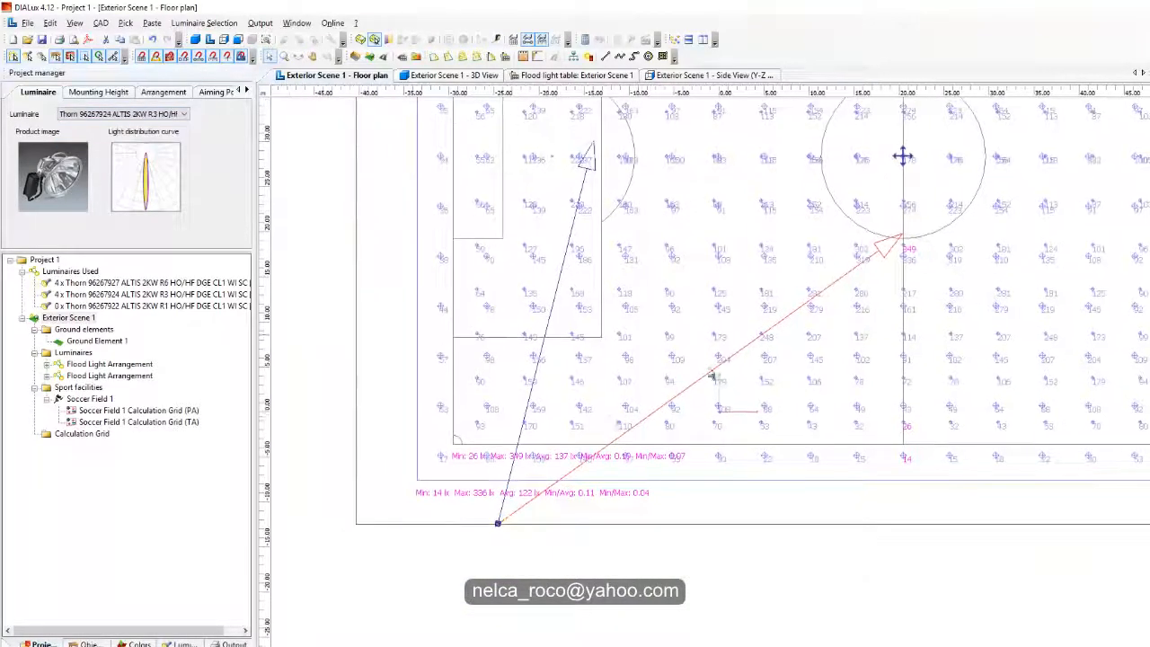
middle_drag(606, 425, 653, 477)
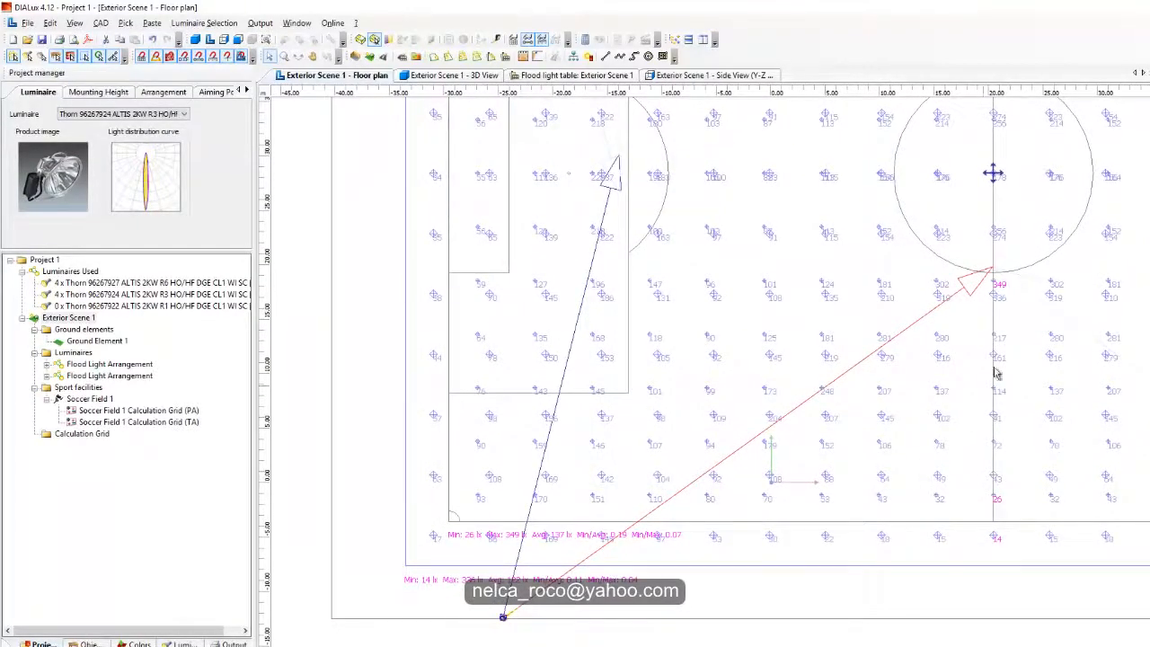
Step: Move the arrangement's aiming point just past the halfway line, between the centre circle and the near touchline
drag(1004, 284, 1027, 342)
scroll(648, 551, down, 1)
middle_drag(658, 549, 671, 484)
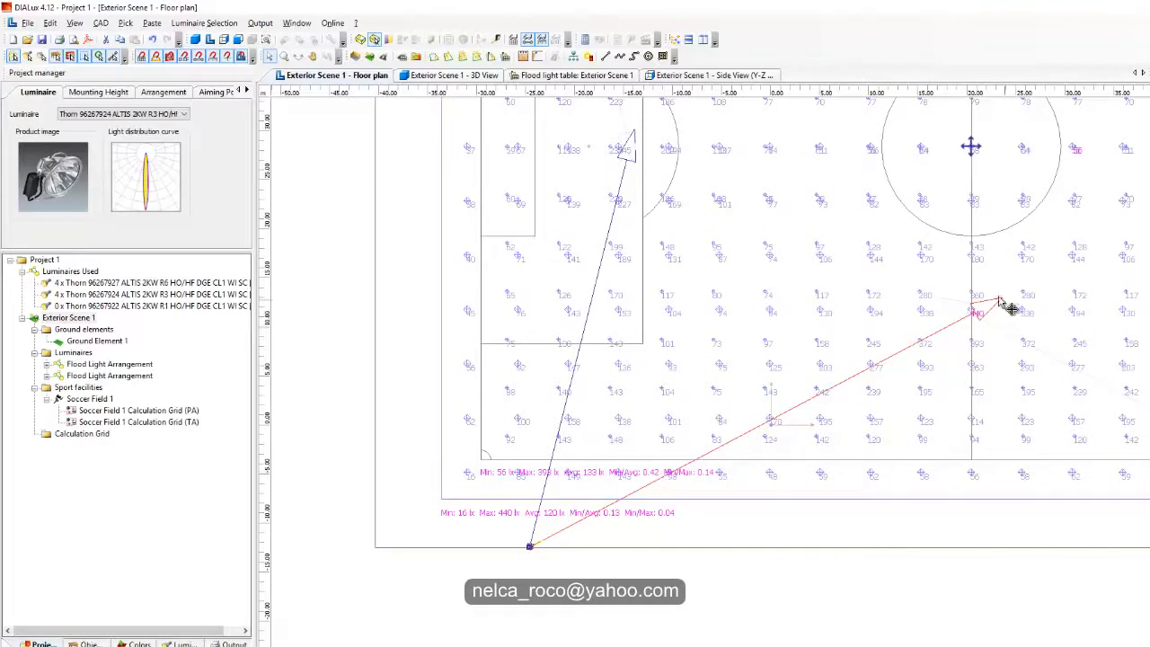
Step: Pull the halfway-line arrangement's aiming point slightly back toward the halfway line, and shift the penalty-area arrangement's aiming point slightly toward the goal
mouse_move(1002, 311)
mouse_down()
mouse_move(1013, 313)
mouse_move(993, 313)
mouse_up()
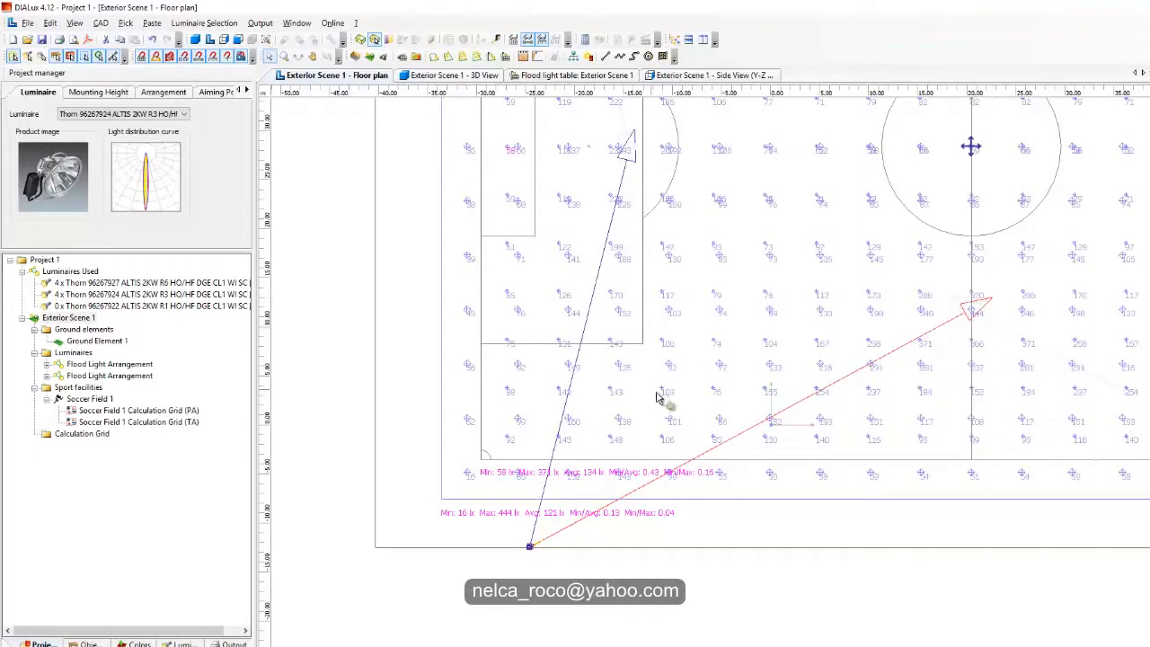
middle_drag(657, 398, 699, 436)
click(662, 226)
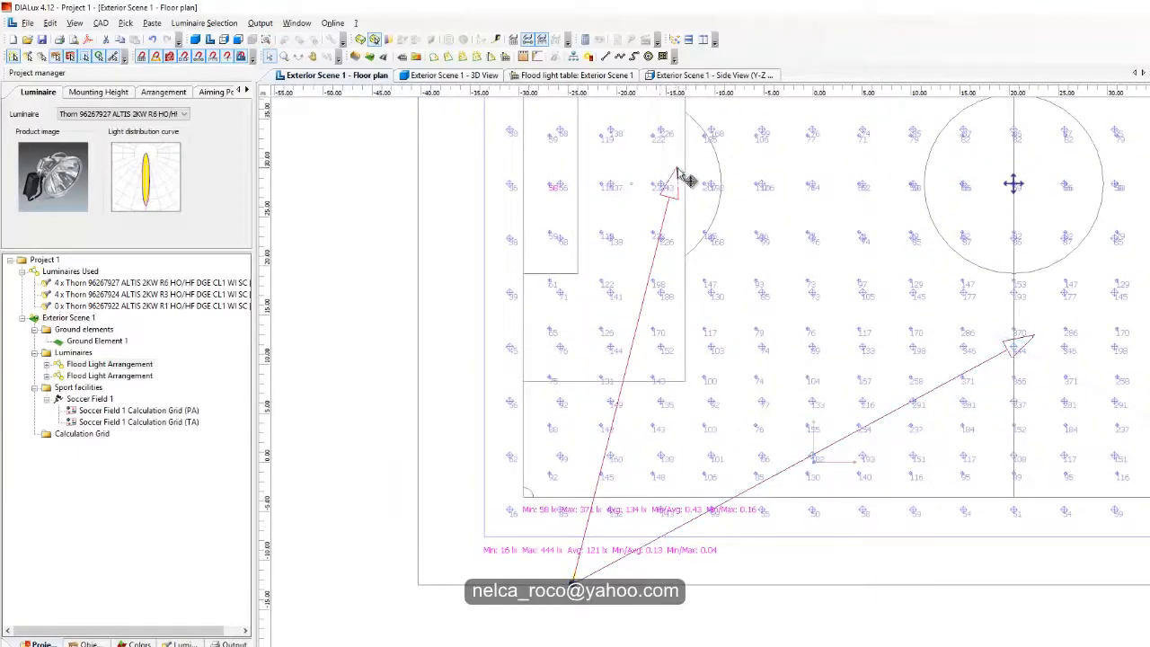
drag(678, 169, 653, 166)
middle_drag(845, 260, 754, 335)
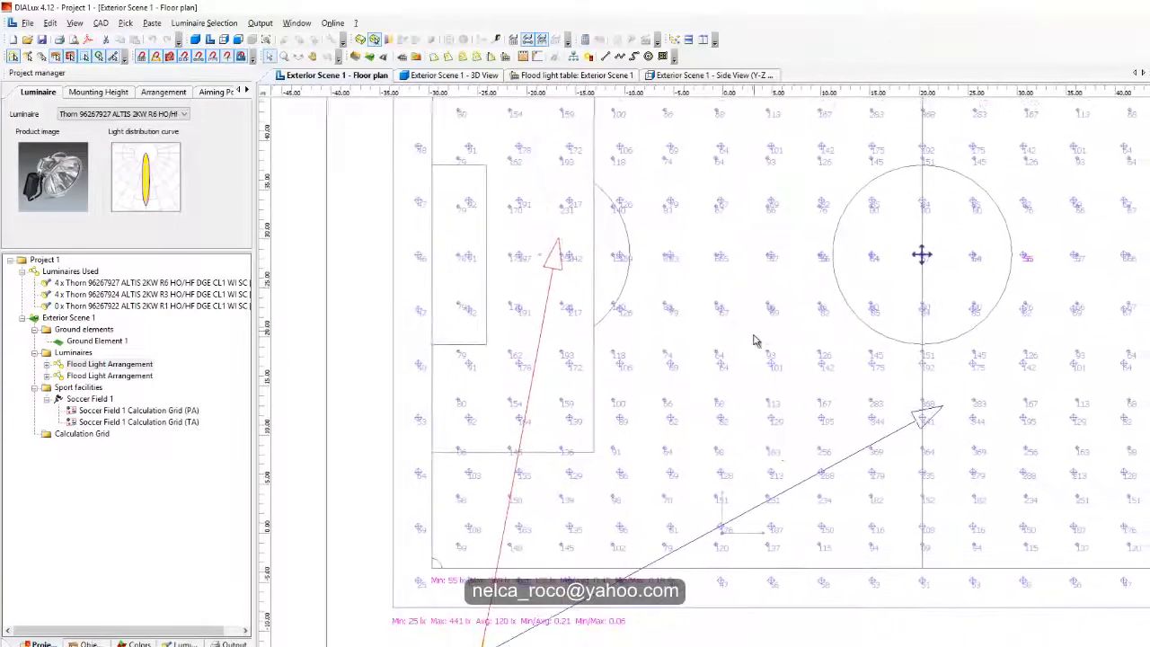
Step: Move the halfway-line arrangement's aiming point closer to the centre circle, just past the halfway line, and review the illuminance results
middle_drag(770, 444, 692, 368)
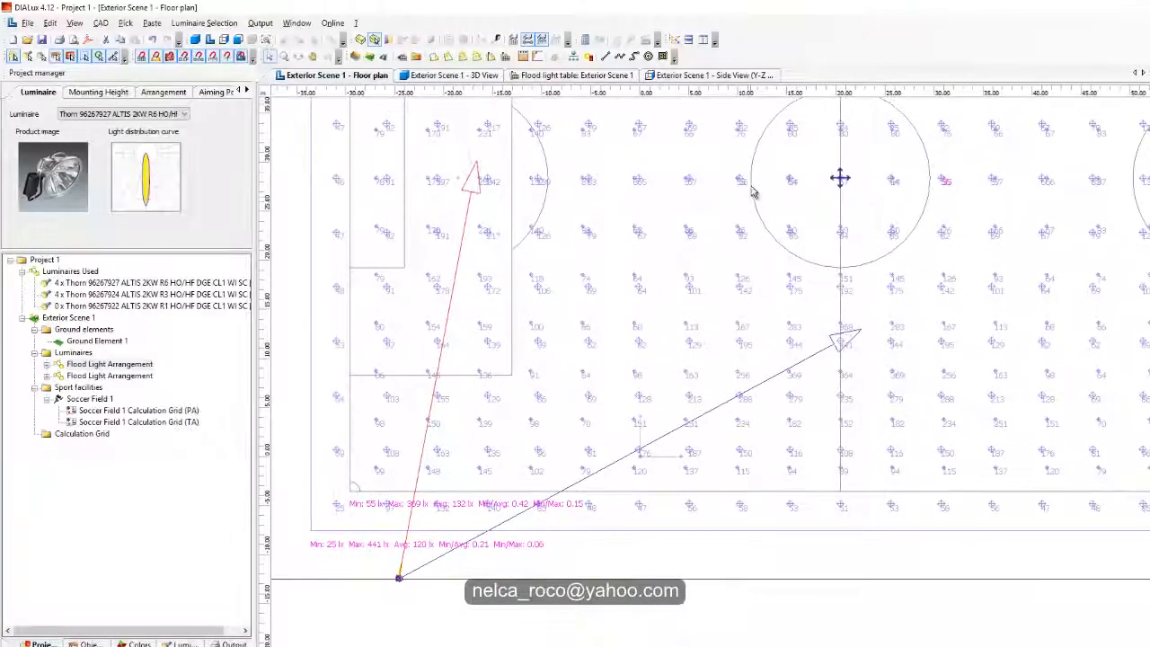
middle_drag(987, 383, 1072, 373)
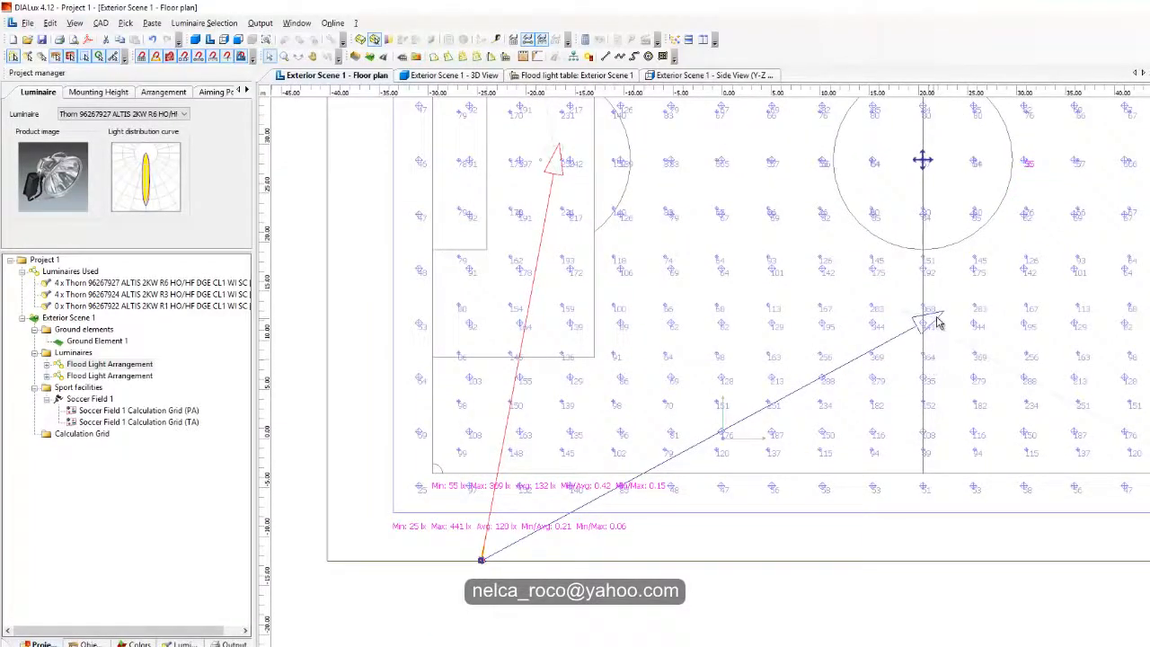
drag(949, 321, 941, 306)
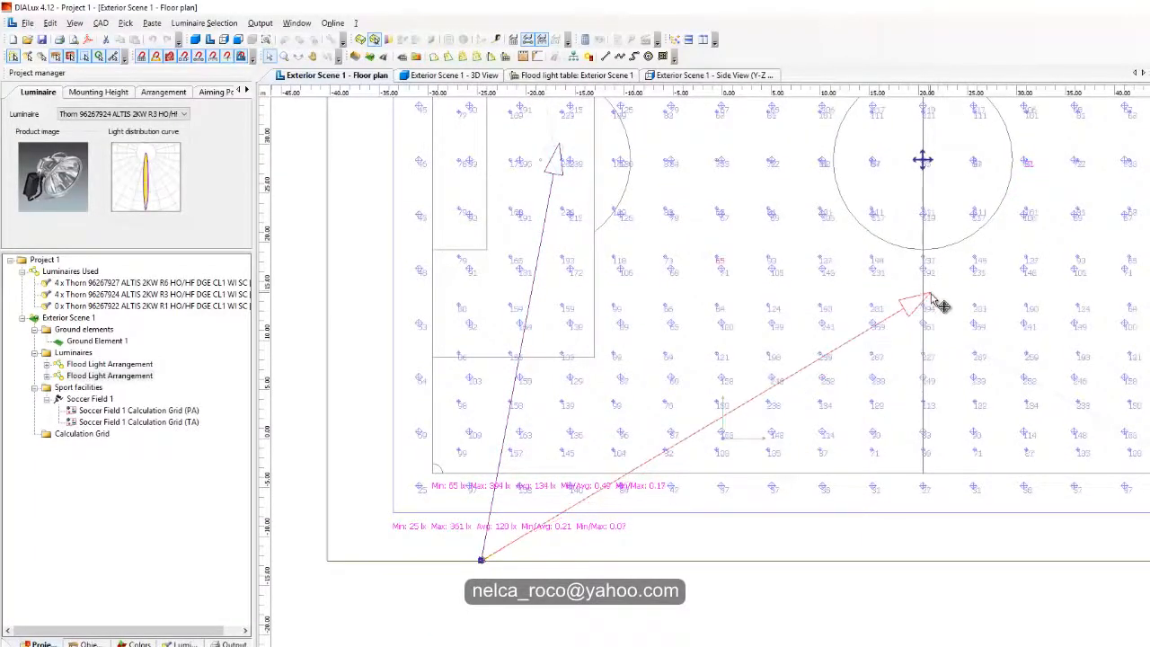
scroll(737, 418, up, 3)
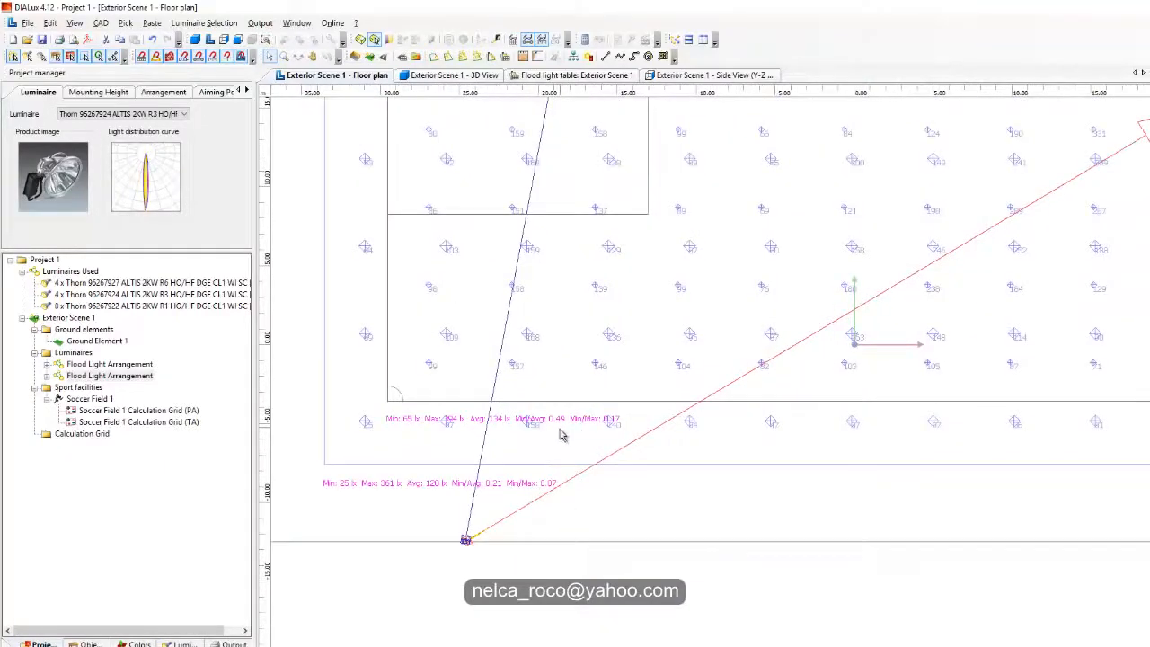
scroll(559, 435, down, 1)
middle_drag(588, 414, 469, 566)
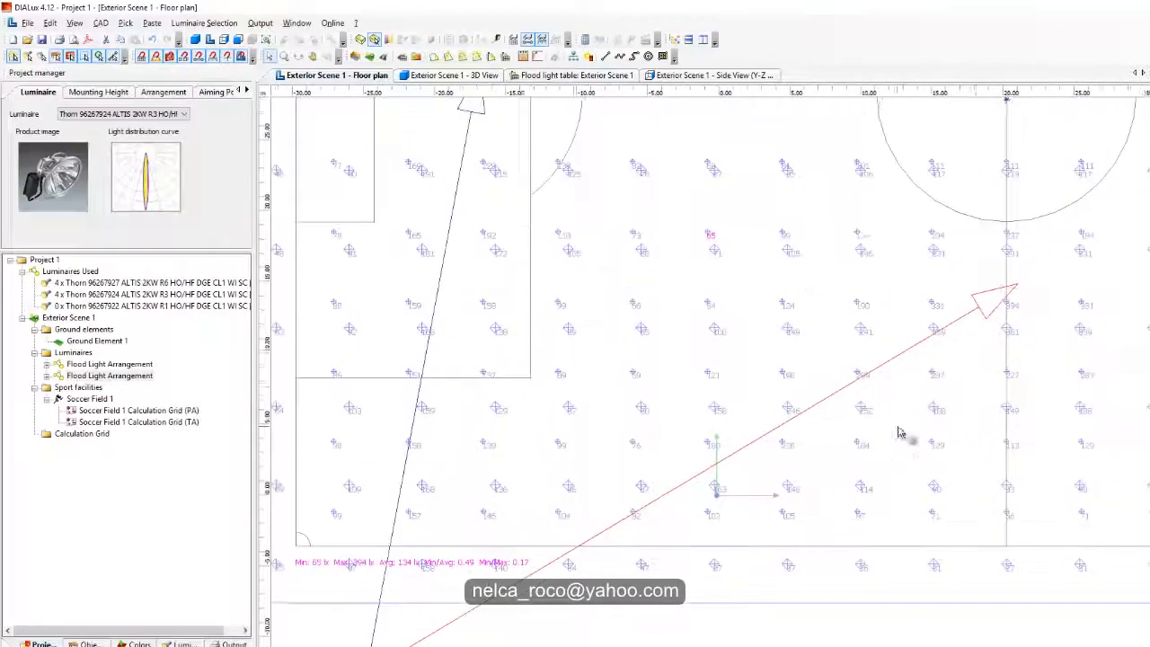
Step: Try to move the halfway-line arrangement's aiming point exactly onto the halfway line nearer the centre circle, and undo that move
scroll(973, 387, down, 1)
middle_drag(972, 388, 988, 375)
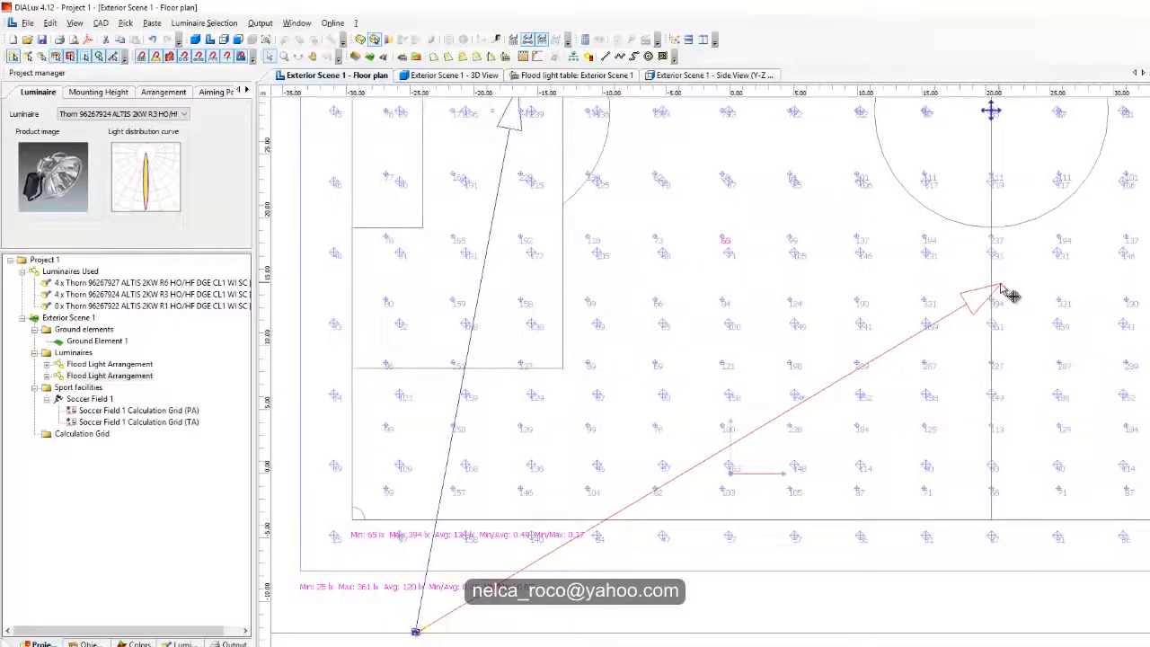
drag(1001, 284, 990, 275)
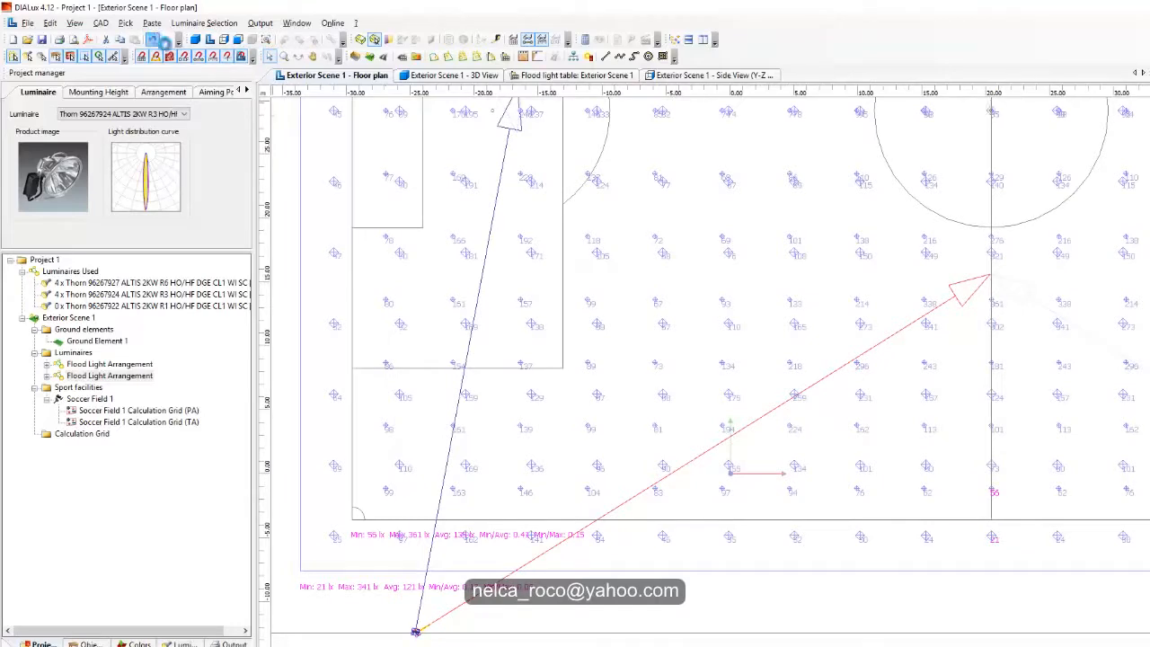
click(155, 40)
Step: Select the penalty-area floodlight arrangement and shift its aiming point slightly toward the penalty arc
middle_drag(504, 318, 725, 255)
click(763, 193)
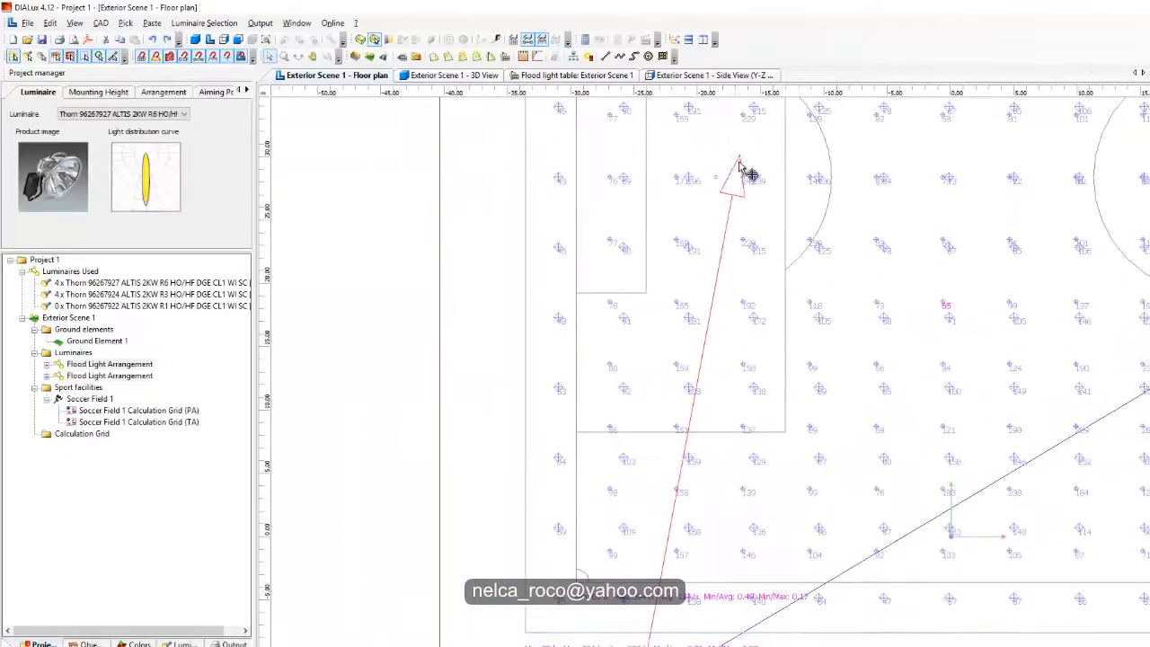
drag(739, 164, 749, 165)
Step: Examine the illuminance and uniformity results below the near touchline and compare them with the handbook's outdoor football Class III requirements
scroll(810, 268, down, 1)
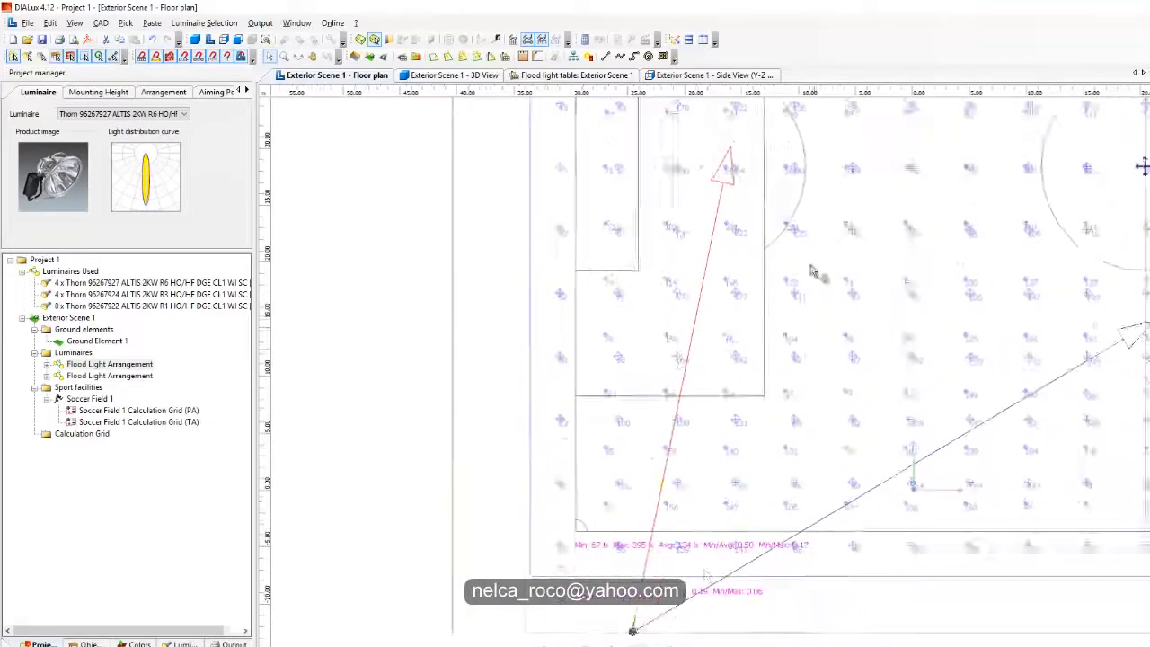
scroll(705, 573, up, 2)
middle_drag(705, 574, 800, 369)
scroll(759, 385, up, 1)
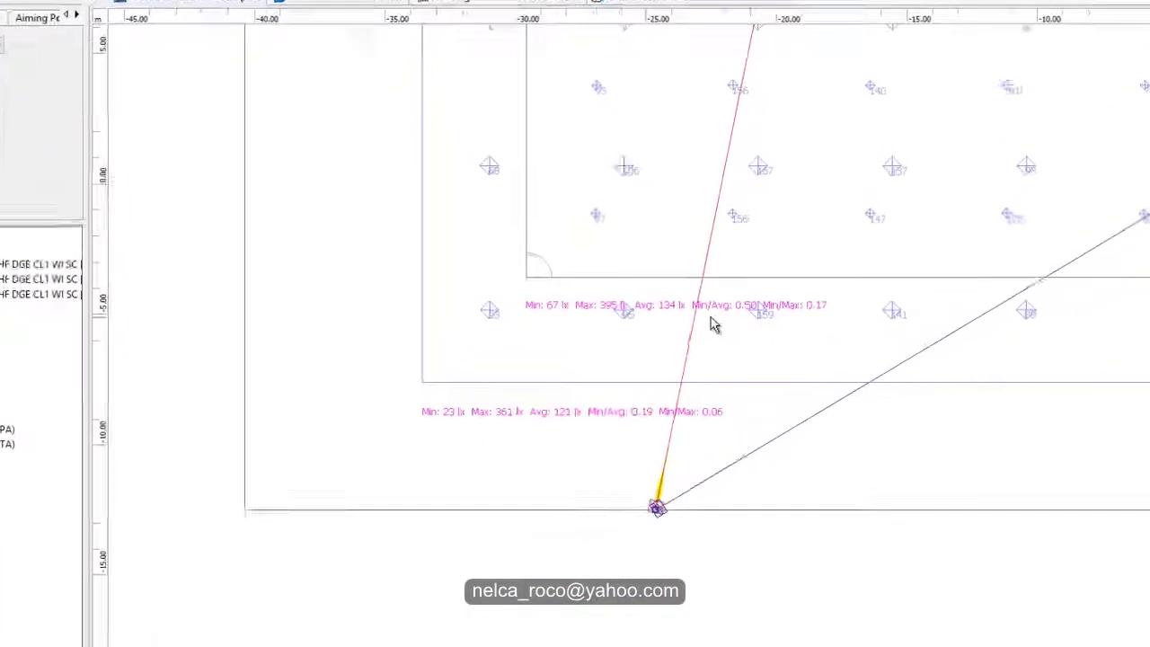
scroll(726, 331, up, 2)
scroll(719, 316, down, 1)
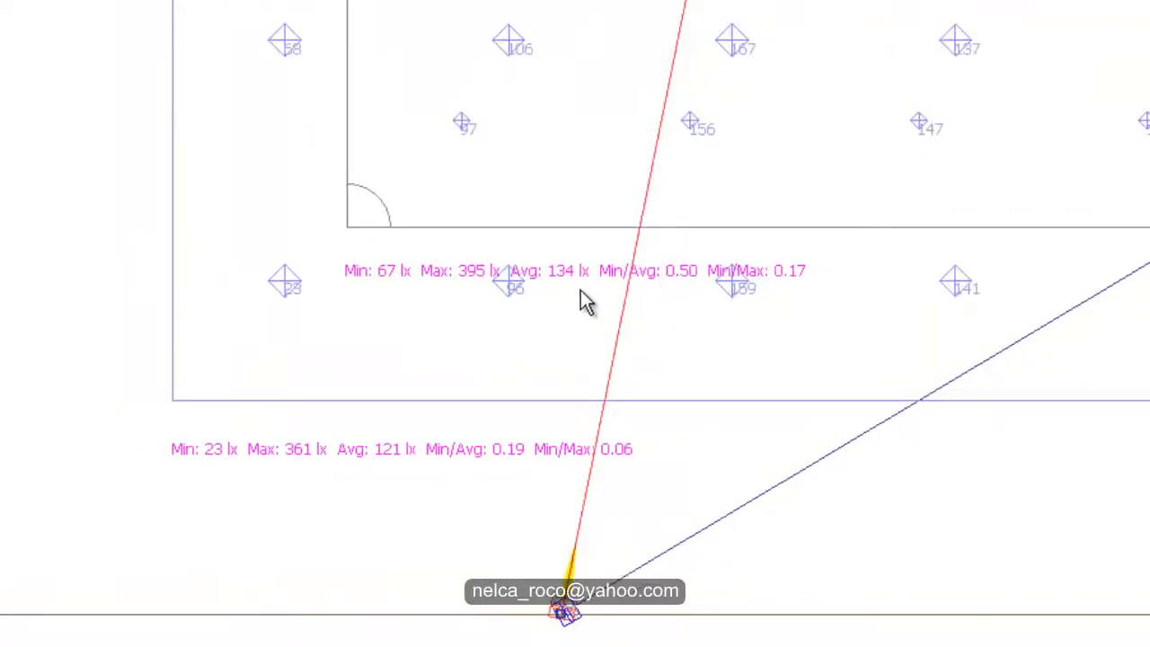
scroll(580, 301, up, 2)
scroll(440, 224, up, 1)
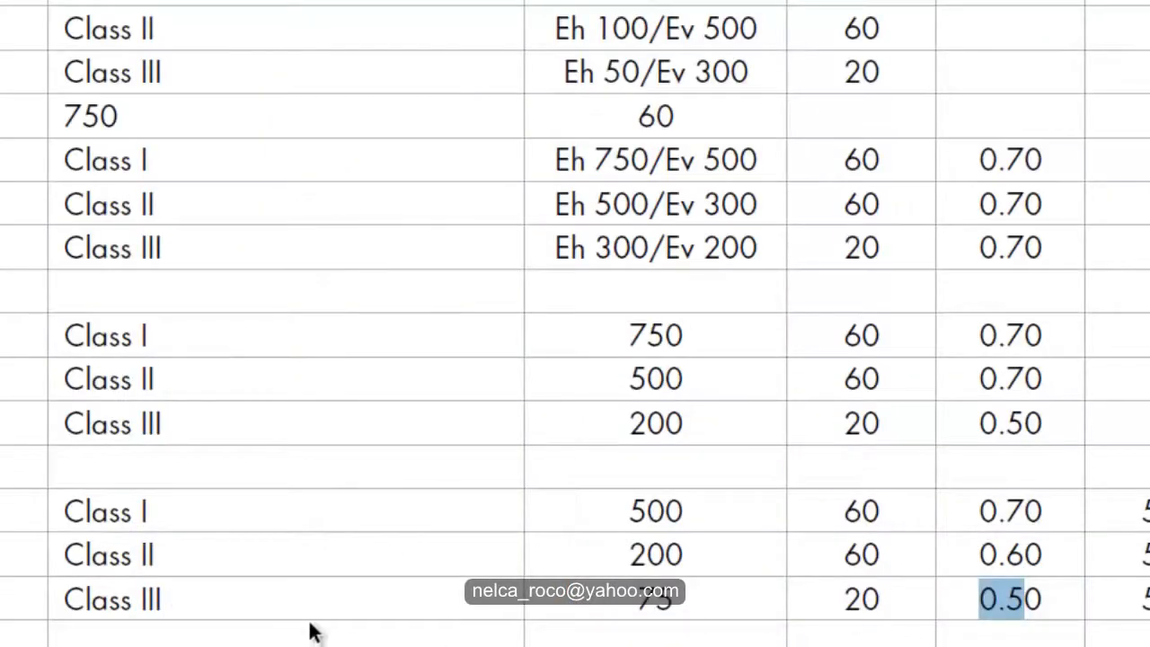
drag(609, 599, 832, 644)
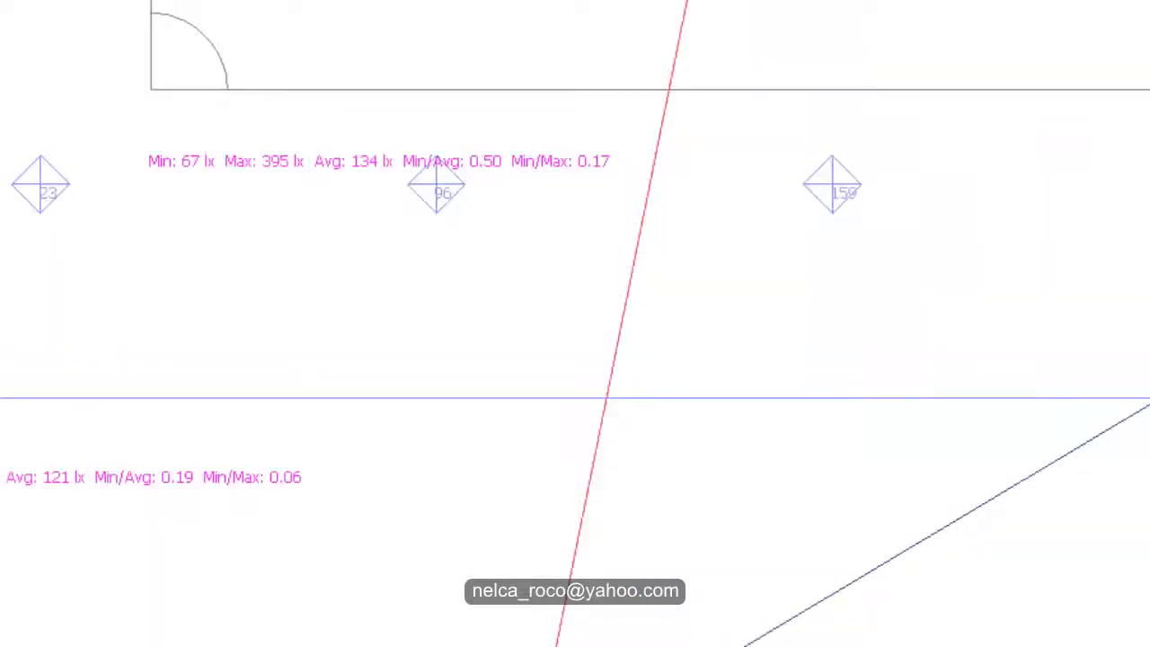
Step: Review the illuminance results near the corner of the field on the floor plan and dismiss the save reminder without saving
scroll(599, 398, down, 1)
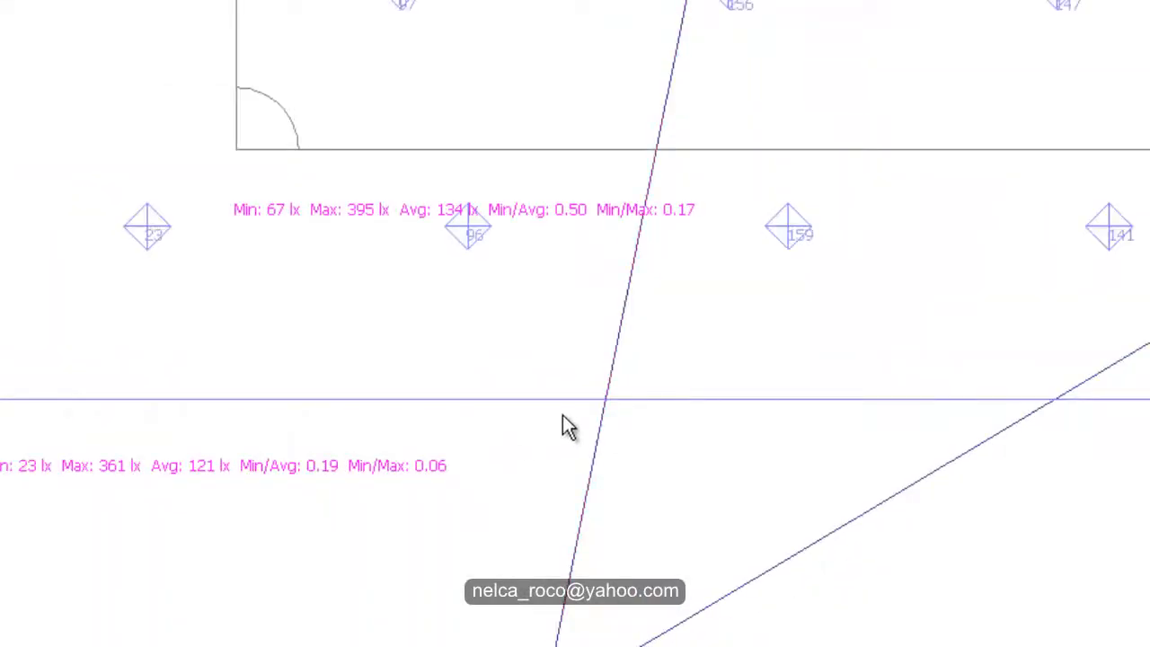
middle_drag(565, 423, 461, 608)
scroll(613, 597, down, 2)
middle_drag(755, 459, 517, 539)
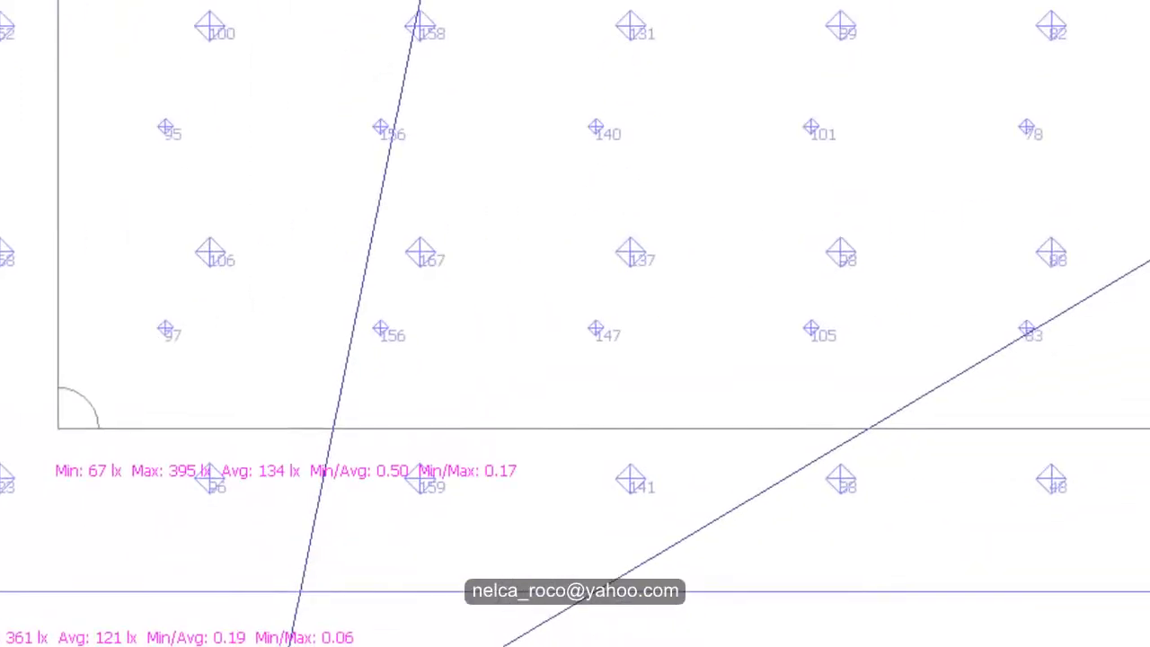
scroll(518, 539, down, 2)
scroll(350, 552, up, 4)
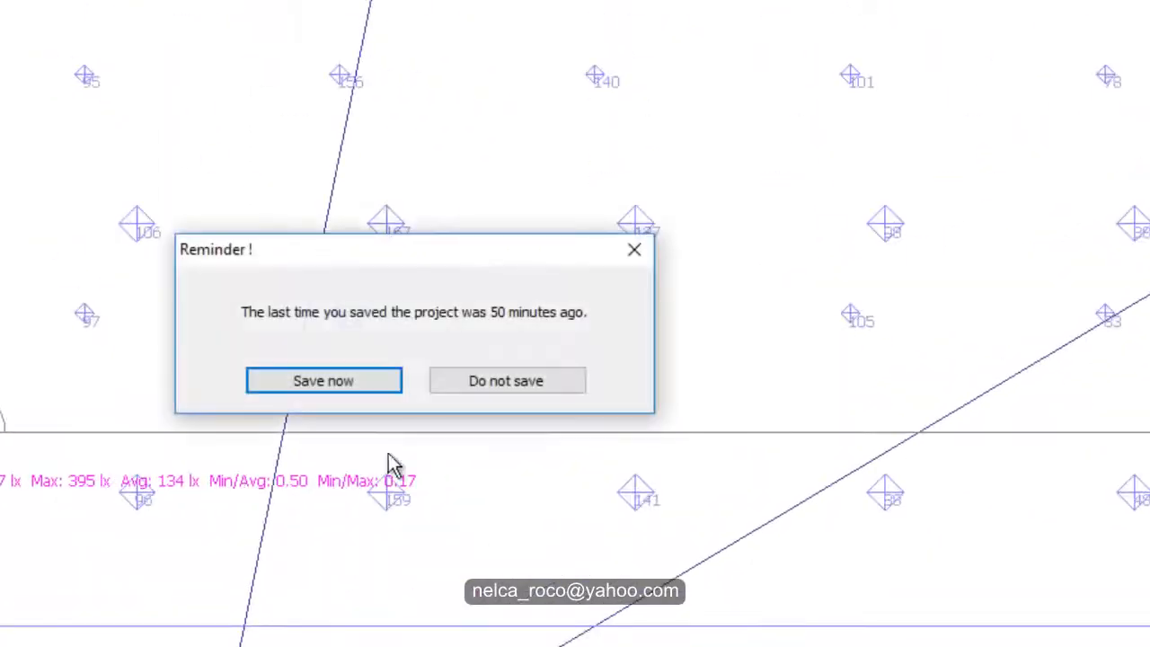
click(634, 250)
Step: Examine the calculated illuminance values across the near half of the field and around both floodlight arrangements' aiming lines
scroll(437, 620, down, 2)
middle_drag(432, 608, 421, 604)
scroll(421, 605, down, 5)
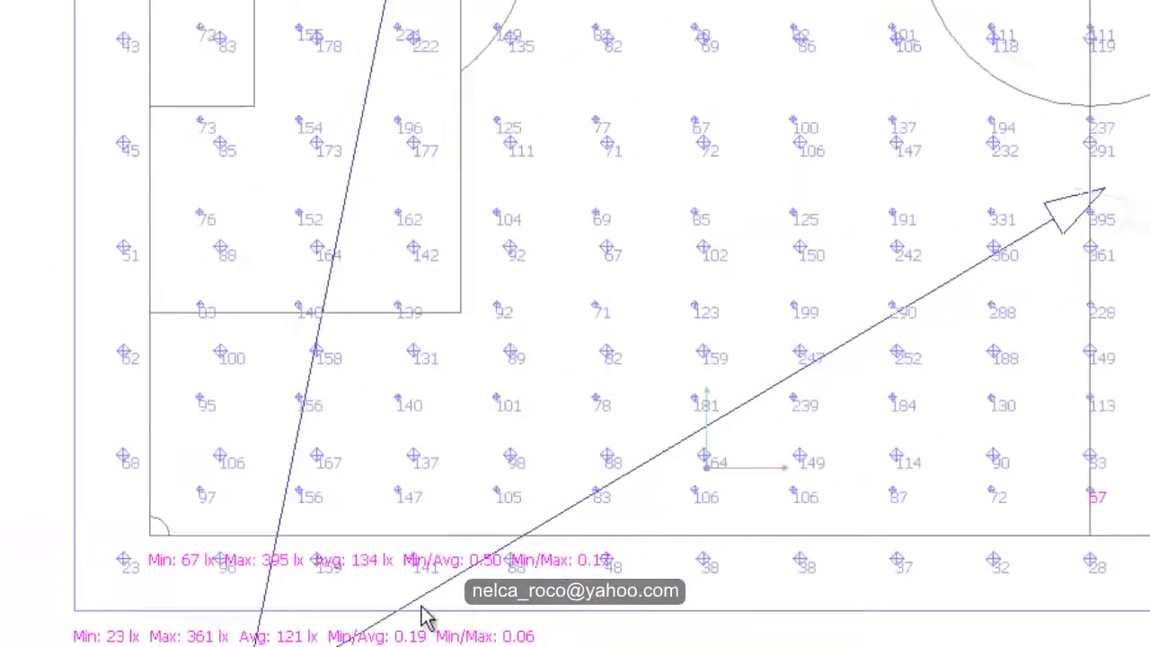
middle_drag(875, 436, 786, 583)
scroll(786, 583, down, 5)
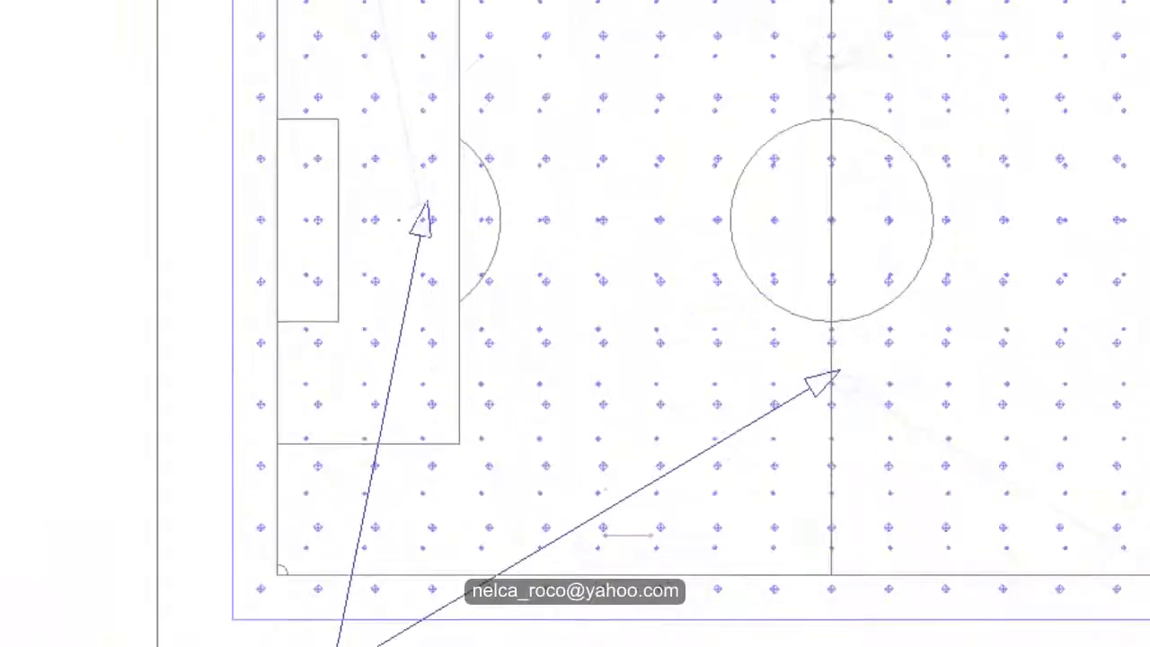
scroll(638, 483, up, 2)
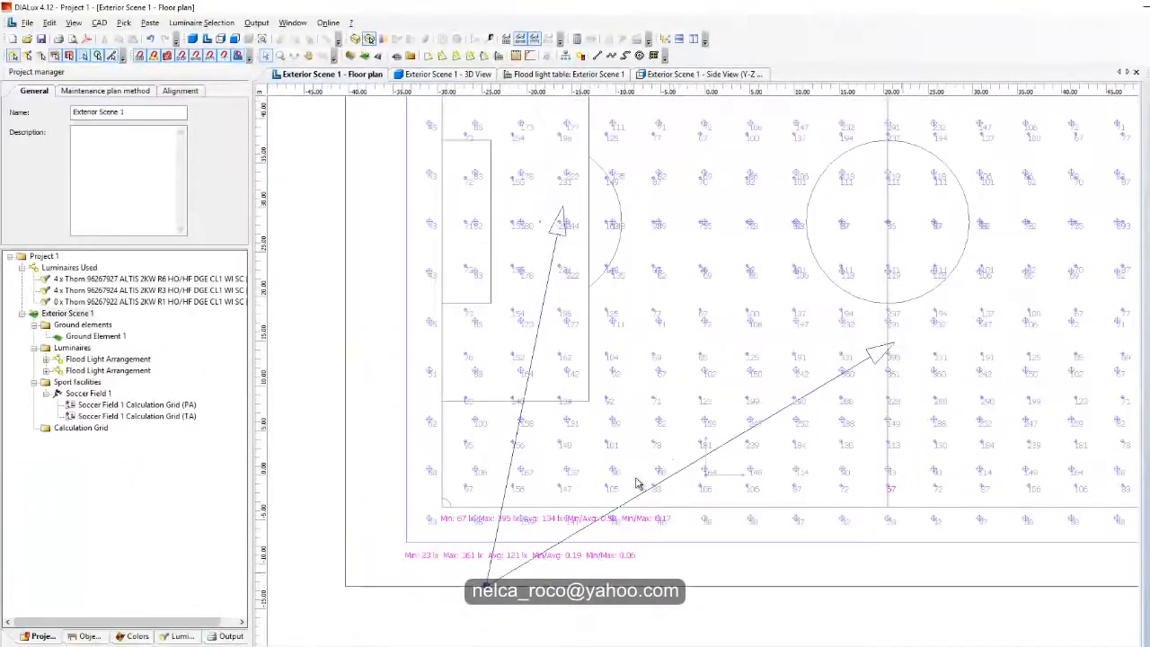
middle_drag(676, 465, 729, 371)
scroll(729, 371, up, 4)
middle_drag(598, 485, 717, 383)
scroll(691, 419, up, 4)
scroll(634, 416, down, 1)
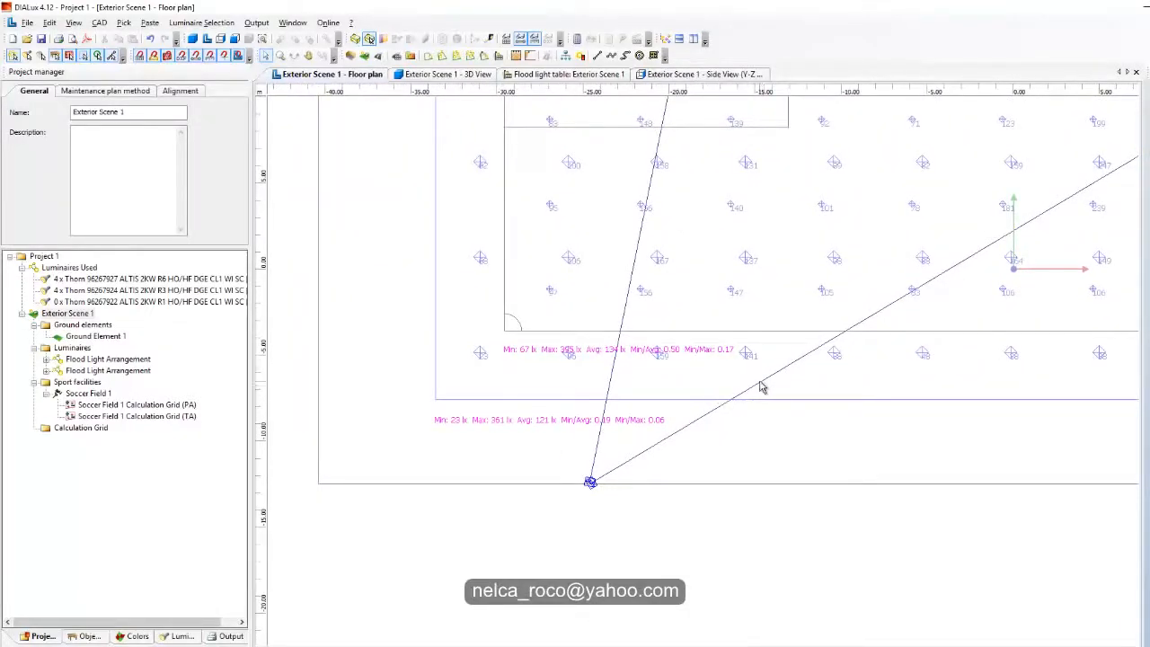
Step: Select the floodlight arrangement aimed at the penalty area and set its y beam angle to -70°
scroll(736, 398, down, 3)
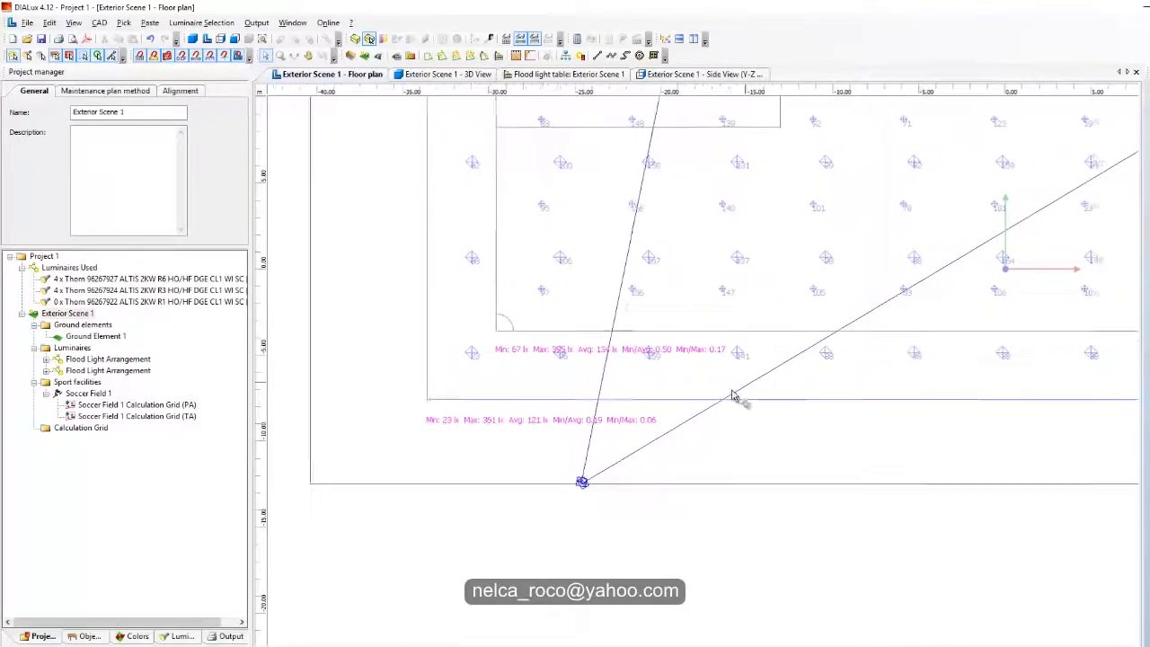
click(599, 332)
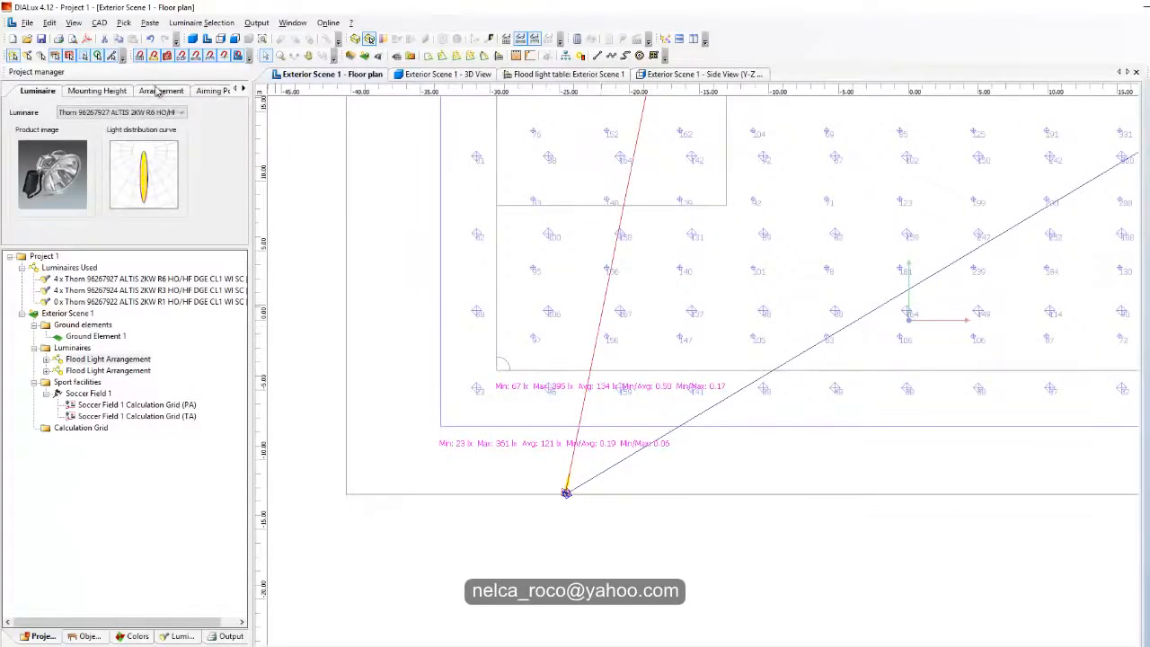
click(205, 91)
click(103, 110)
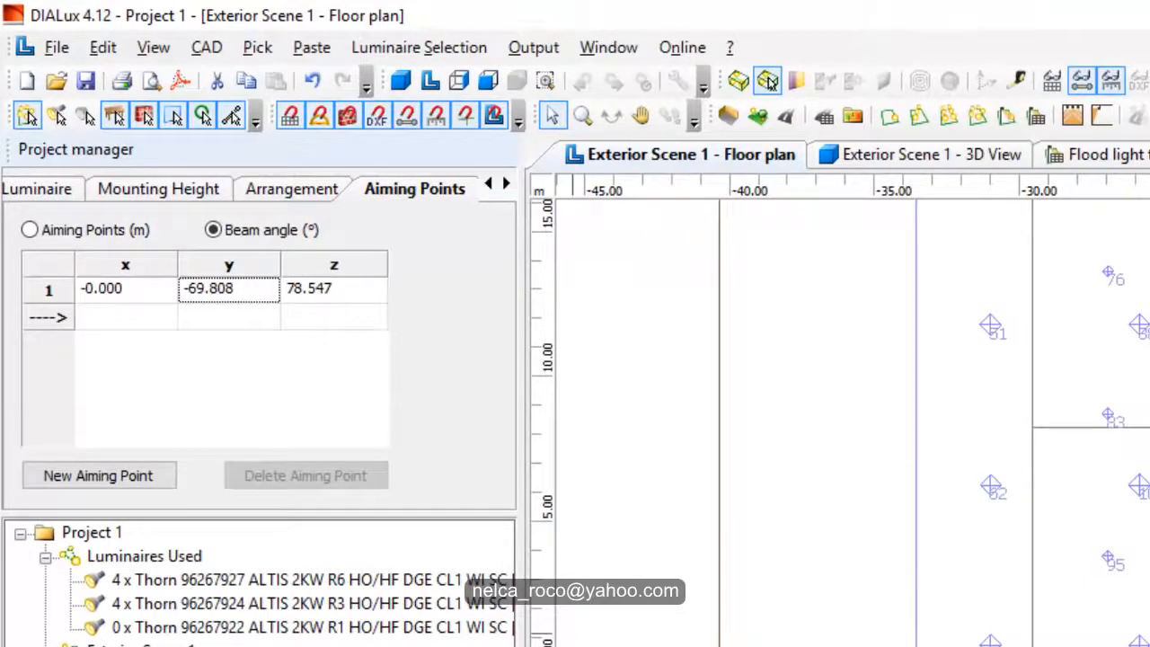
text(-7)
key(Return)
key(Return)
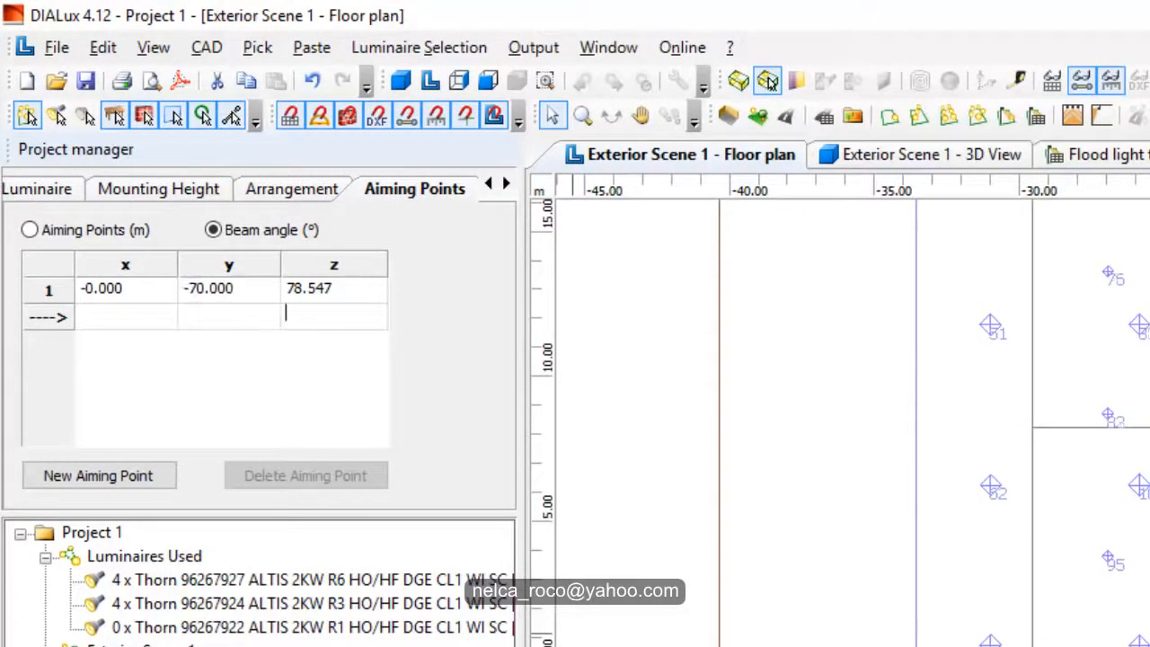
Step: Set the z beam angle of the penalty-area arrangement's aiming point to 78.5°
click(325, 296)
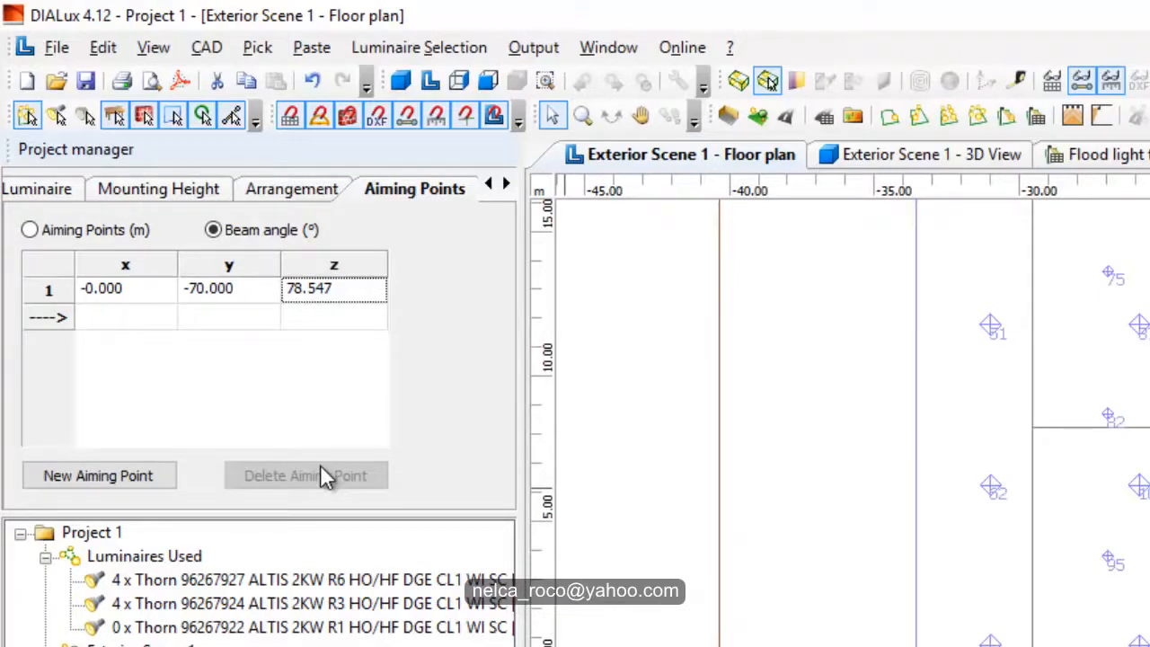
text(78.5)
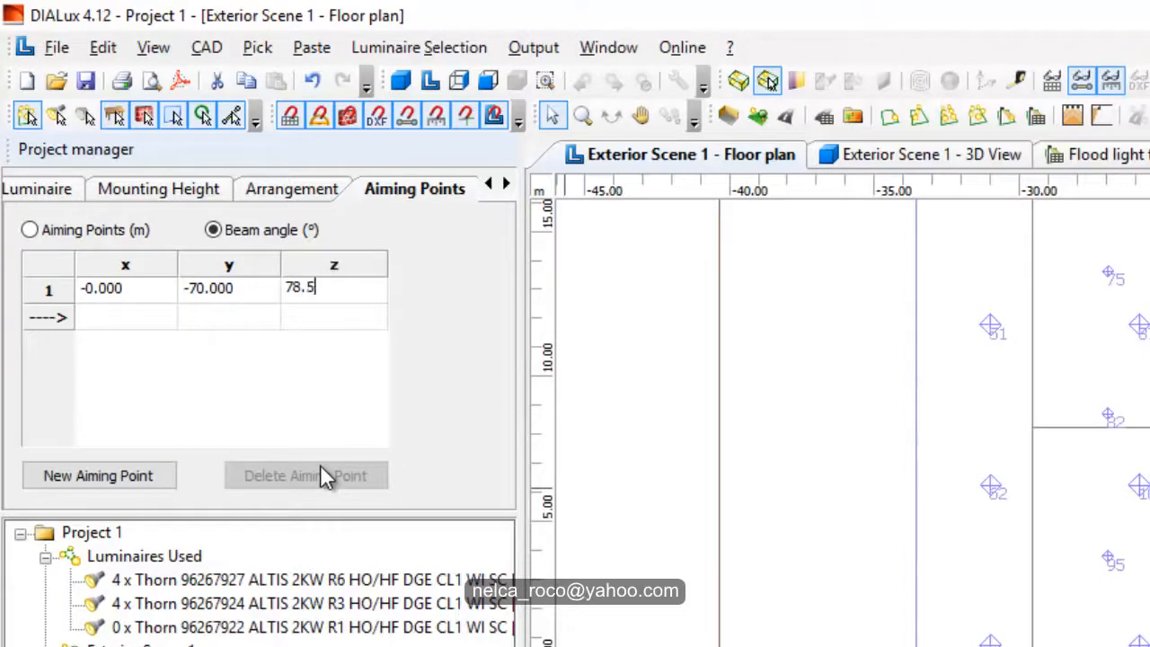
key(Return)
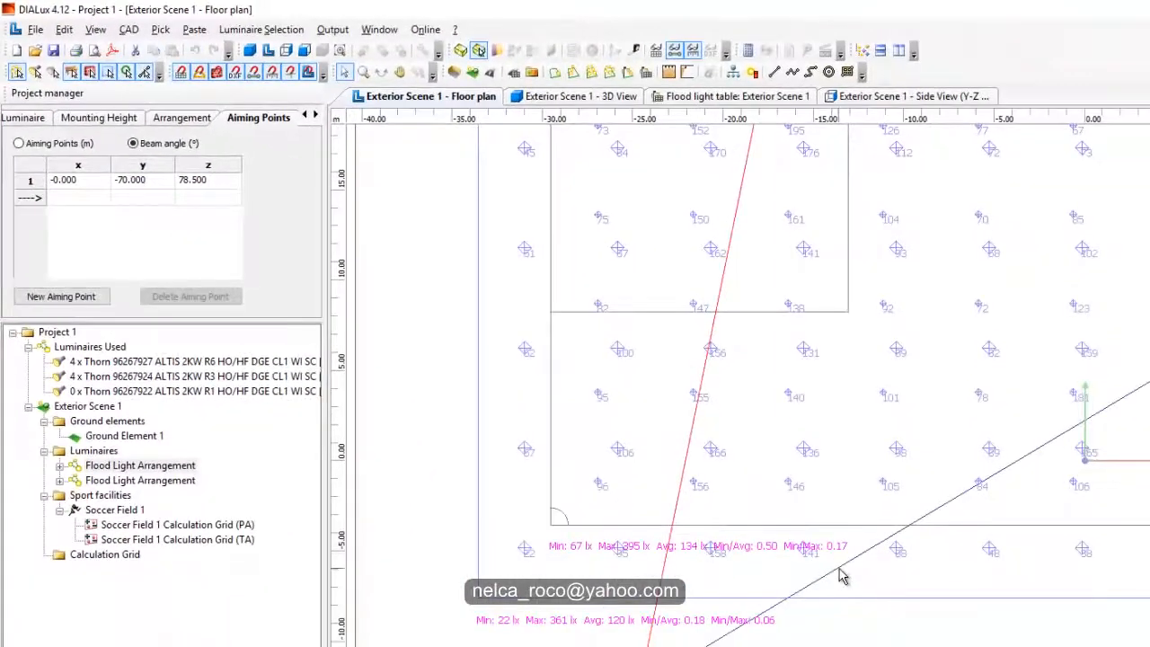
Step: Select the floodlight arrangement aimed at the halfway line, show its aiming point as beam angles and select the y value
click(838, 569)
click(134, 143)
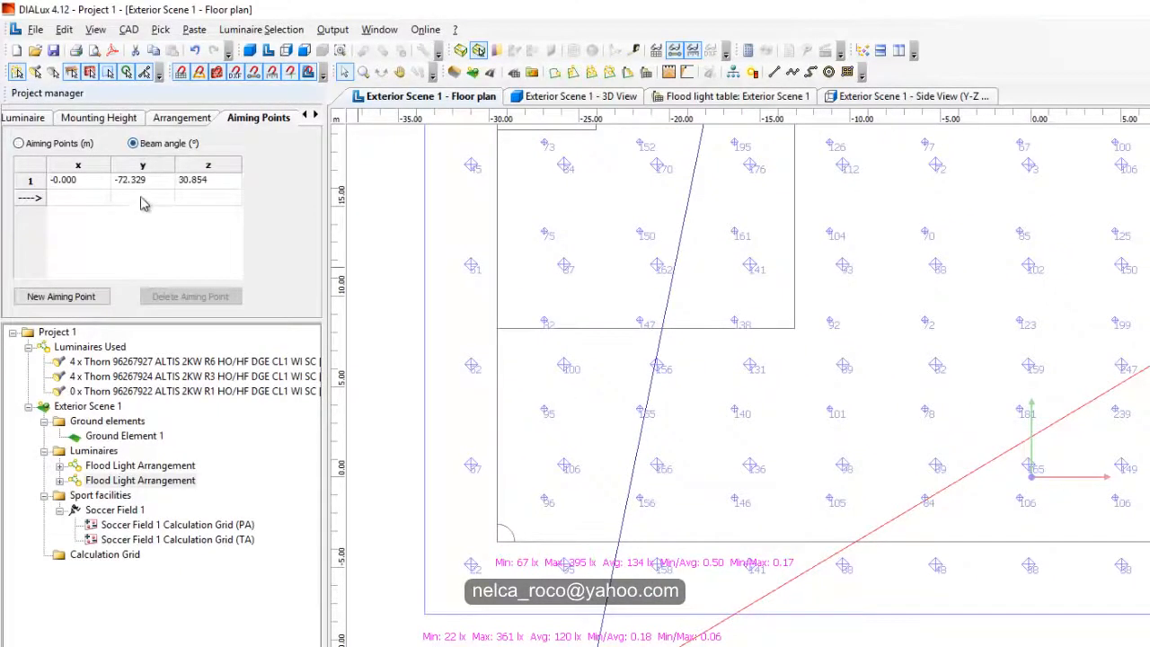
click(142, 179)
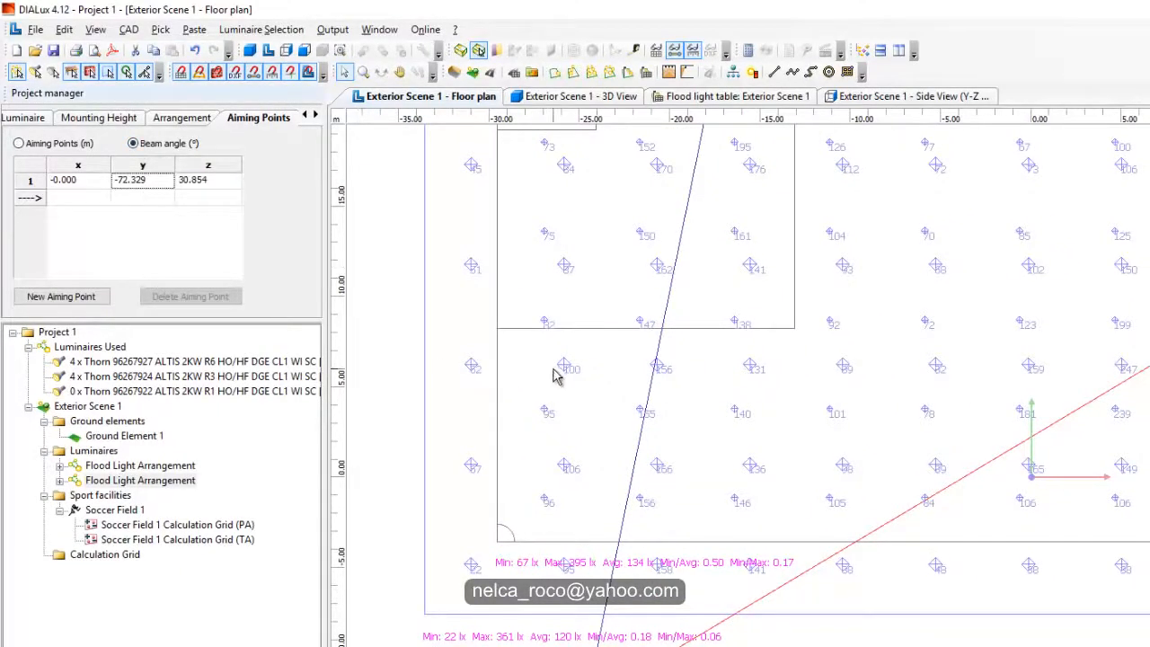
Step: Switch to Adobe Acrobat Reader and check the last value listed for outdoor football Class III in Handbook4-3.pdf
middle_drag(1148, 561, 1108, 570)
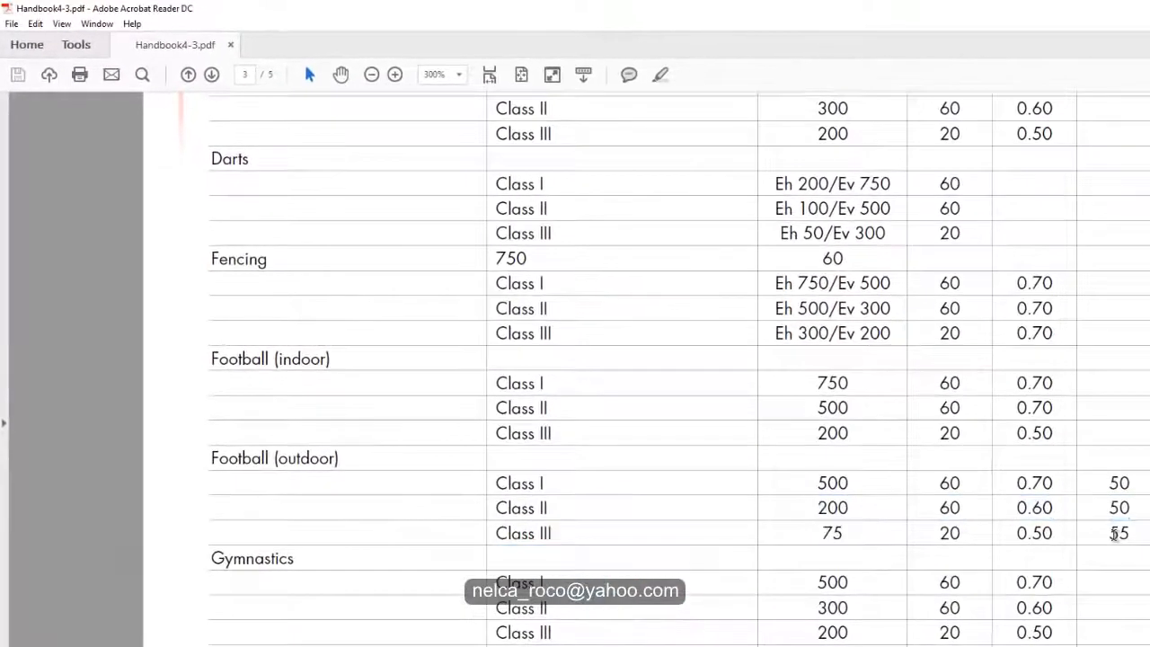
drag(1110, 533, 1139, 535)
Step: Return to DIALux and set the halfway-line arrangement's y beam angle to -72.5° after trying -72°
key(alt+Tab)
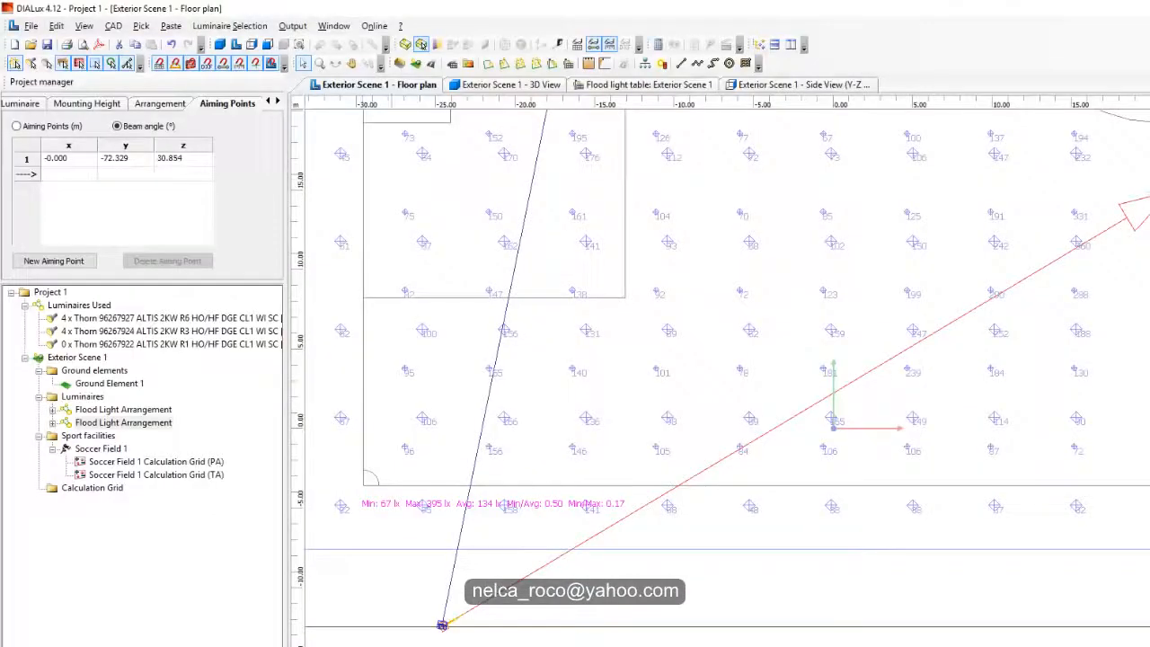
click(118, 162)
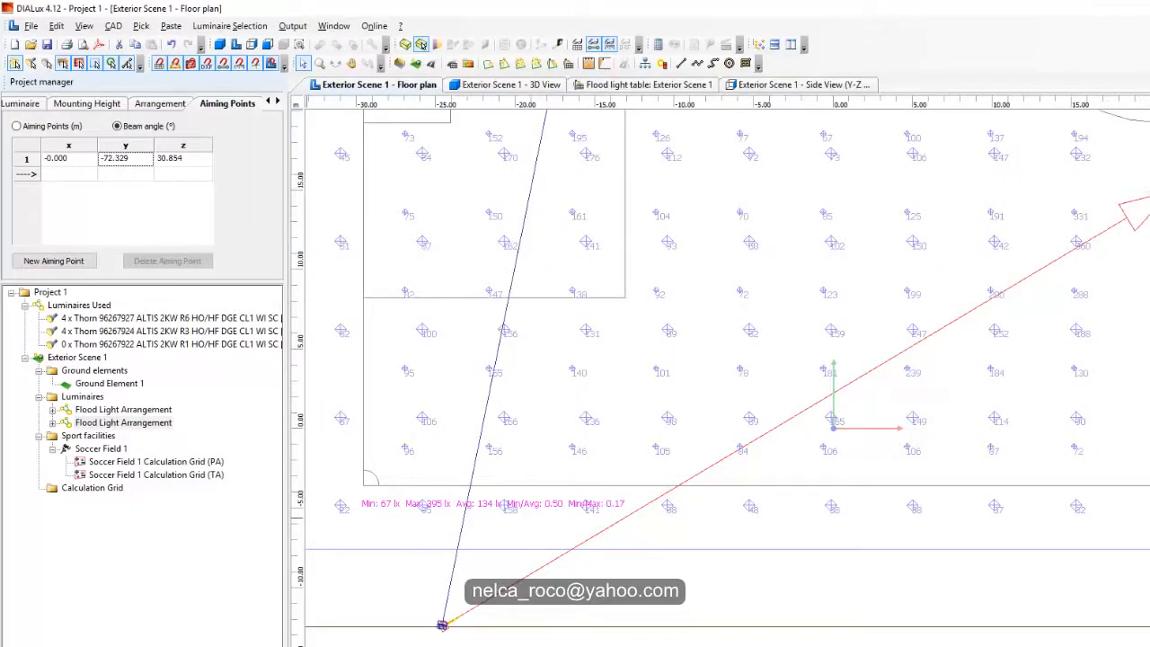
text(-72)
key(Return)
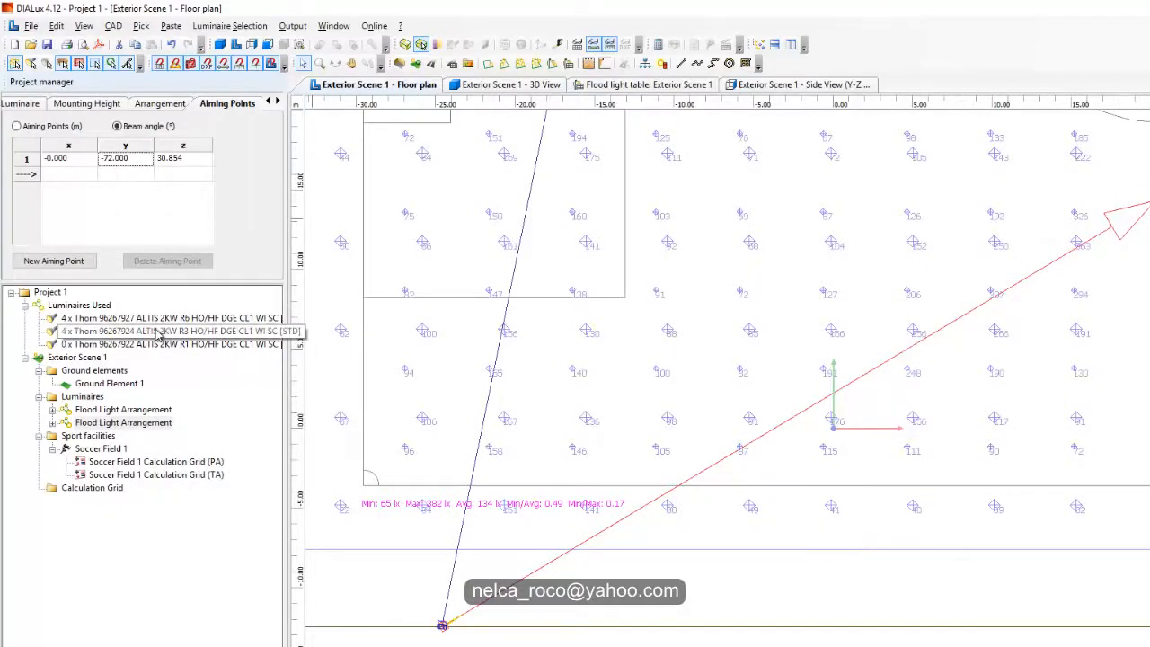
text(-7)
key(Return)
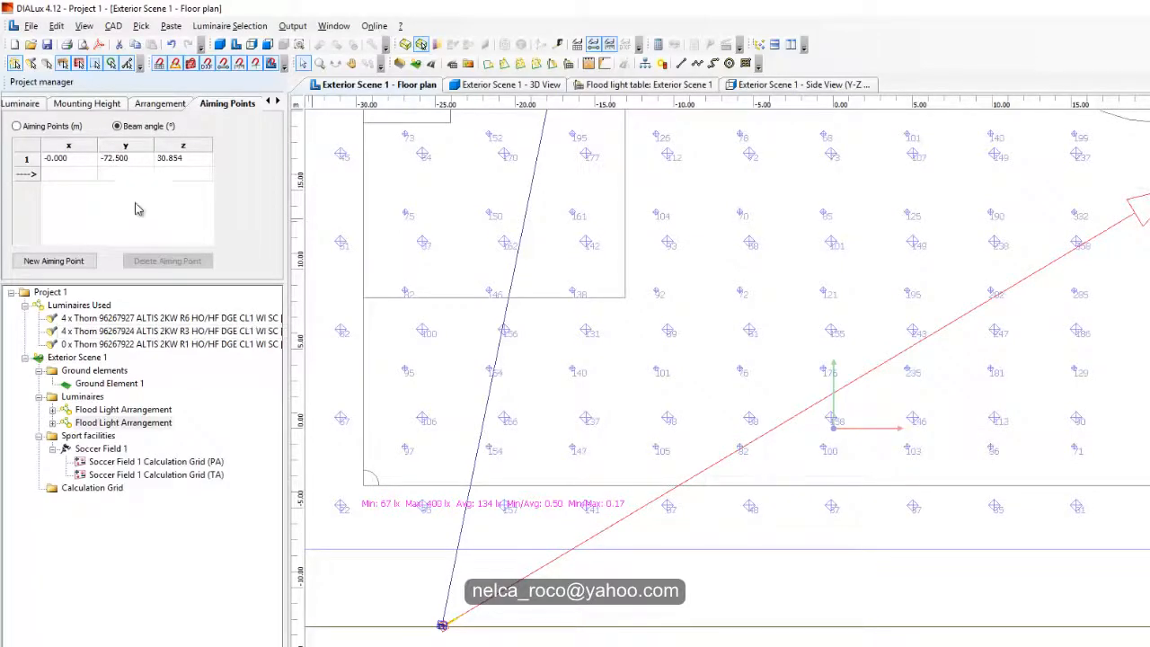
Step: Set the z beam angle of the halfway-line arrangement's aiming point to 30° after trying 31°
click(162, 169)
click(163, 162)
text(31)
key(Return)
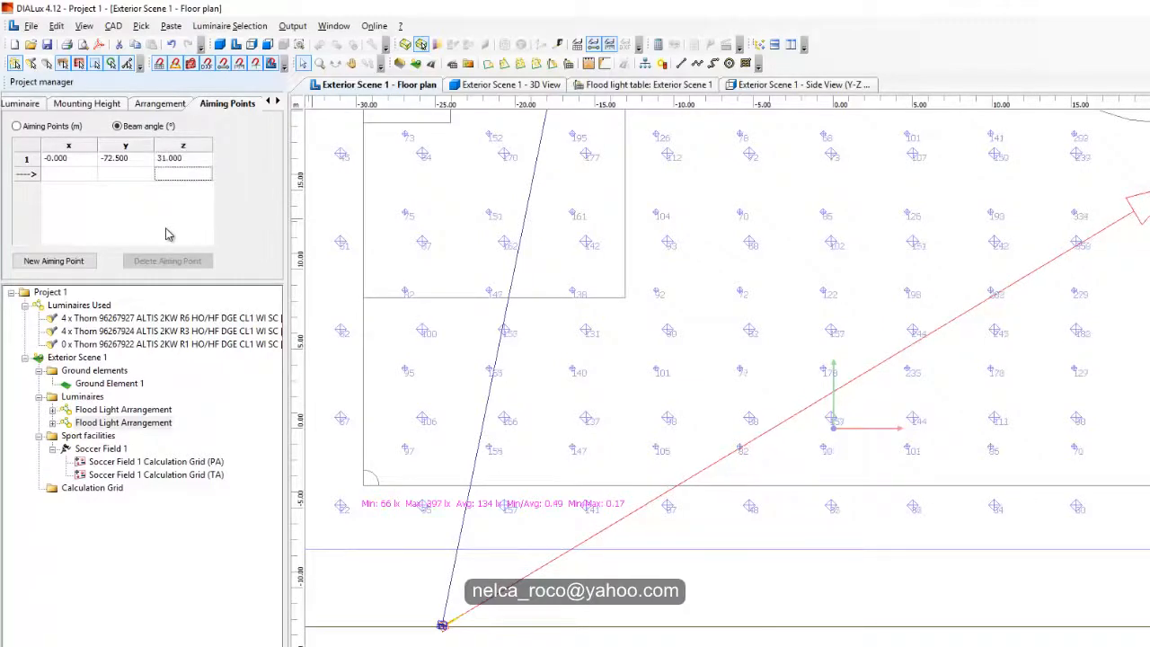
click(162, 162)
text(30)
key(Return)
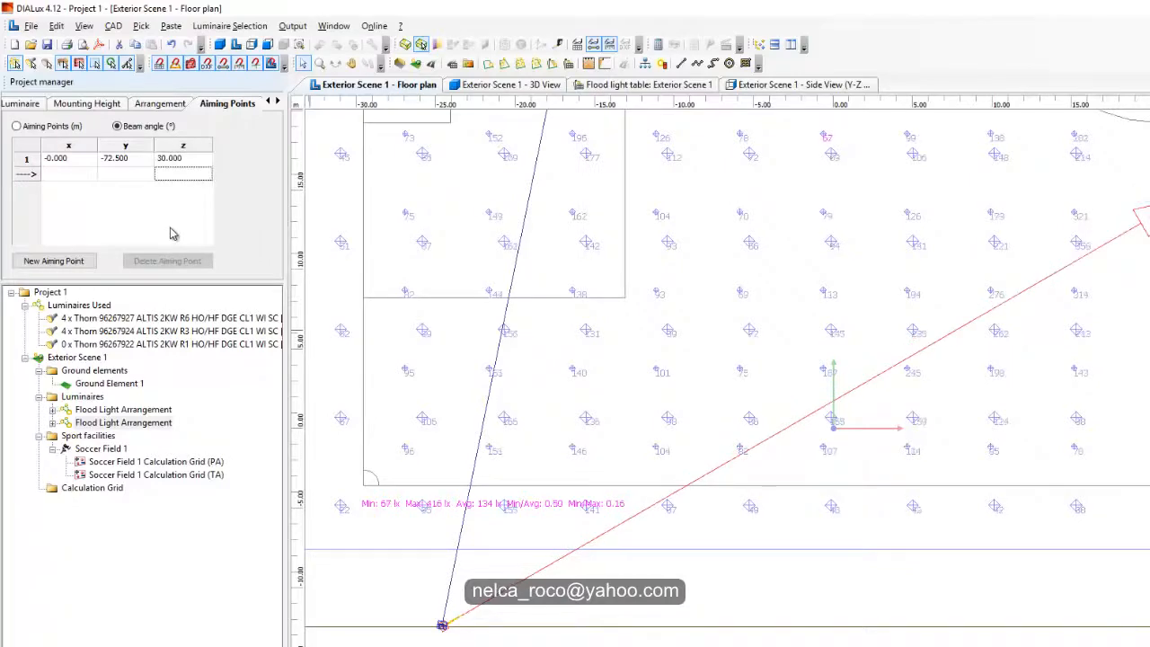
Step: Compare the calculated illuminance and uniformity of both soccer field grids with the handbook's outdoor football Class III row
scroll(542, 472, up, 6)
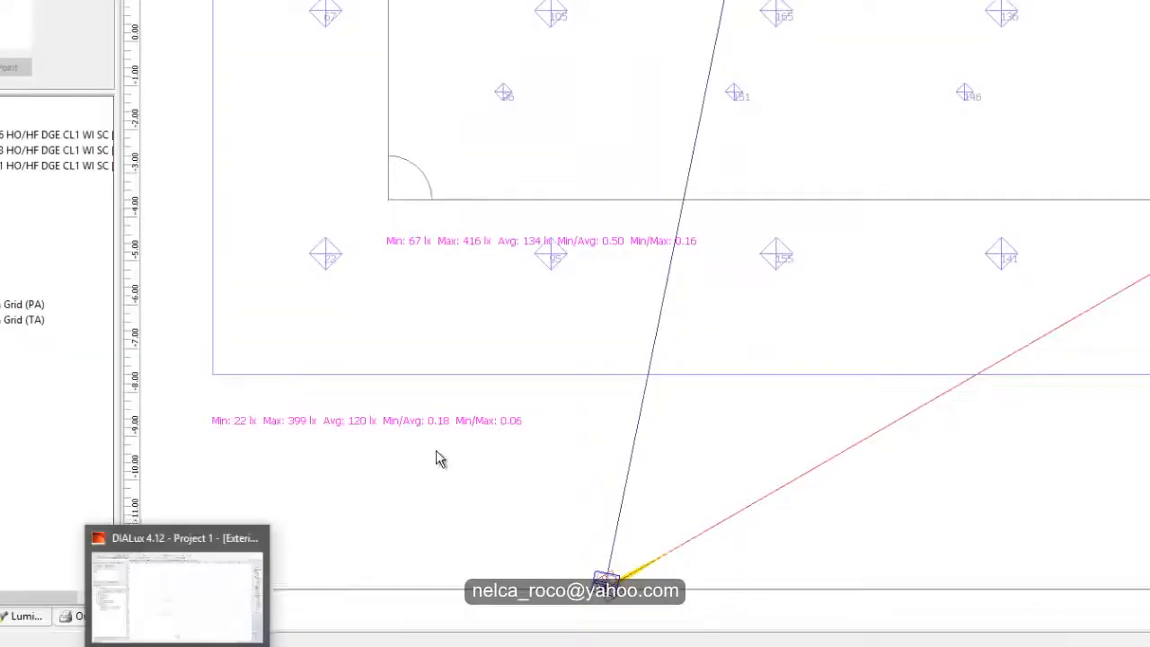
scroll(544, 380, down, 5)
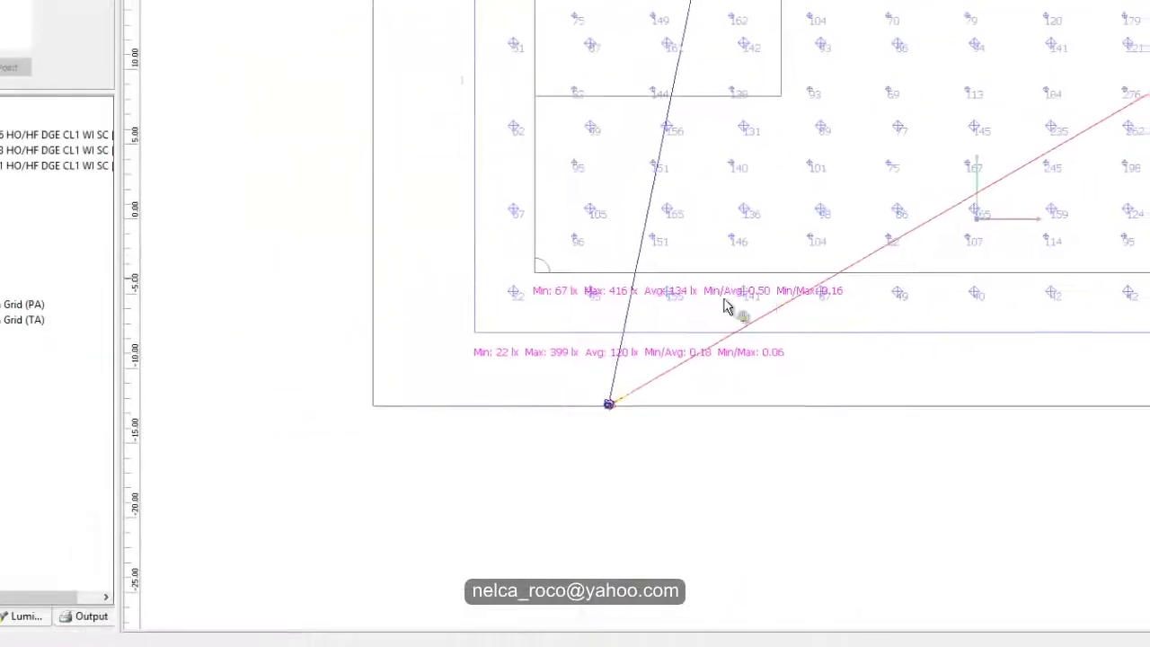
scroll(725, 306, down, 1)
scroll(454, 494, down, 3)
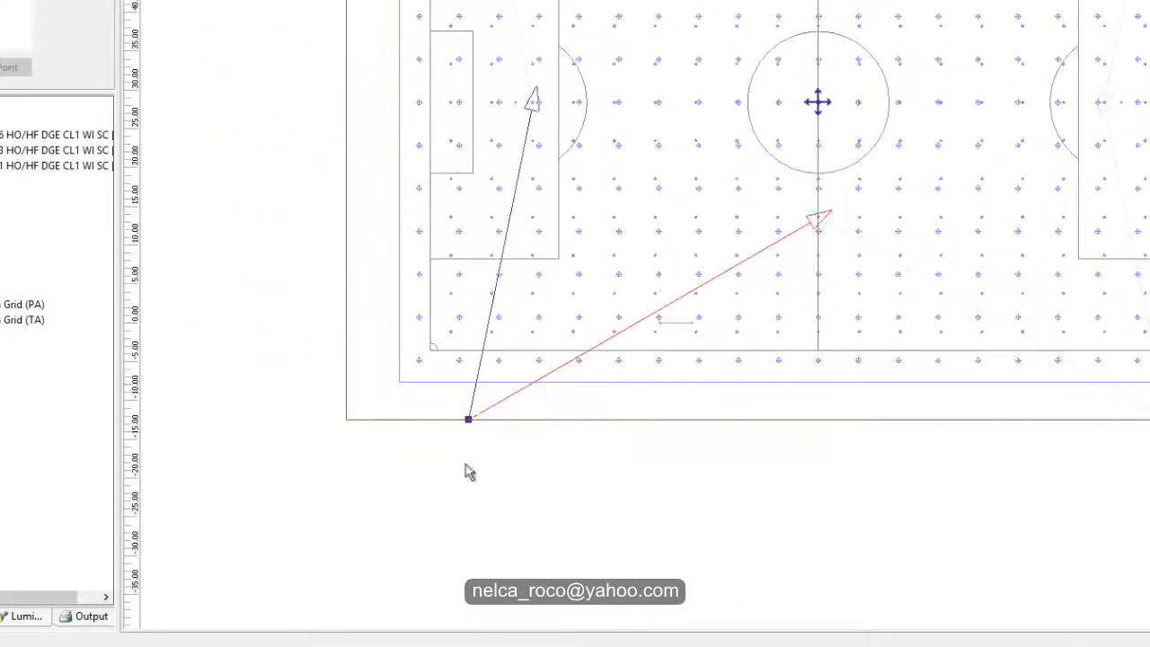
middle_drag(486, 422, 416, 502)
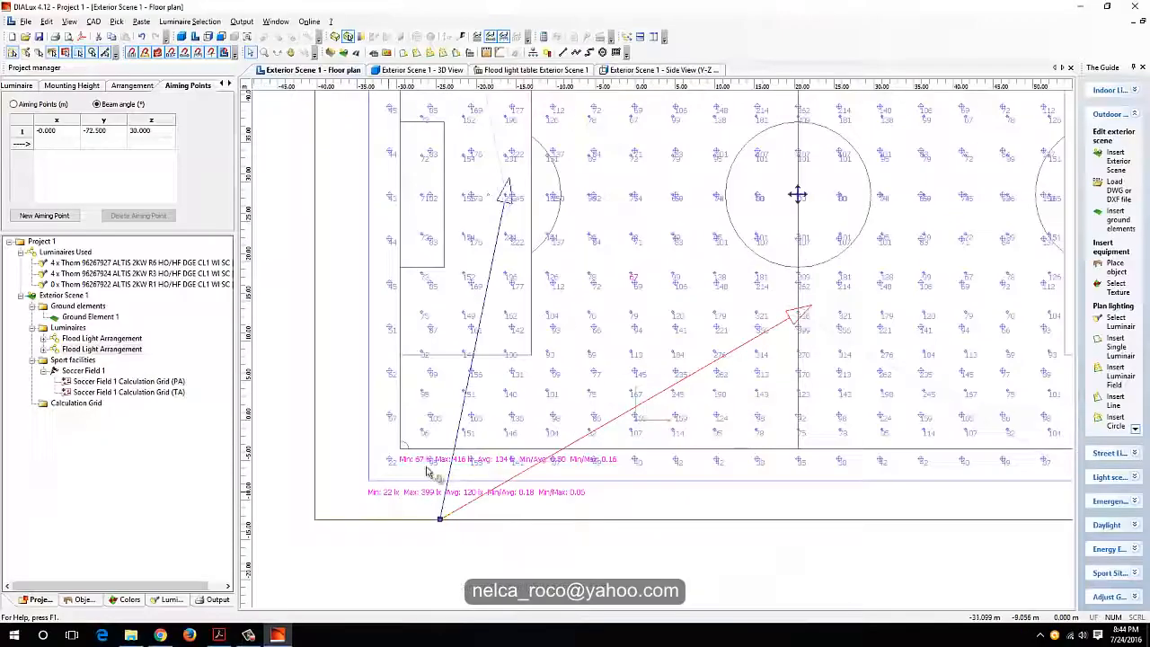
middle_drag(408, 446, 508, 413)
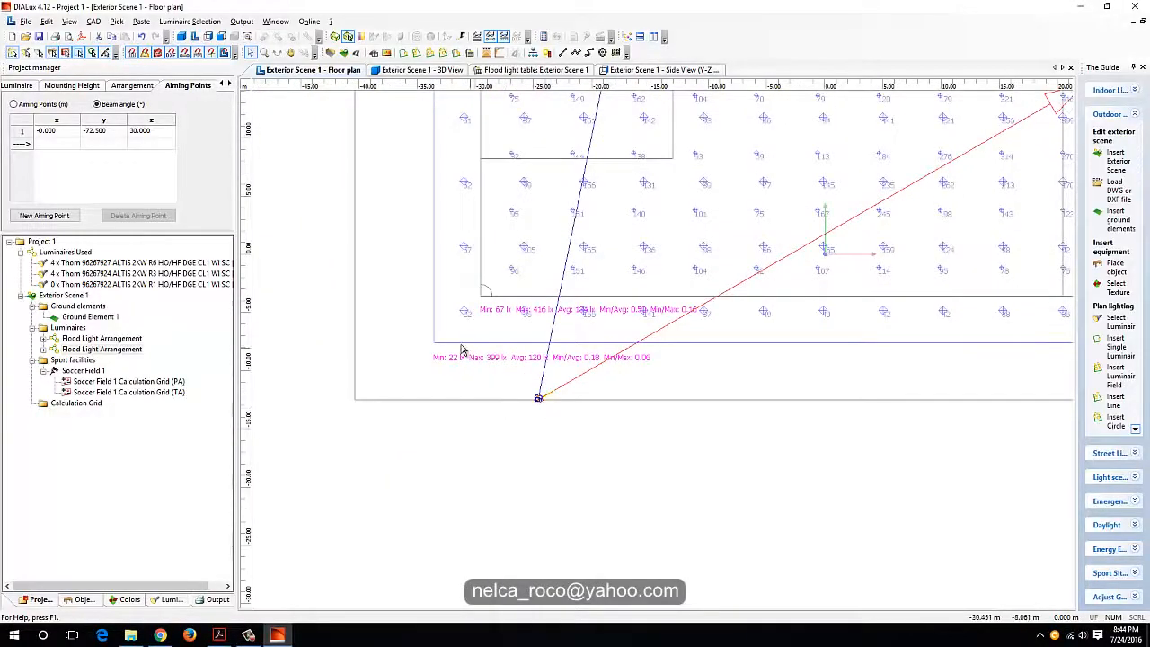
middle_drag(490, 348, 503, 432)
scroll(532, 440, down, 4)
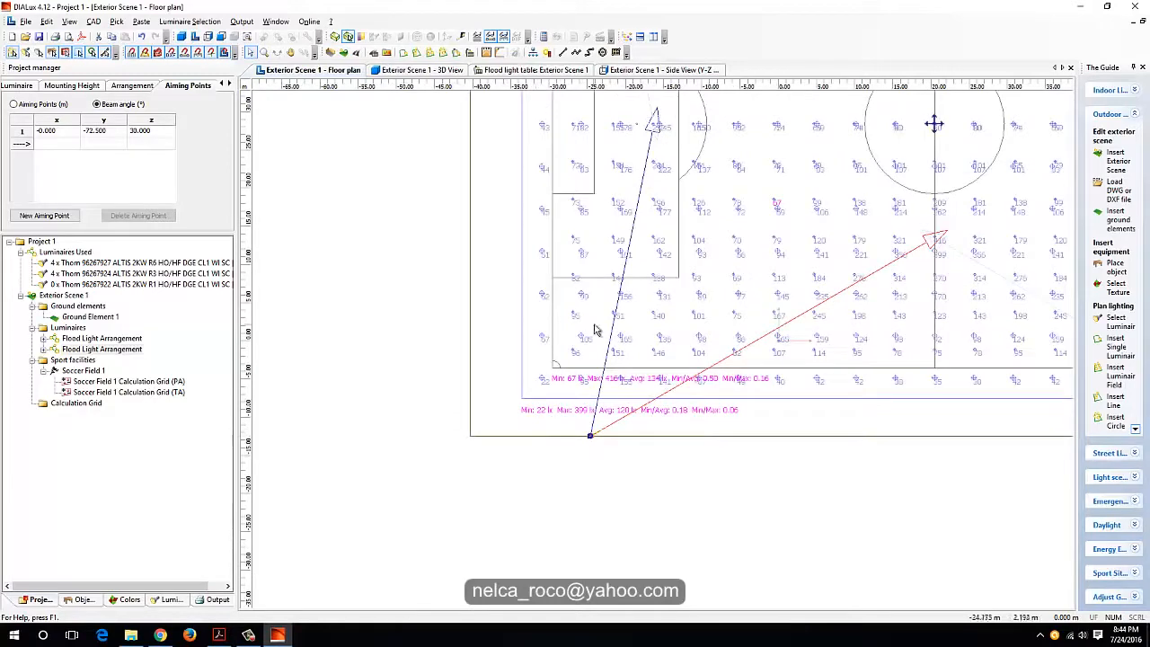
scroll(597, 373, up, 2)
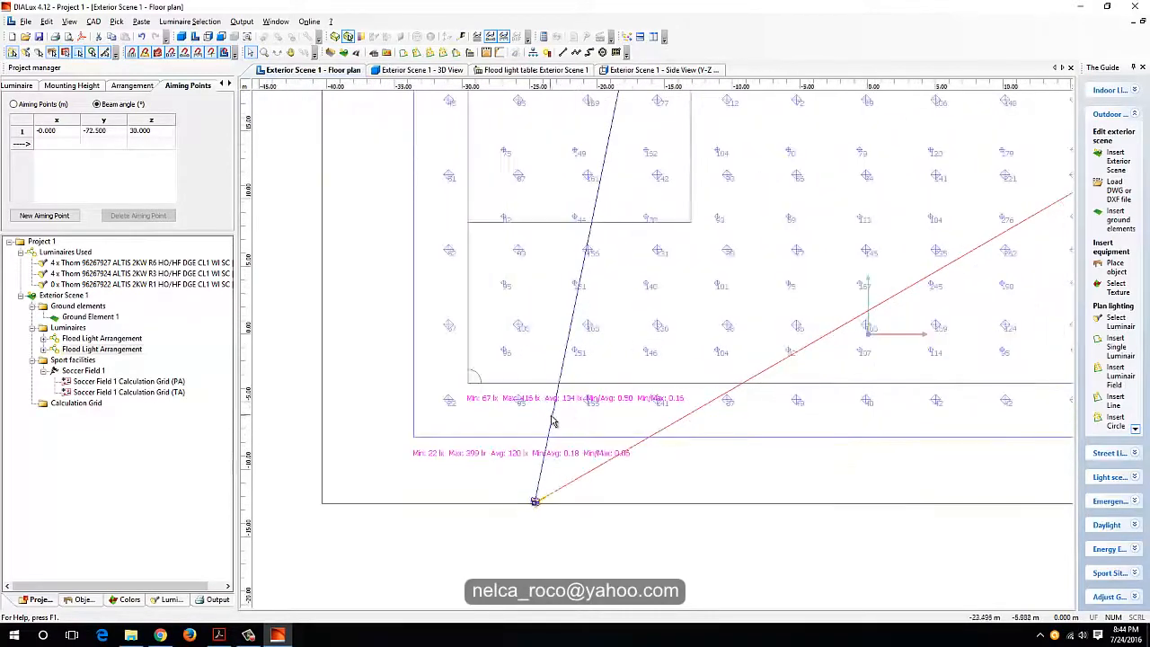
Step: Select the floodlight arrangement aimed at the penalty area and set its number of luminaires to 3
click(551, 423)
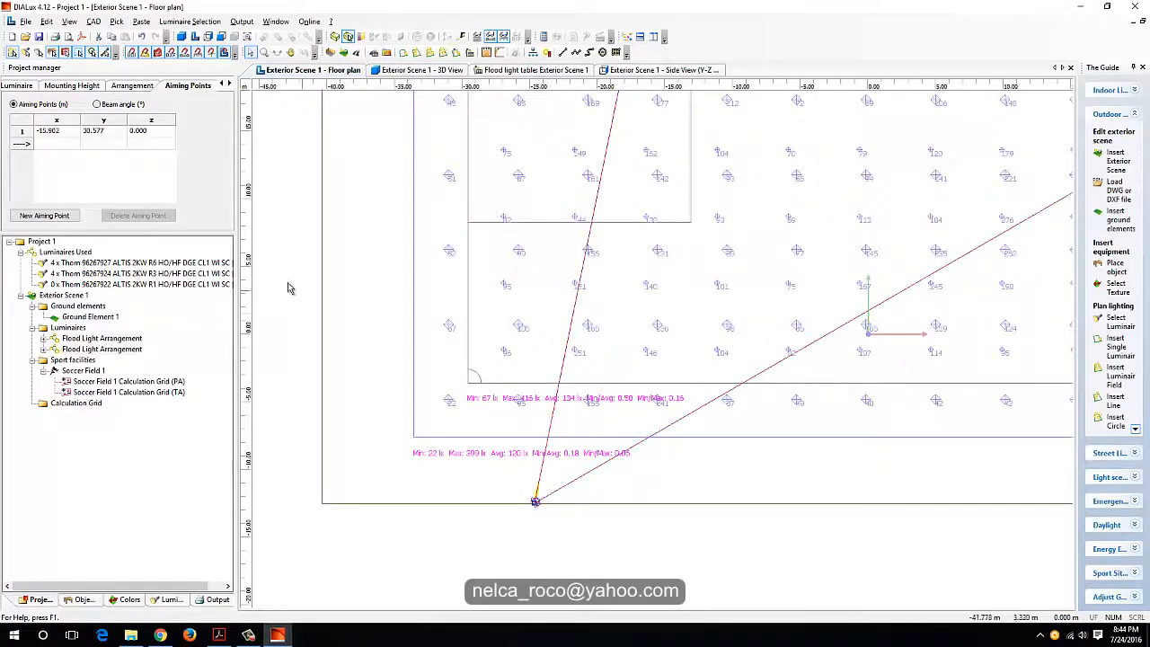
click(16, 85)
click(71, 85)
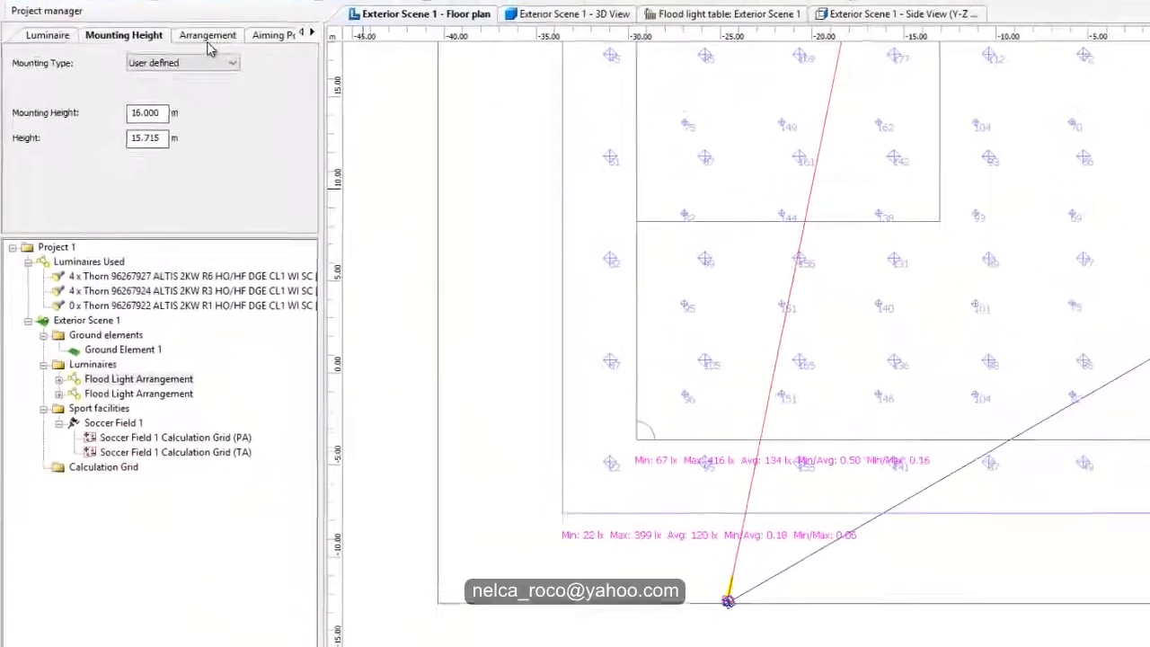
click(207, 41)
drag(135, 171, 90, 176)
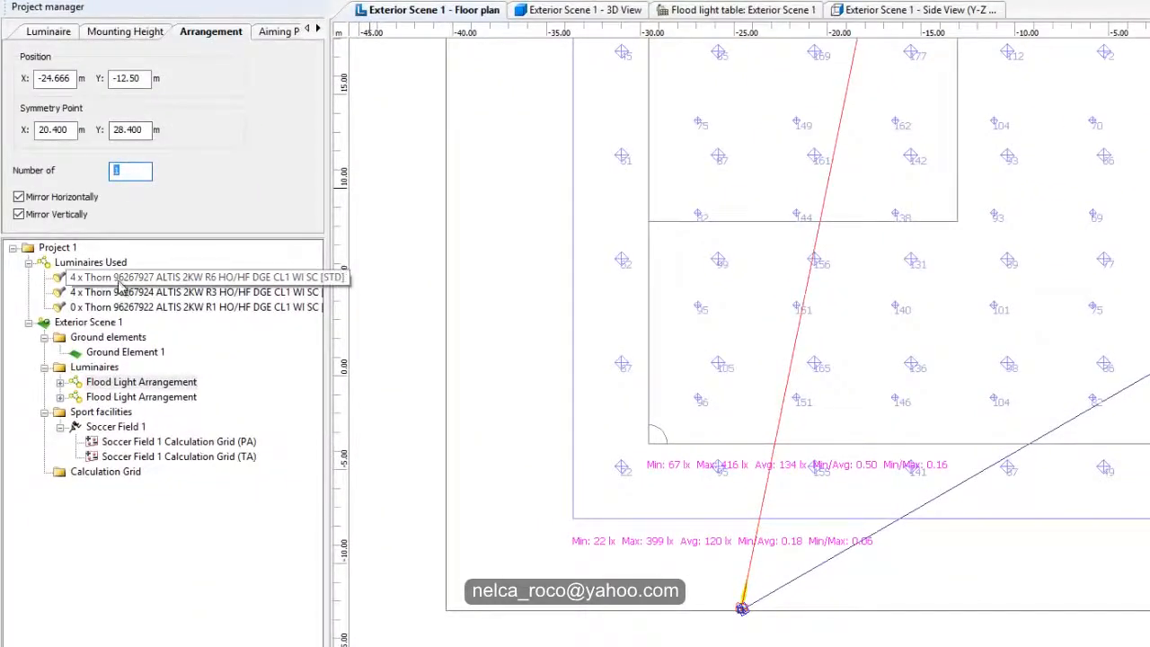
key(Return)
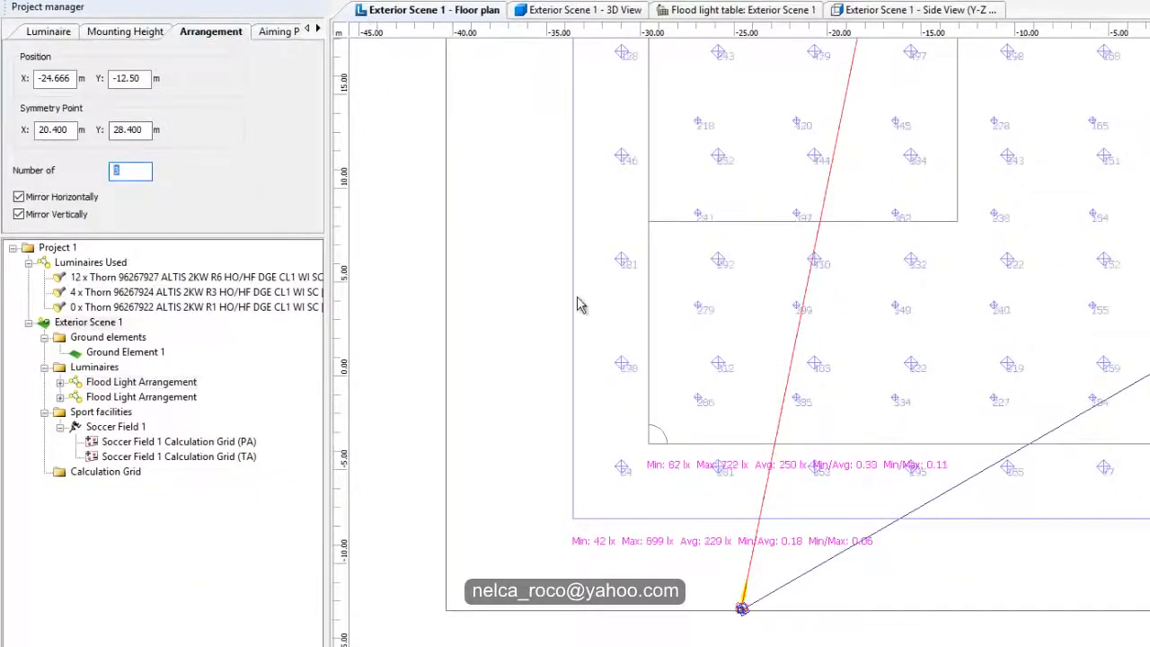
Step: Spread the penalty-area arrangement's aiming points, moving one to the goal area and another beyond the penalty arc towards midfield
middle_drag(588, 329, 507, 494)
scroll(778, 223, down, 2)
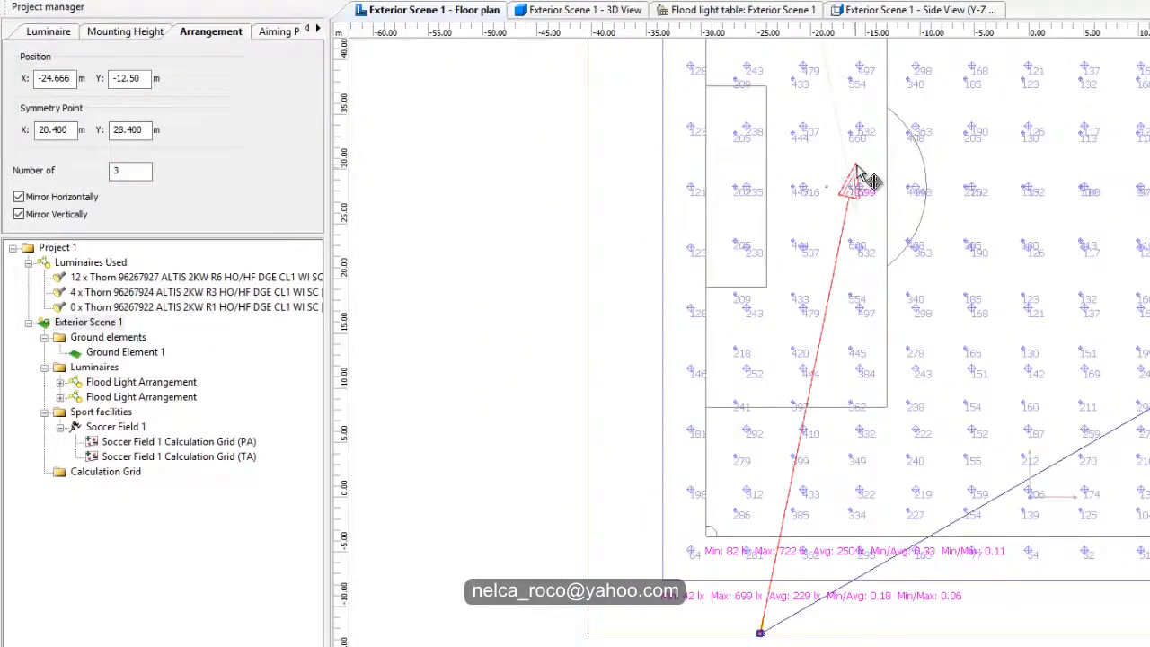
drag(857, 172, 744, 173)
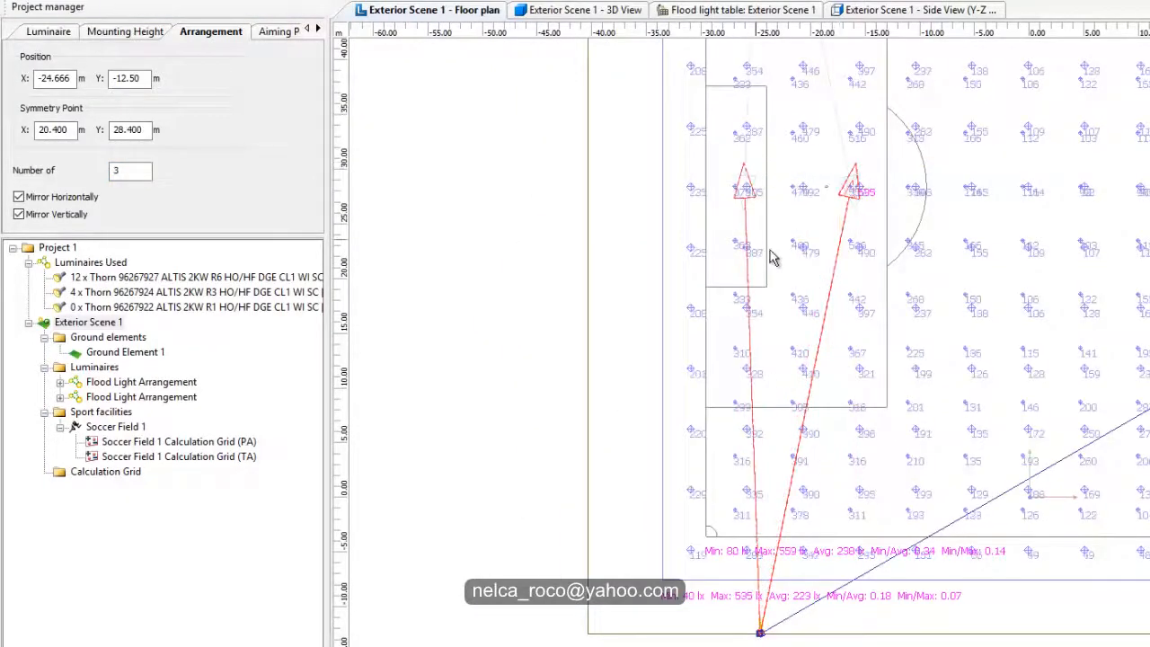
drag(873, 182, 1007, 236)
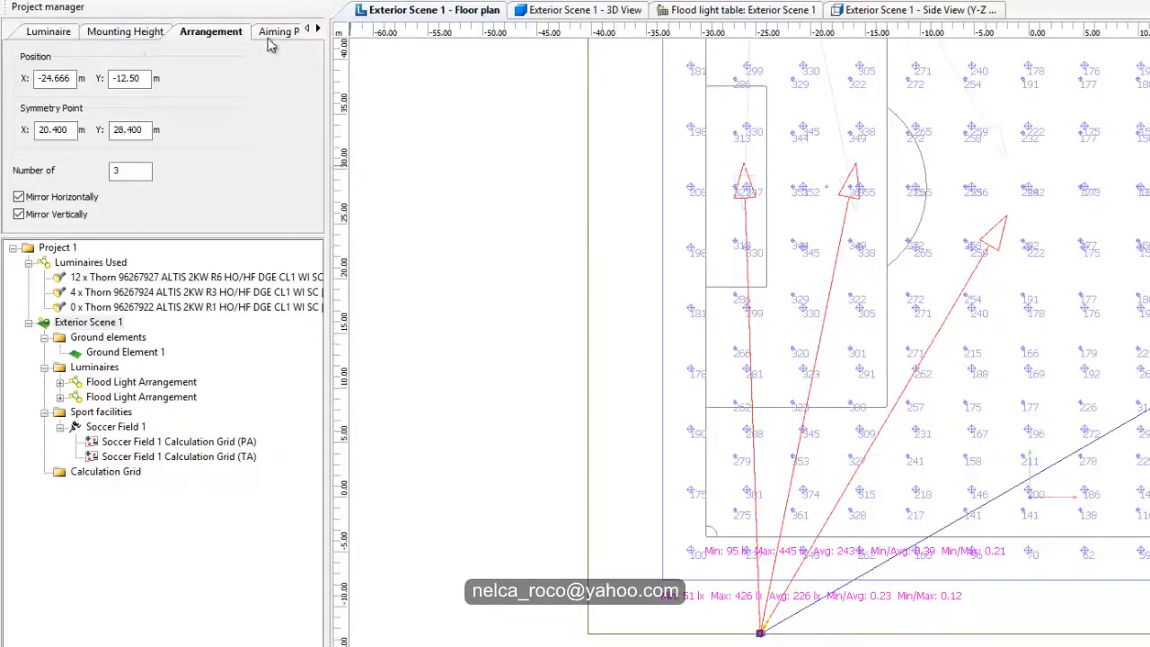
Step: Split the three-luminaire floodlight arrangement into separate arrangements
right_click(817, 341)
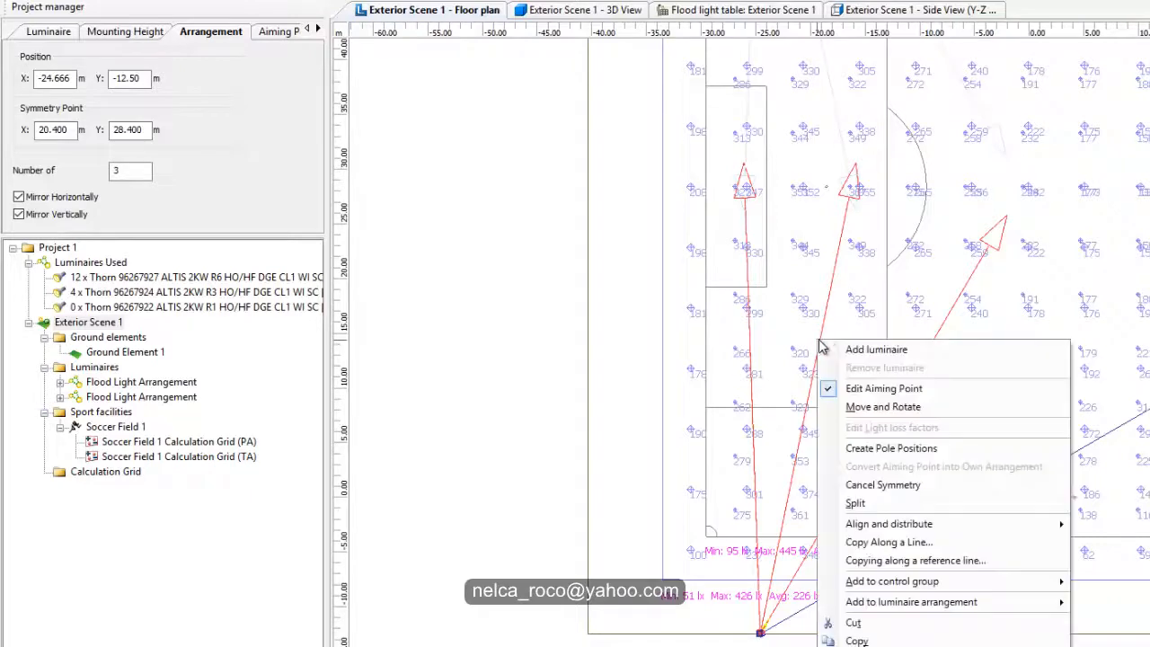
click(827, 330)
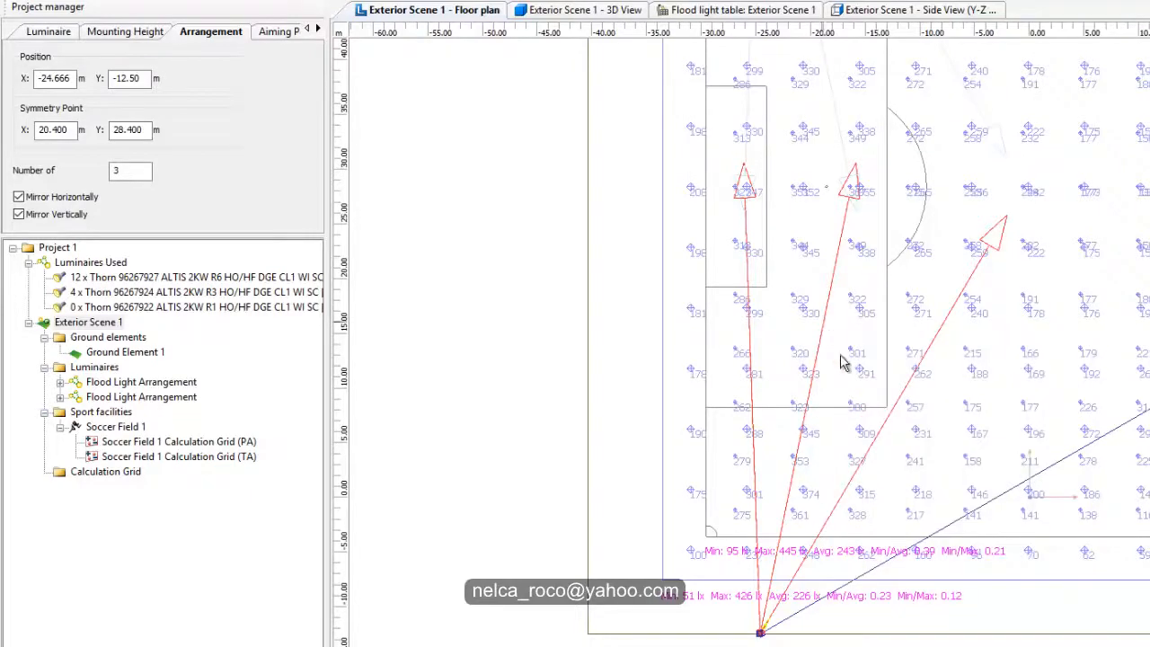
scroll(868, 455, up, 2)
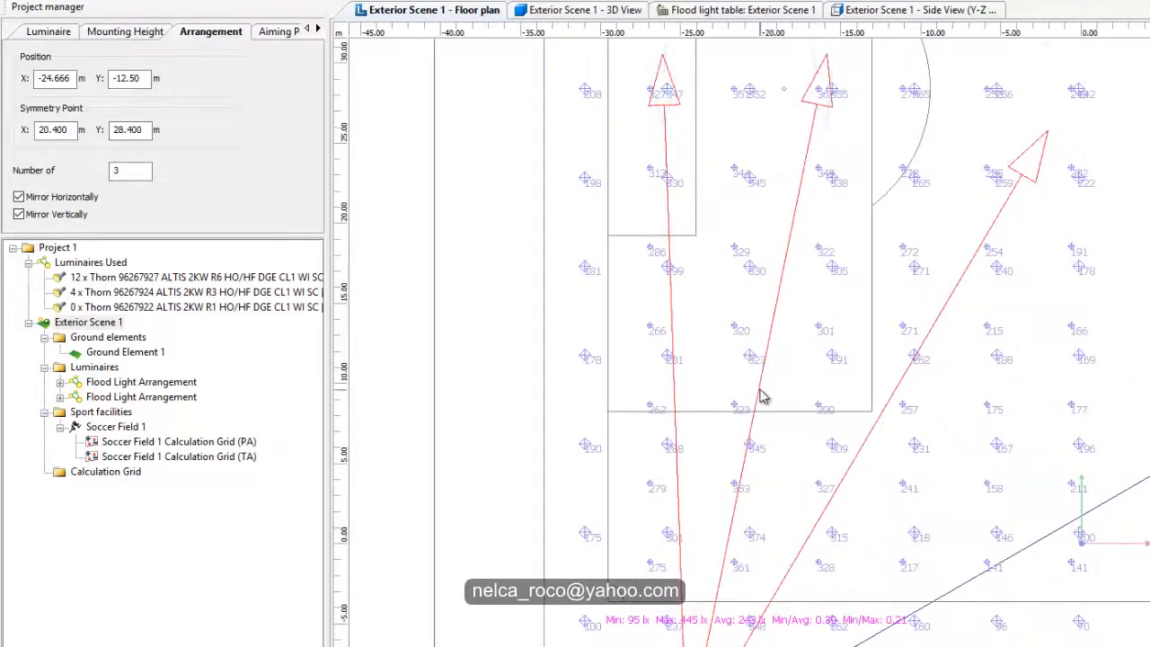
right_click(760, 404)
click(796, 165)
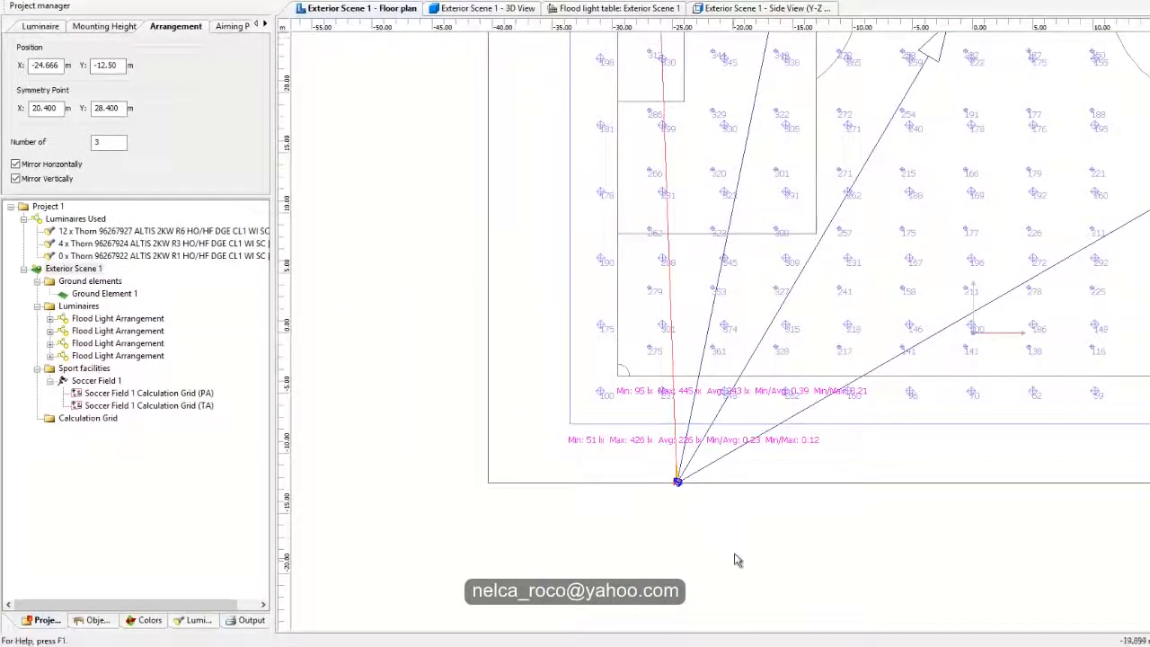
Step: Select the split-off floodlight arrangement aimed between the penalty arc and the centre circle
scroll(685, 513, up, 2)
scroll(628, 539, down, 3)
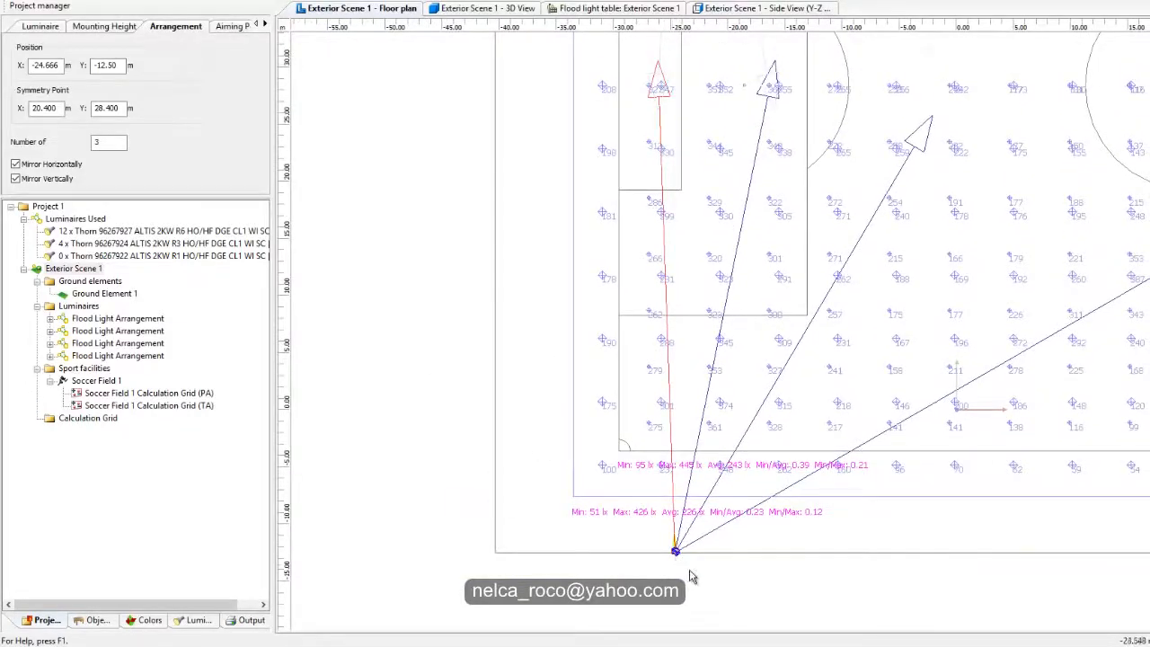
middle_drag(700, 338, 678, 417)
middle_drag(766, 347, 774, 252)
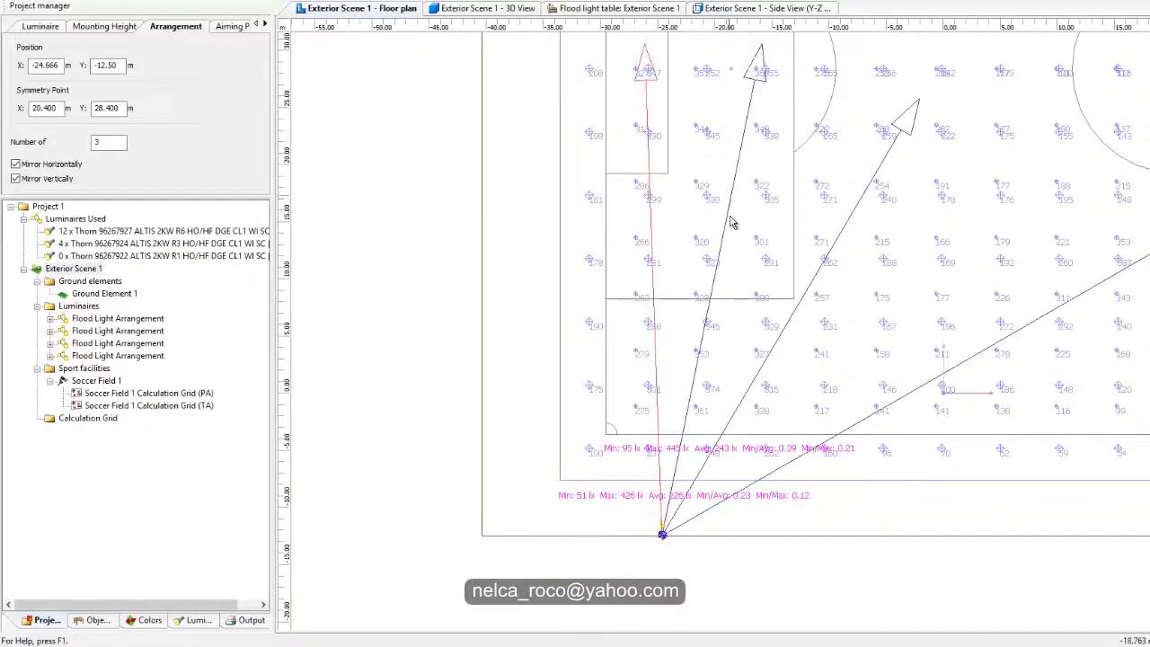
middle_drag(828, 211, 740, 280)
click(842, 286)
middle_drag(604, 564, 695, 369)
scroll(695, 370, up, 5)
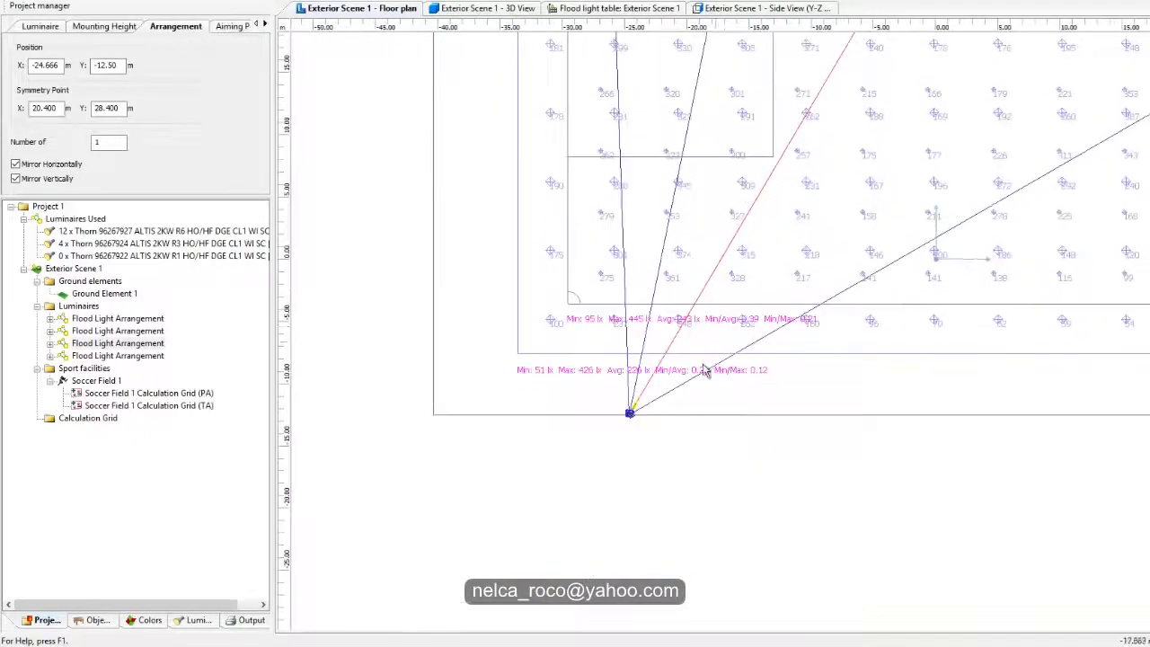
Step: Check the handbook's outdoor football Class II row and compare it with the average illuminance and uniformity of both grids
scroll(591, 337, up, 3)
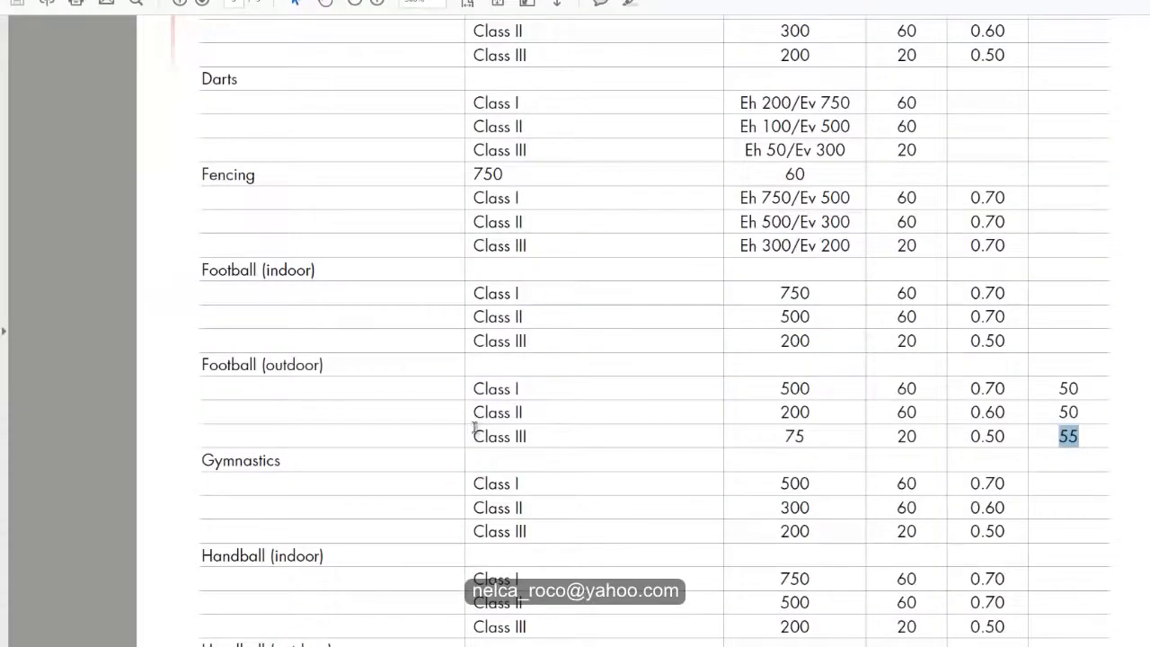
drag(474, 413, 1070, 411)
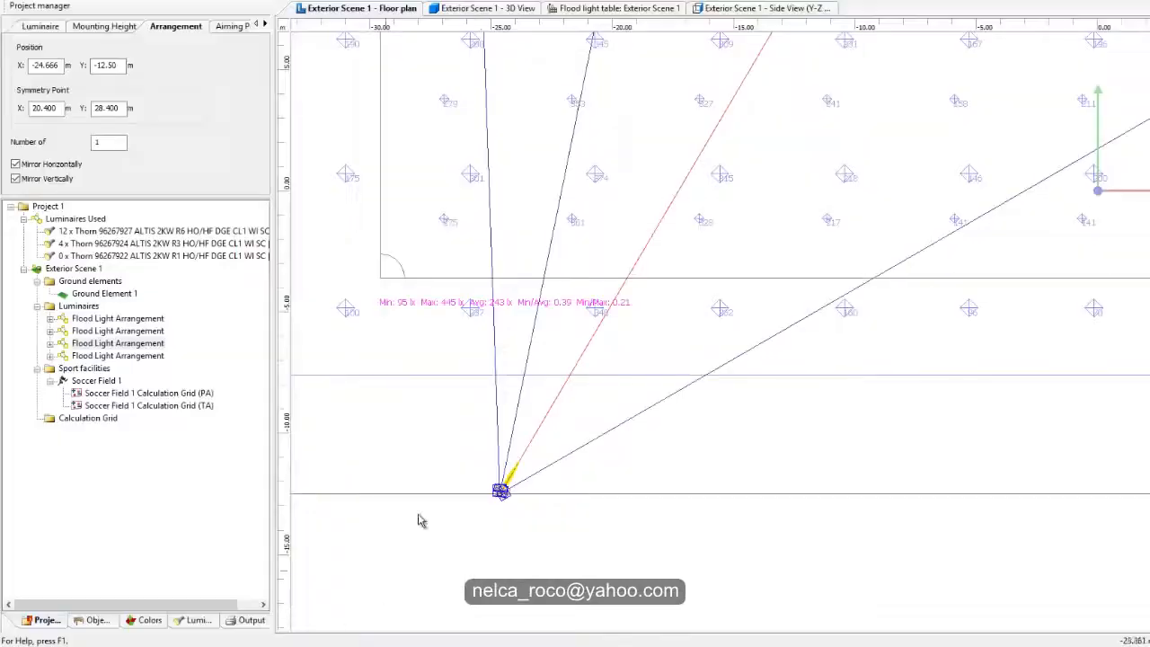
scroll(419, 524, up, 5)
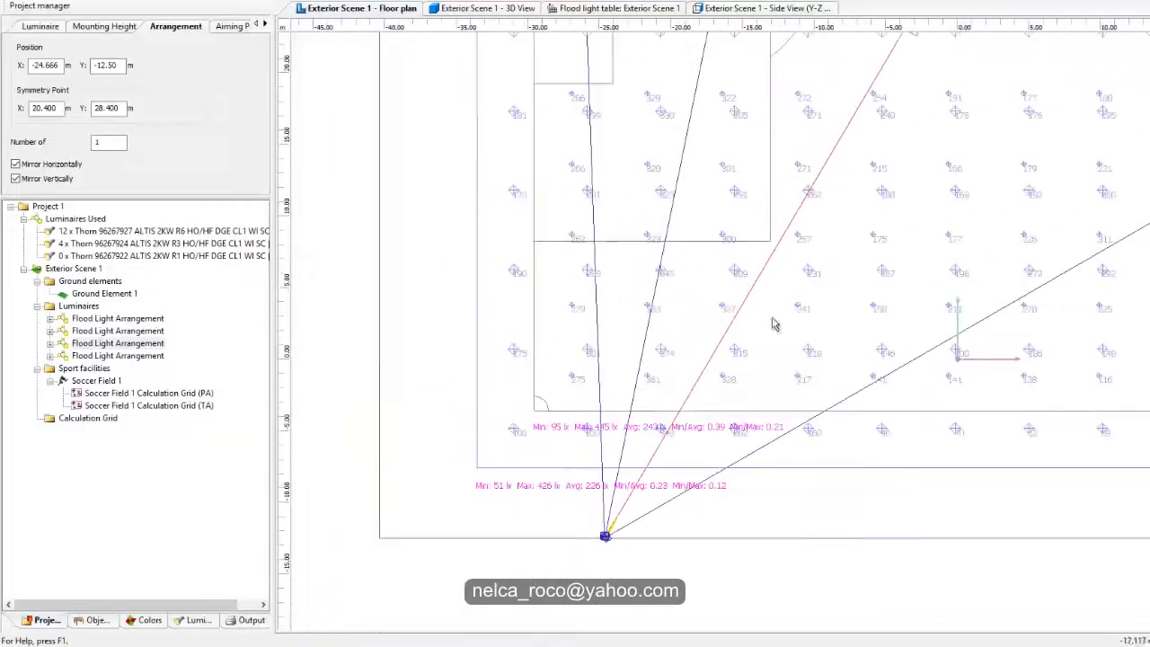
scroll(636, 527, down, 3)
middle_drag(749, 402, 794, 314)
scroll(808, 193, up, 4)
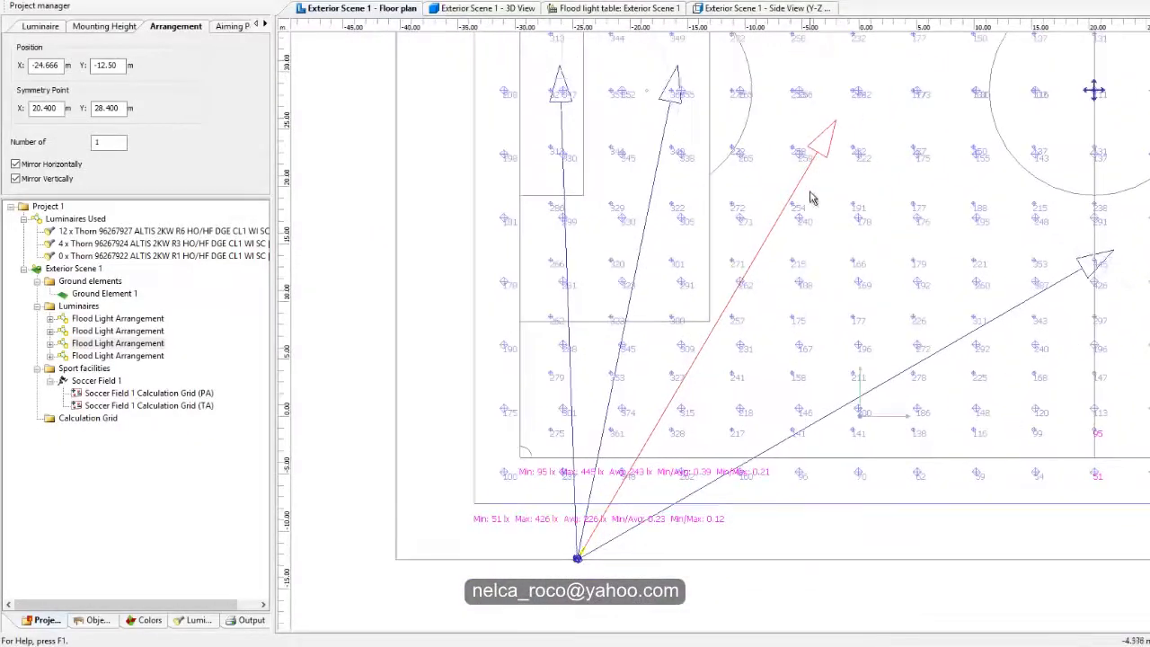
middle_drag(511, 555, 656, 369)
scroll(659, 361, up, 2)
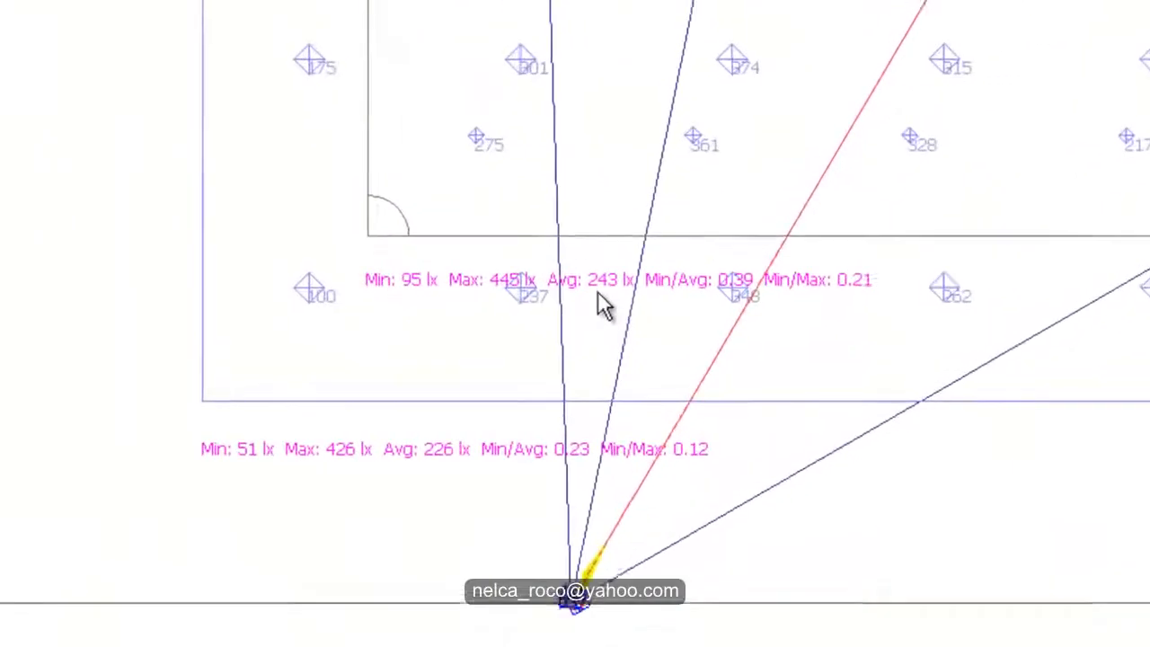
scroll(600, 304, up, 2)
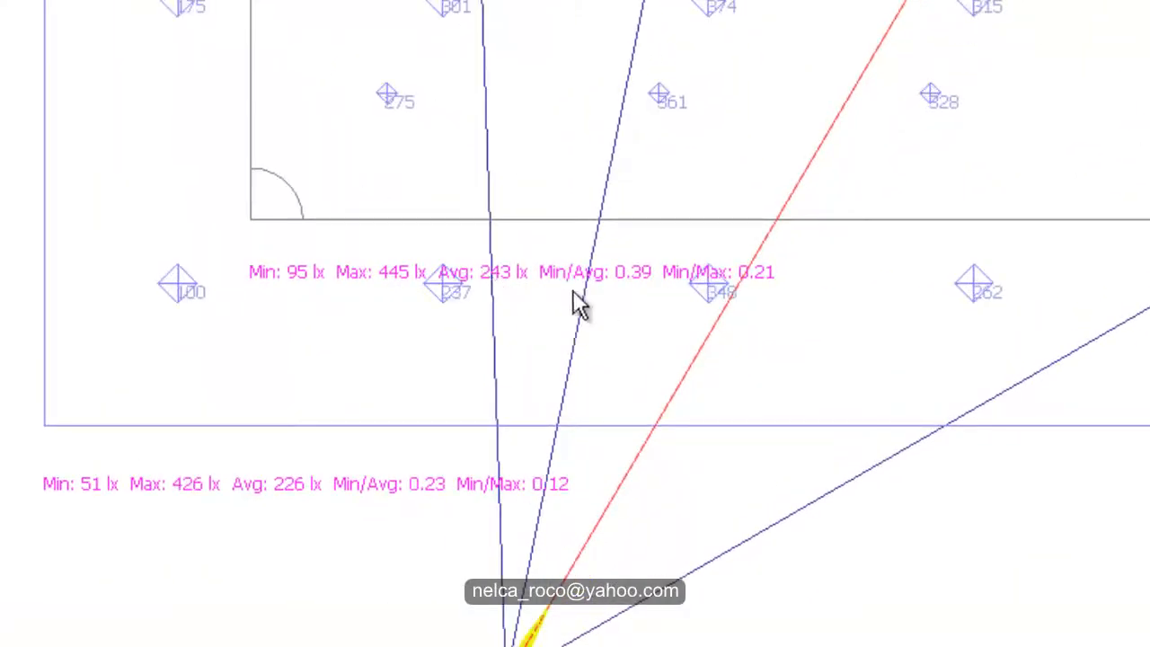
Step: Move the selected arrangement's aiming point from beyond the penalty arc closer to the centre circle
scroll(628, 305, down, 2)
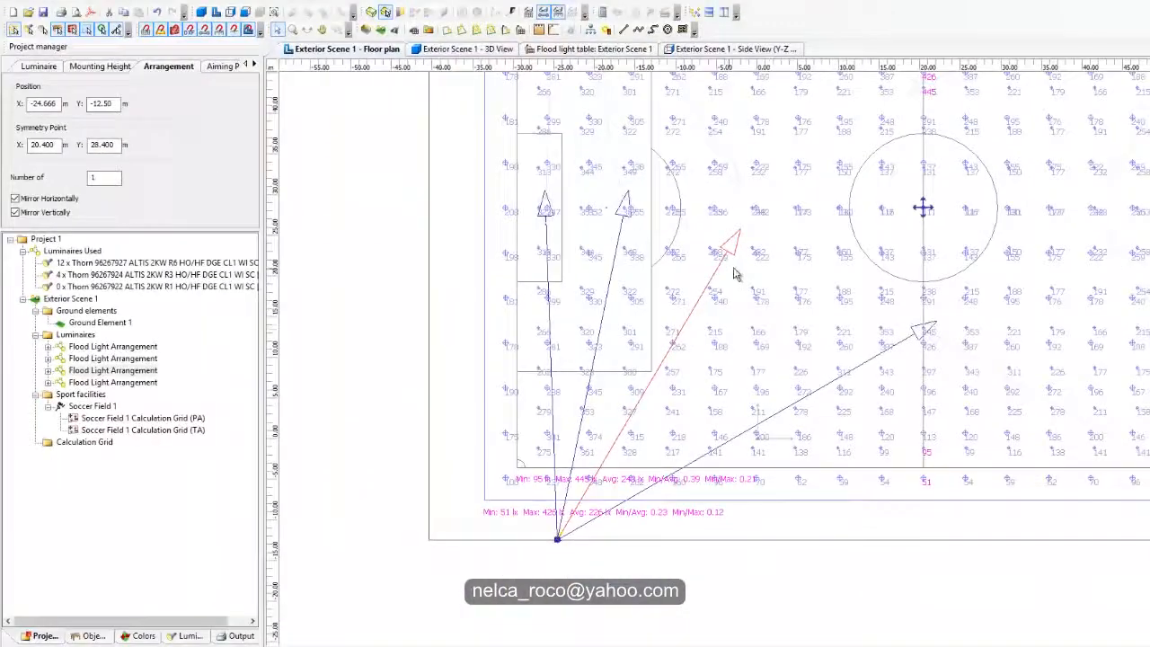
drag(738, 238, 809, 257)
scroll(636, 471, up, 2)
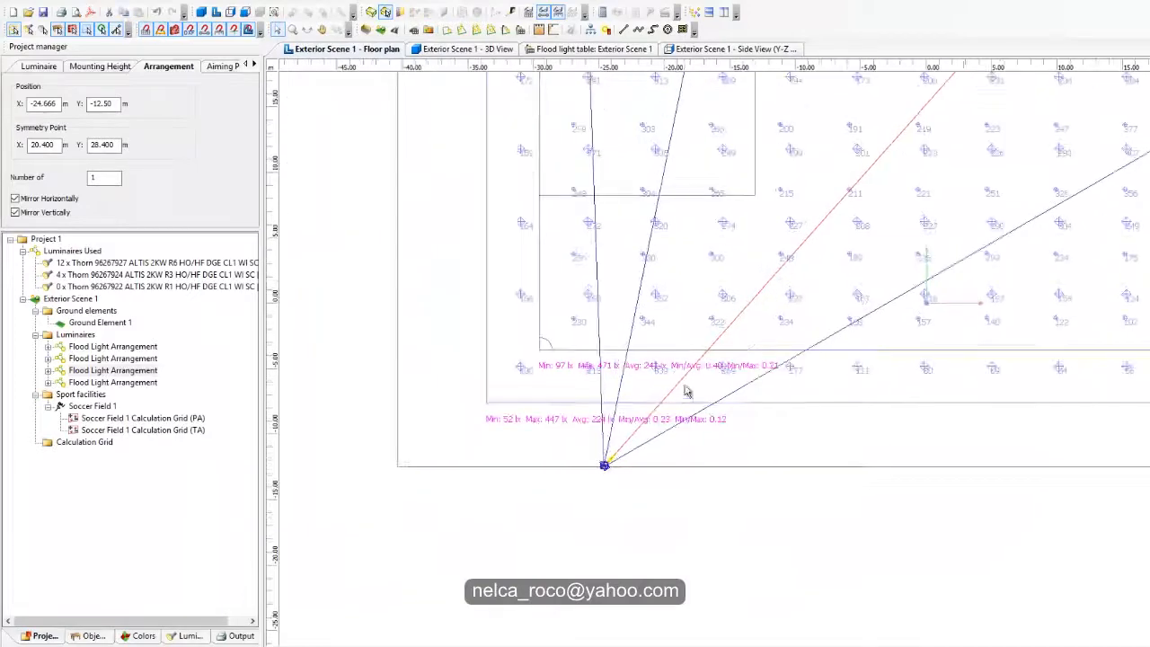
Step: Move the aiming point of the arrangement aimed at the goal area outward, beyond the goal line
scroll(699, 373, up, 2)
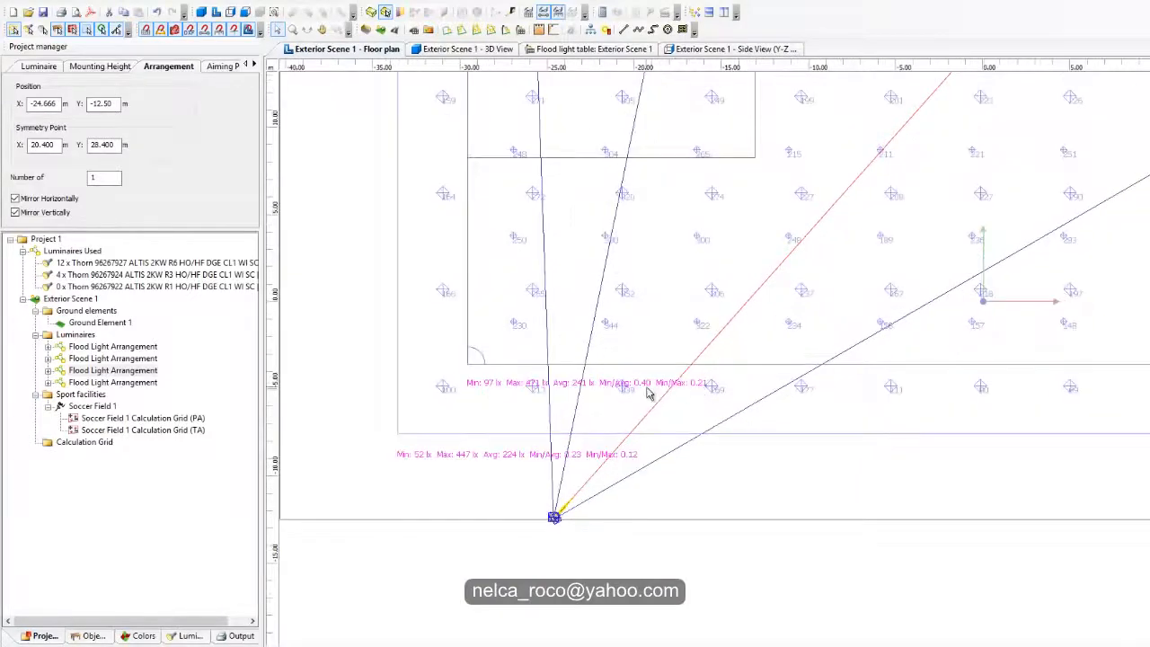
scroll(649, 393, down, 2)
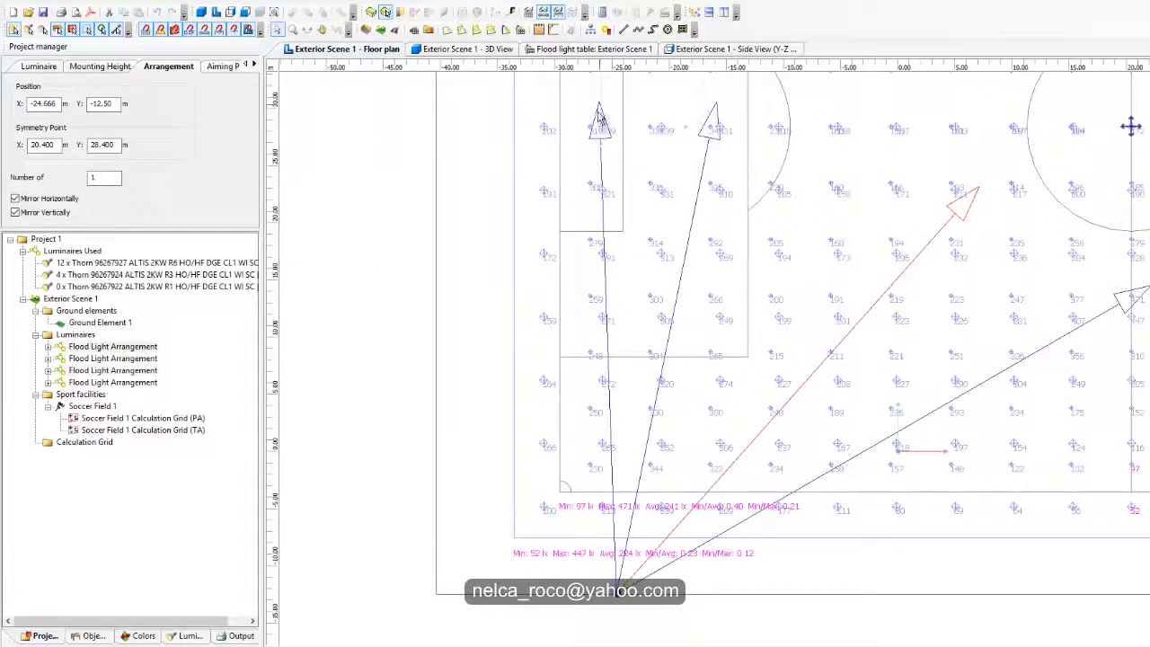
drag(600, 117, 543, 152)
middle_drag(625, 480, 634, 336)
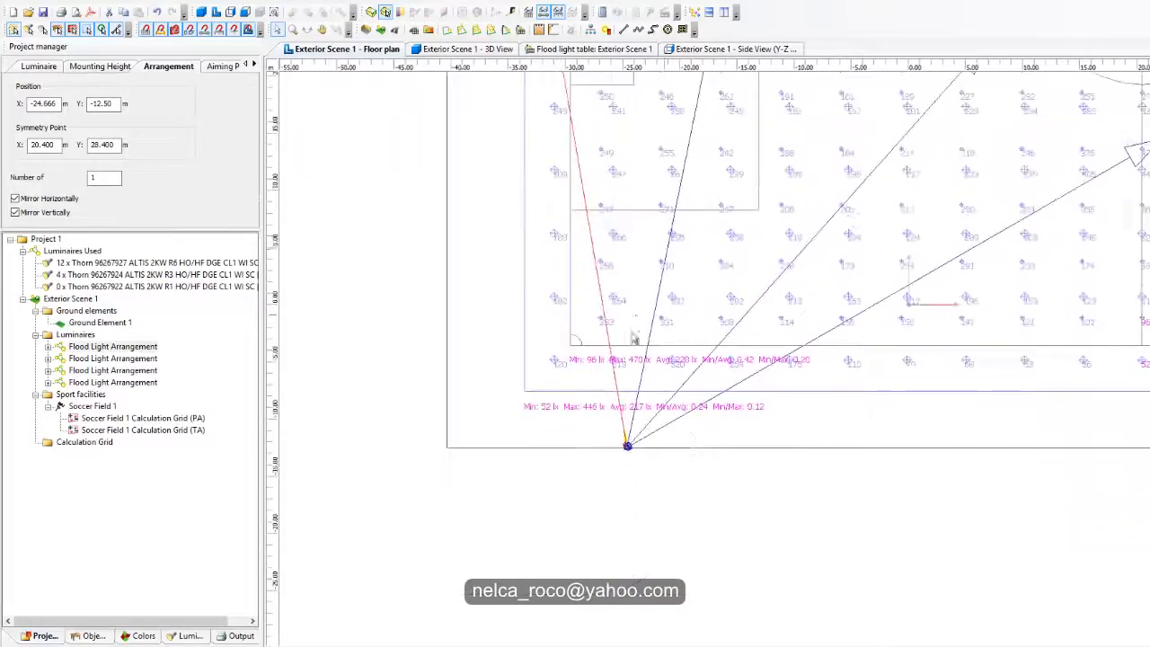
Step: Move the aiming point of the arrangement aimed between the penalty area and centre circle toward the halfway line, just below the centre circle
scroll(719, 462, up, 4)
scroll(707, 450, down, 4)
middle_drag(762, 314, 641, 360)
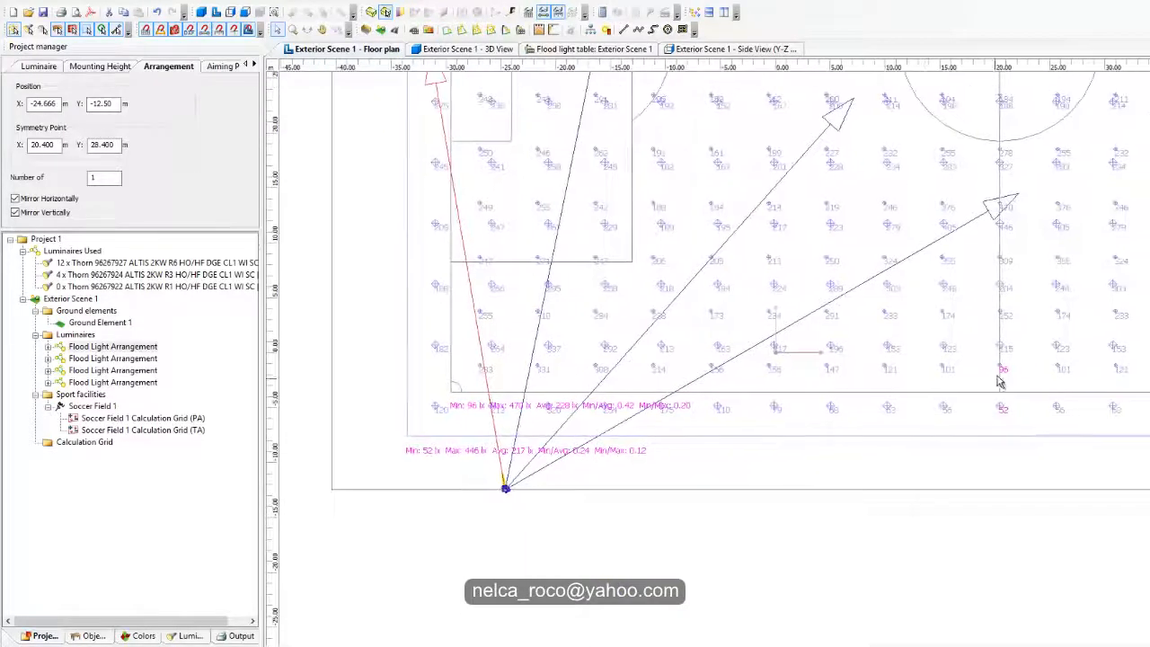
scroll(1010, 389, up, 1)
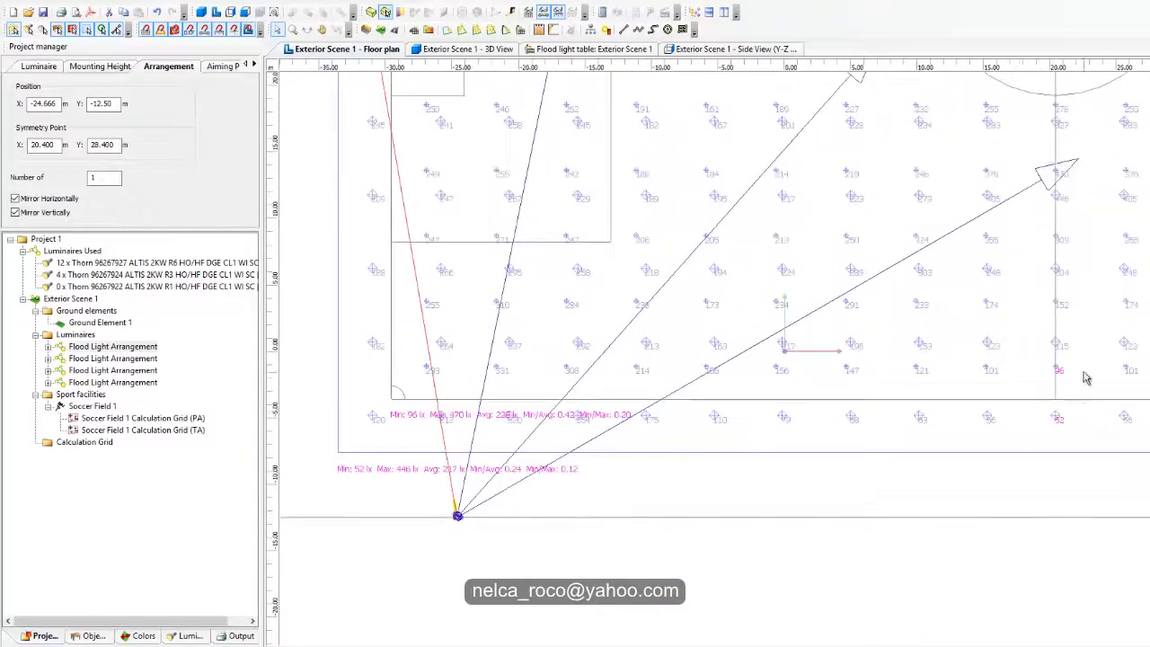
scroll(1051, 380, down, 3)
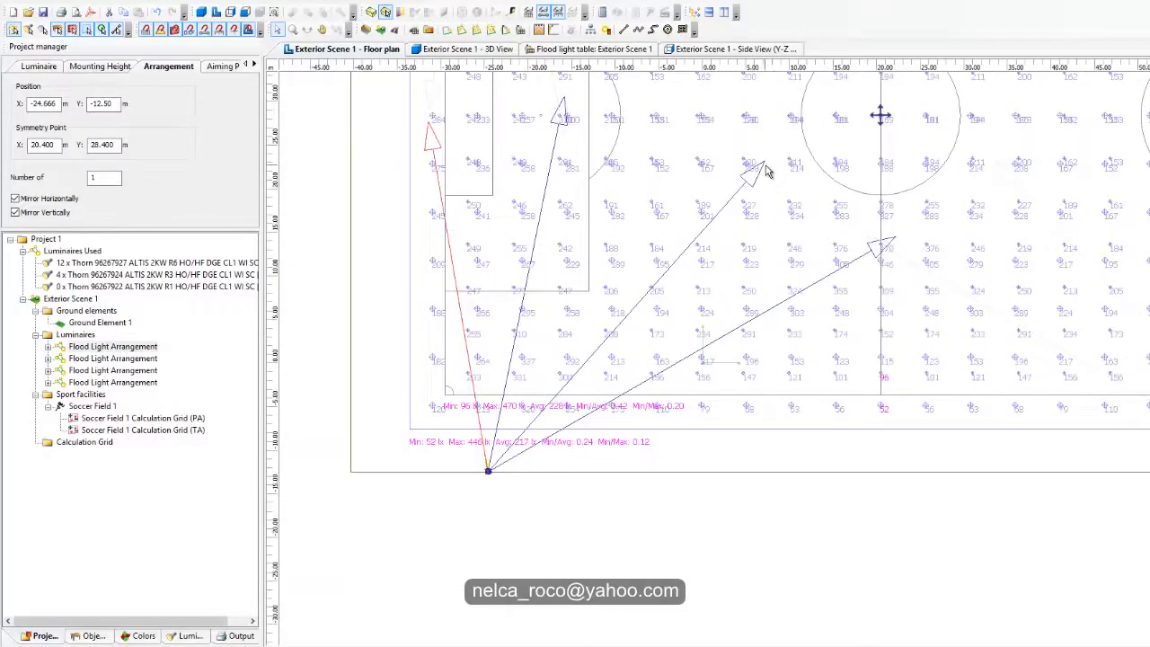
drag(766, 171, 826, 216)
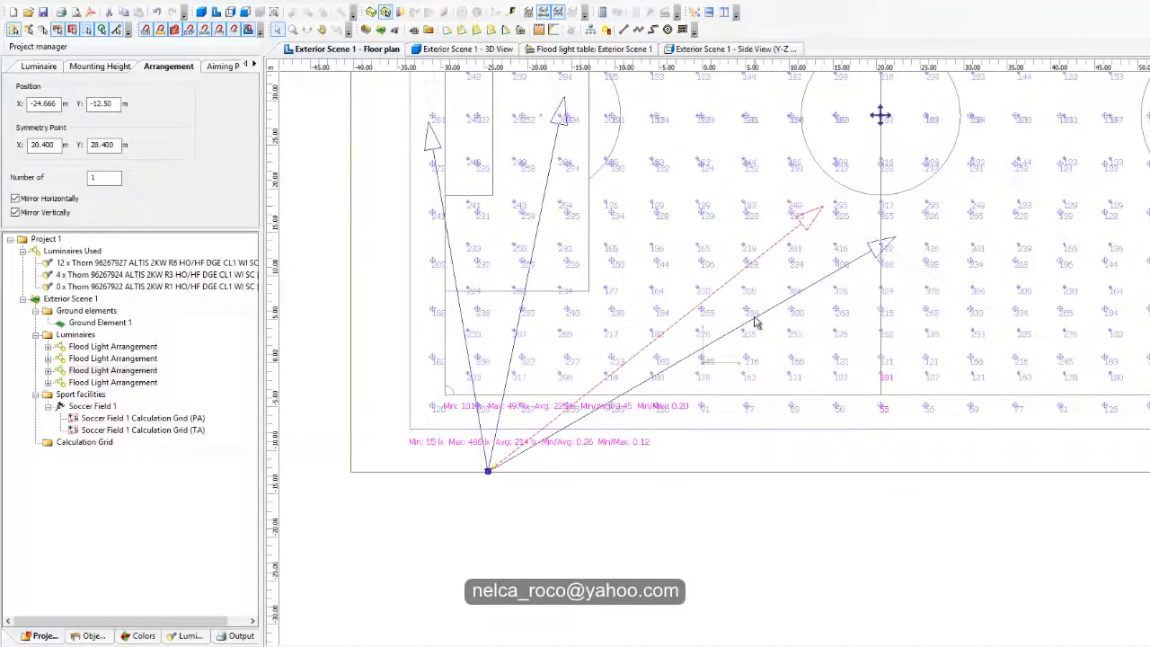
middle_drag(754, 317, 932, 221)
scroll(666, 402, up, 2)
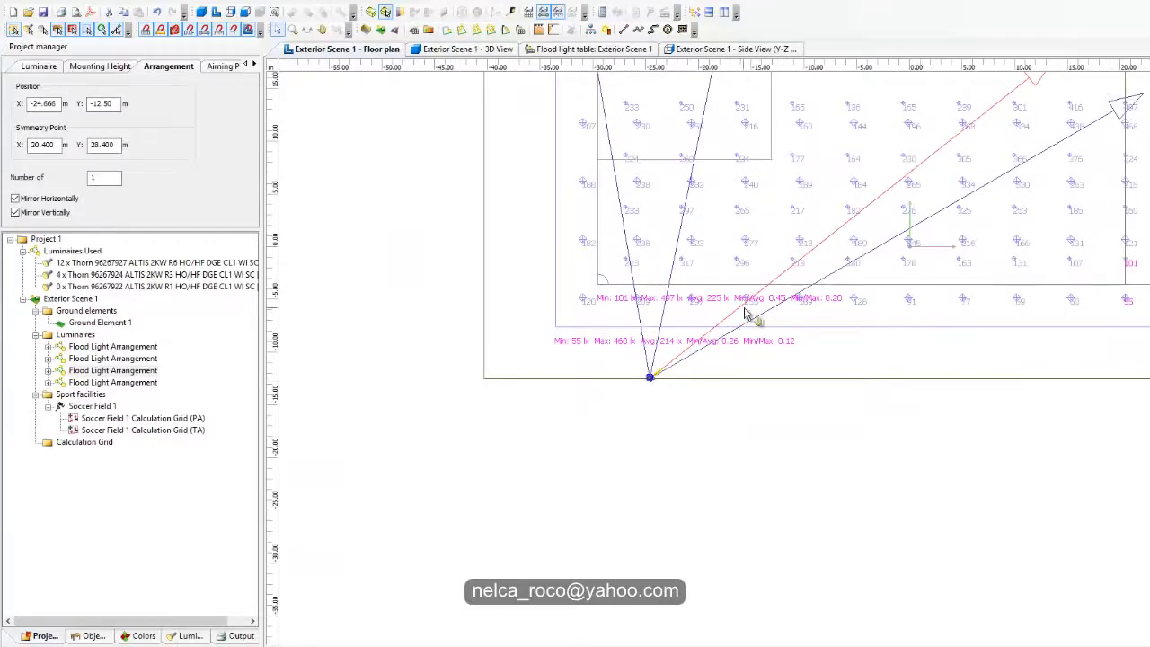
middle_drag(752, 315, 655, 528)
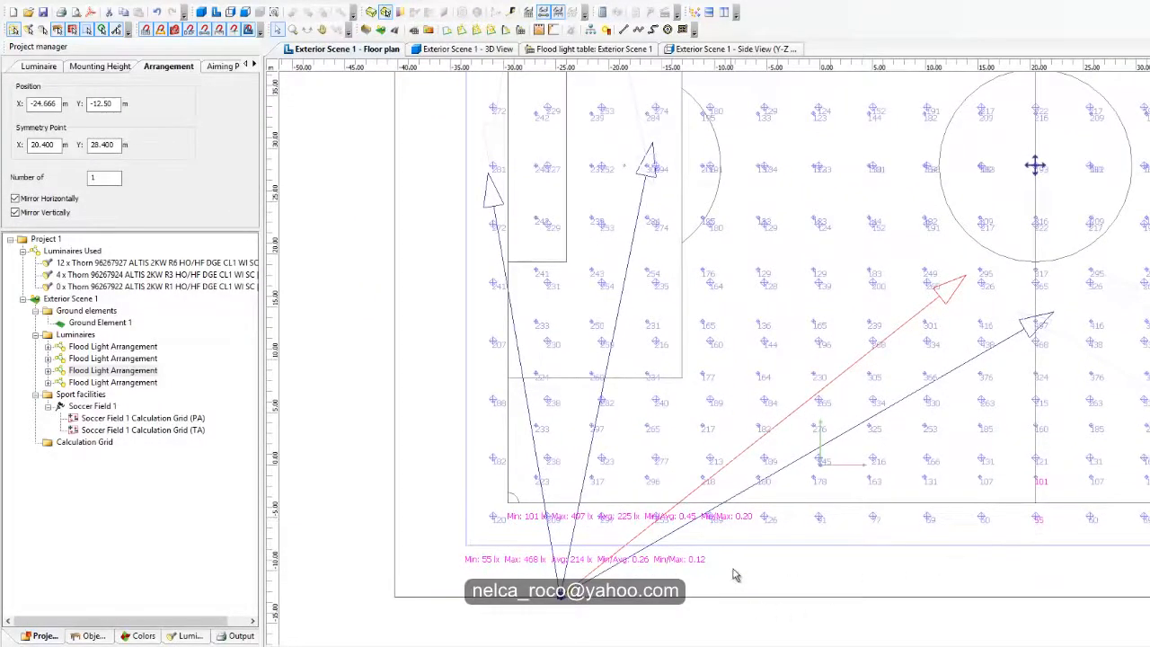
middle_drag(733, 575, 743, 395)
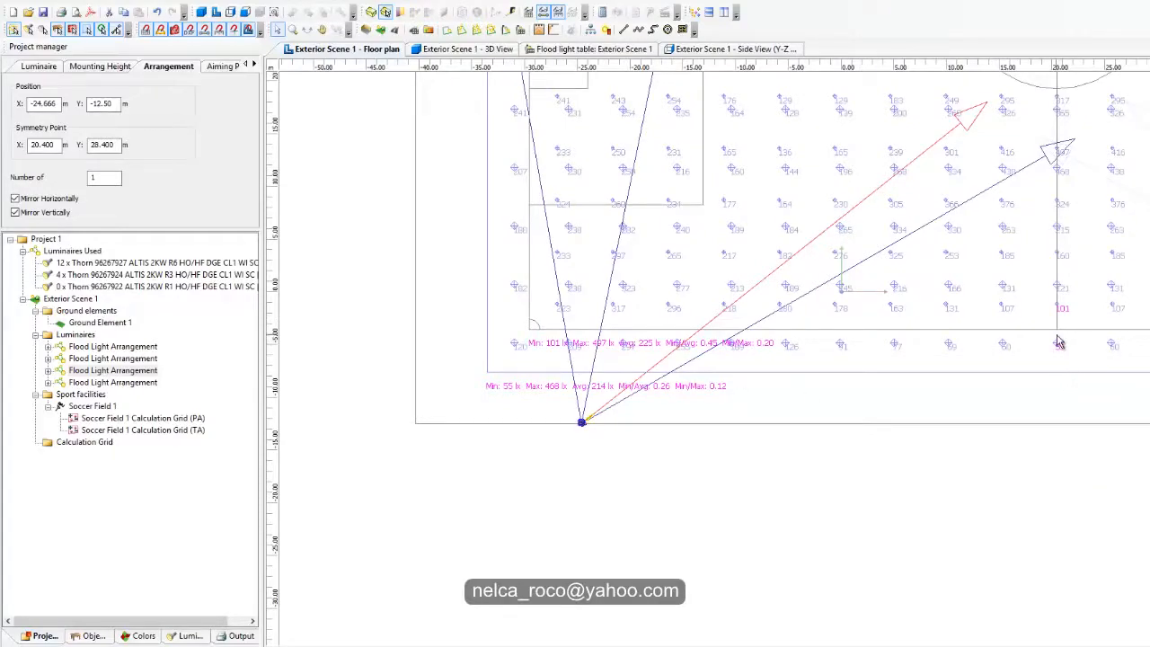
Step: Set the real-time calculation of Soccer Field 1 Calculation Grid (TA) to Perpendicular Illuminance
click(518, 347)
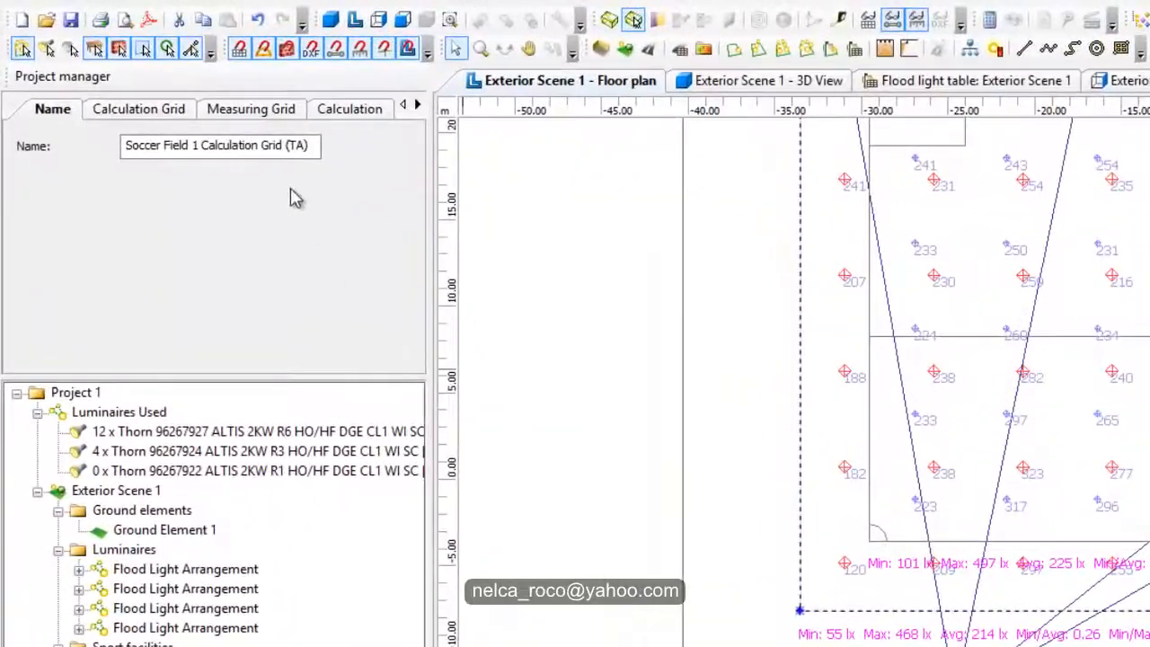
click(255, 112)
click(342, 113)
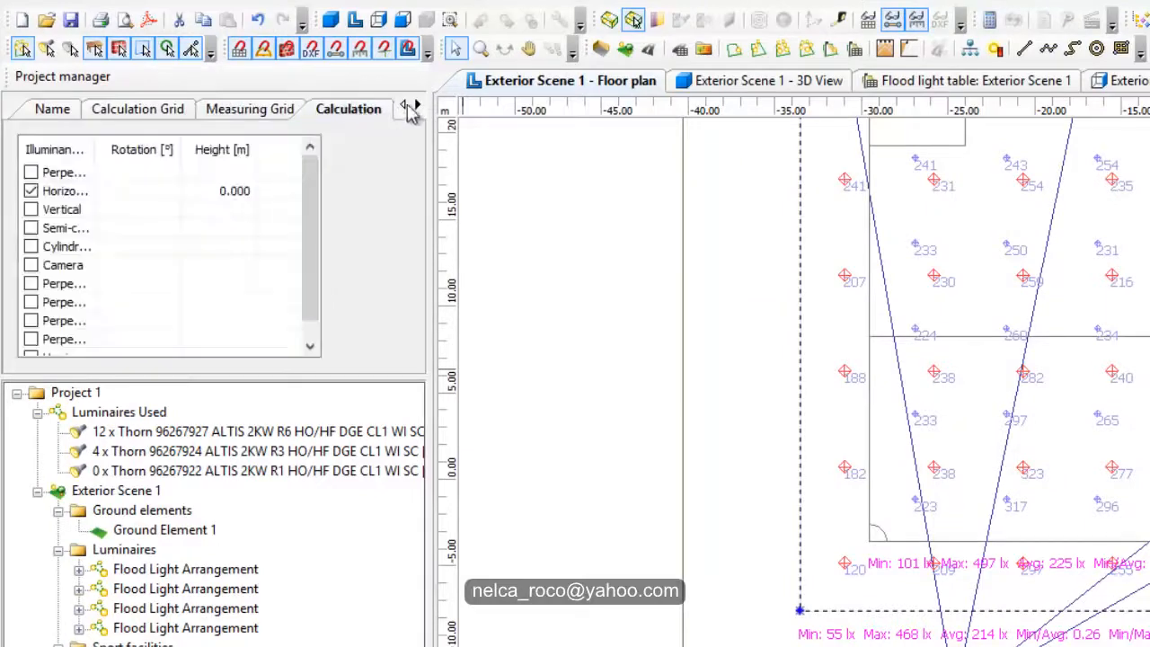
click(417, 105)
click(384, 114)
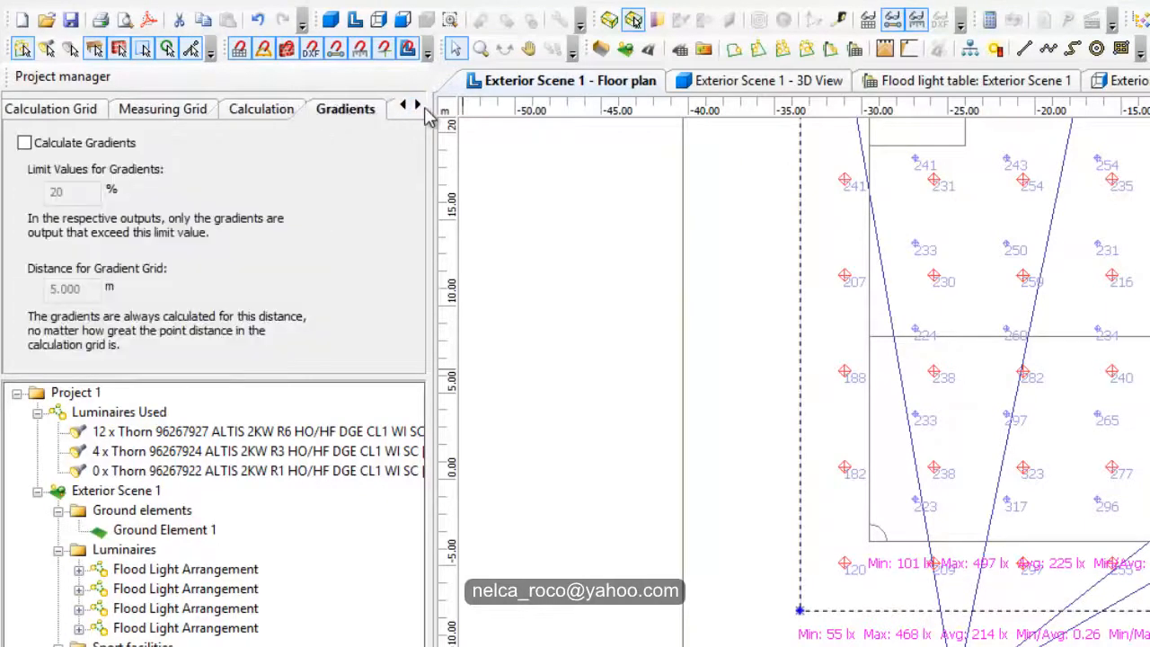
click(416, 105)
click(262, 111)
click(325, 112)
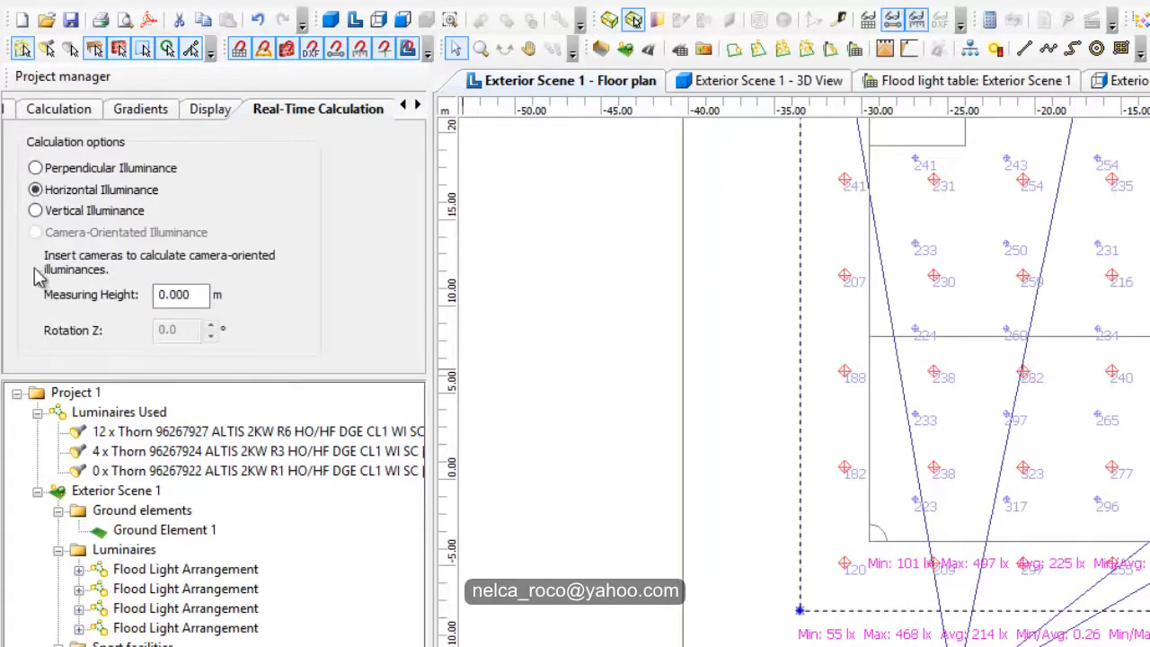
click(35, 168)
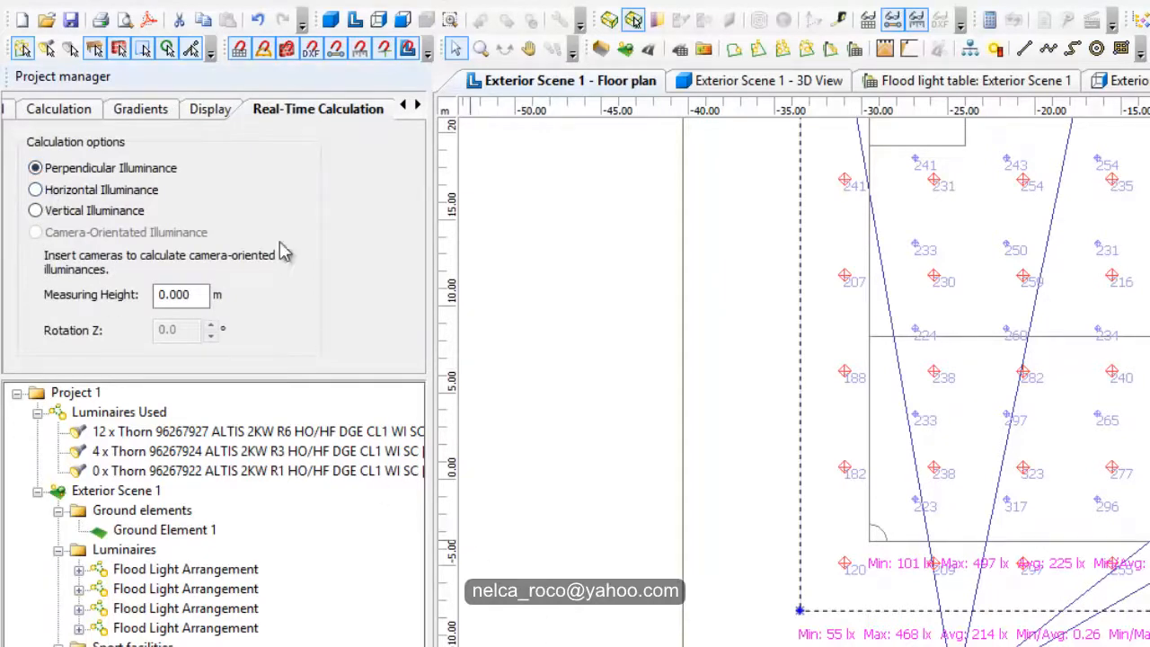
Step: Turn off Display Values for the TA calculation grid and deselect the grid
click(221, 113)
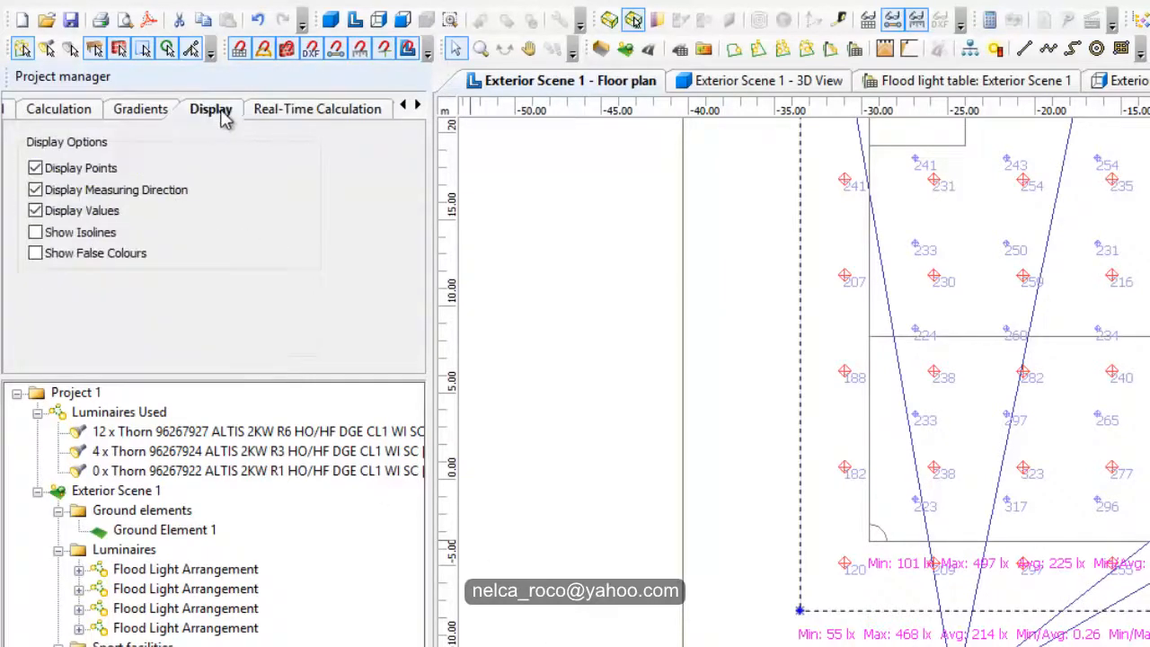
click(38, 210)
click(738, 359)
Step: Examine the PA grid's average and uniformity values and locate its minimum and maximum illuminance points on the pitch
scroll(795, 573, up, 1)
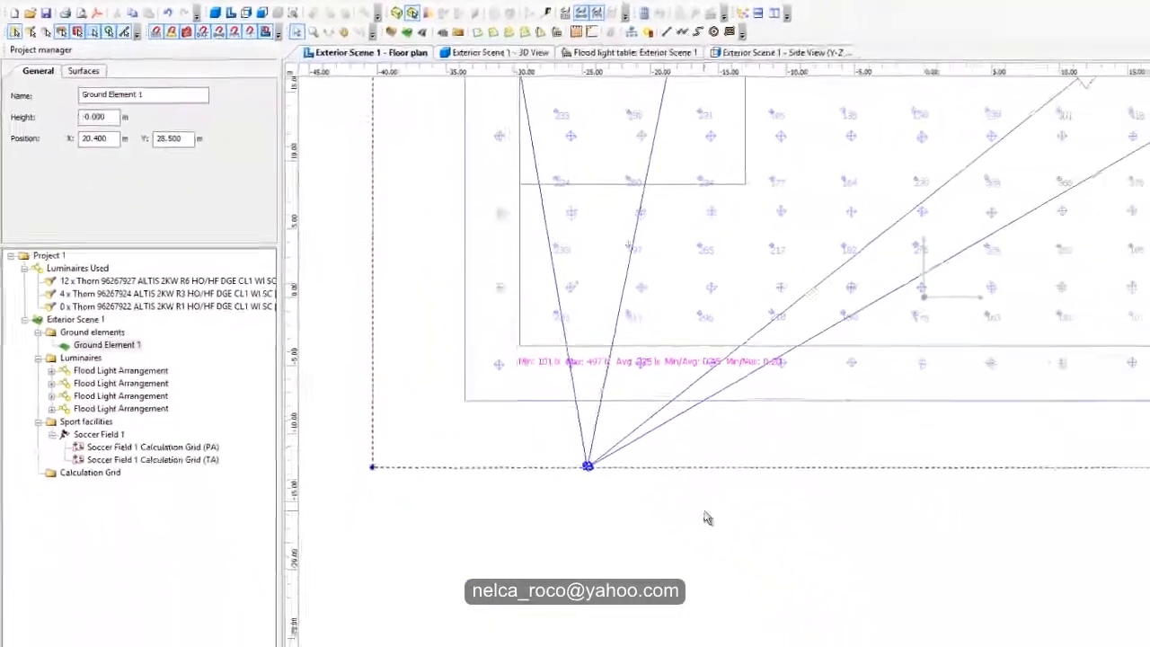
middle_drag(980, 487, 937, 536)
middle_drag(692, 353, 640, 431)
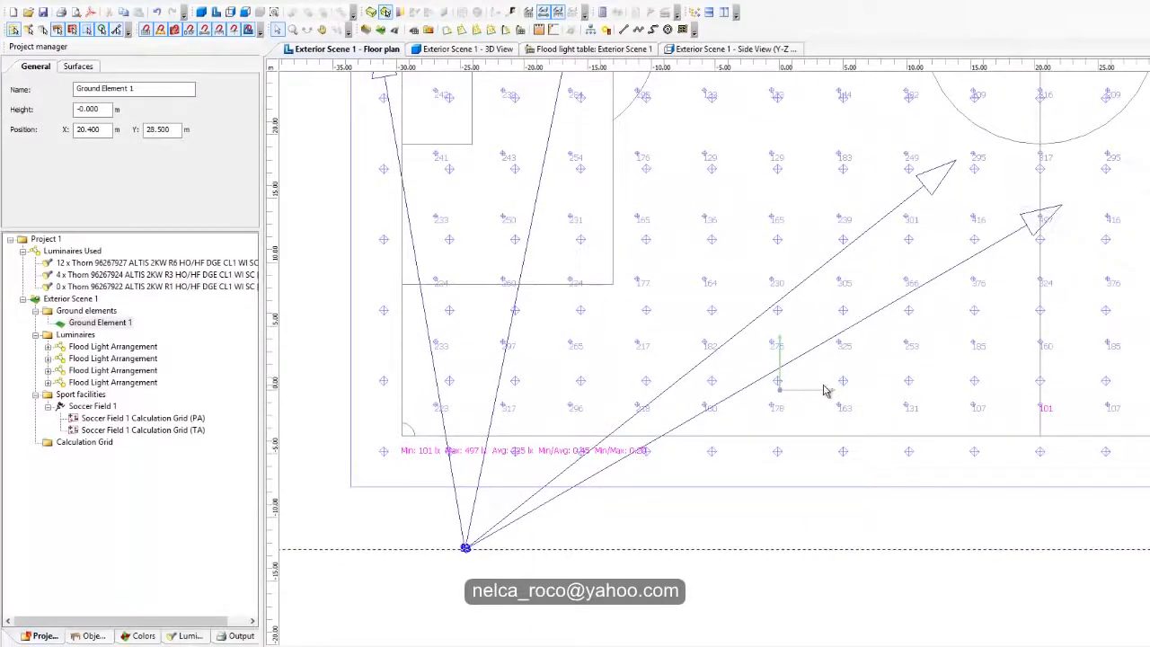
scroll(521, 479, up, 1)
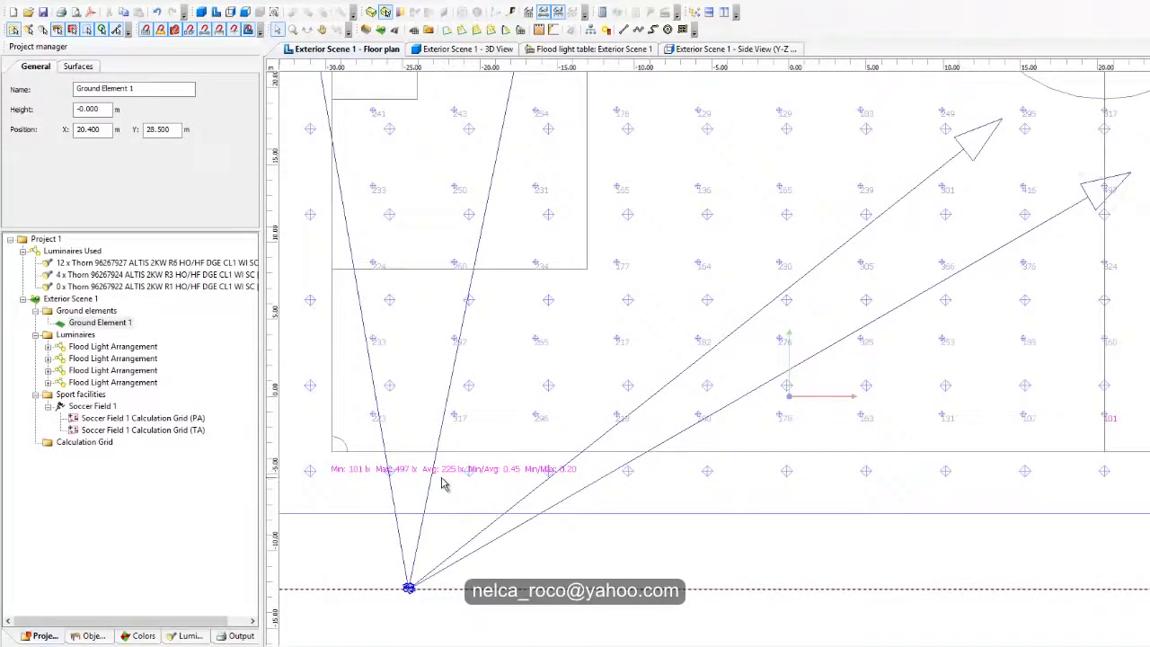
scroll(632, 411, down, 2)
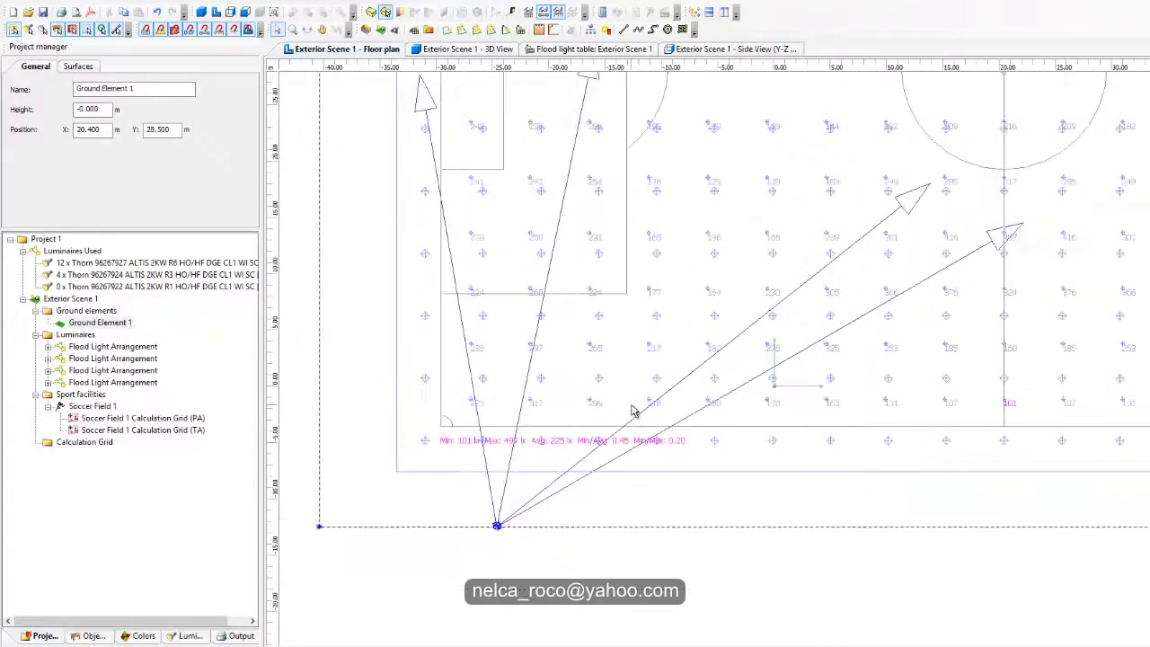
scroll(566, 464, up, 1)
middle_drag(823, 390, 779, 446)
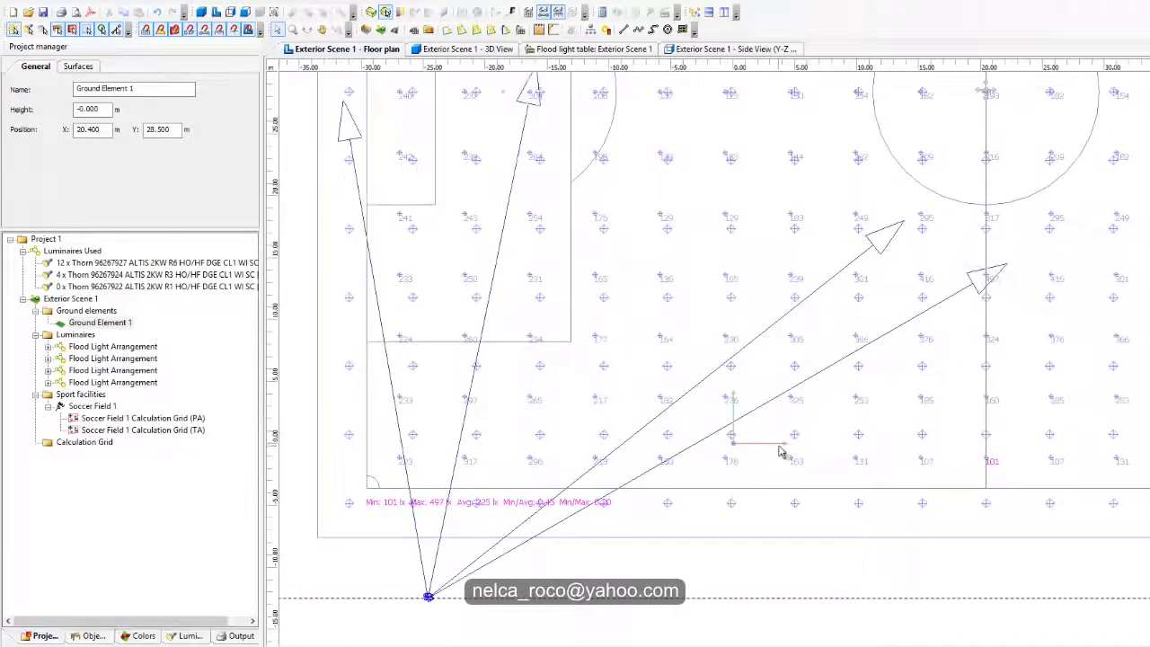
middle_drag(878, 381, 892, 331)
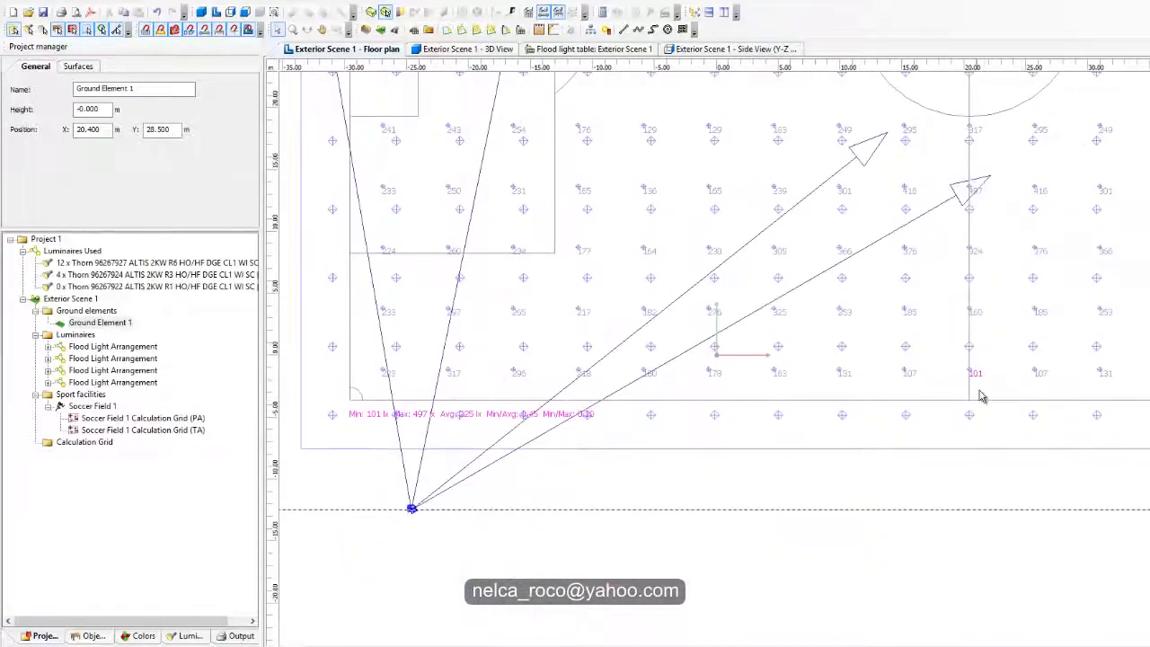
middle_drag(836, 275, 924, 538)
middle_drag(643, 250, 390, 266)
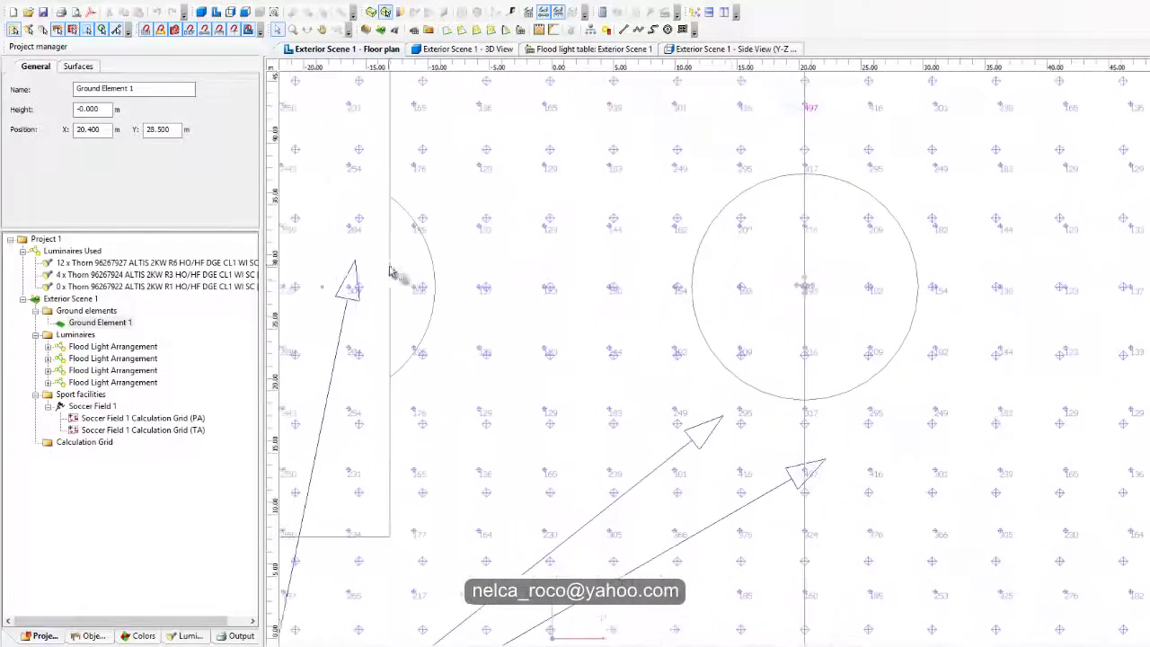
middle_drag(819, 387, 852, 280)
middle_drag(863, 104, 869, 297)
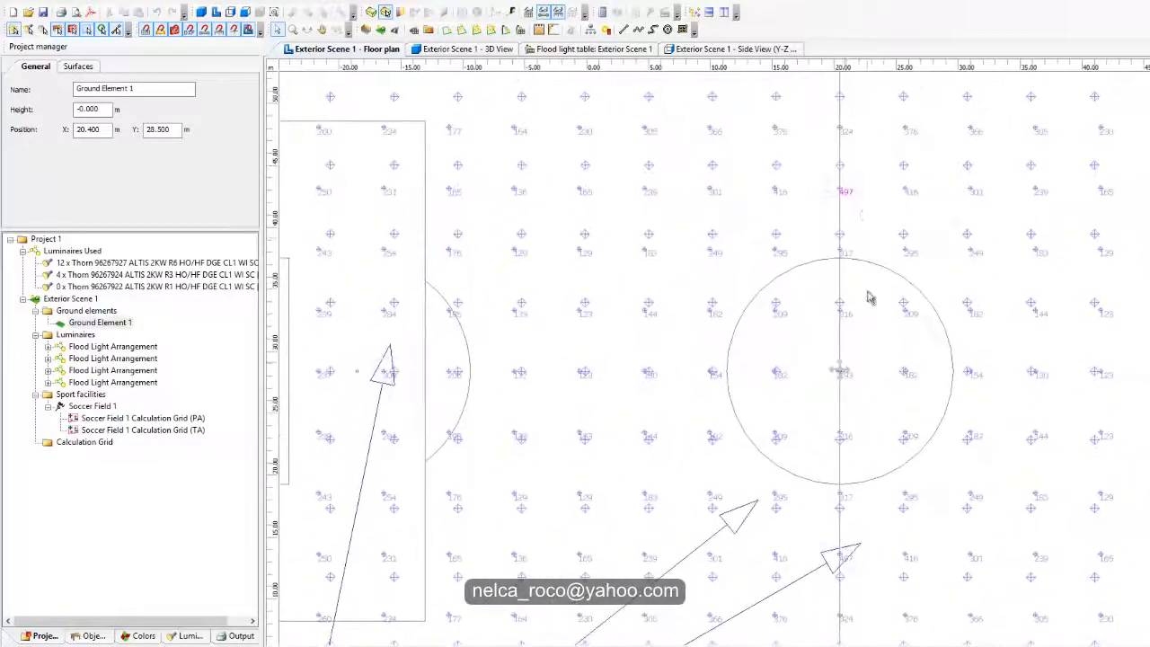
middle_drag(826, 528, 901, 217)
middle_drag(870, 374, 966, 265)
scroll(850, 317, down, 4)
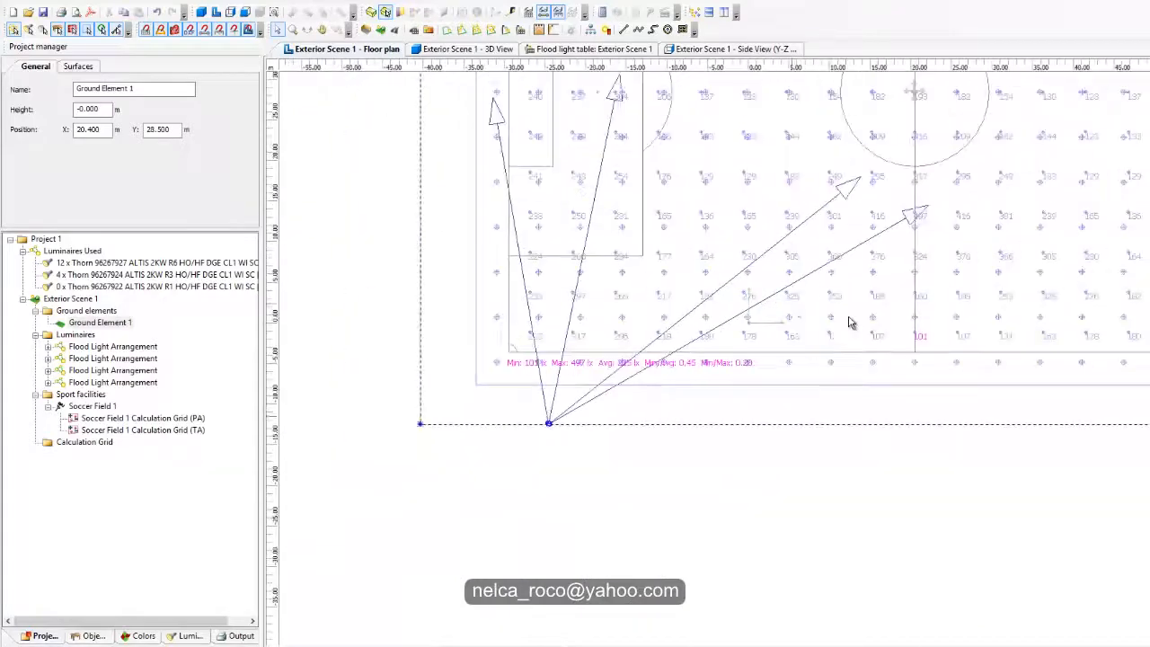
middle_drag(794, 317, 798, 331)
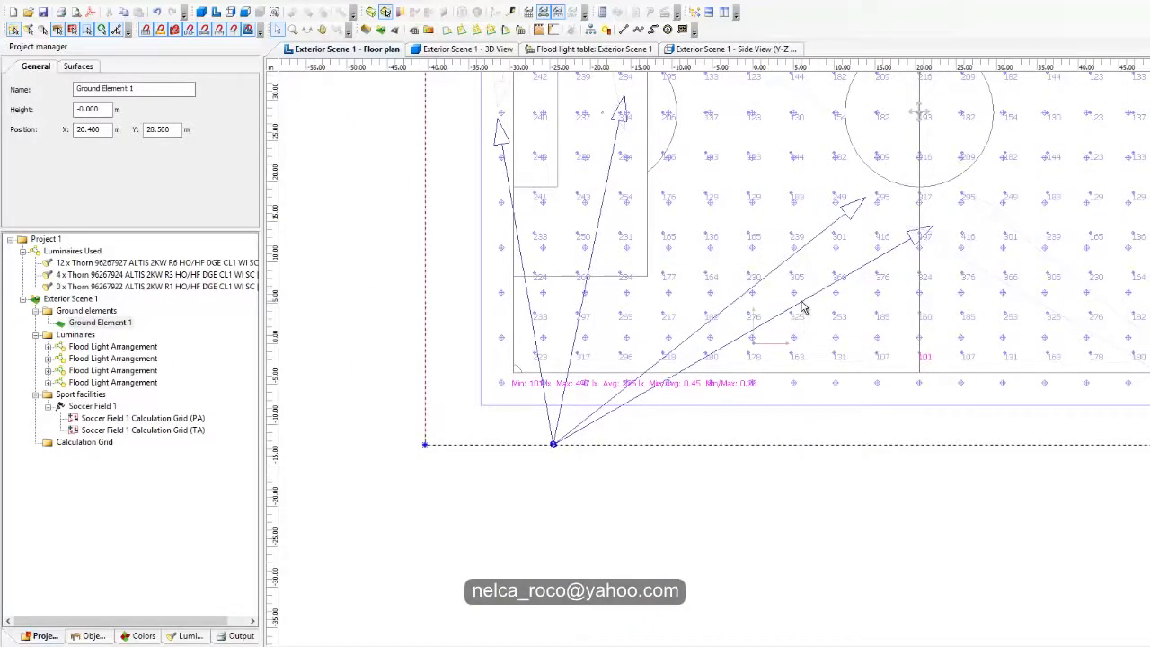
Step: Check which luminaire type is used by each of the two arrangements aimed toward the halfway line
click(803, 306)
click(16, 67)
click(13, 66)
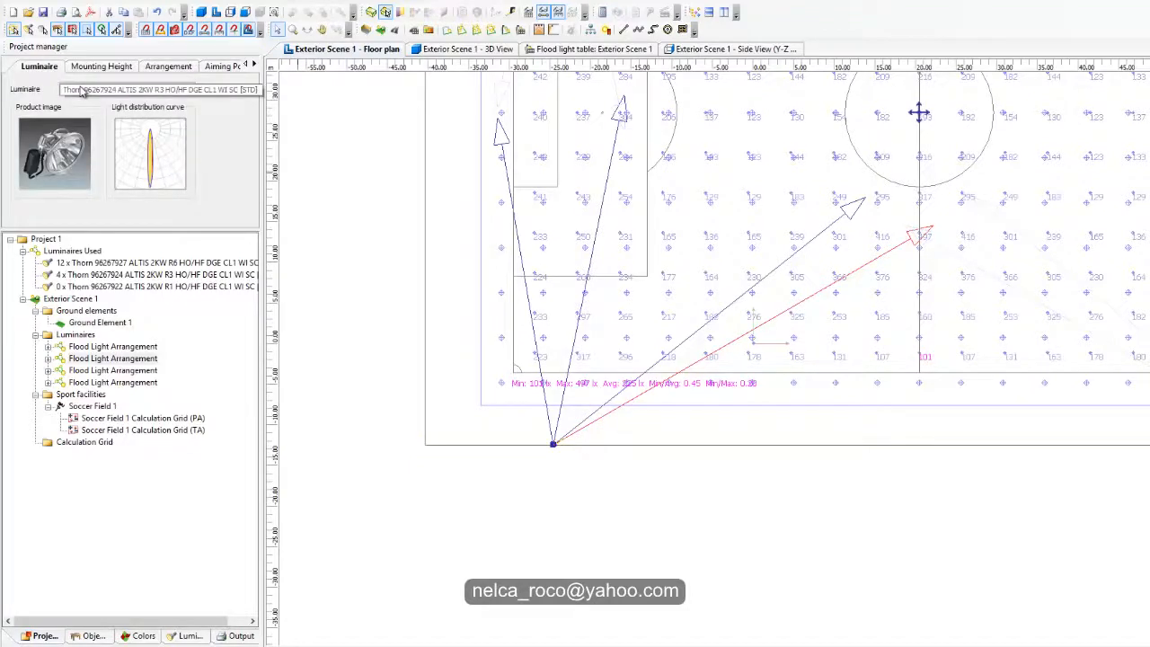
click(772, 270)
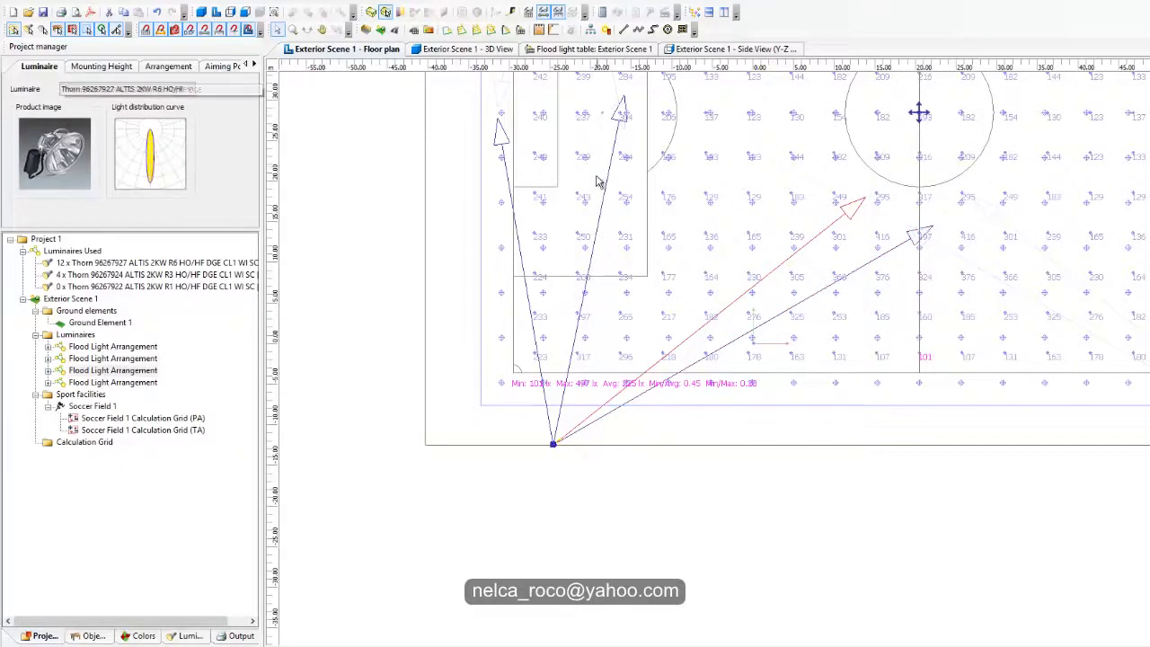
Step: Move the R6 arrangement's aiming point from below the centre circle to the halfway line near the lower touchline
drag(855, 208, 947, 368)
scroll(882, 452, up, 1)
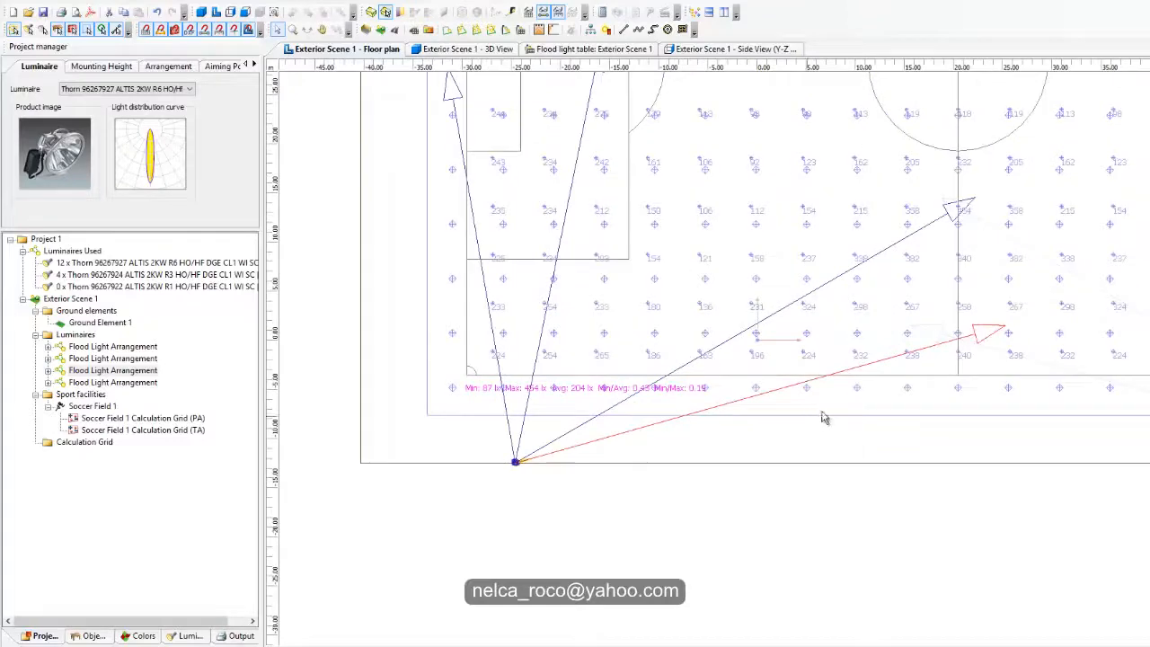
scroll(933, 367, down, 2)
middle_drag(925, 364, 882, 399)
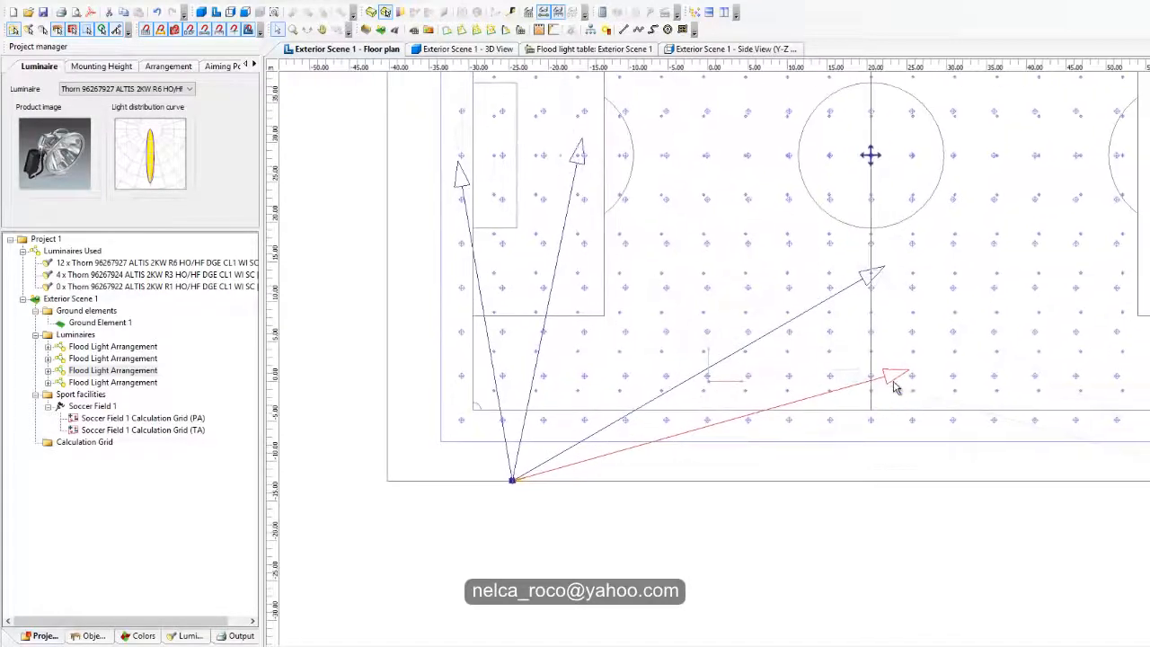
drag(913, 372, 881, 373)
scroll(538, 454, up, 2)
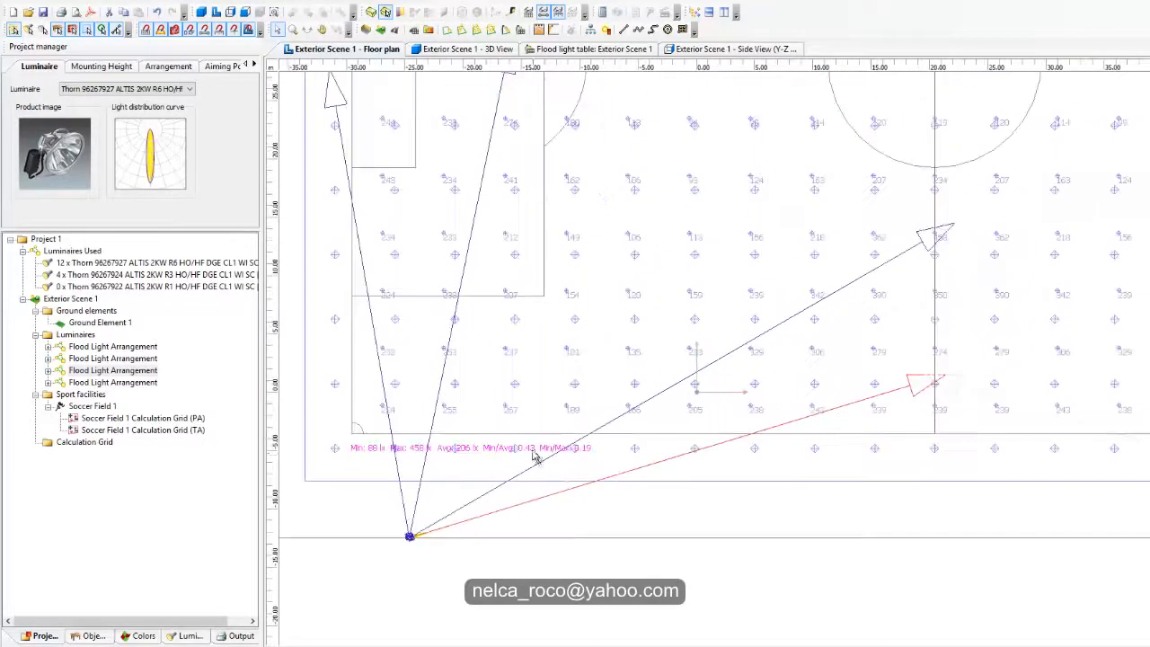
scroll(538, 458, up, 1)
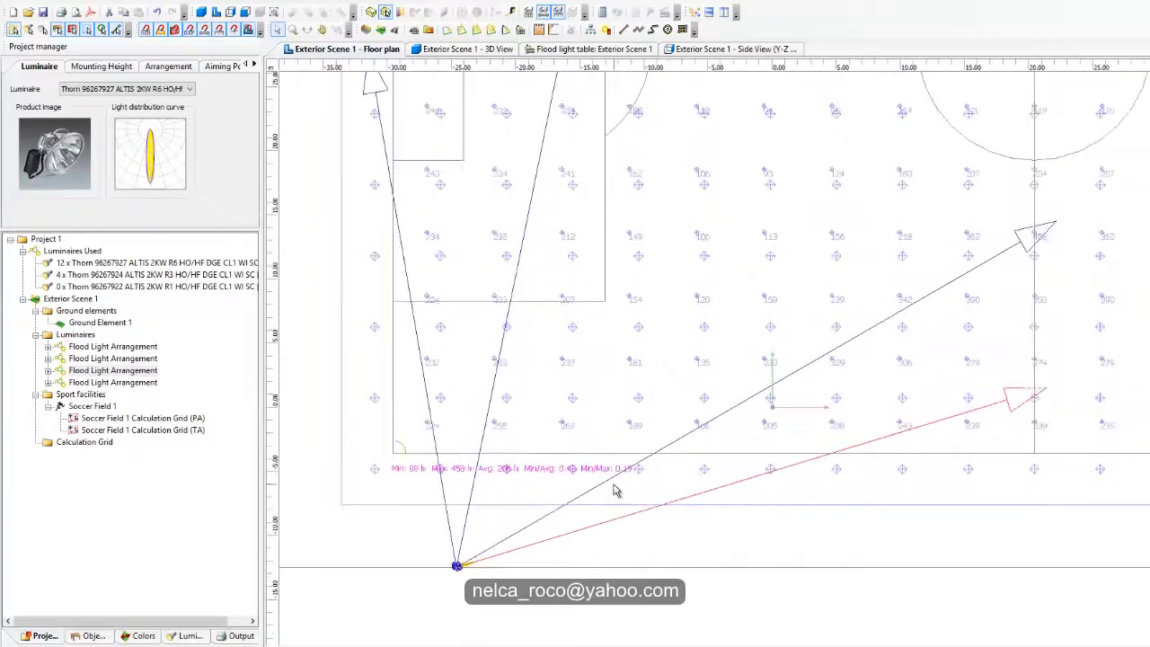
Step: Move the aiming point of the arrangement aimed beyond the goal line back inside the goal area
scroll(613, 490, down, 2)
middle_drag(593, 386, 560, 449)
scroll(691, 286, up, 3)
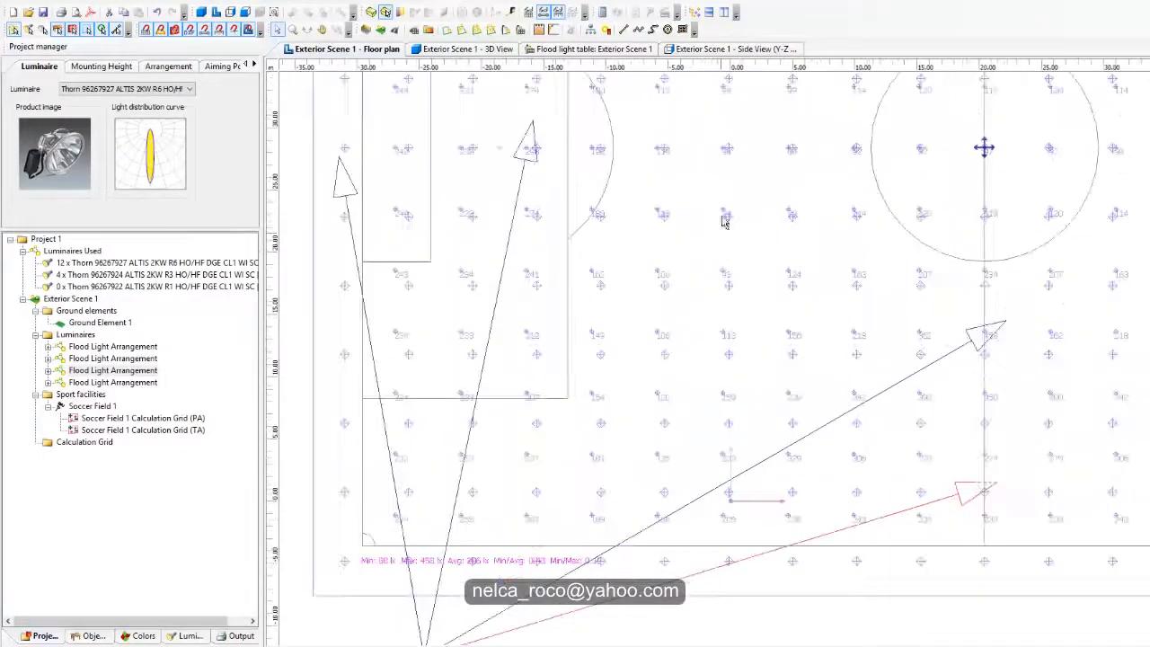
scroll(588, 321, down, 1)
middle_drag(585, 324, 668, 324)
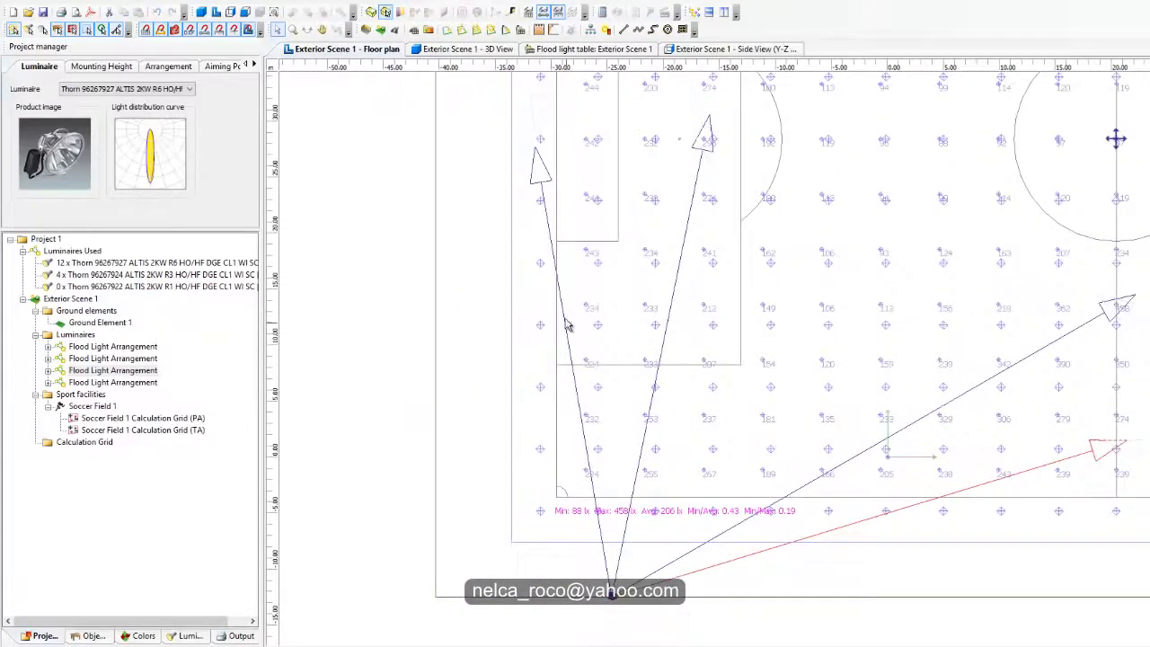
click(560, 171)
drag(541, 162, 588, 163)
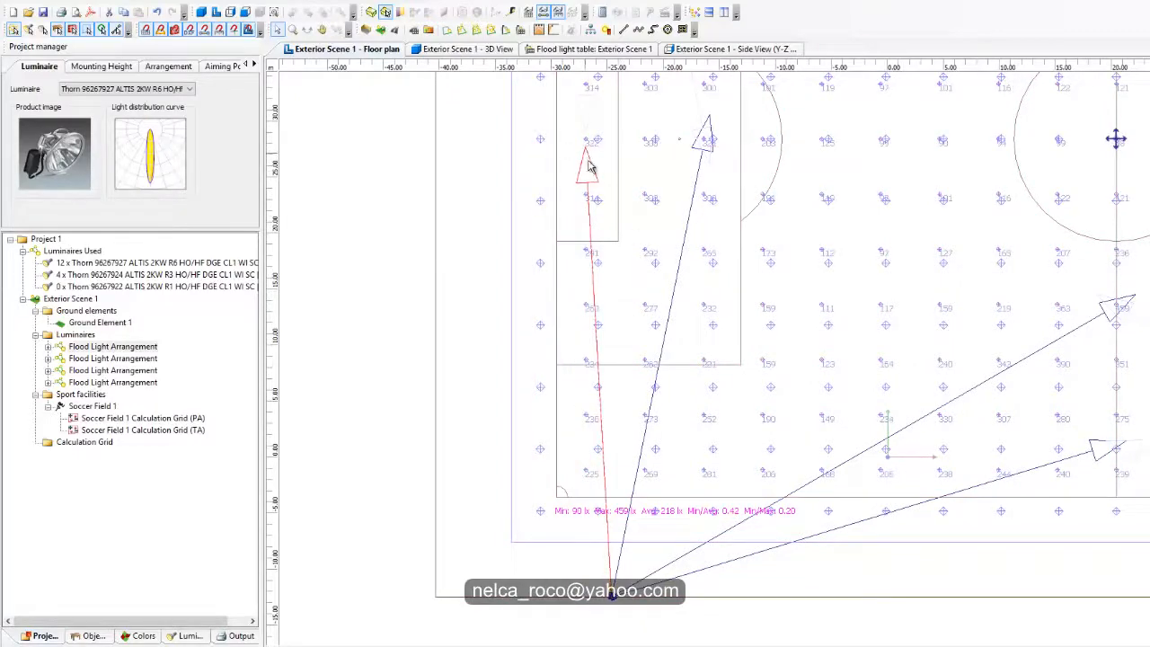
Step: Move the aiming point of the arrangement aimed inside the goal area onto the goal line
mouse_move(680, 447)
middle_down()
mouse_move(664, 402)
mouse_move(662, 461)
mouse_move(665, 436)
middle_up()
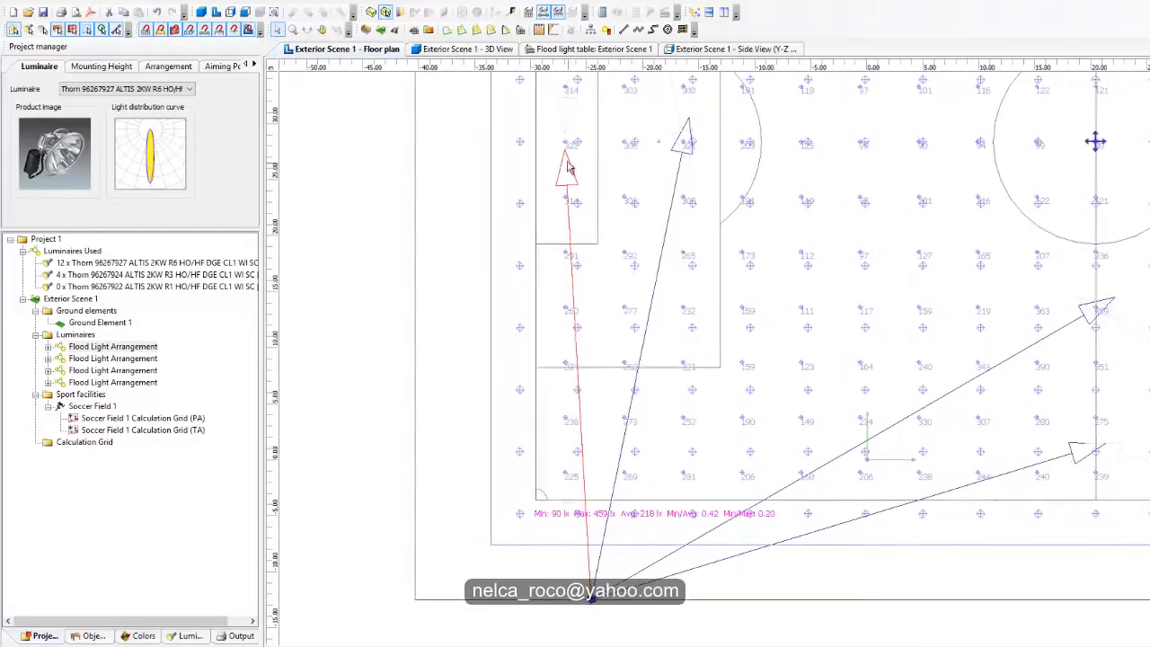
drag(577, 165, 546, 173)
middle_drag(616, 440, 580, 385)
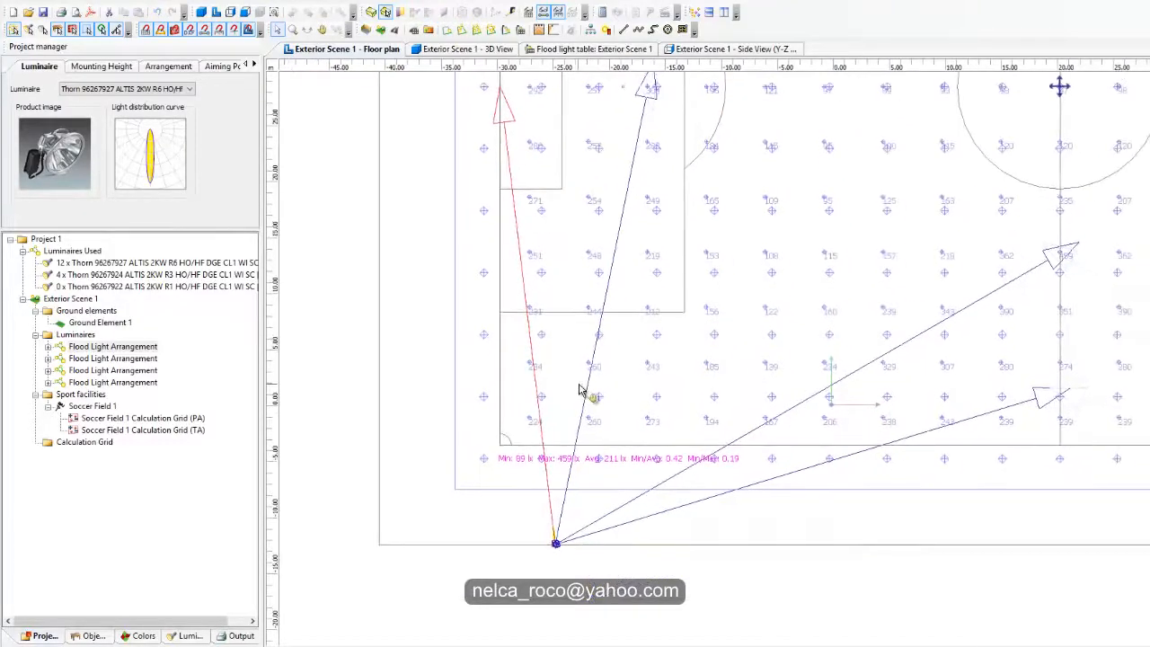
middle_drag(817, 236, 692, 347)
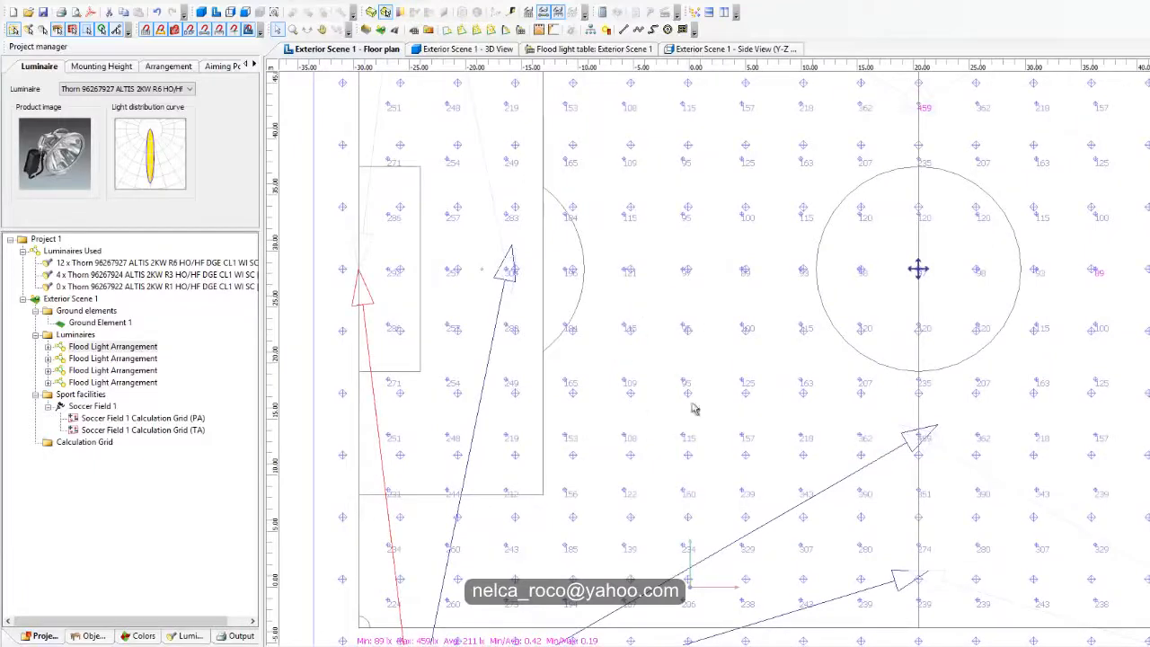
middle_drag(720, 396, 773, 299)
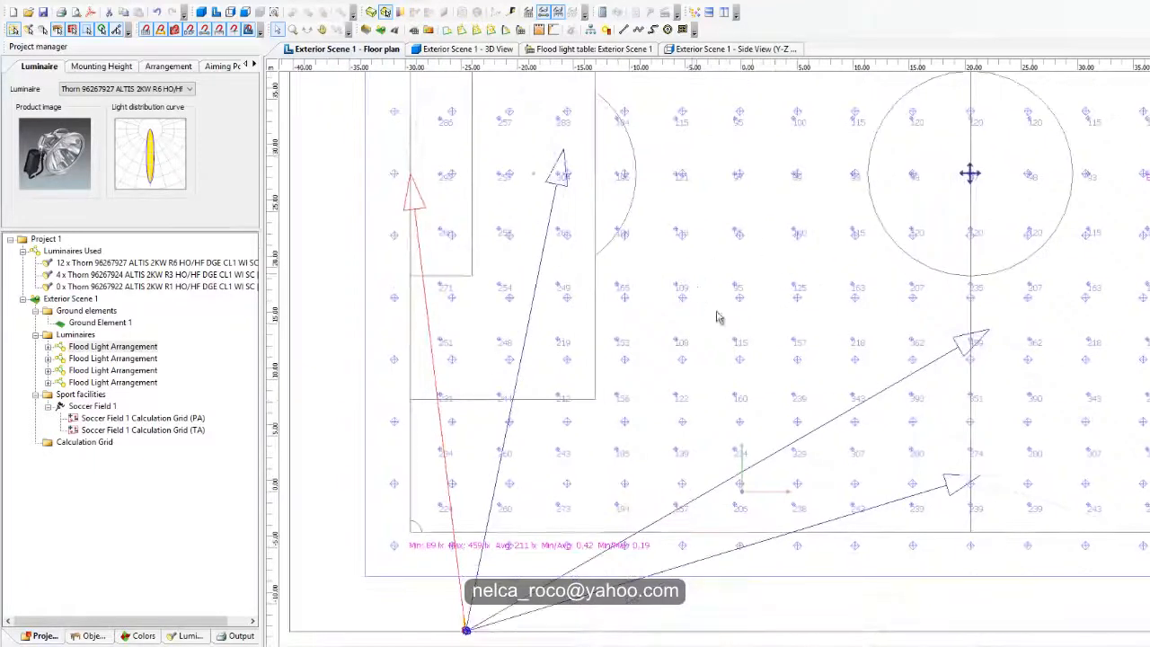
middle_drag(656, 441, 716, 400)
Step: Set the number of luminaires in the arrangement aimed at the goal line to 2
click(100, 68)
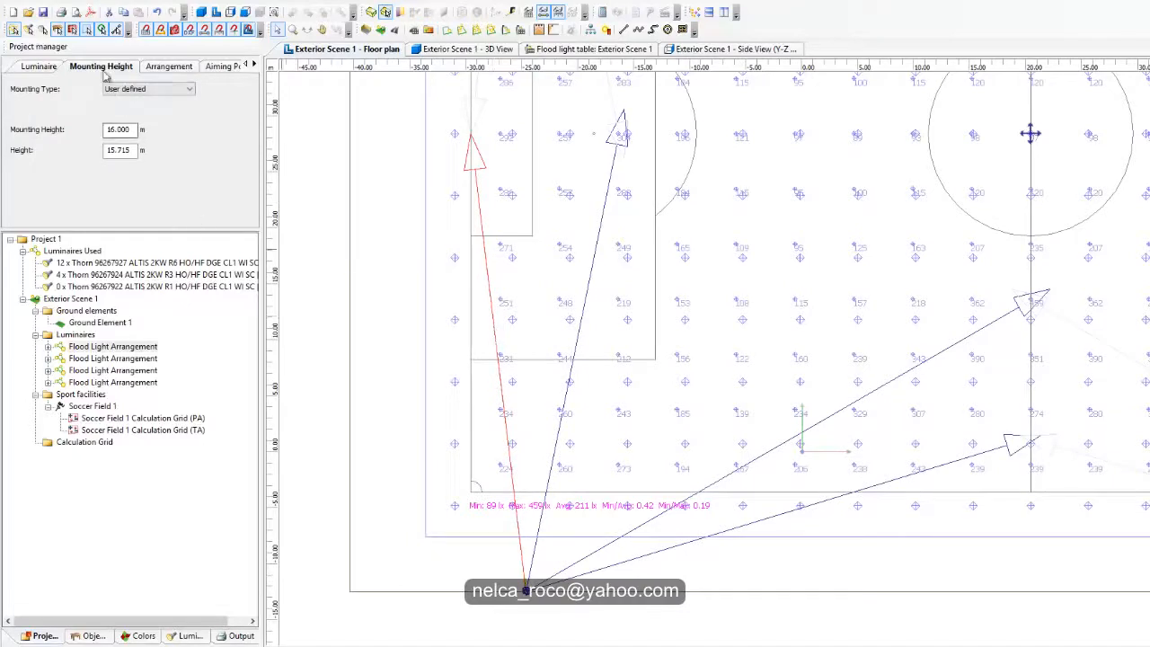
click(38, 66)
click(100, 67)
click(168, 68)
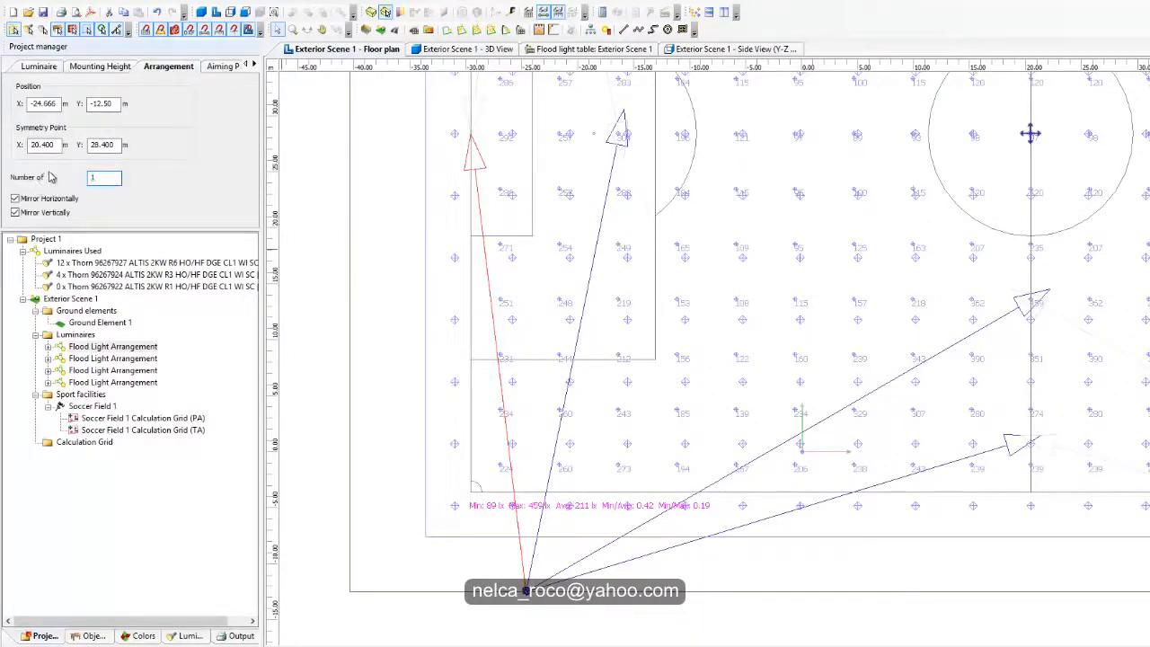
key(Return)
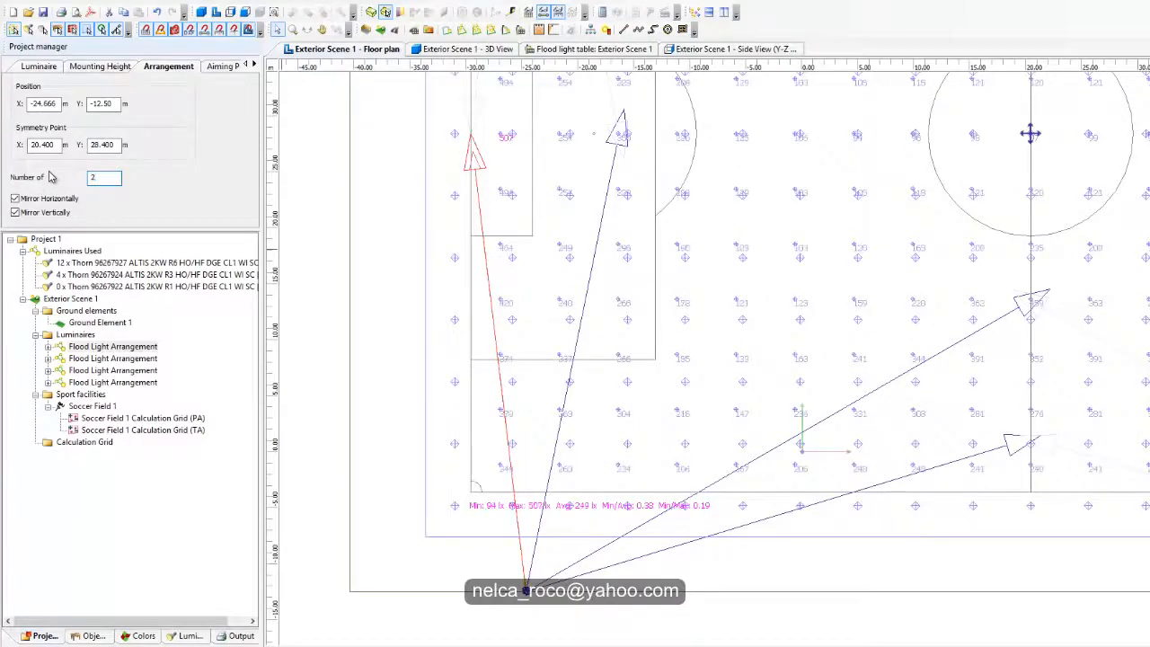
Step: Split the two-luminaire goal-line arrangement and re-aim one of its floodlights between the penalty area and the centre circle
right_click(483, 172)
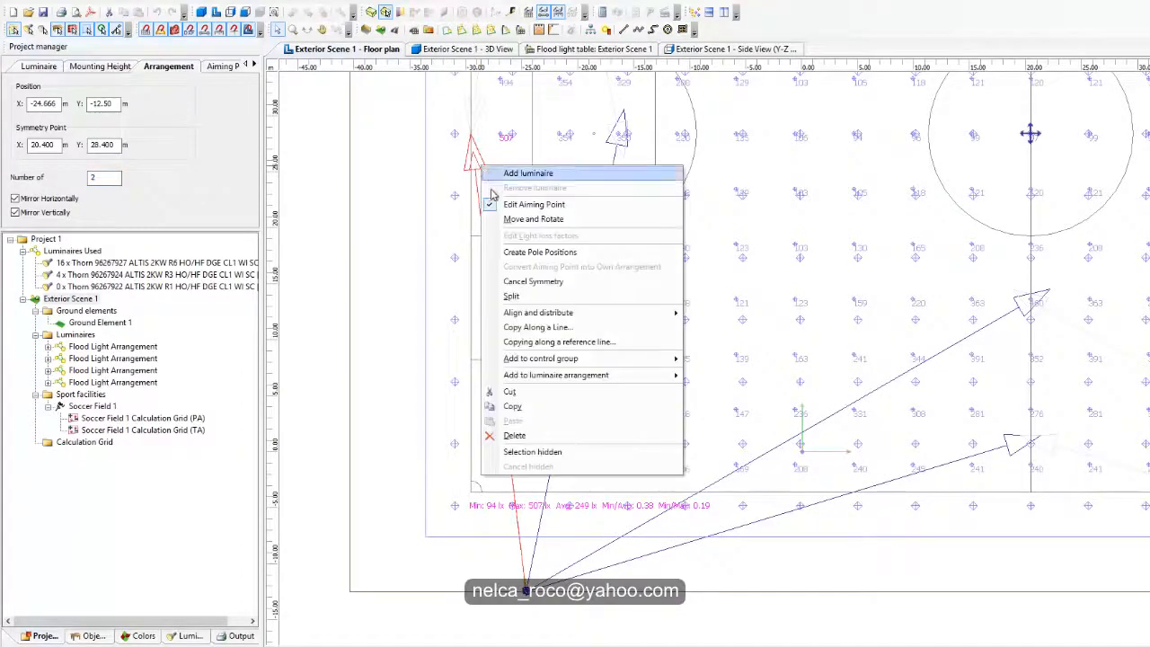
click(518, 297)
click(391, 196)
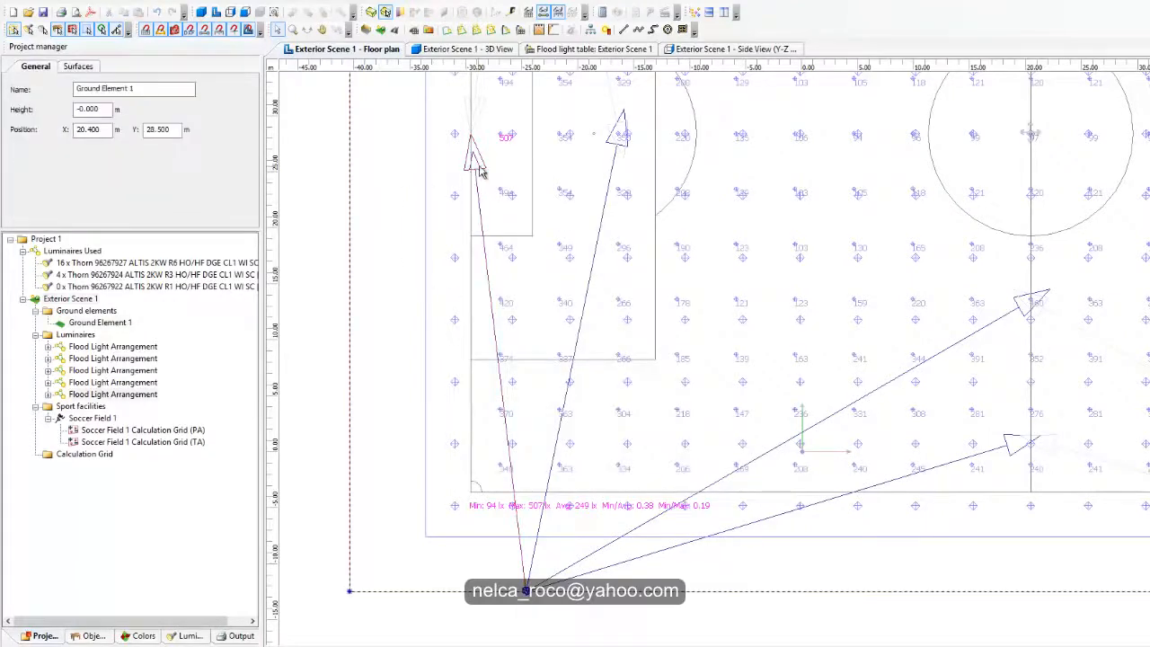
click(479, 166)
drag(471, 136, 856, 167)
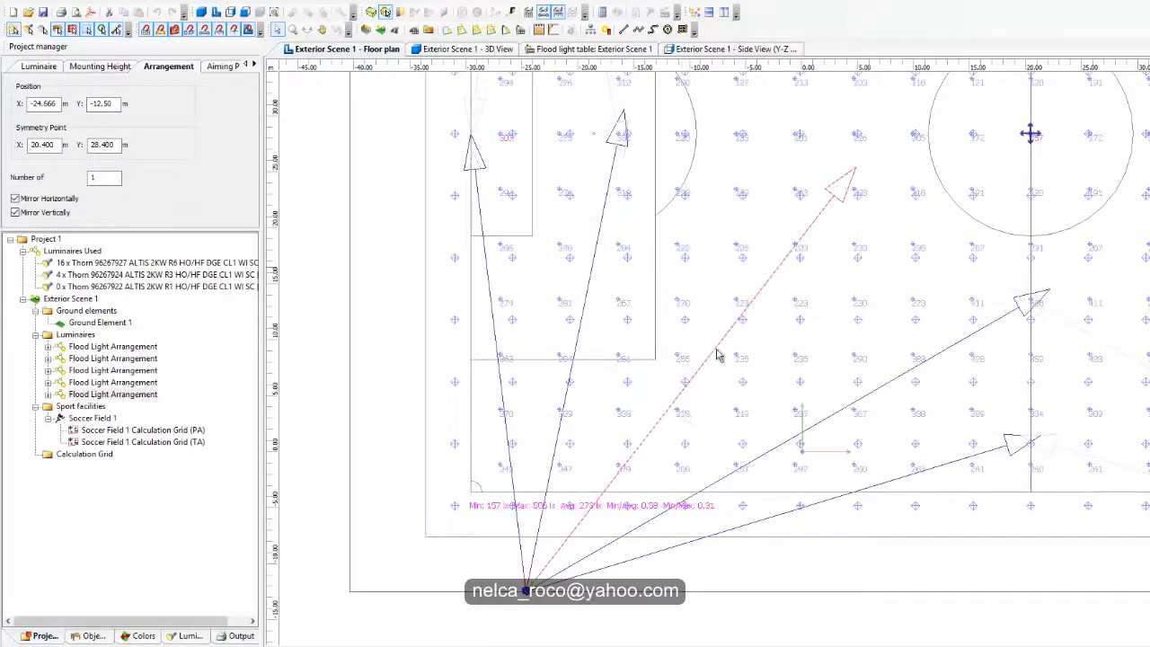
Step: Try the ALTIS 2KW R3 and R1 luminaires for the split-off arrangement in place of R6
scroll(722, 428, up, 3)
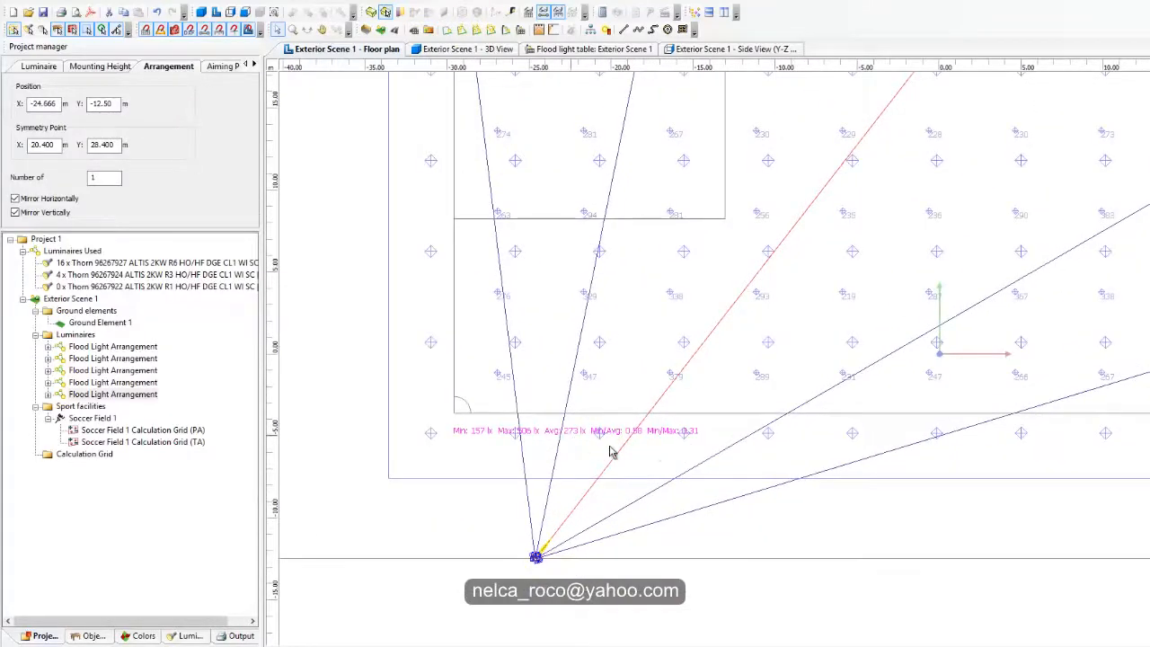
scroll(657, 451, down, 3)
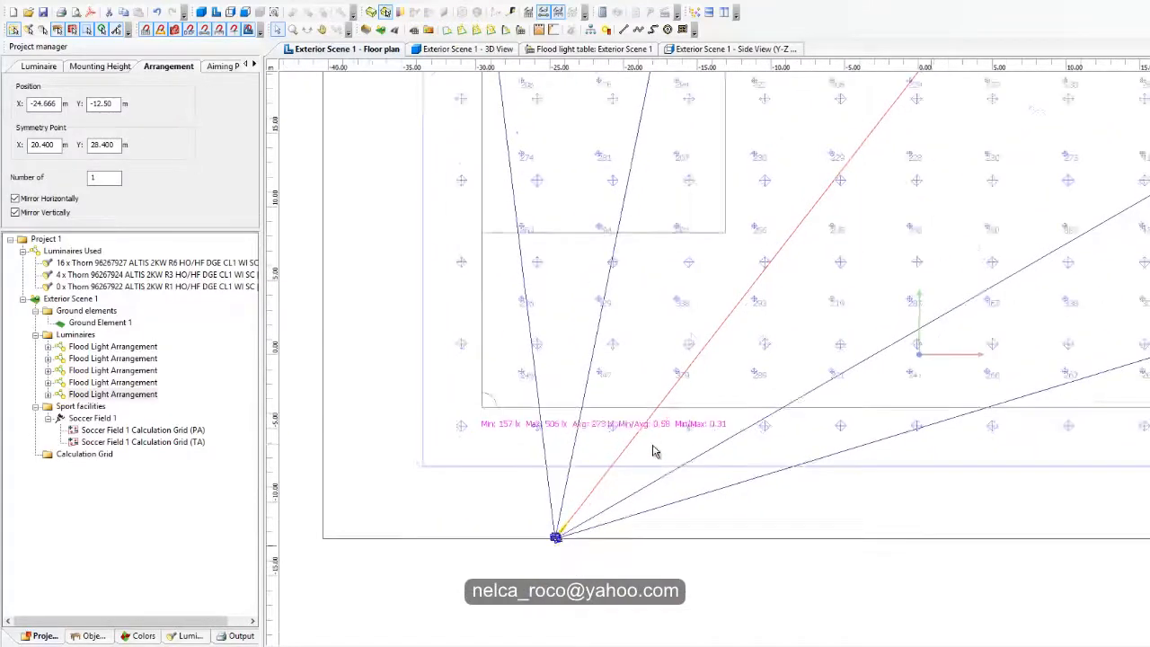
click(27, 68)
click(88, 90)
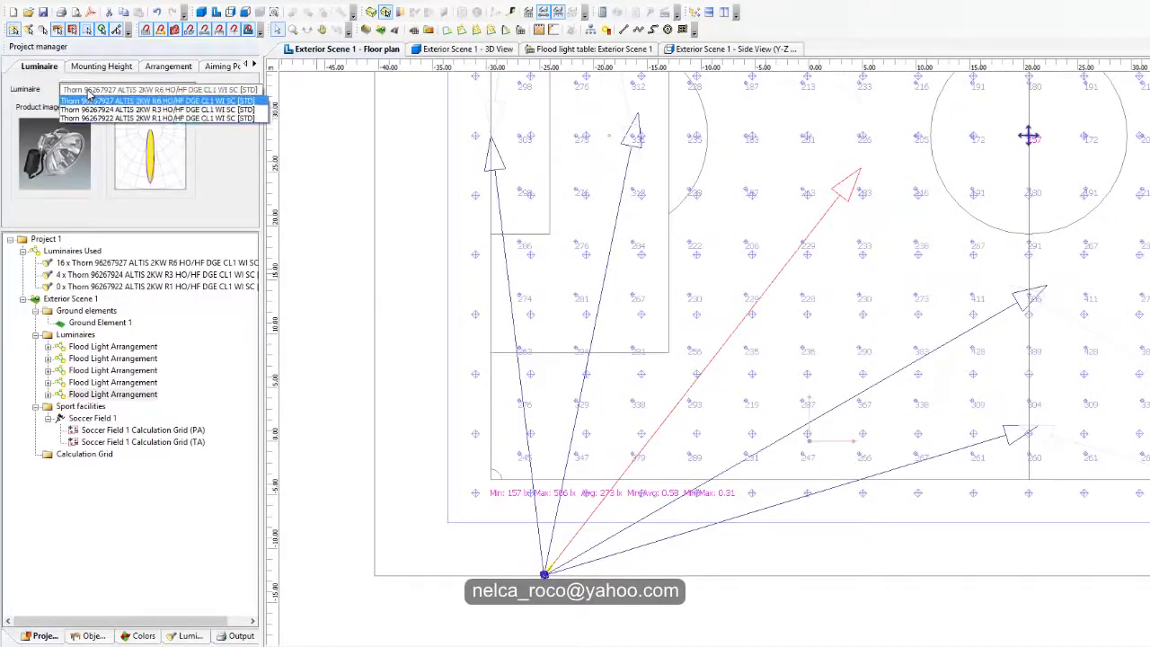
click(99, 109)
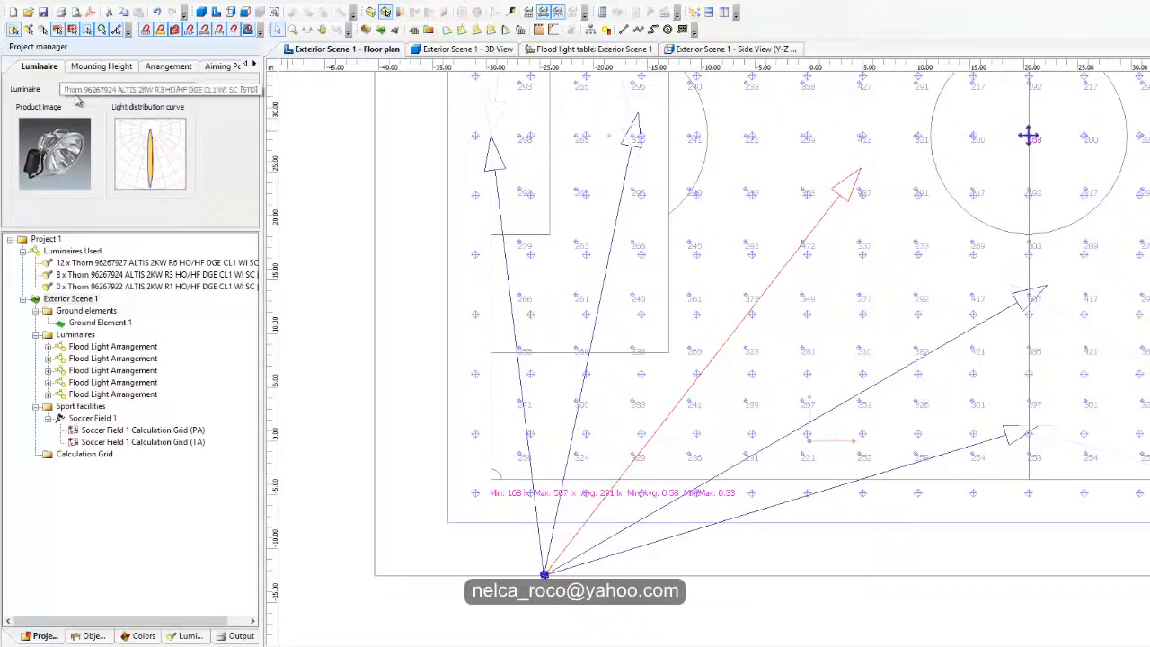
click(126, 89)
click(108, 104)
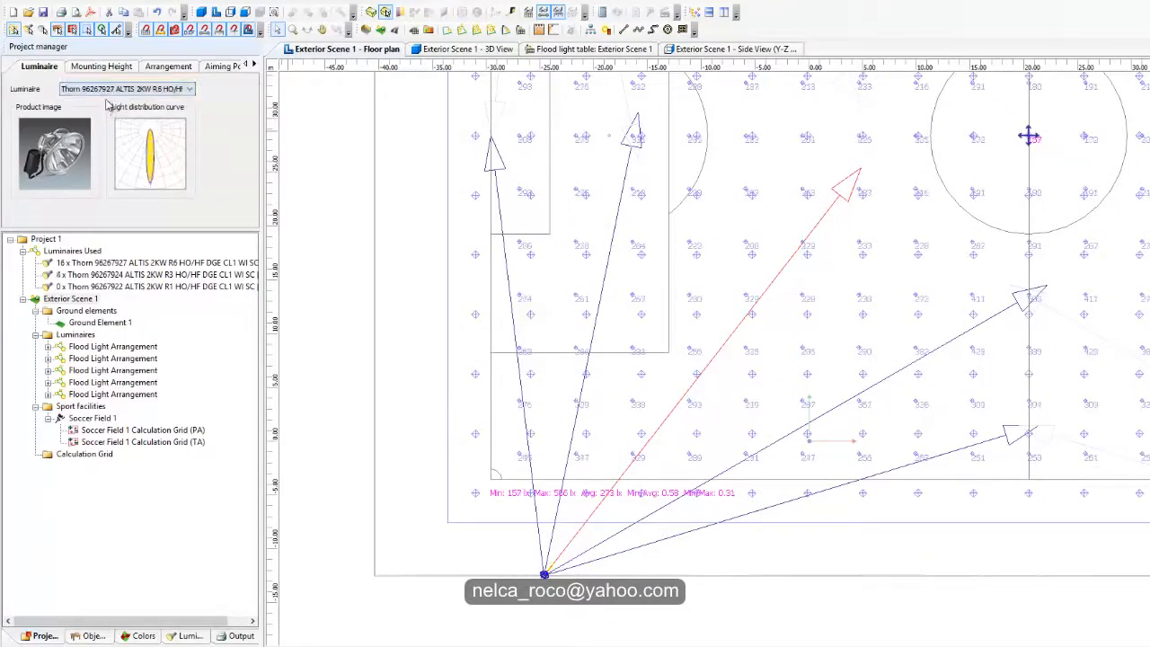
click(106, 91)
click(106, 118)
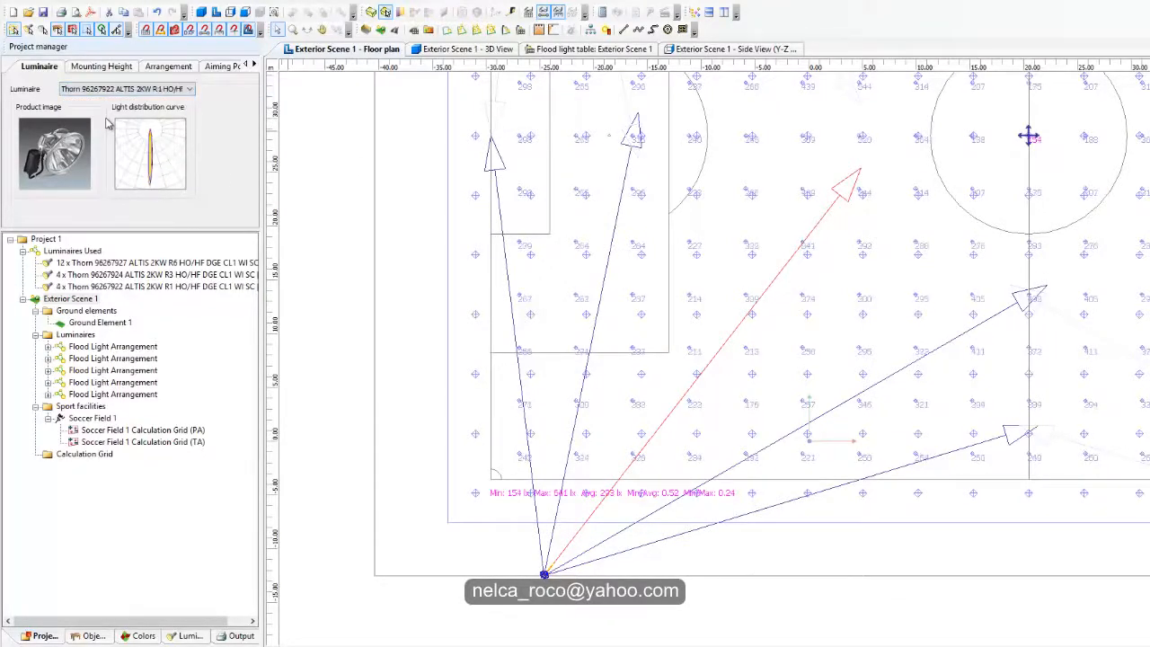
click(108, 90)
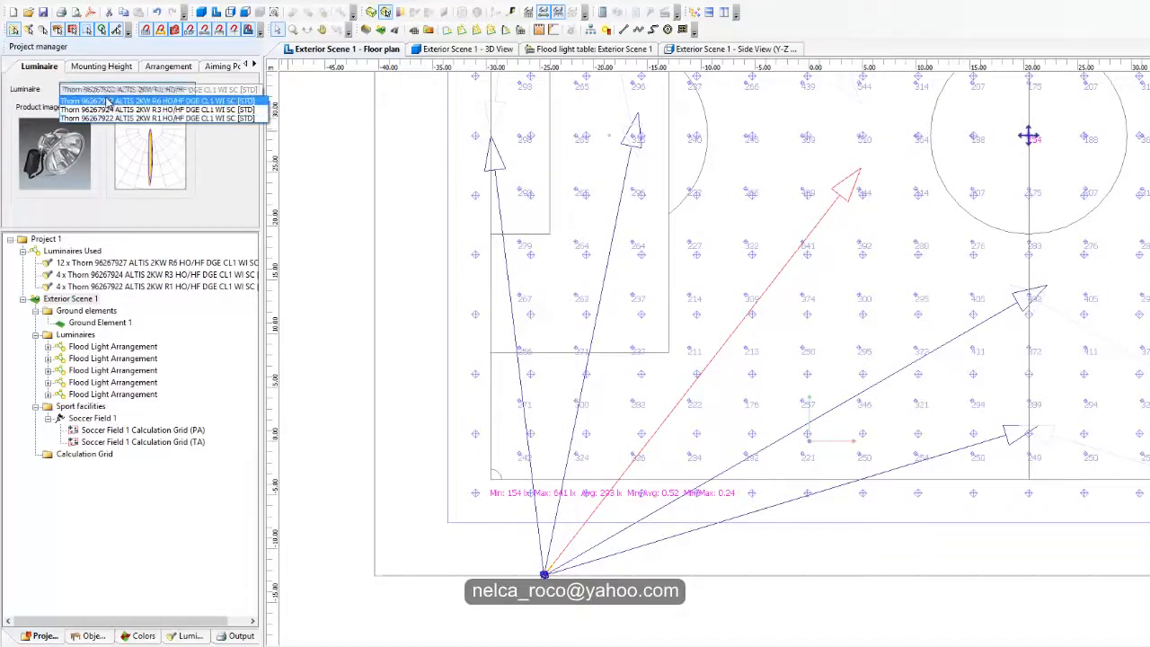
click(110, 110)
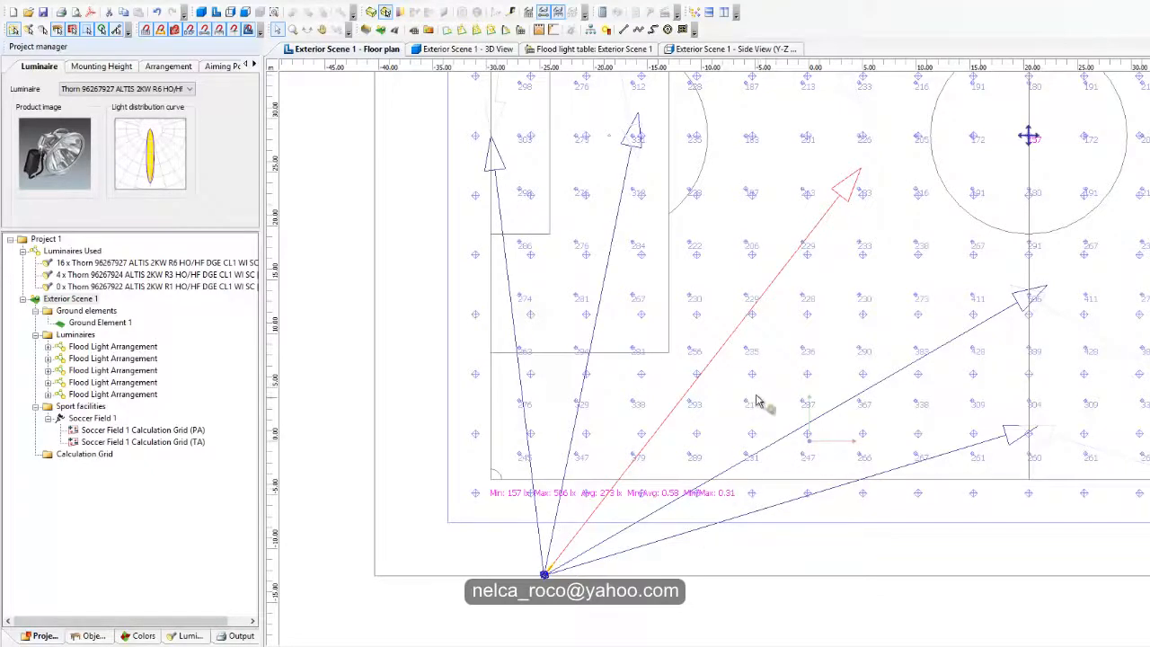
Step: Examine the PA grid's average illuminance and uniformity ratios shown below the pitch
middle_drag(757, 401, 747, 372)
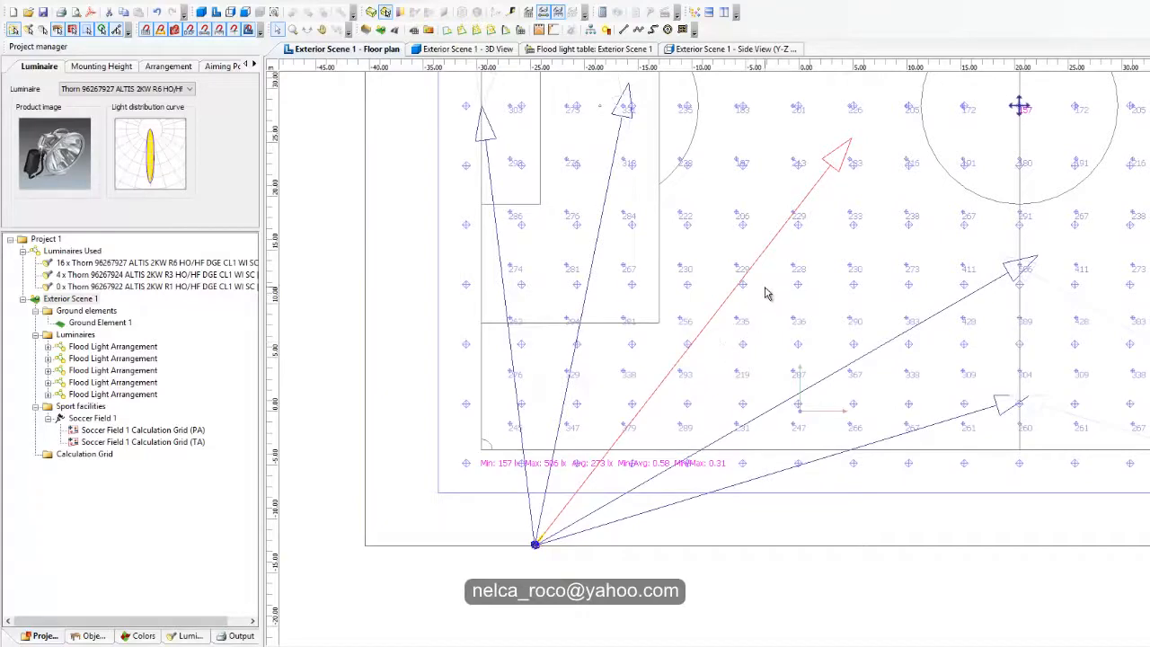
middle_drag(750, 313, 789, 280)
middle_drag(792, 412, 747, 459)
scroll(759, 440, up, 1)
scroll(748, 499, down, 1)
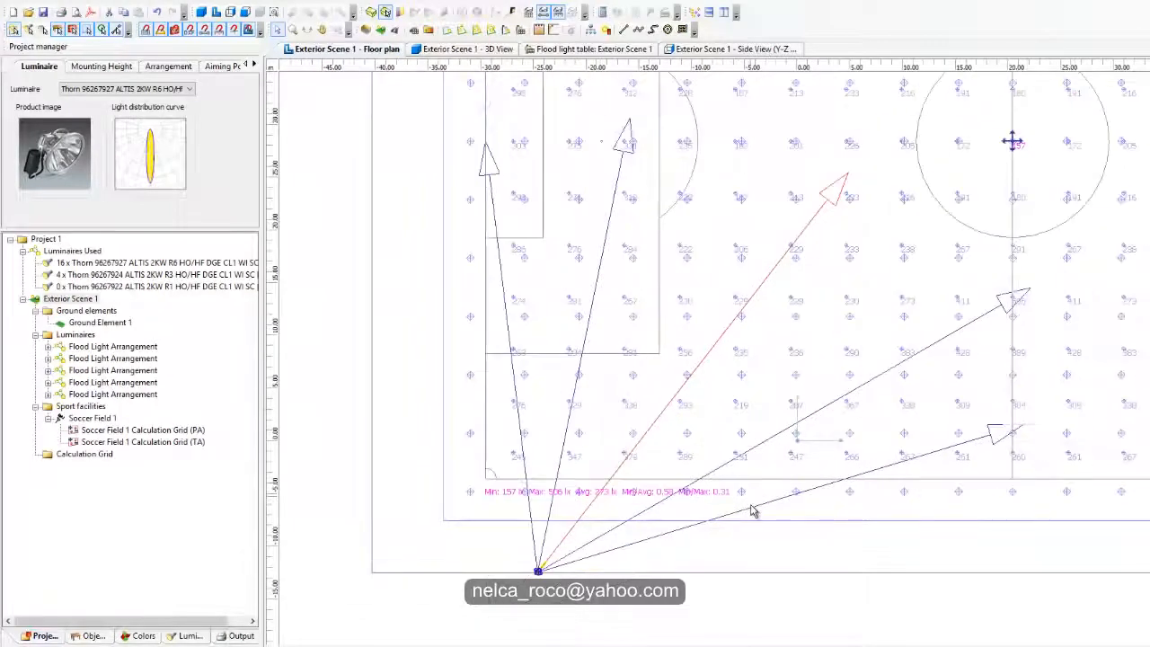
scroll(755, 539, up, 1)
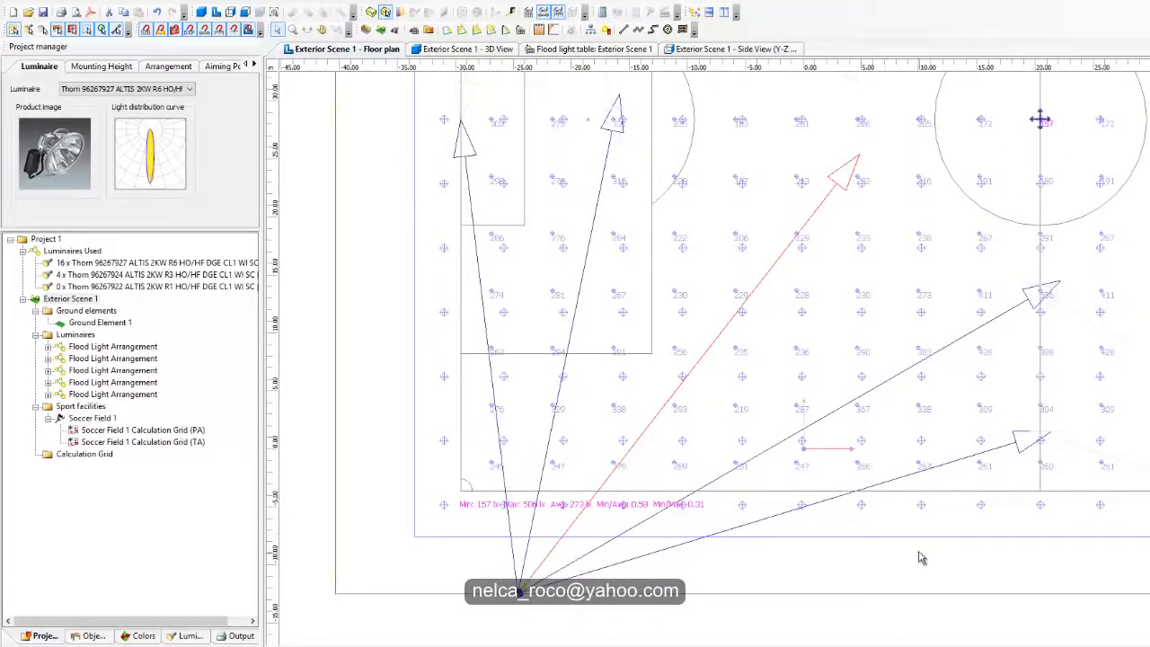
middle_drag(921, 528, 948, 453)
scroll(808, 477, up, 2)
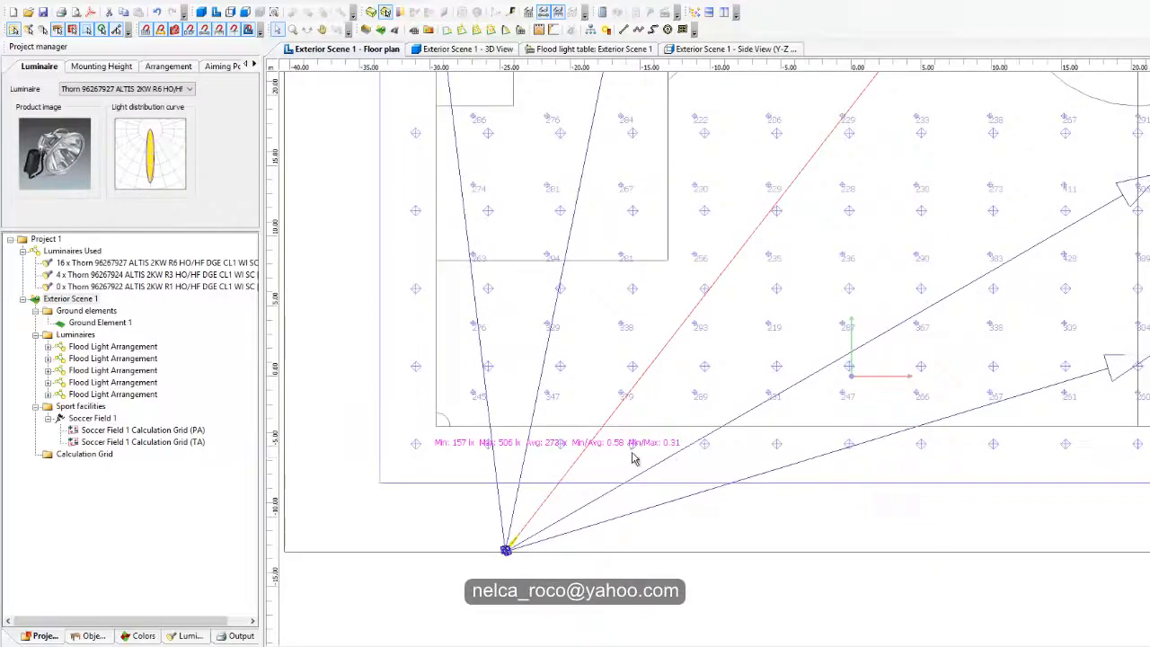
middle_drag(576, 444, 606, 487)
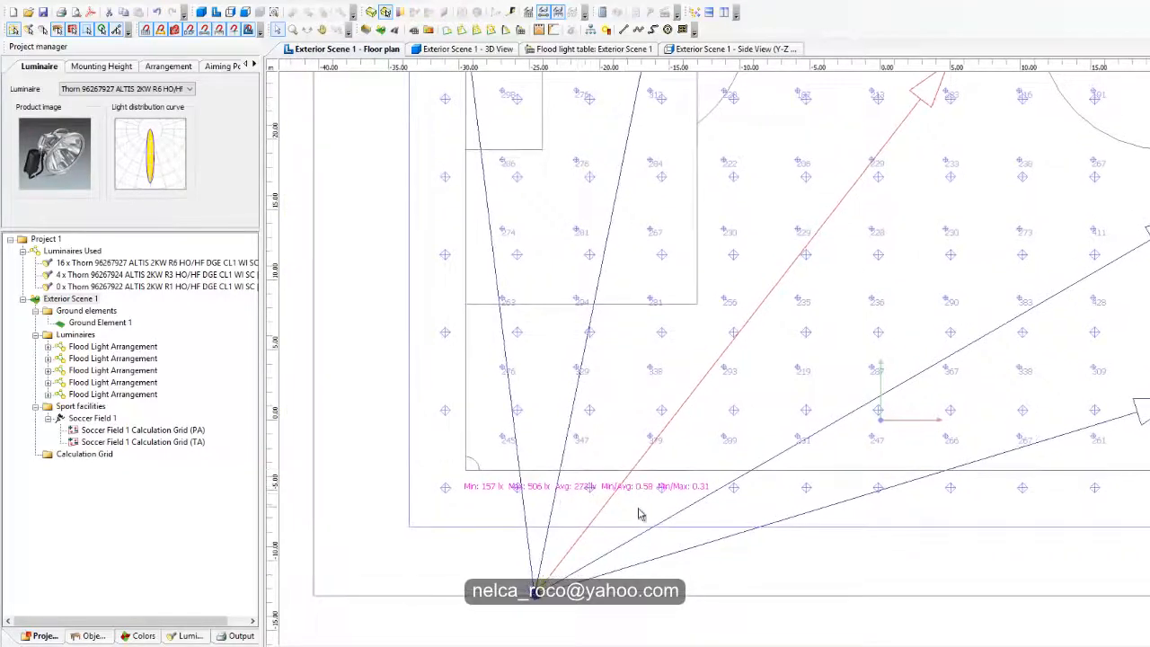
scroll(1051, 220, down, 1)
Step: Inspect the illuminance values across both halves of the pitch and locate the minimum and maximum points
middle_drag(1051, 220, 816, 339)
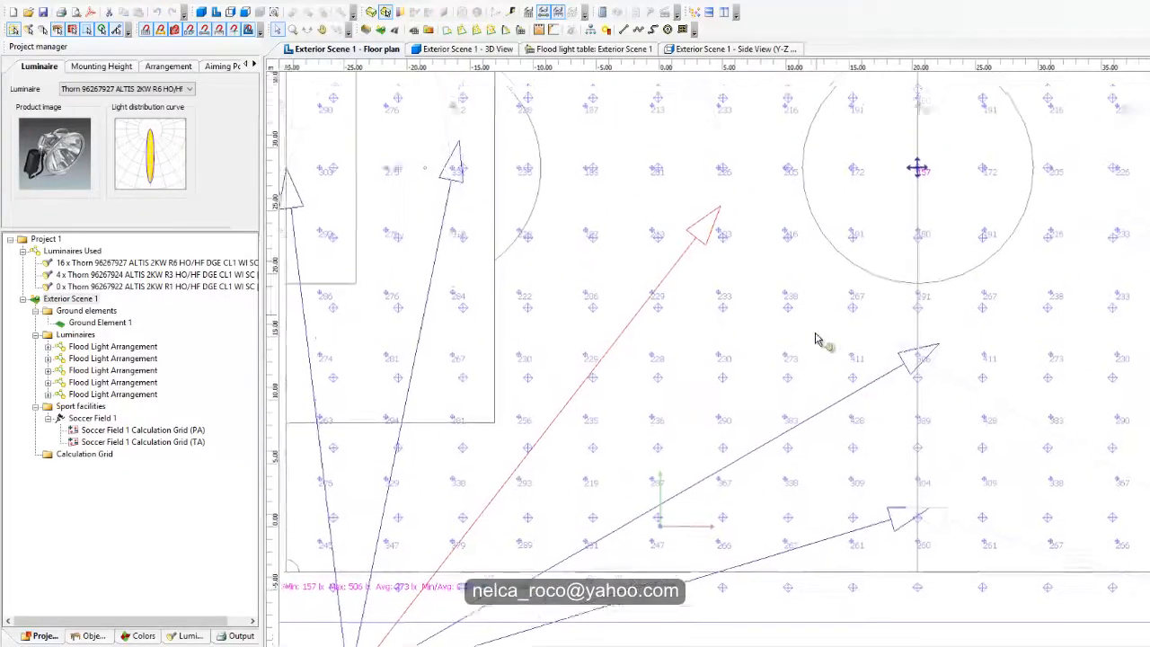
middle_drag(891, 221, 849, 285)
middle_drag(753, 274, 416, 516)
middle_drag(822, 422, 811, 275)
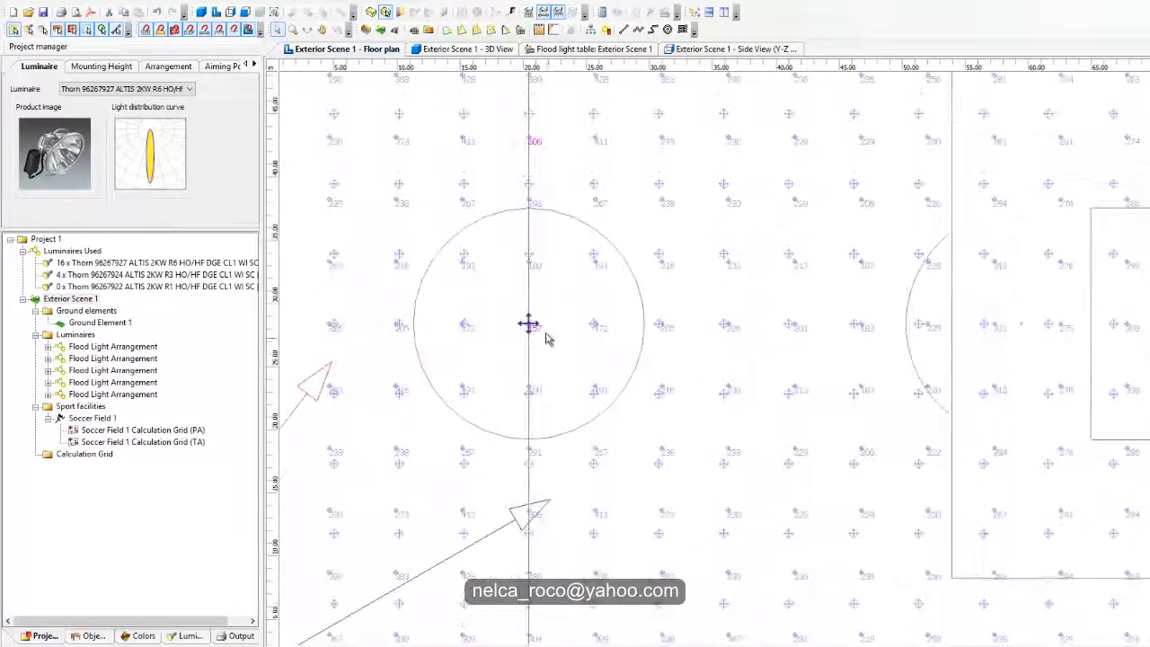
middle_drag(660, 305, 397, 18)
middle_drag(543, 284, 1140, 159)
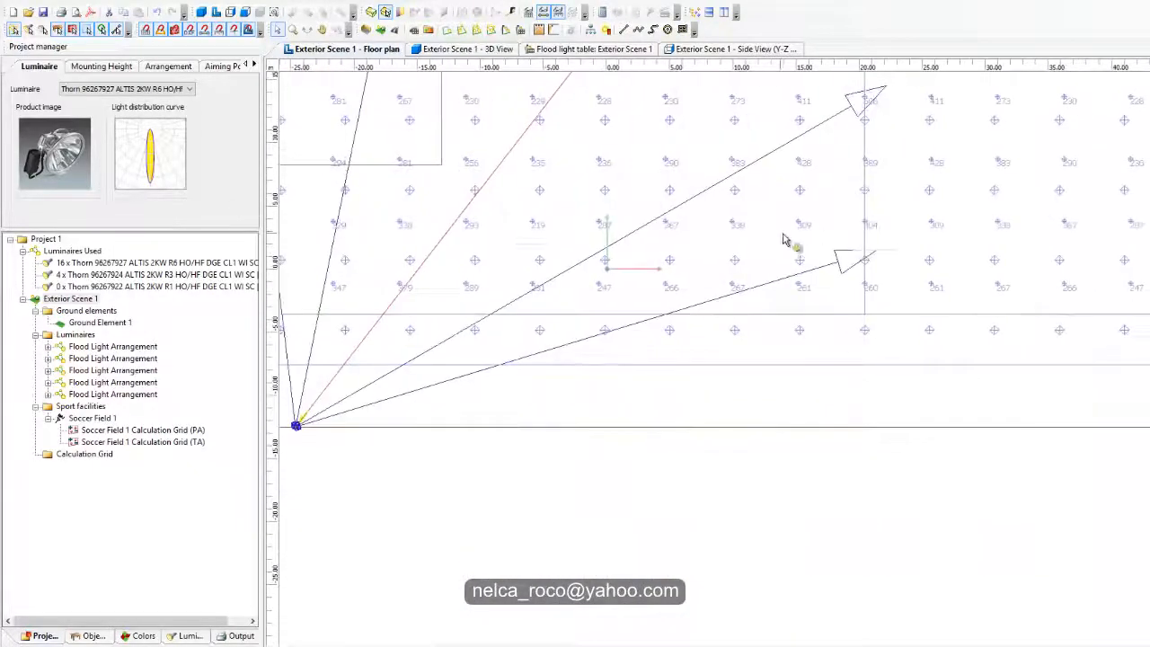
middle_drag(782, 231, 1007, 334)
middle_drag(885, 195, 892, 573)
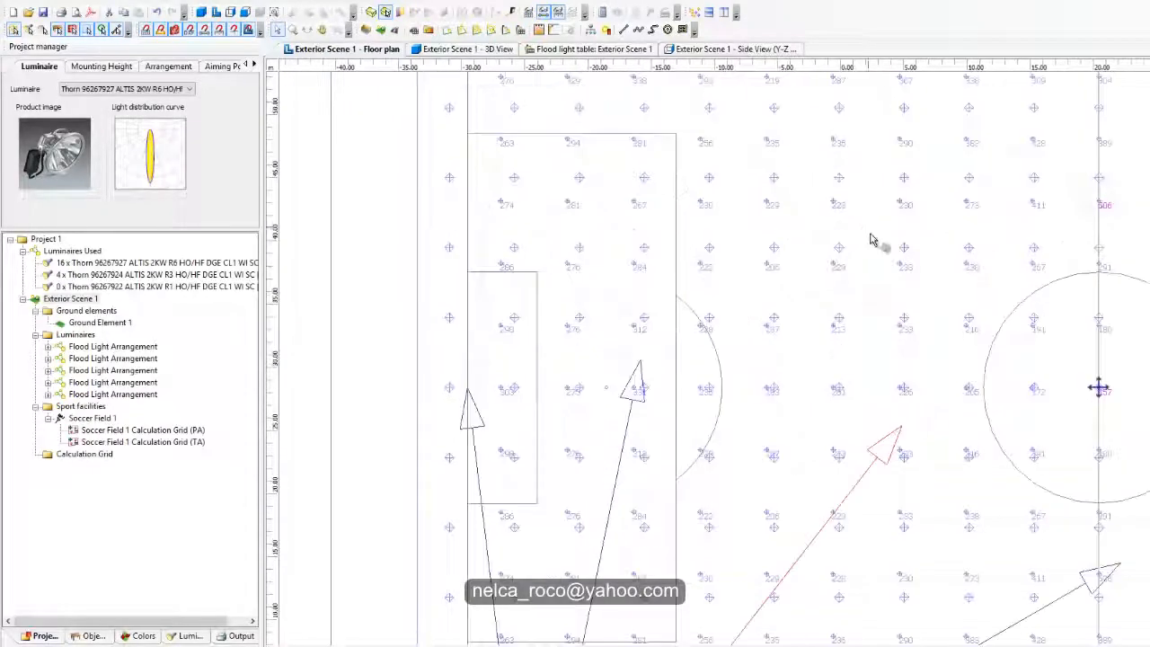
mouse_move(872, 239)
middle_down()
mouse_move(893, 538)
mouse_move(540, 467)
middle_up()
middle_drag(1022, 445, 695, 206)
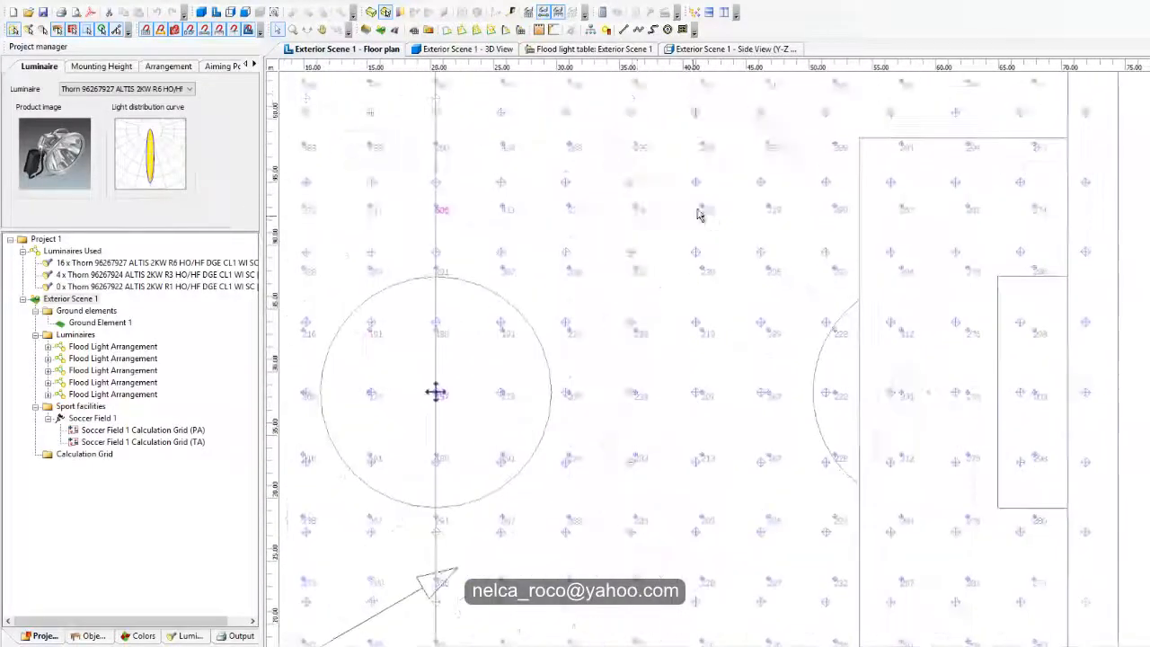
Step: Shift the split-off arrangement's aiming point slightly closer to the centre circle, parallel to the touchline
middle_drag(732, 273, 1141, 234)
middle_drag(795, 286, 1050, 153)
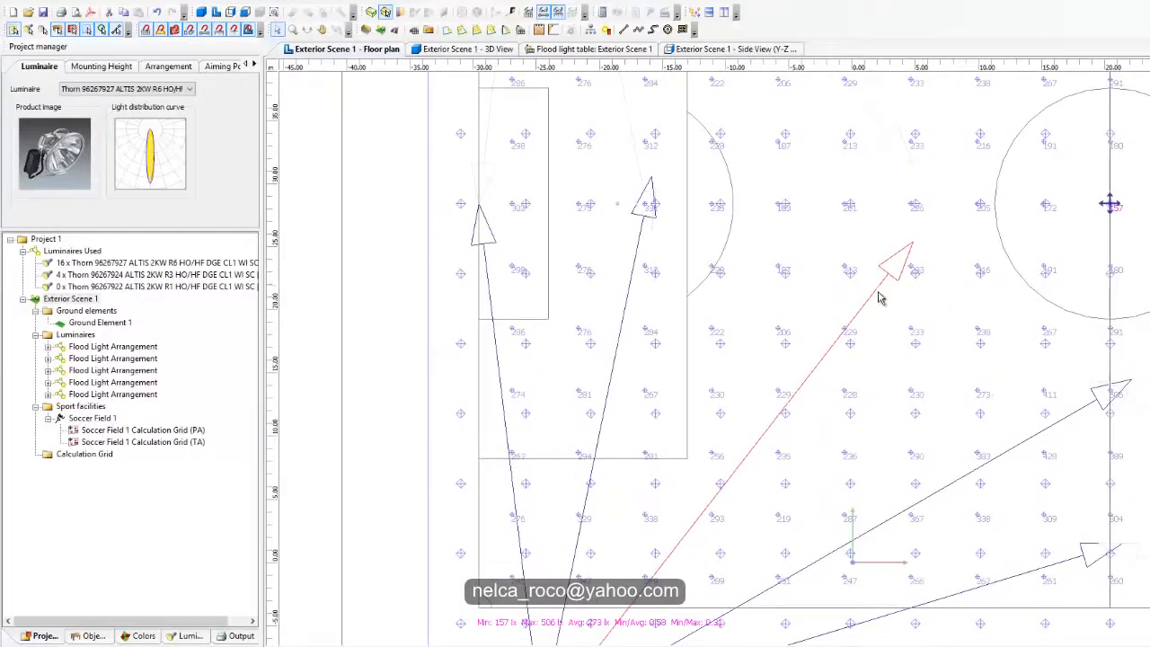
drag(913, 244, 935, 243)
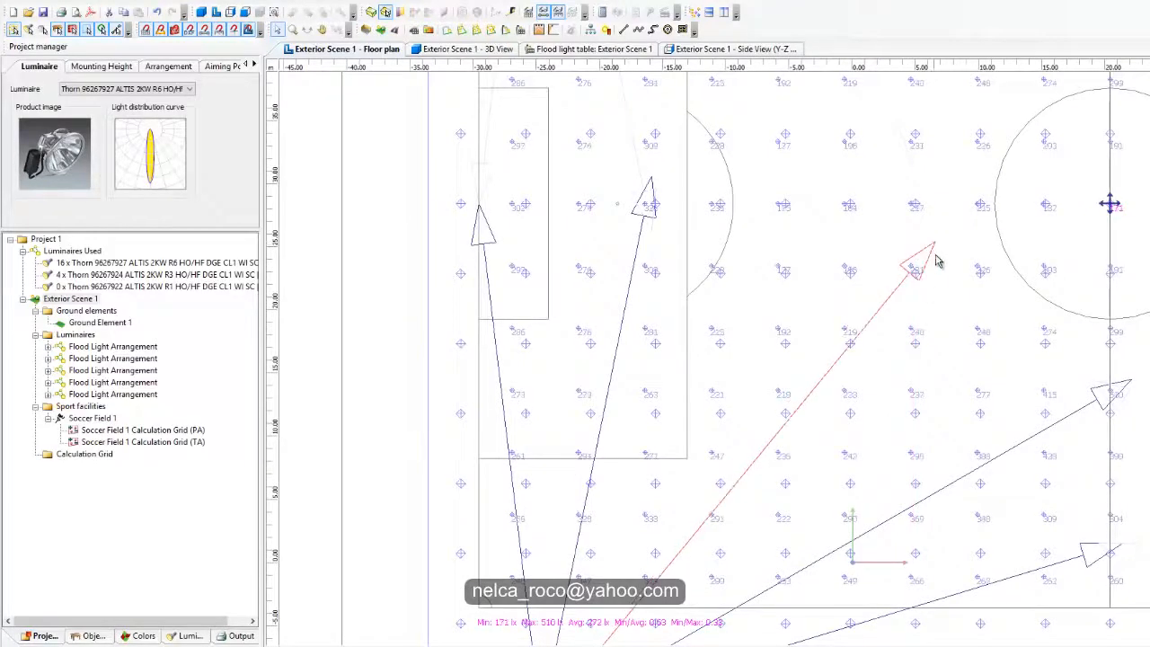
Step: Recheck the PA grid's minimum, maximum, average and uniformity values for the new aiming
middle_drag(962, 347, 964, 132)
scroll(587, 466, up, 2)
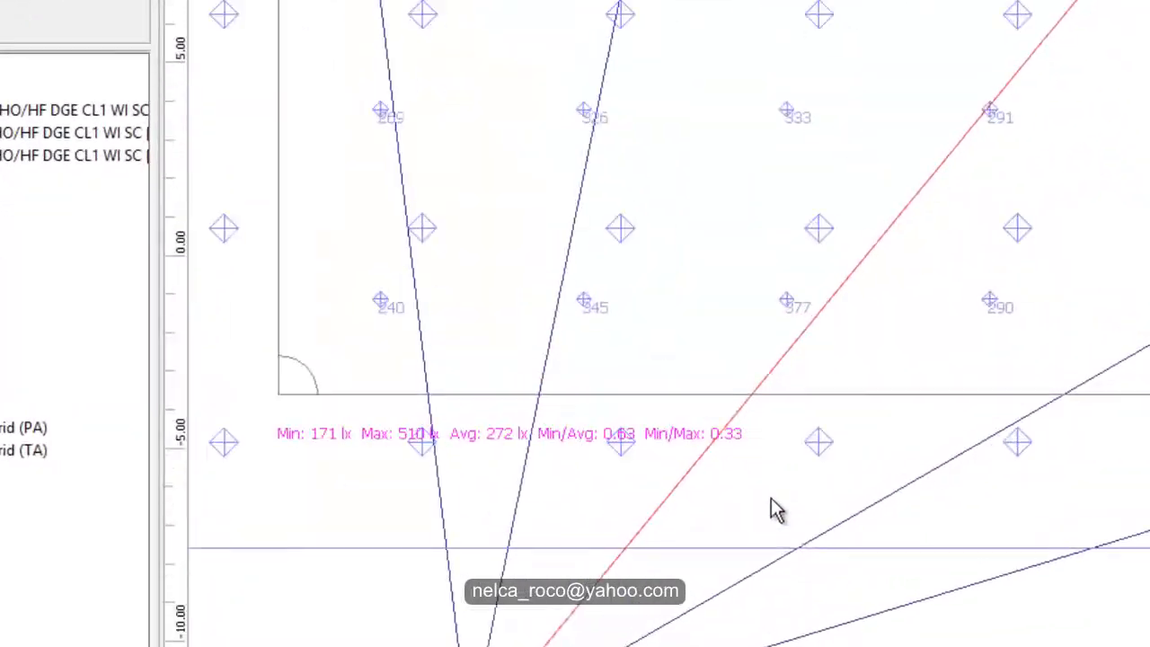
middle_drag(588, 462, 833, 360)
scroll(967, 315, up, 2)
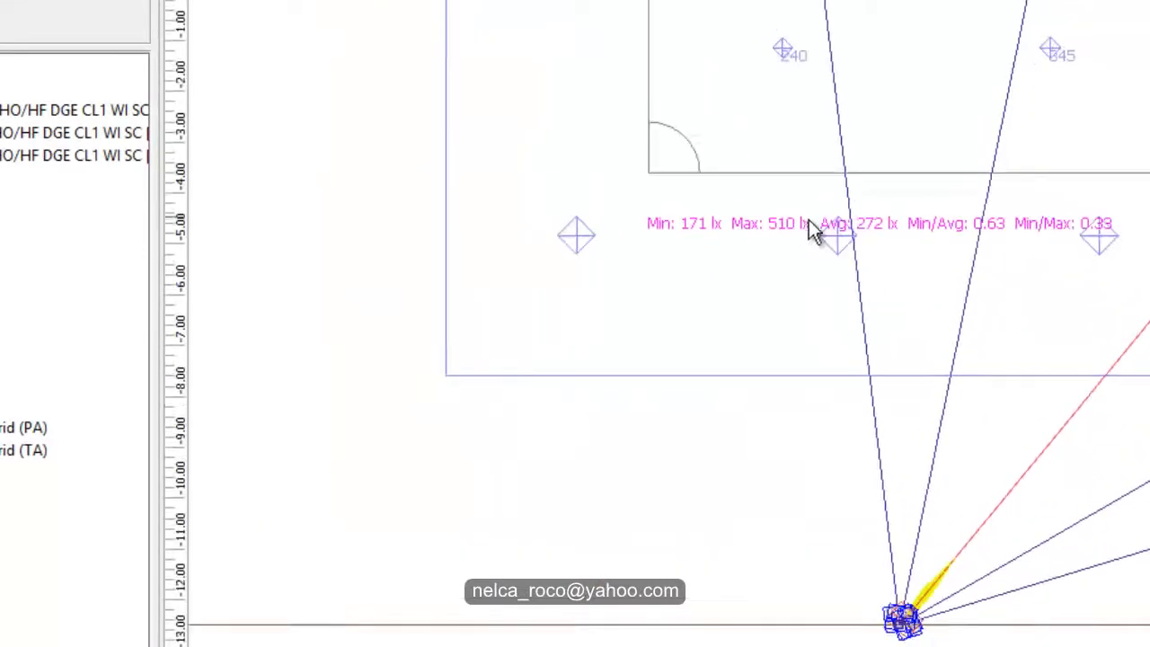
scroll(990, 232, up, 1)
scroll(917, 228, down, 4)
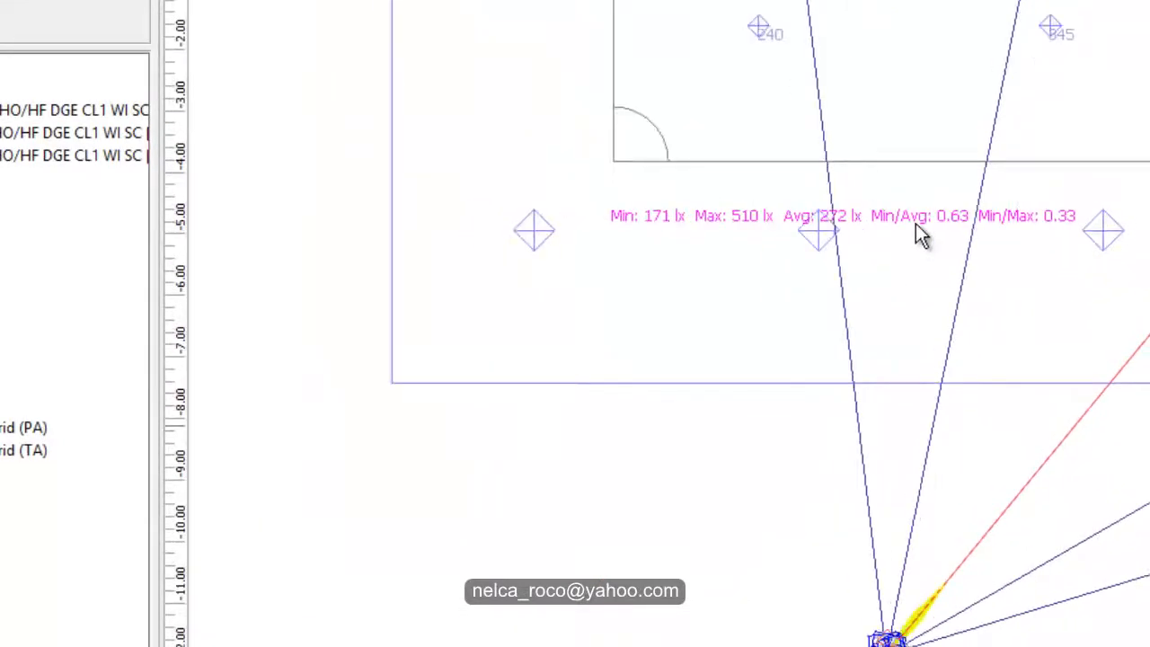
middle_drag(1062, 393, 1056, 366)
scroll(1056, 366, down, 2)
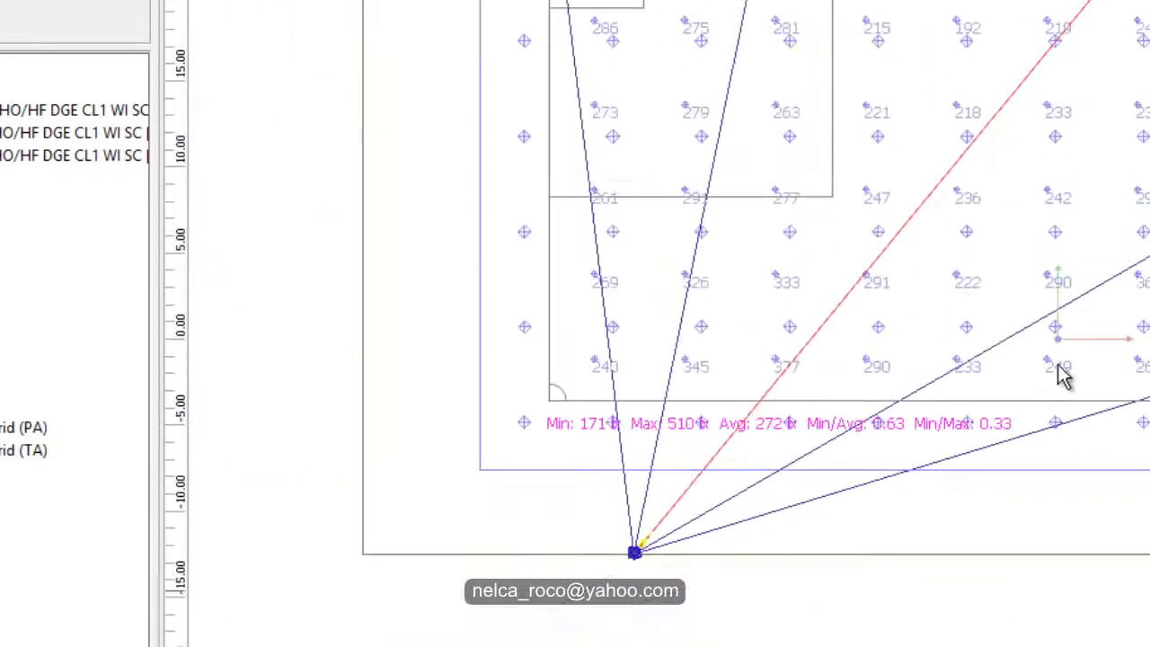
middle_drag(1015, 226, 1149, 362)
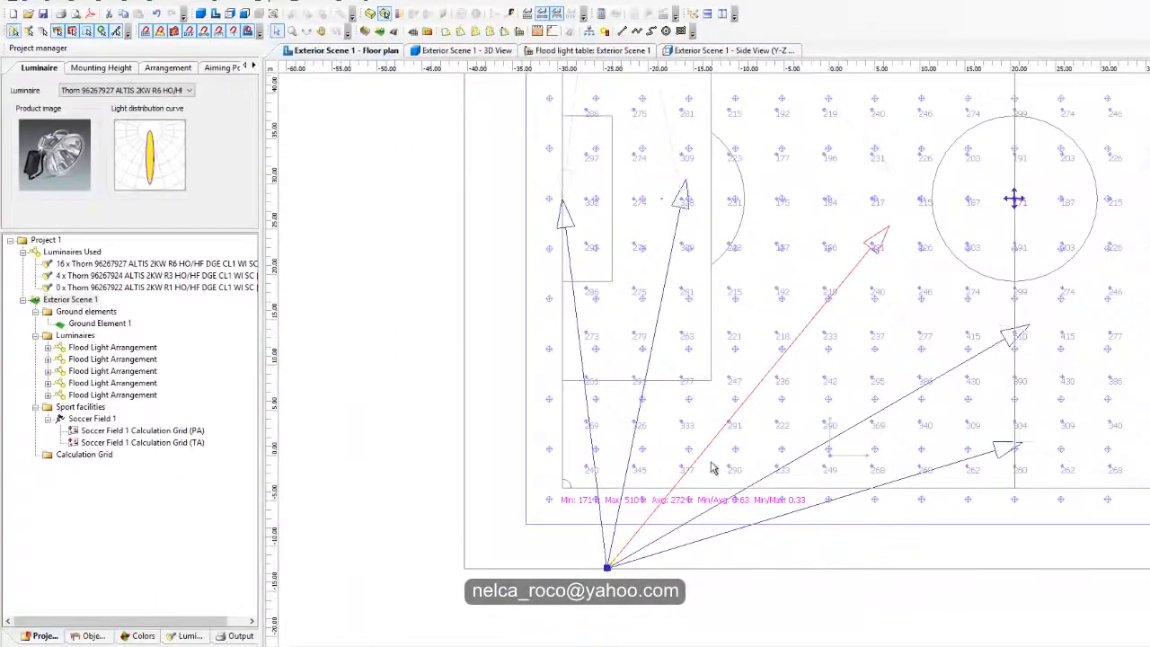
Step: Set the selected arrangement's vertical beam angle (y) to -70° by defining its aiming as a beam angle
scroll(711, 467, up, 1)
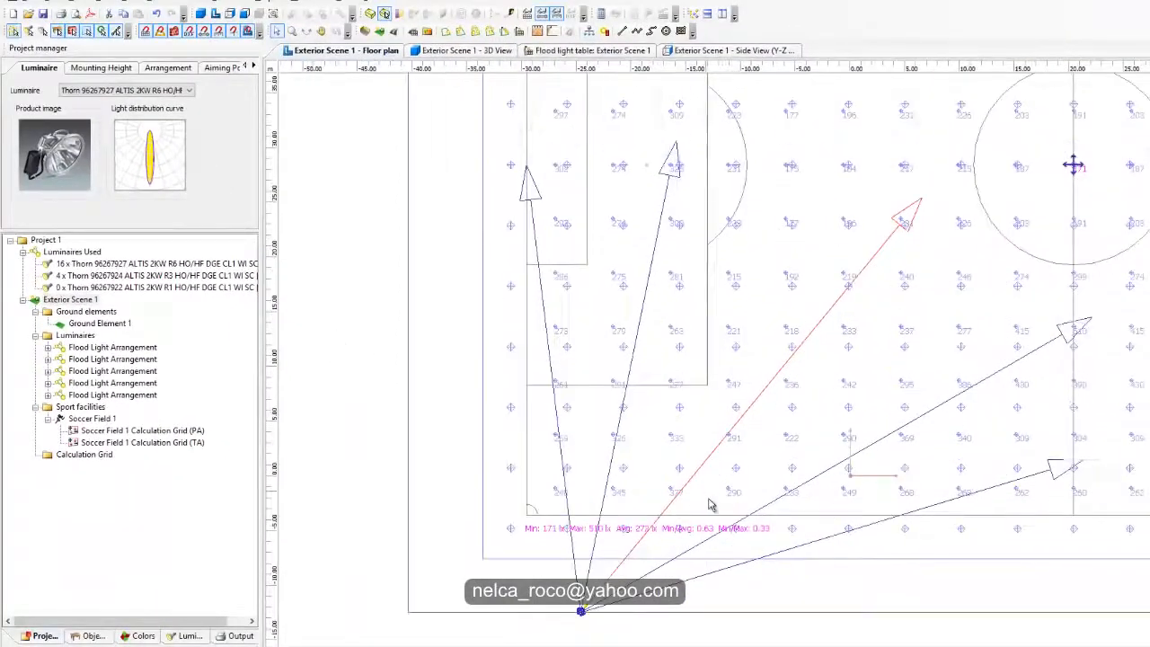
click(167, 68)
click(223, 67)
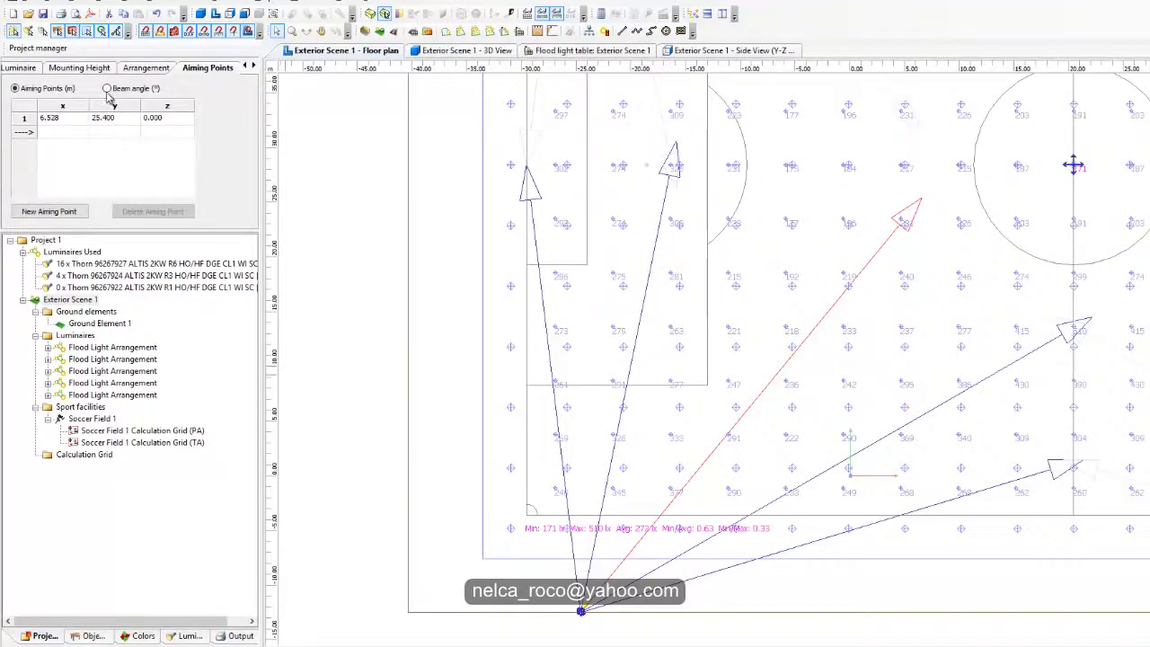
click(254, 66)
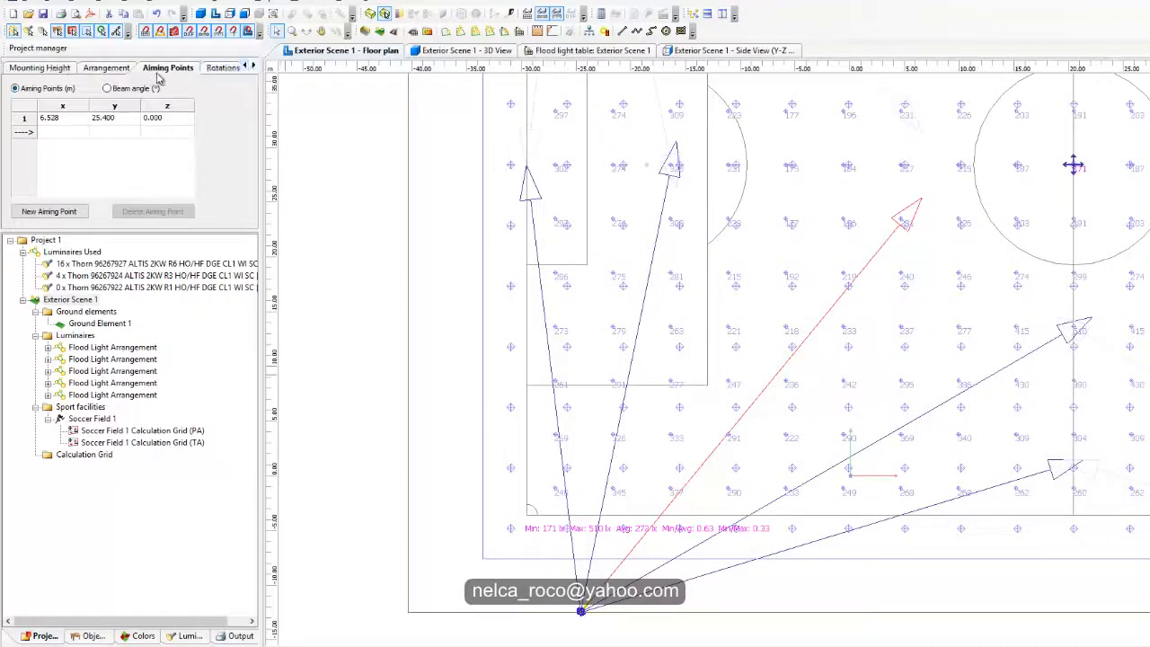
click(201, 72)
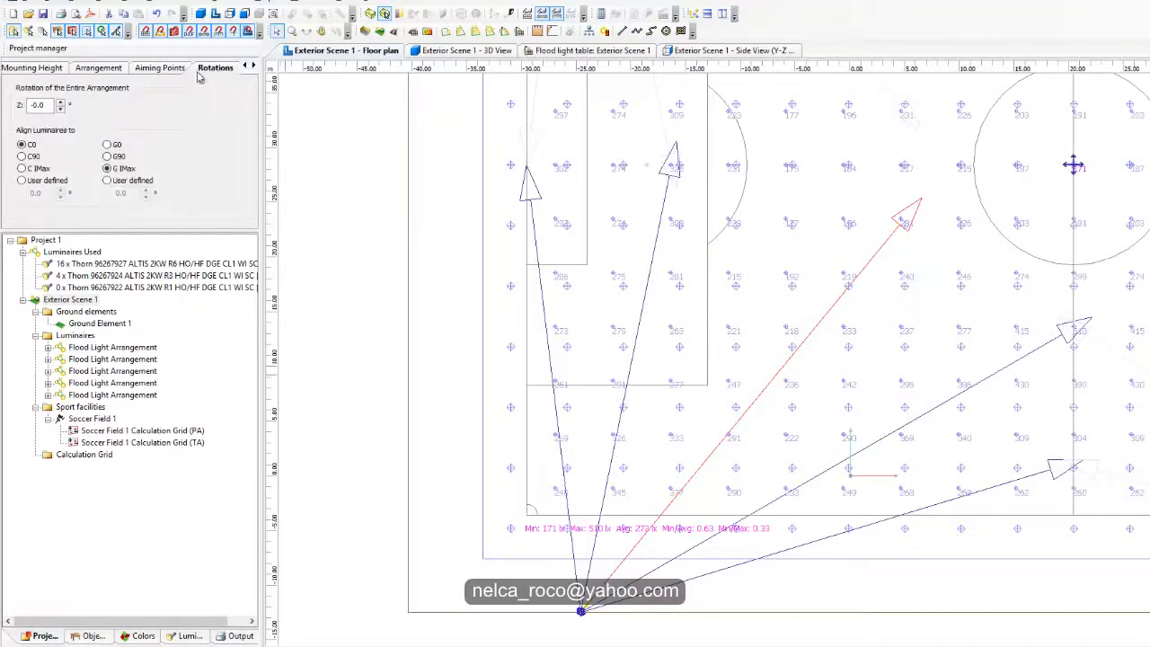
click(151, 68)
click(107, 88)
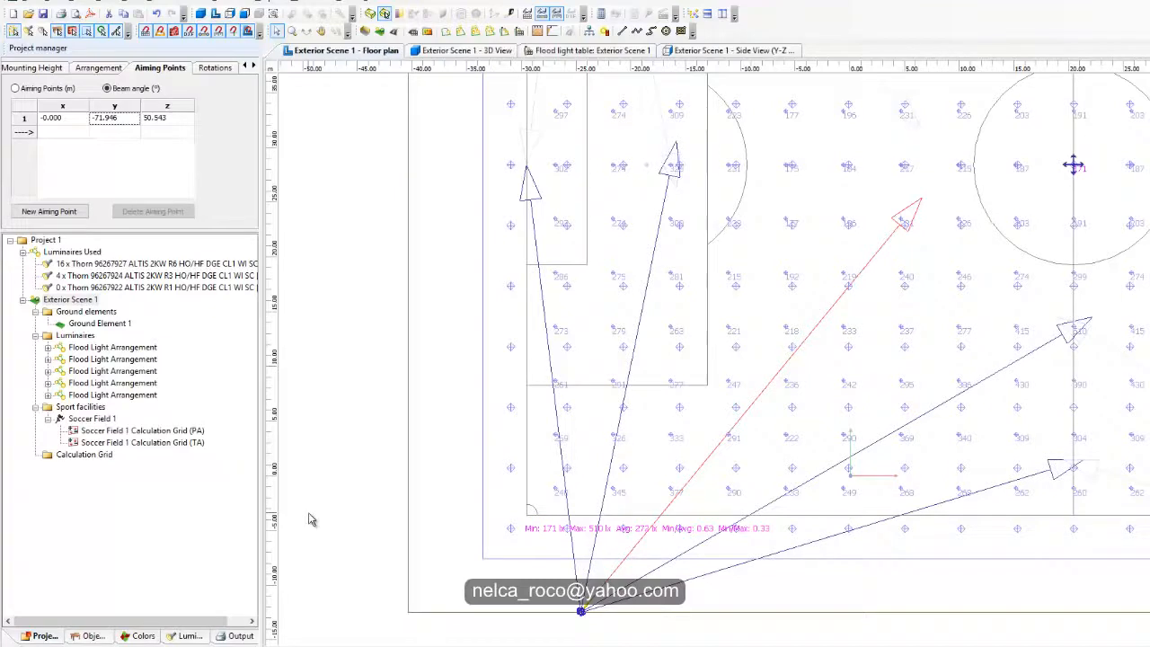
text(-70)
key(Return)
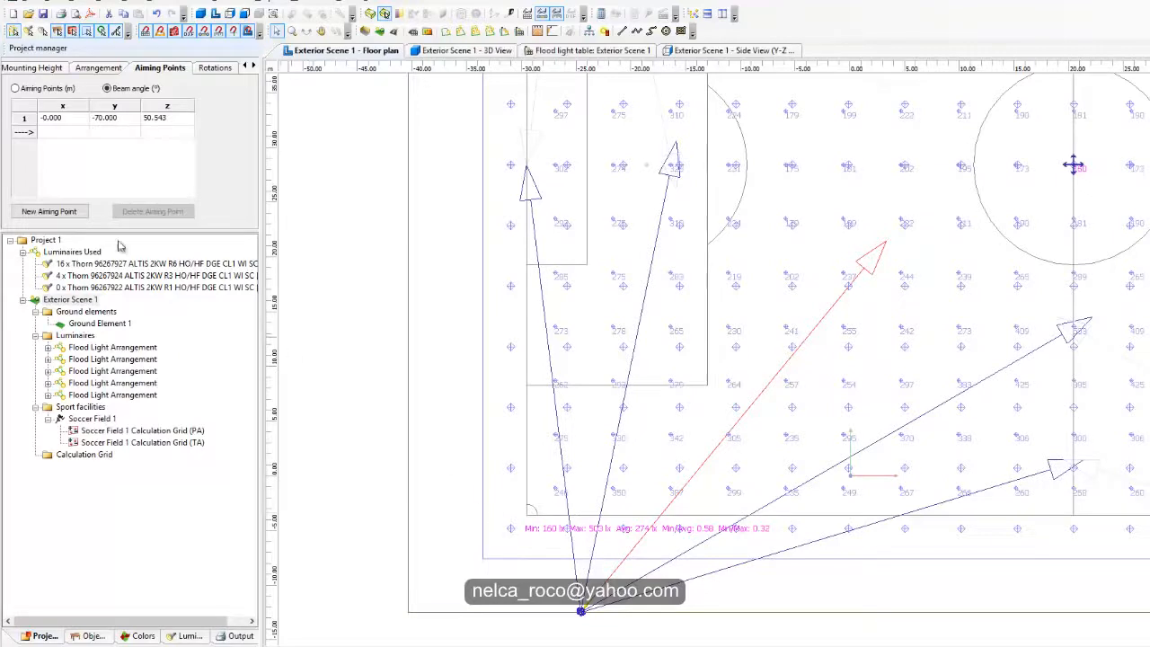
Step: Change the selected arrangement's luminaire to Thorn 96267922 ALTIS 2KW R1 HO/HF DGE CL1 WI SC
click(30, 68)
click(6, 67)
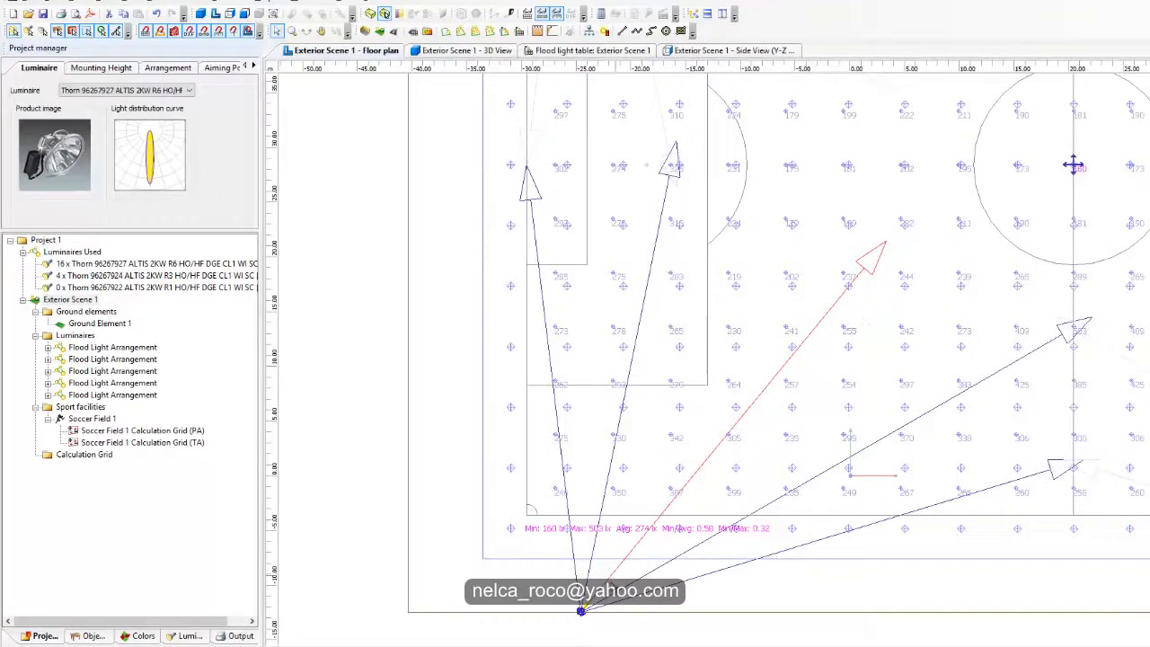
click(176, 70)
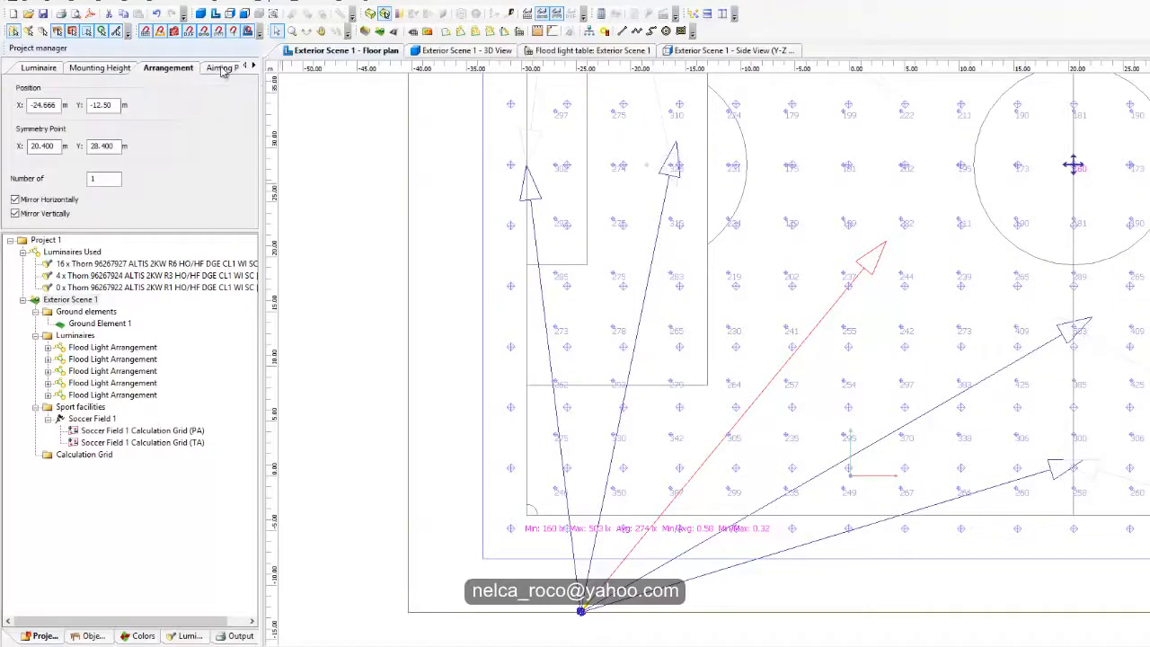
click(218, 70)
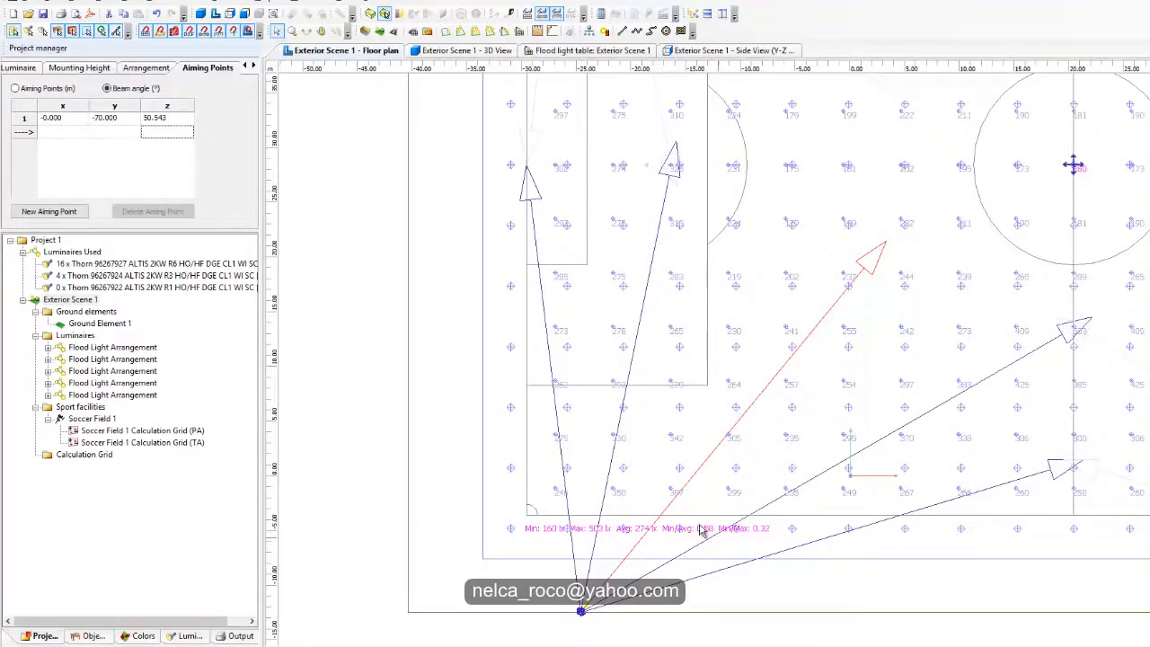
middle_drag(885, 360, 757, 430)
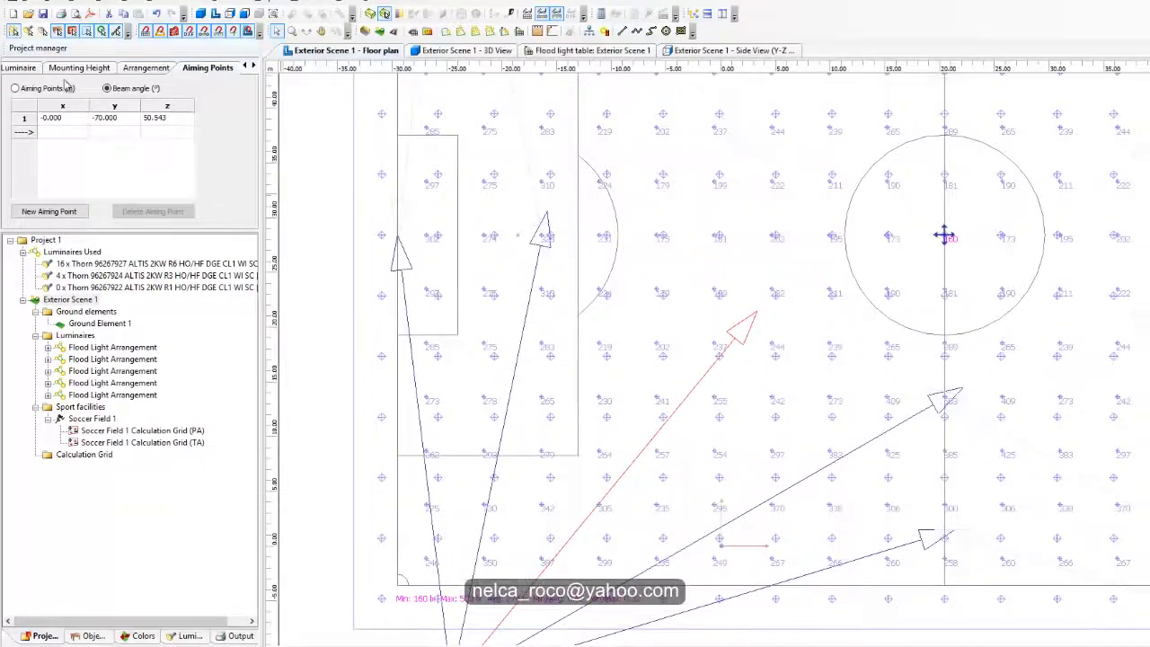
click(19, 68)
click(77, 92)
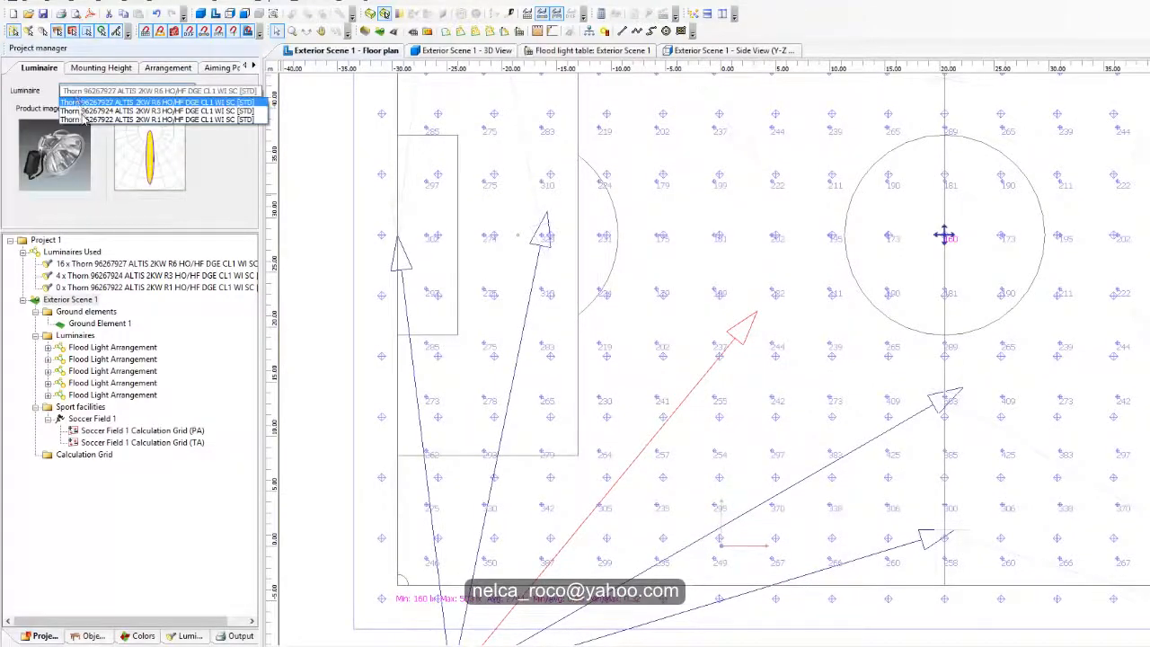
click(86, 120)
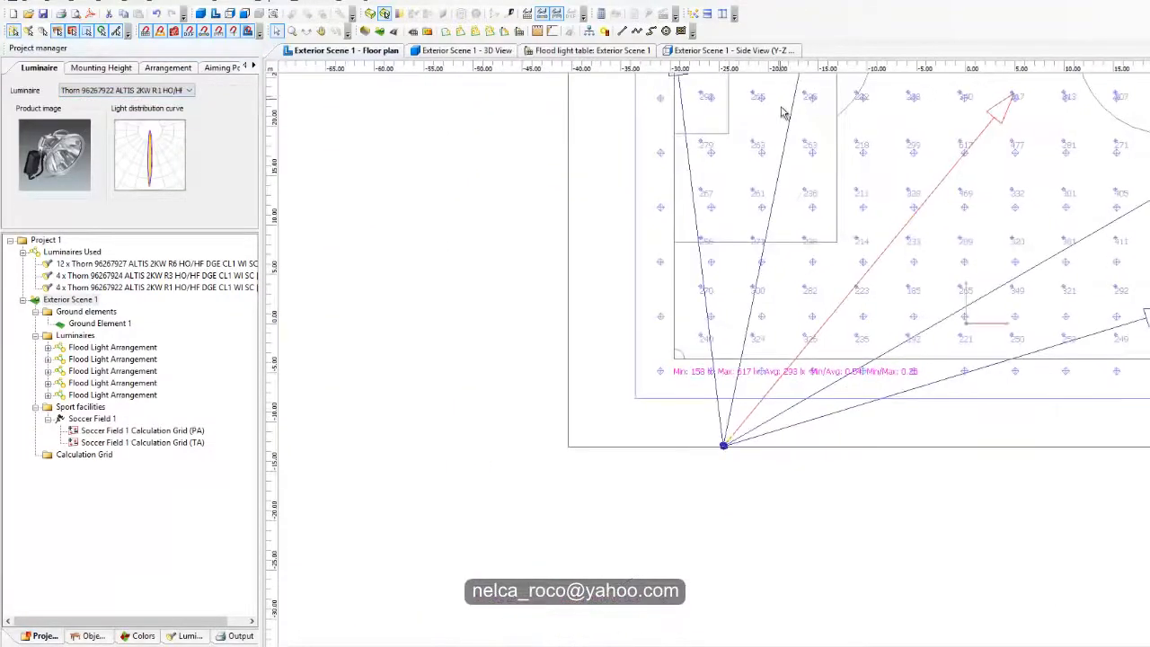
Step: Check the arrangement's mounting height and beam angles, and review the PA grid values with the R1 luminaire
click(106, 69)
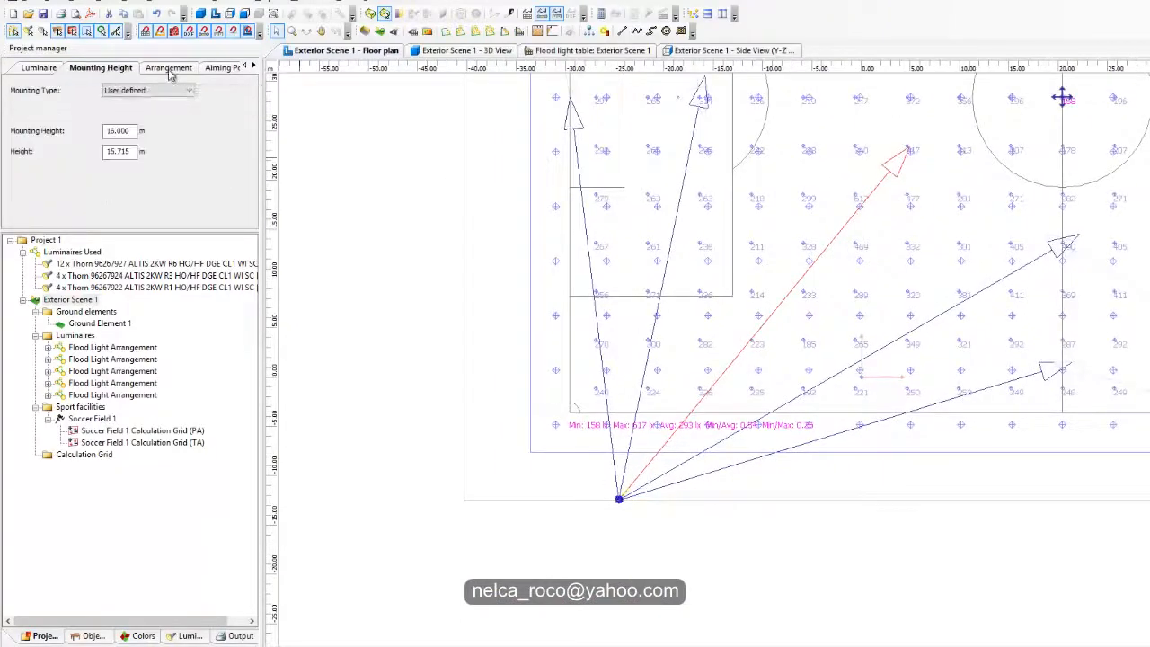
click(169, 69)
click(223, 68)
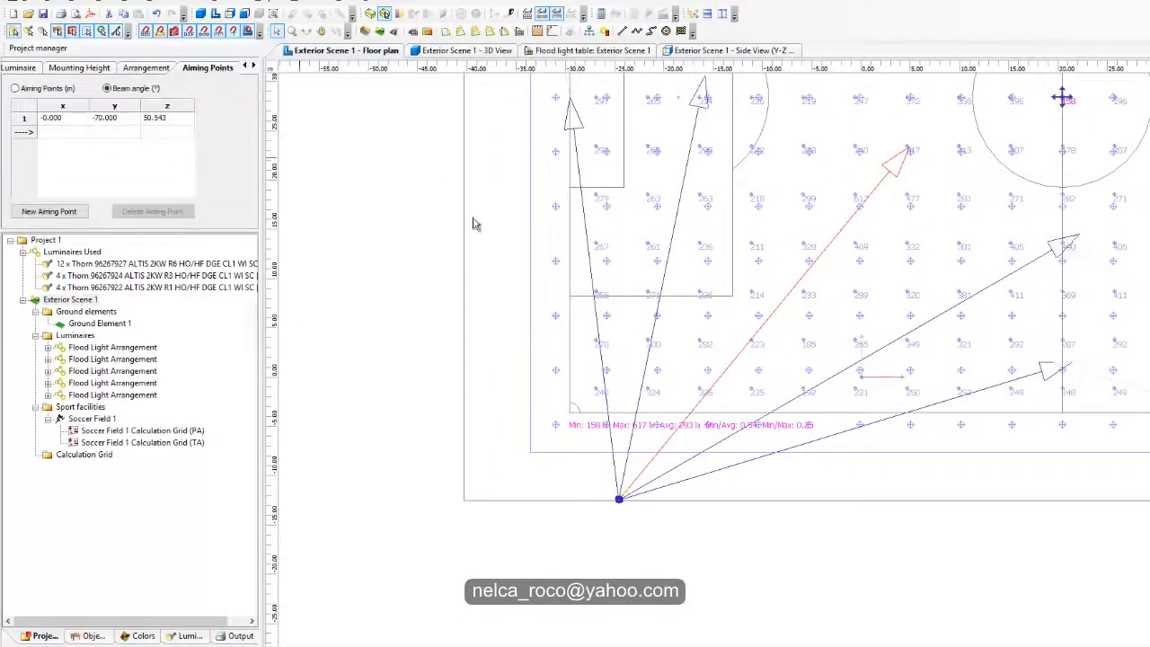
middle_drag(829, 282, 739, 323)
scroll(996, 192, up, 2)
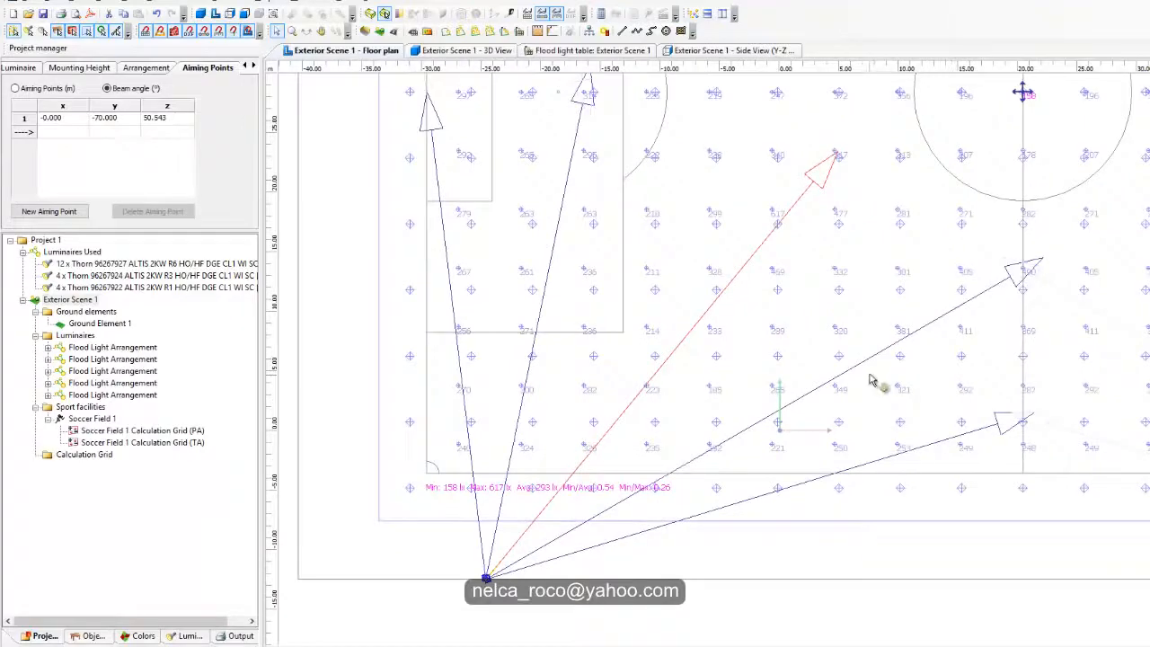
middle_drag(870, 381, 881, 355)
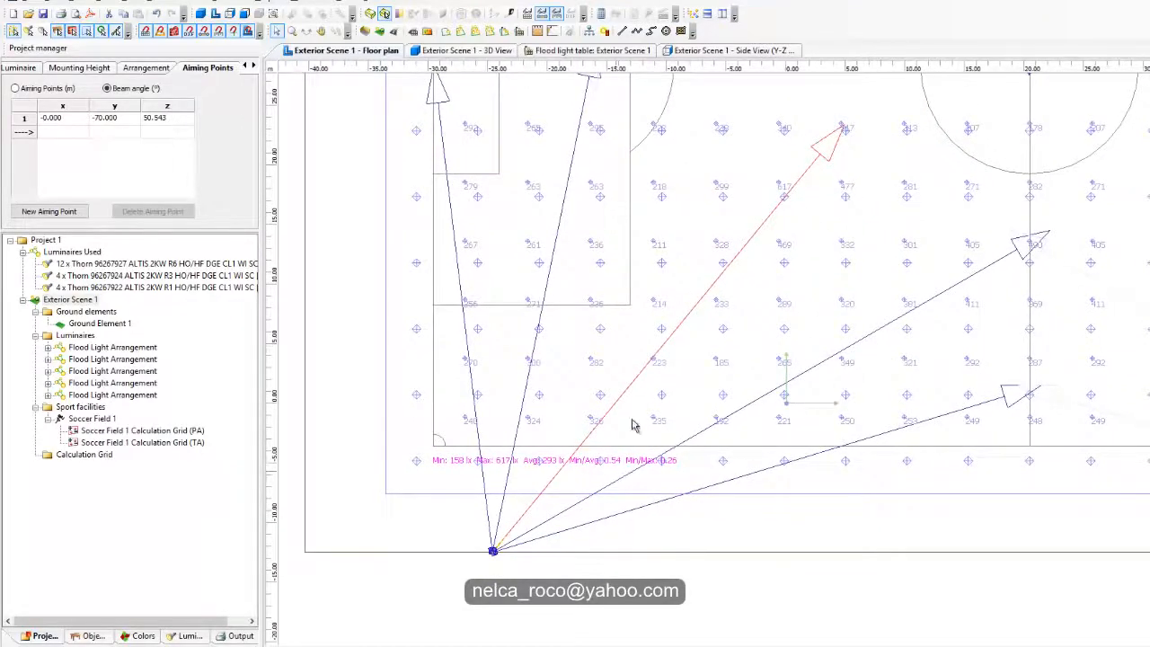
middle_drag(616, 338, 628, 365)
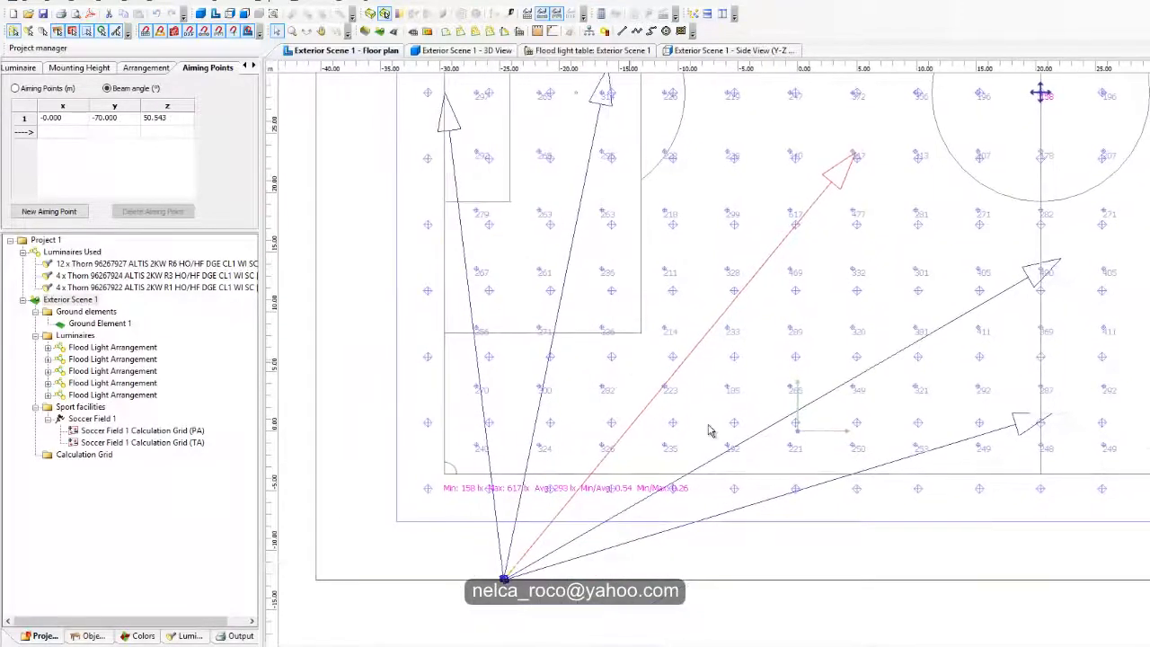
Step: Set the y beam angle of the arrangement aimed nearest the touchline to -70°
click(1008, 427)
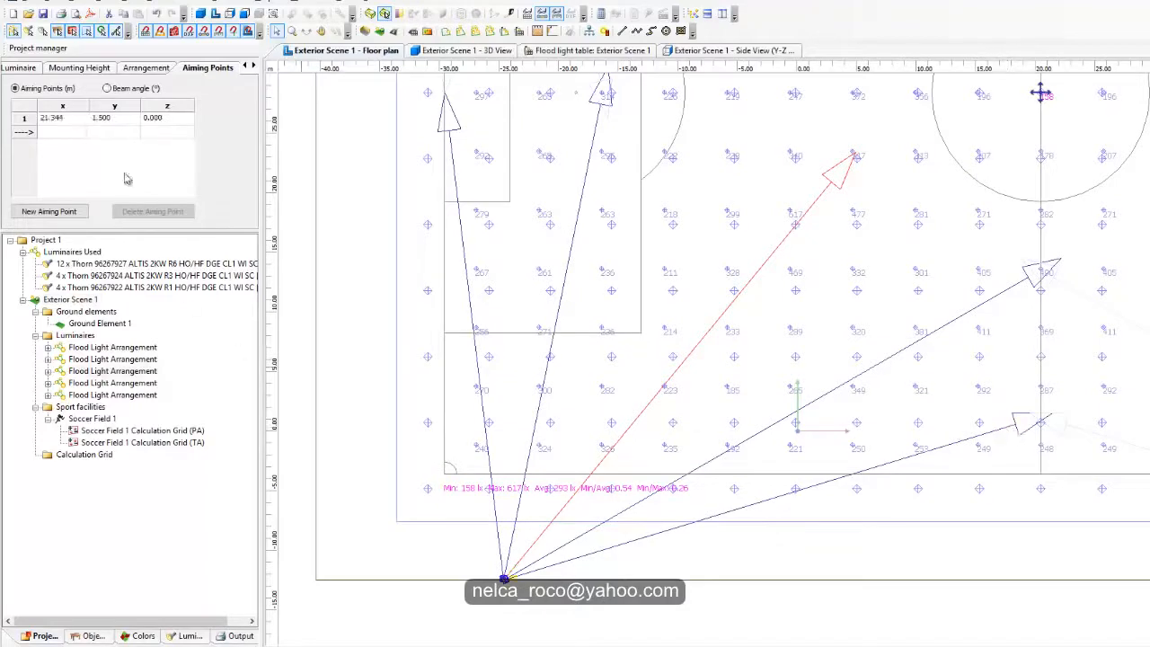
click(115, 89)
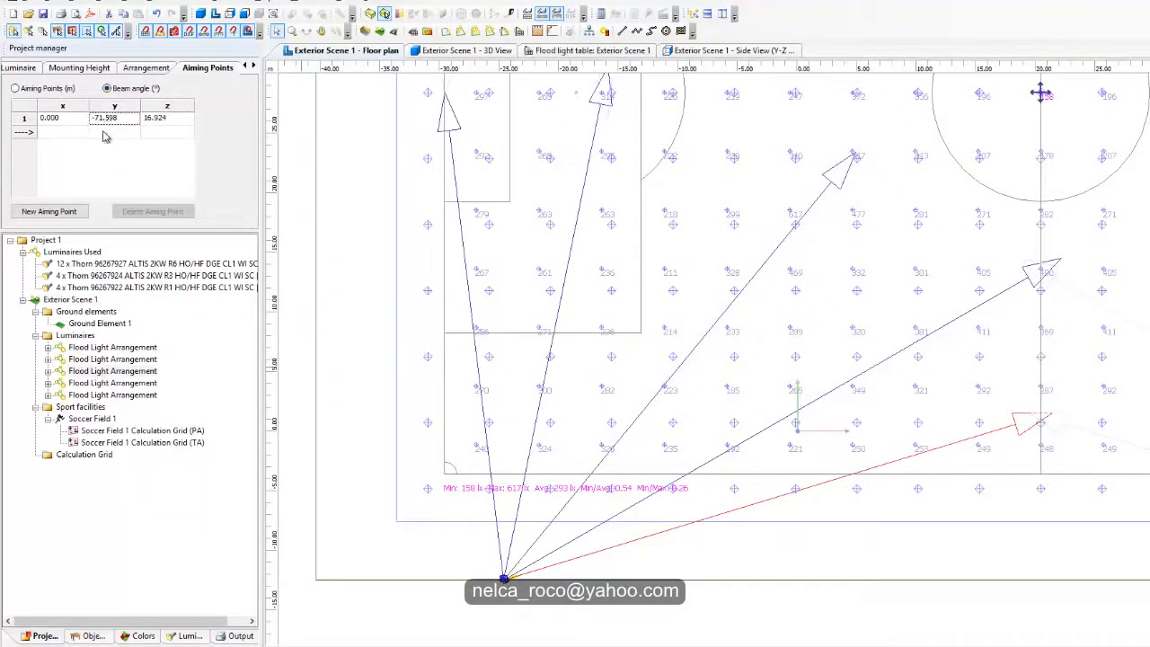
text(-70)
key(Return)
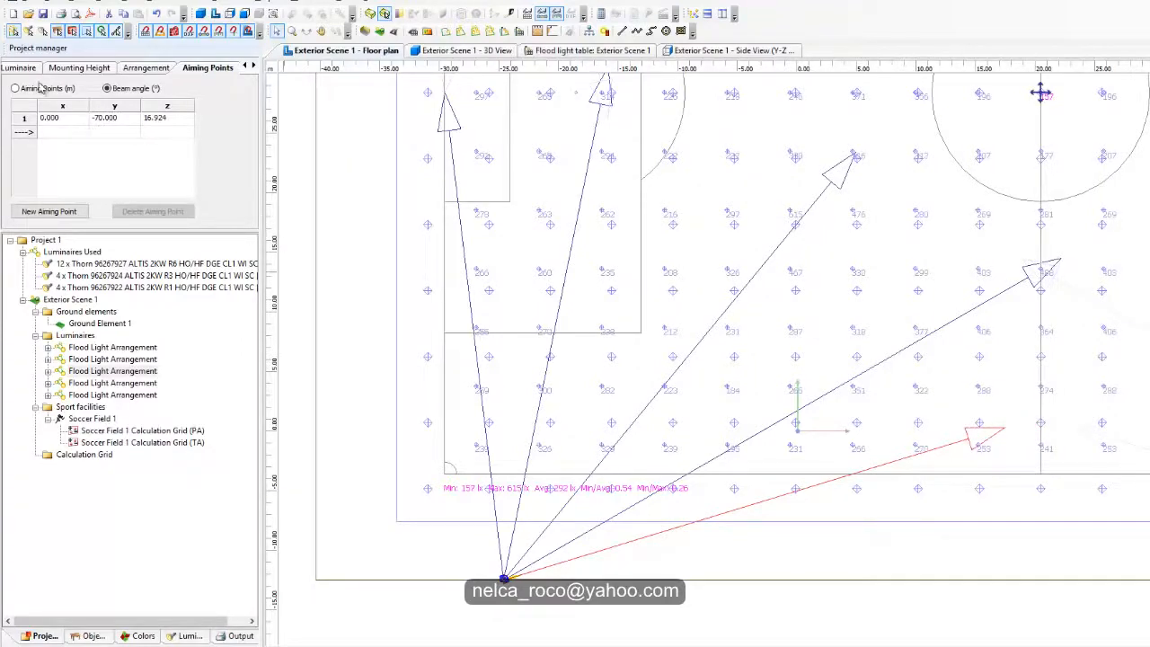
Step: Try the Thorn 96267922 R1 luminaire on the touchline arrangement, and return it to the 96267927 R6
click(27, 68)
click(90, 91)
click(95, 114)
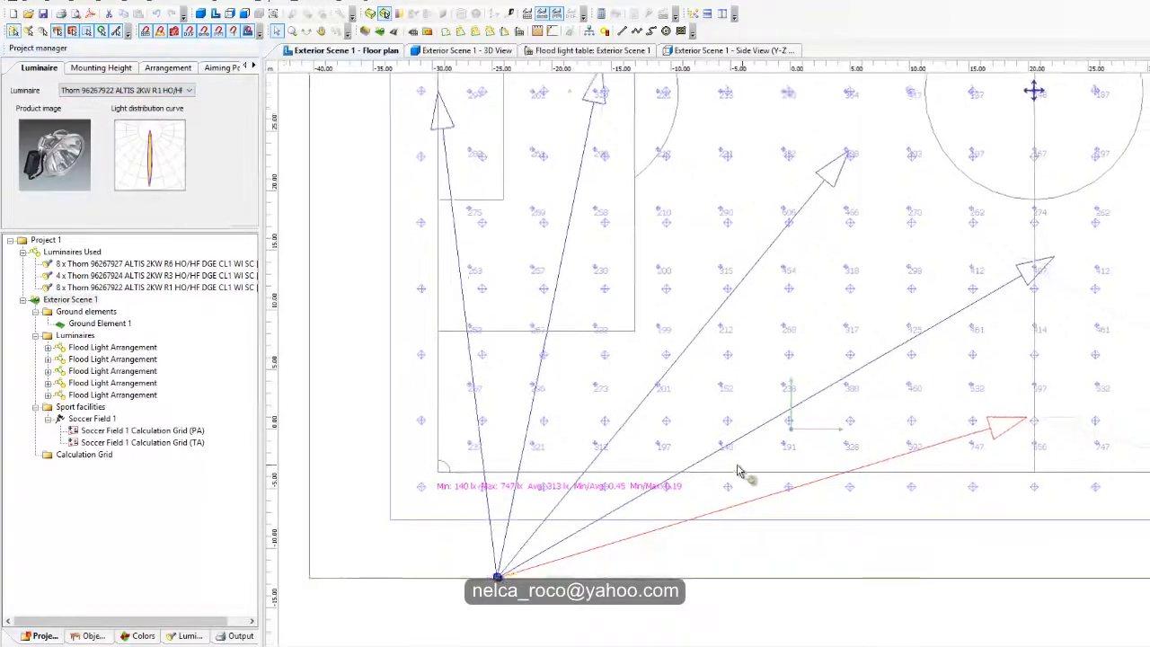
click(98, 91)
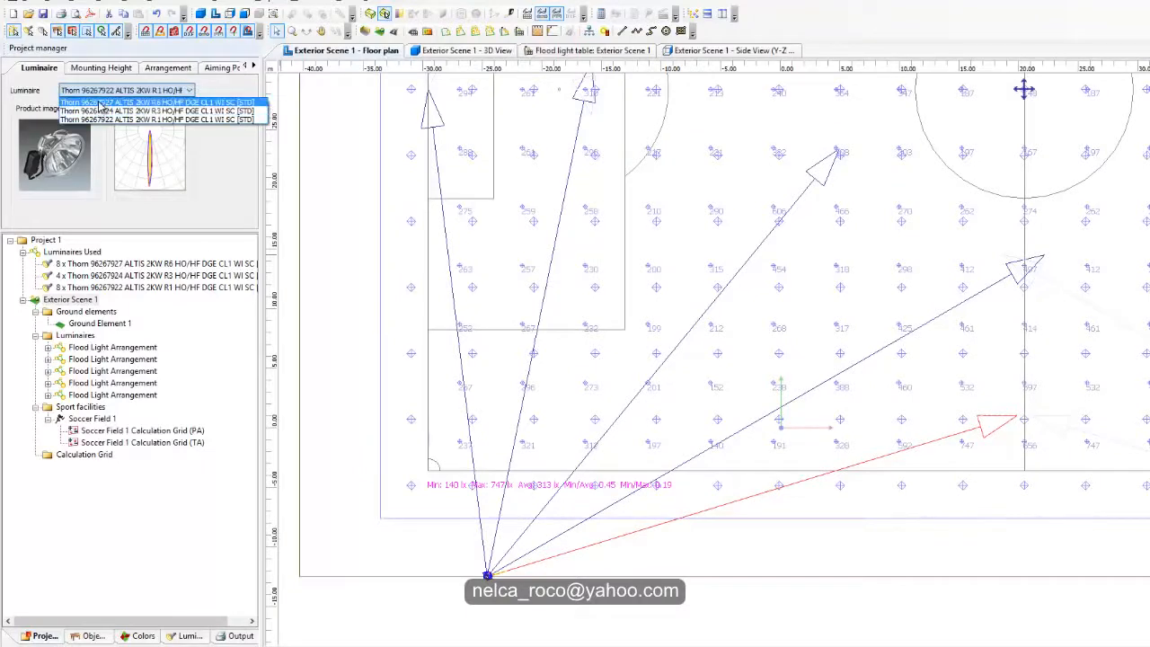
click(101, 102)
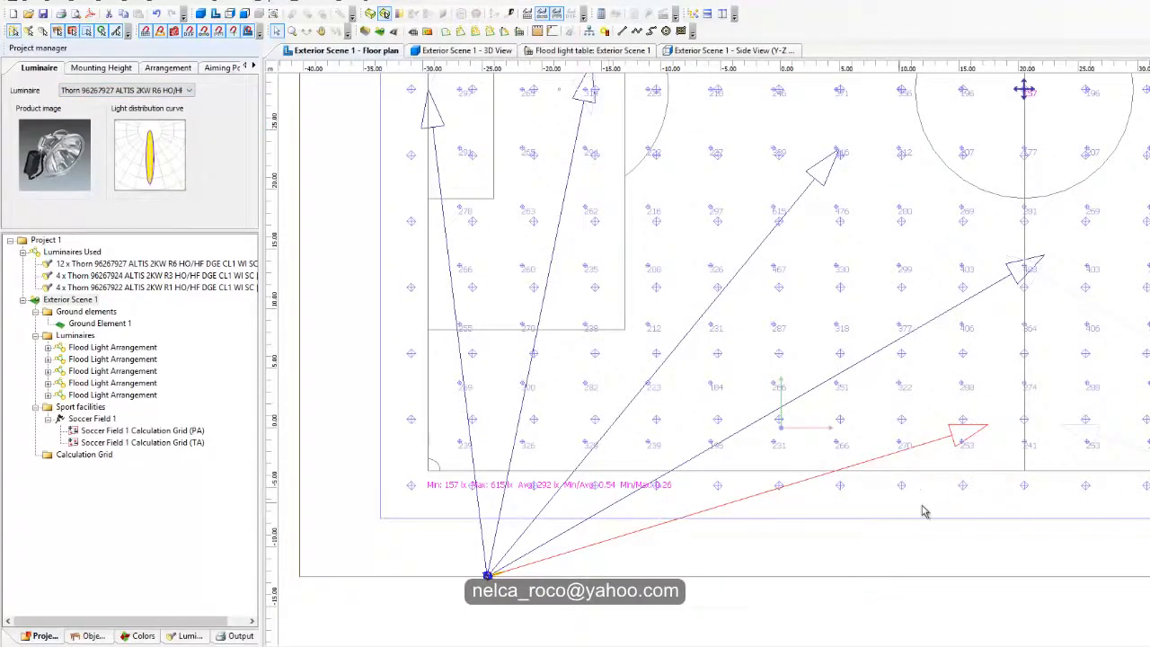
Step: Recheck the touchline arrangement's position and beam angles, and inspect the illuminance and uniformity values across the PA grid
middle_drag(954, 465, 950, 486)
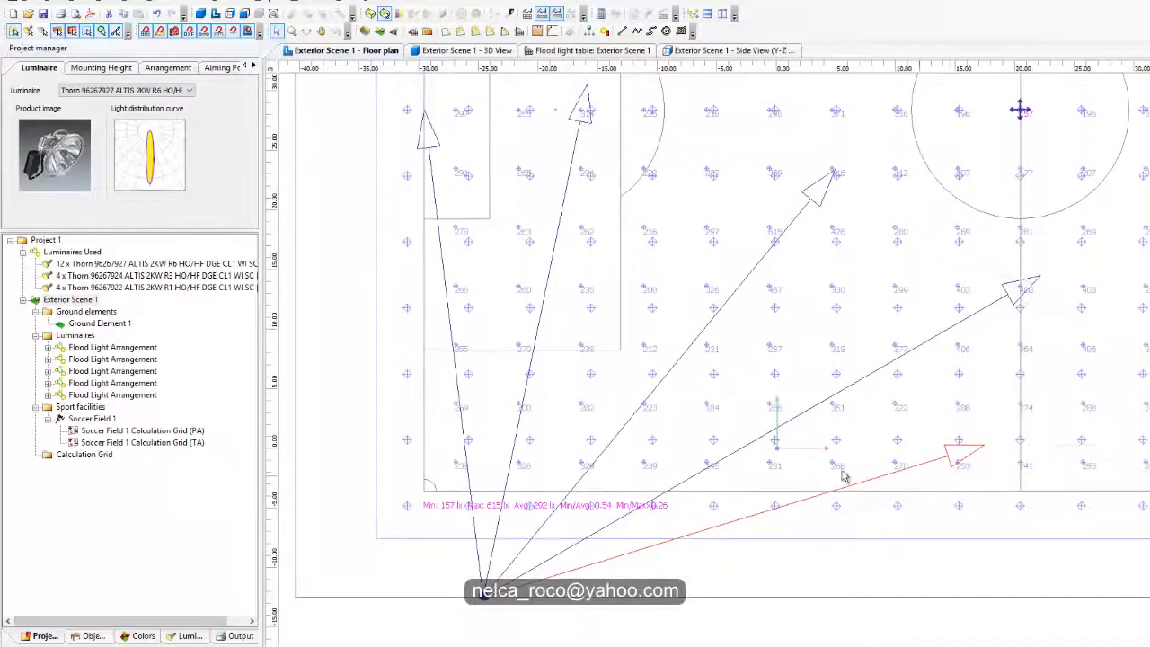
click(154, 72)
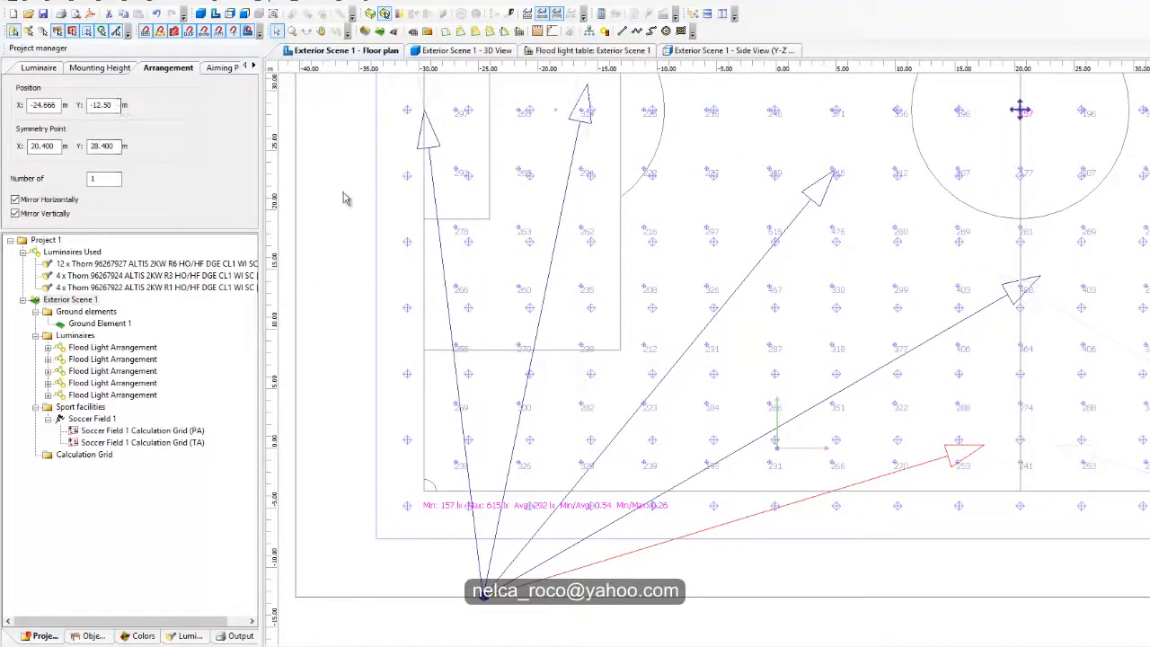
click(220, 69)
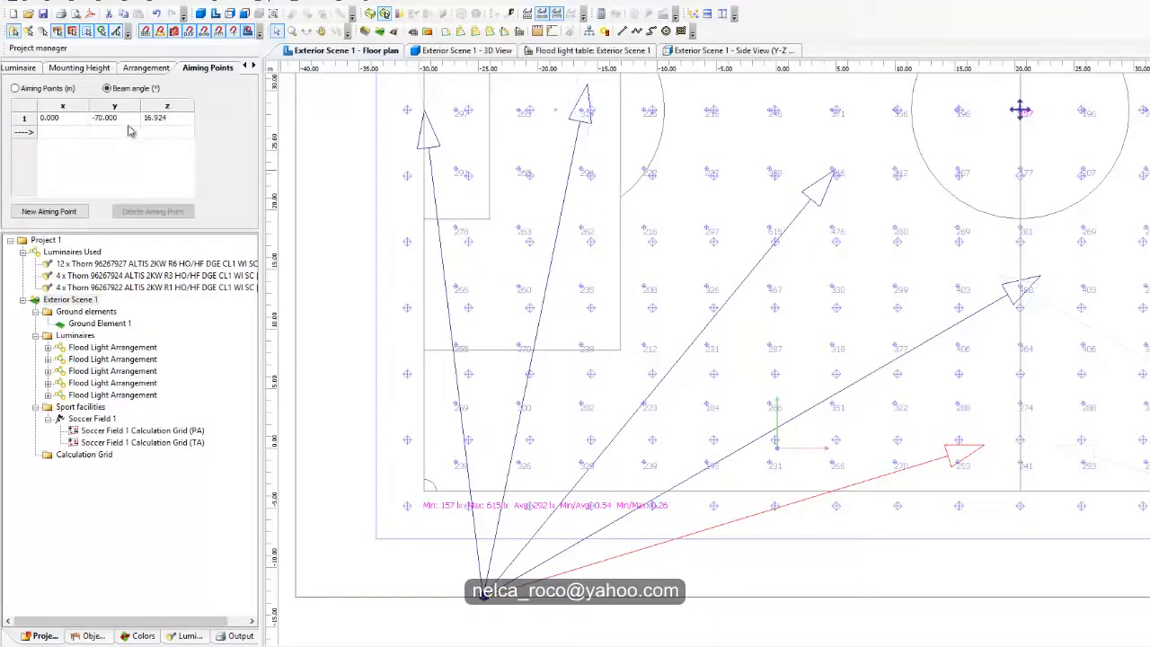
middle_drag(817, 472, 633, 418)
middle_drag(634, 355, 846, 373)
scroll(776, 483, down, 3)
scroll(771, 341, up, 2)
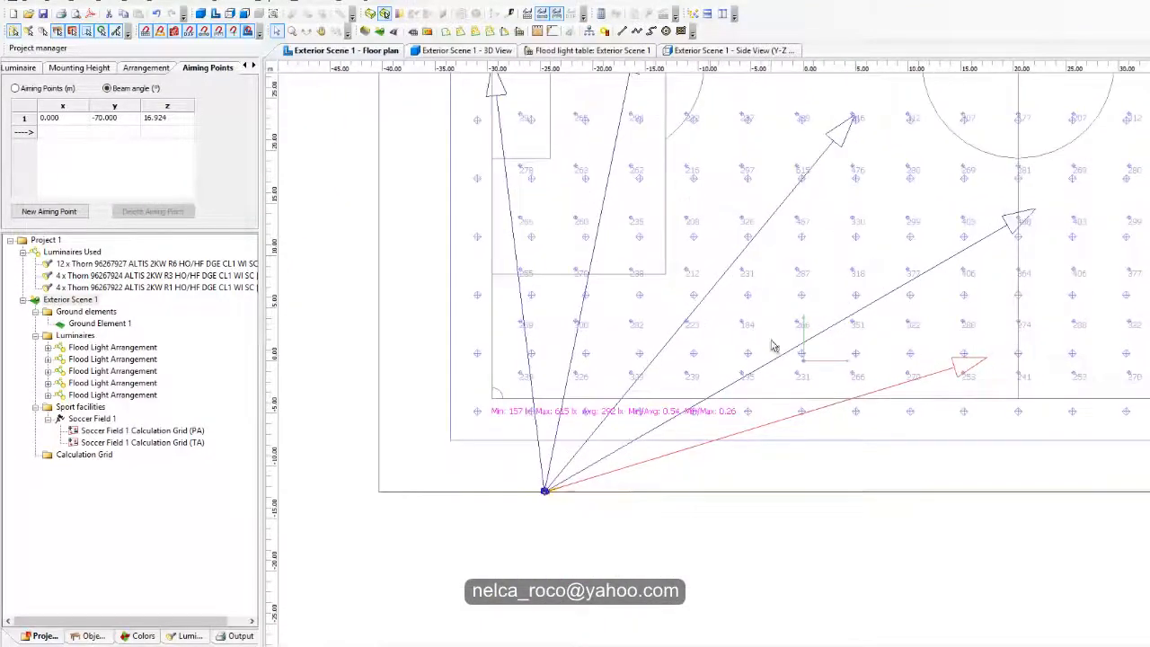
middle_drag(703, 354, 683, 468)
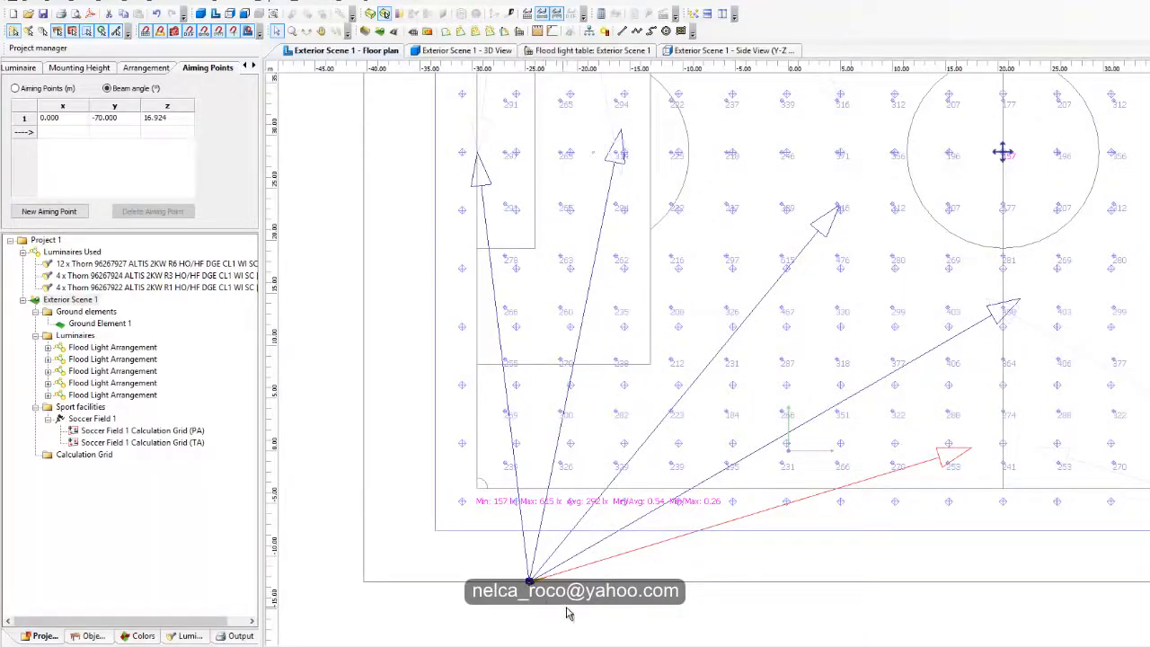
Step: Select all five flood light arrangements and set their mounting height to 20 m
click(513, 577)
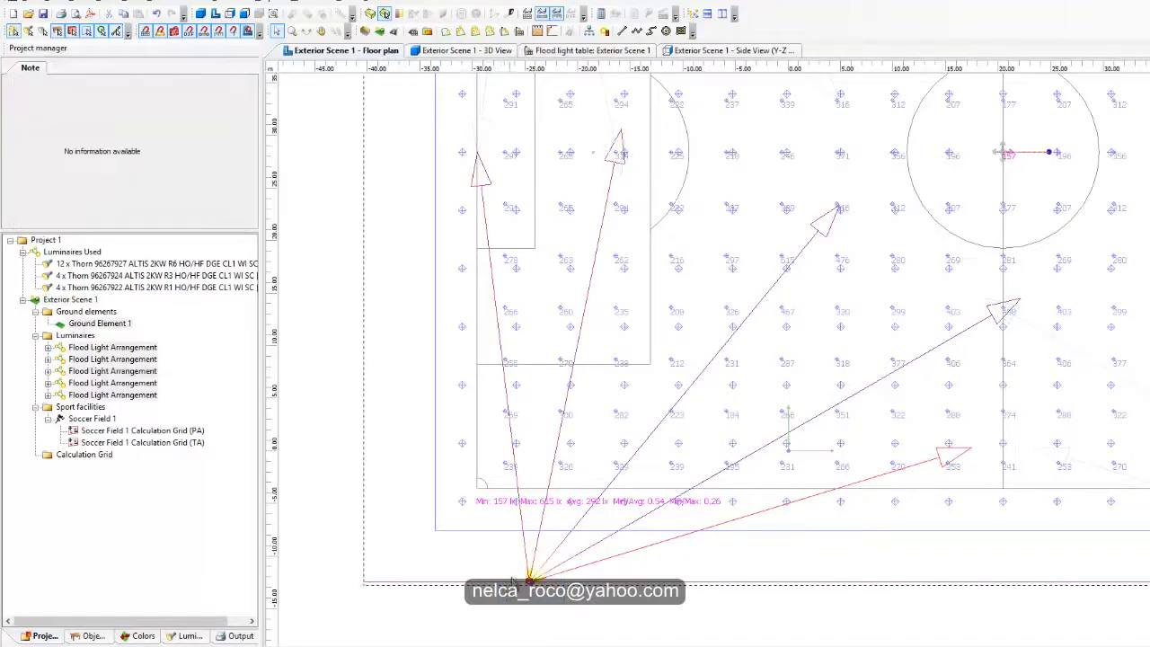
drag(449, 604, 363, 552)
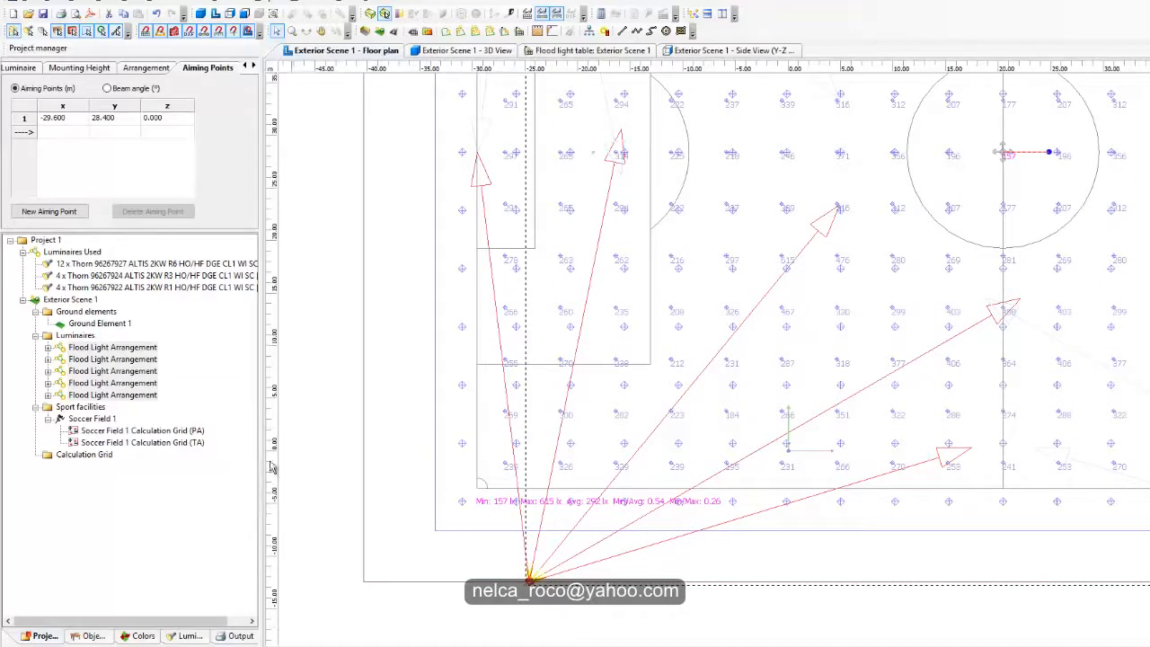
click(177, 383)
drag(159, 386, 136, 336)
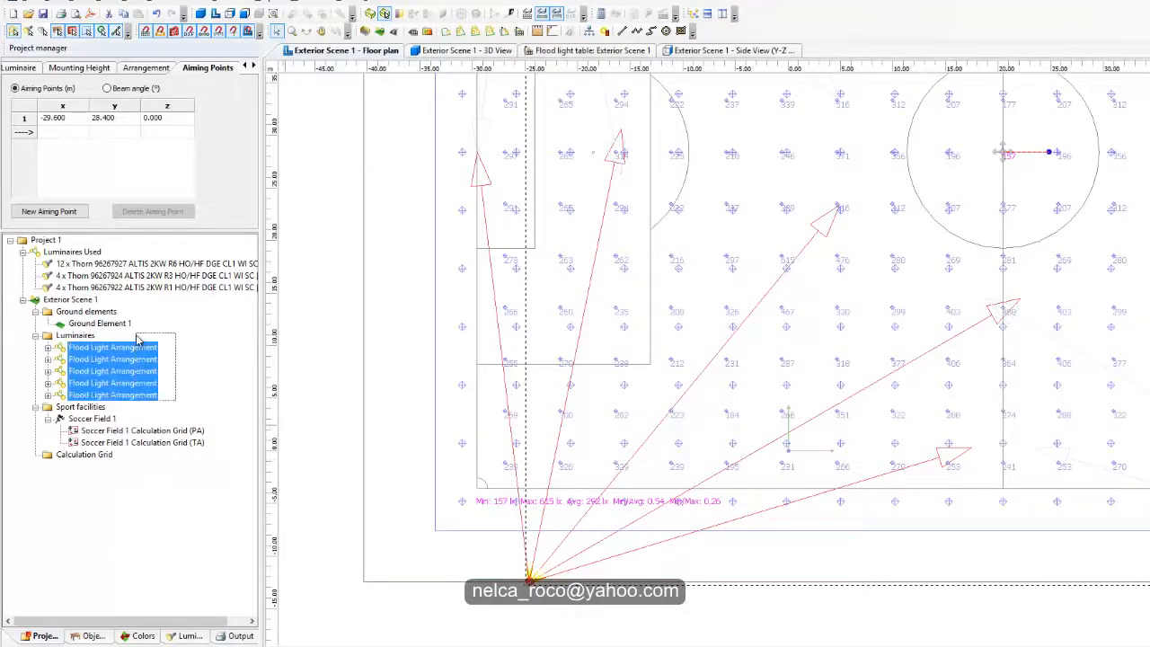
click(79, 68)
double_click(124, 131)
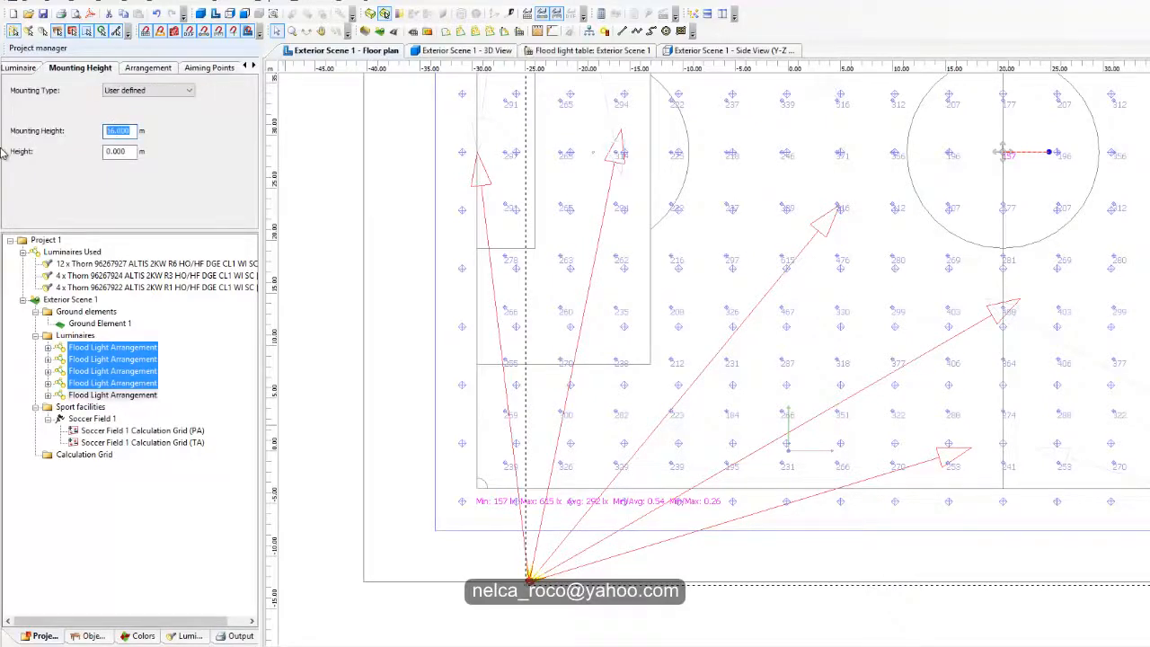
key(Return)
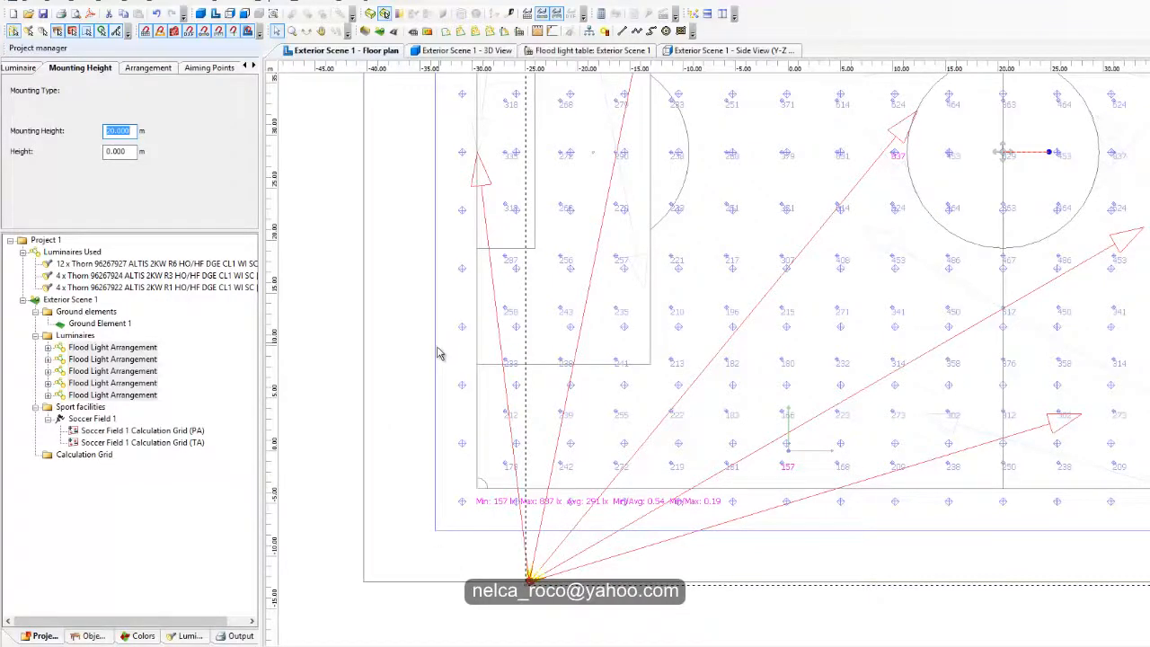
scroll(350, 287, down, 2)
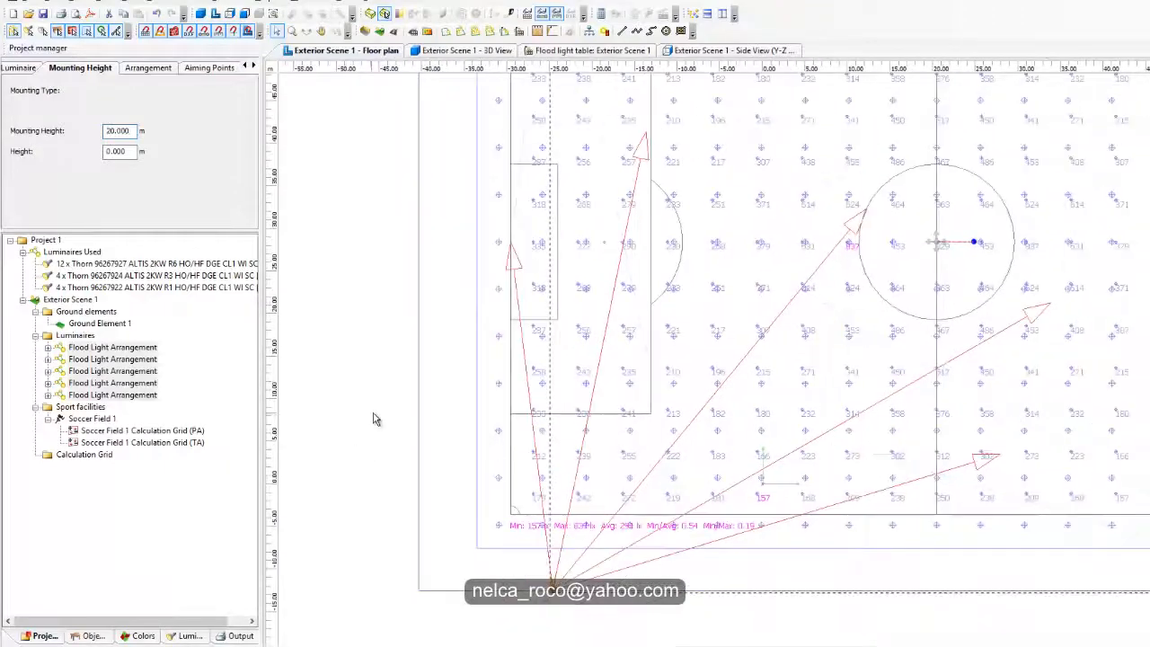
click(374, 407)
middle_drag(620, 562, 645, 447)
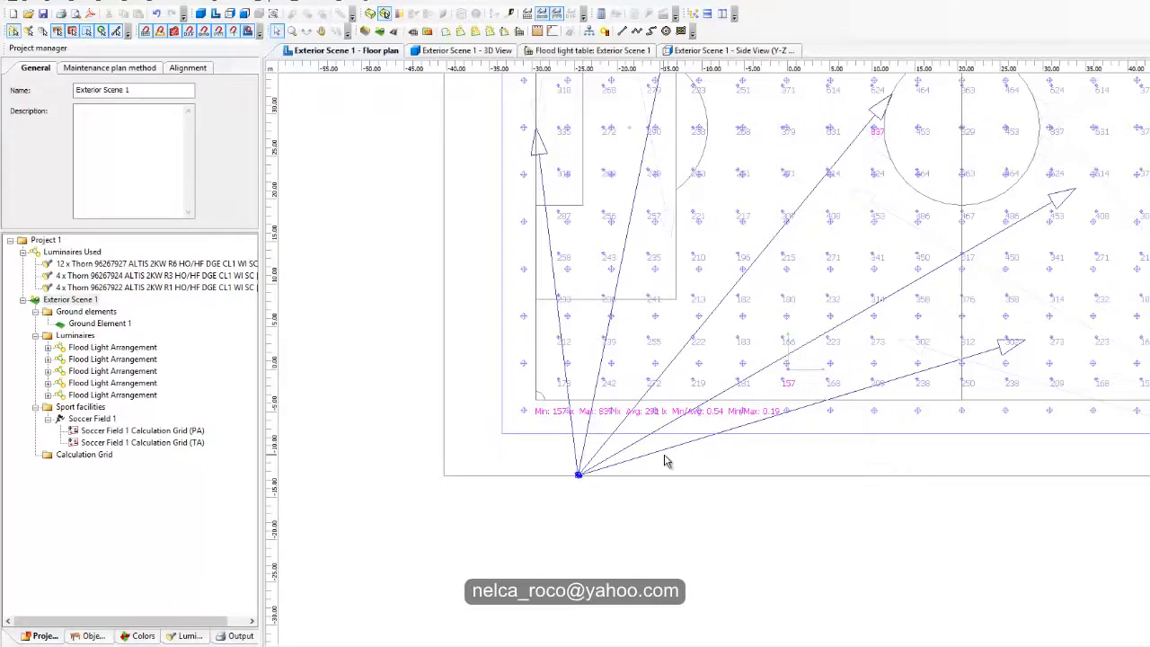
Step: Delete three flood light arrangements, keeping the one aimed across the halfway line and the one aimed into the penalty area
click(648, 462)
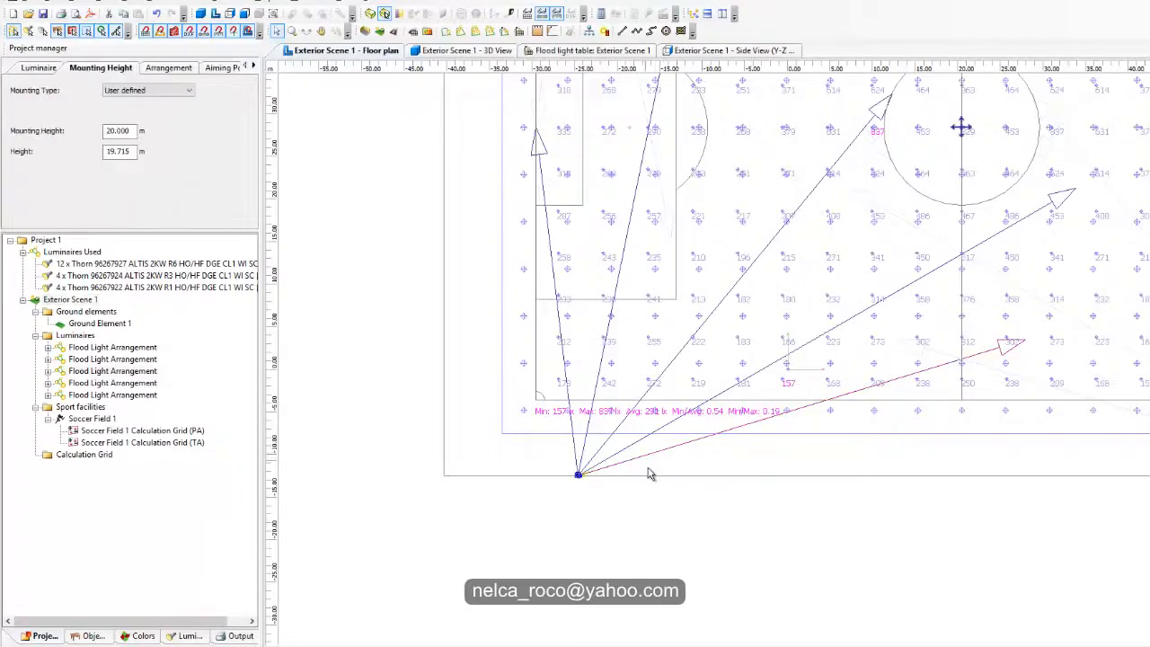
key(Delete)
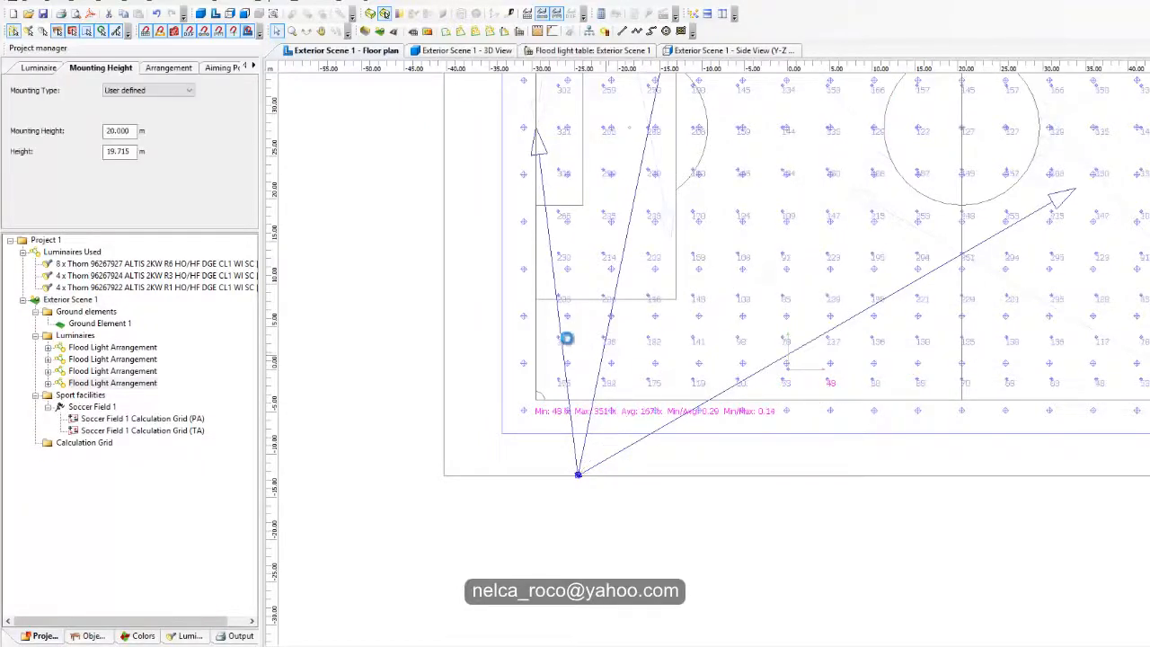
click(558, 334)
key(Delete)
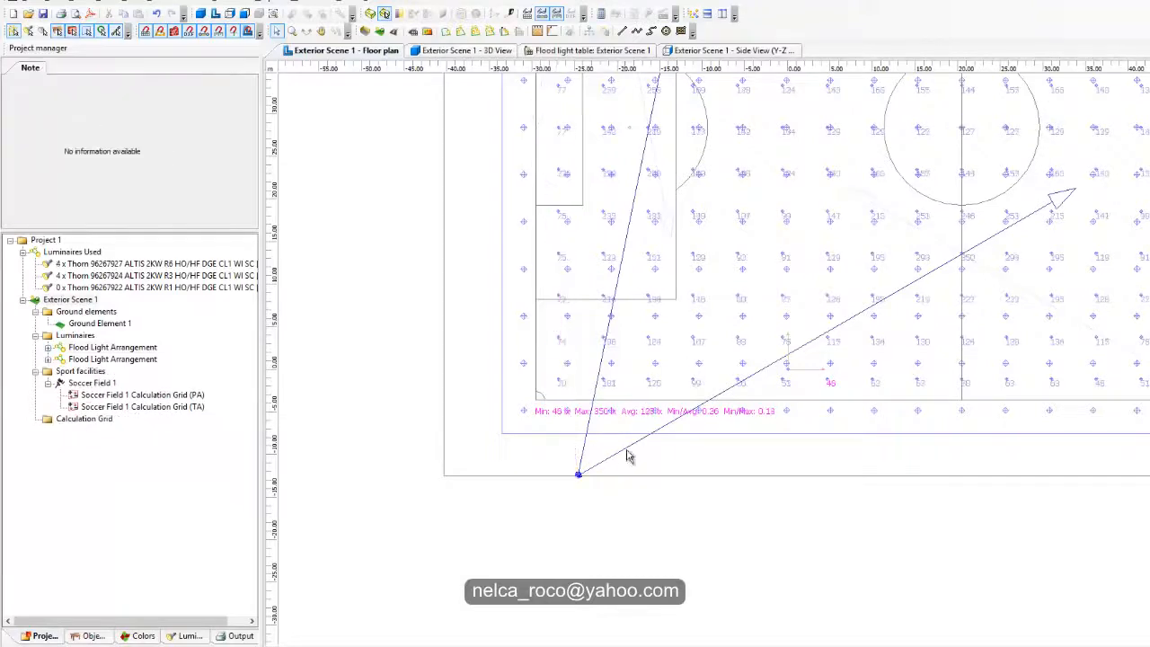
Step: Set the y beam angle of the flood light arrangement aimed across the halfway line to -70°
scroll(629, 457, up, 2)
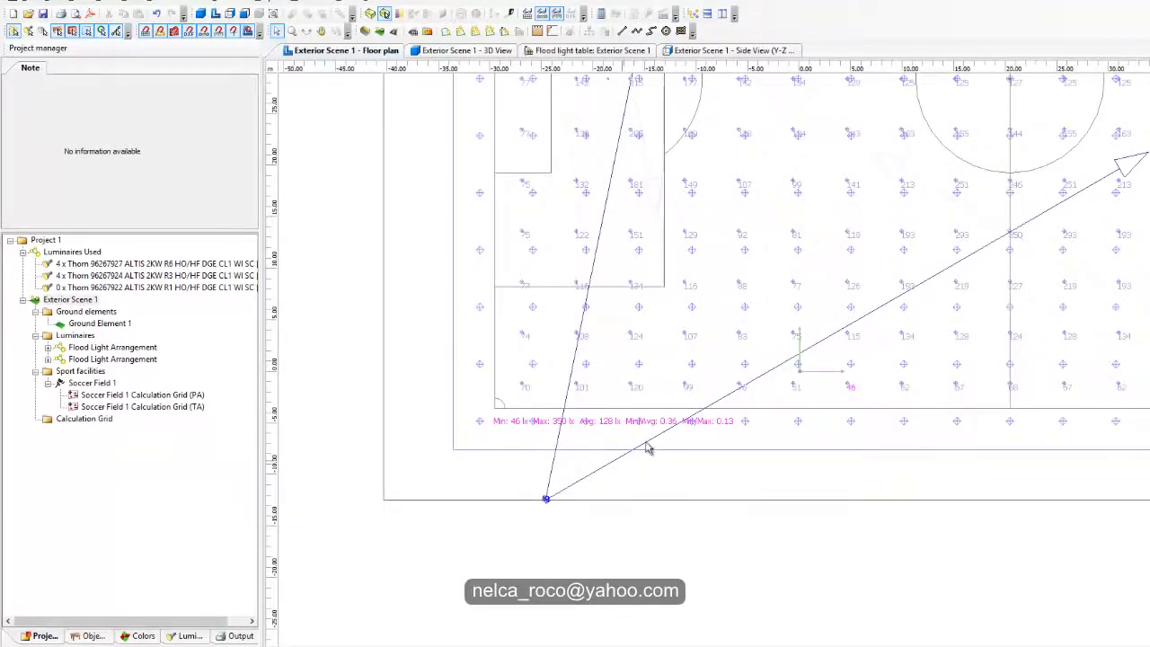
scroll(637, 451, up, 2)
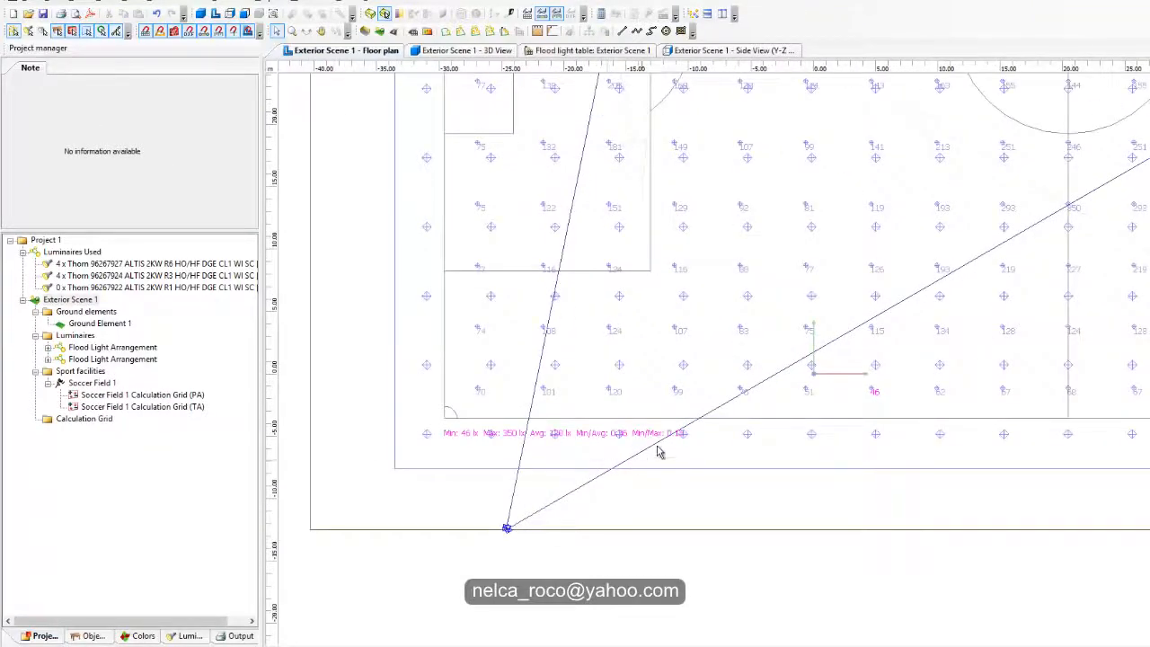
scroll(658, 449, down, 2)
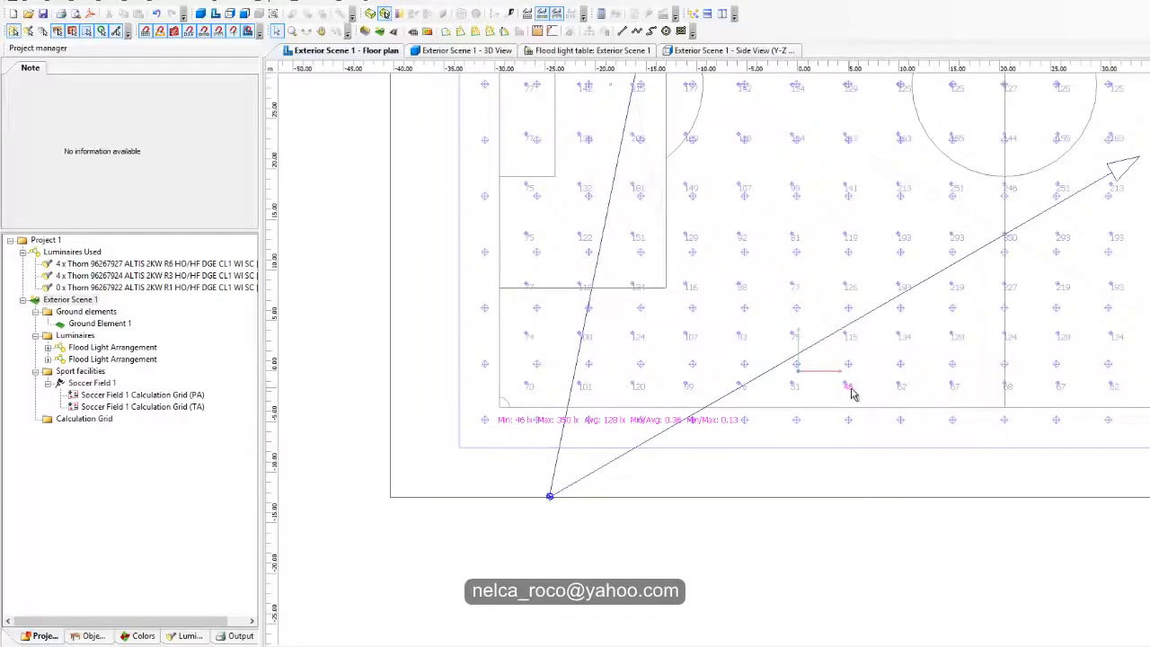
scroll(679, 434, up, 1)
scroll(647, 446, down, 1)
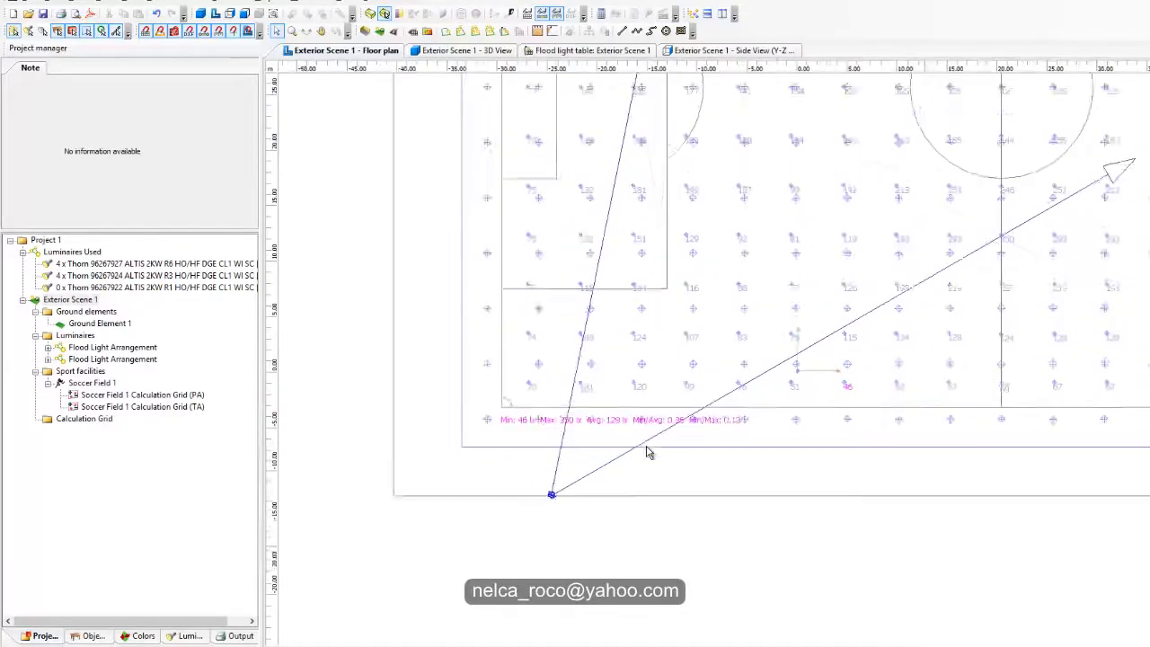
scroll(647, 447, down, 1)
middle_drag(747, 359, 722, 418)
click(805, 401)
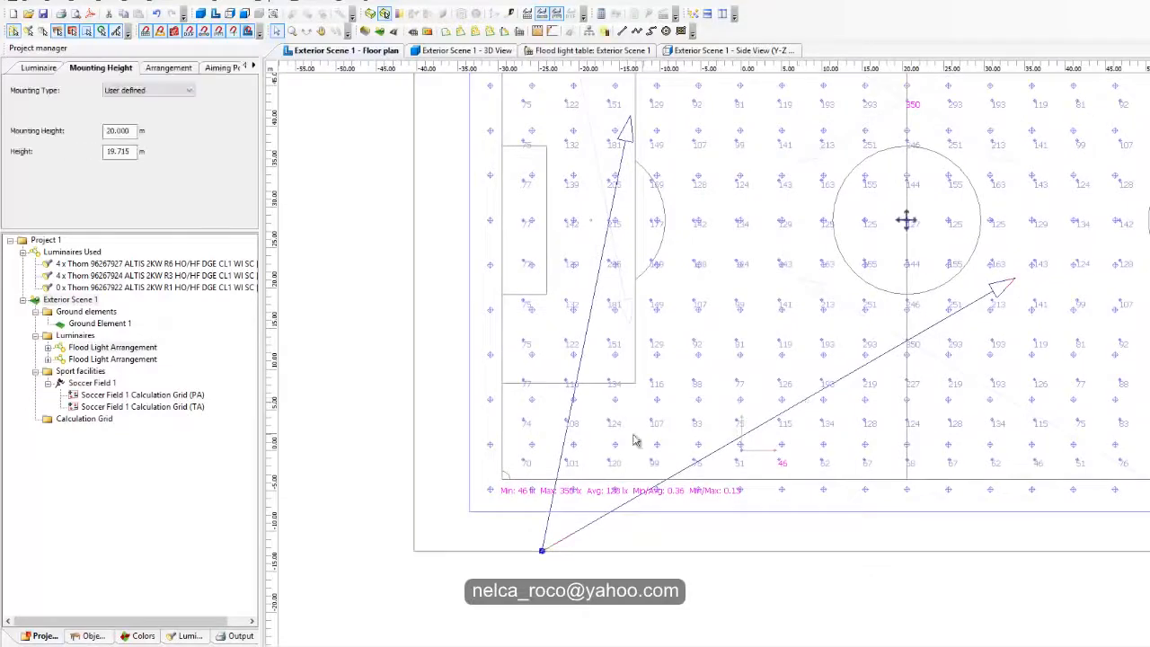
click(168, 72)
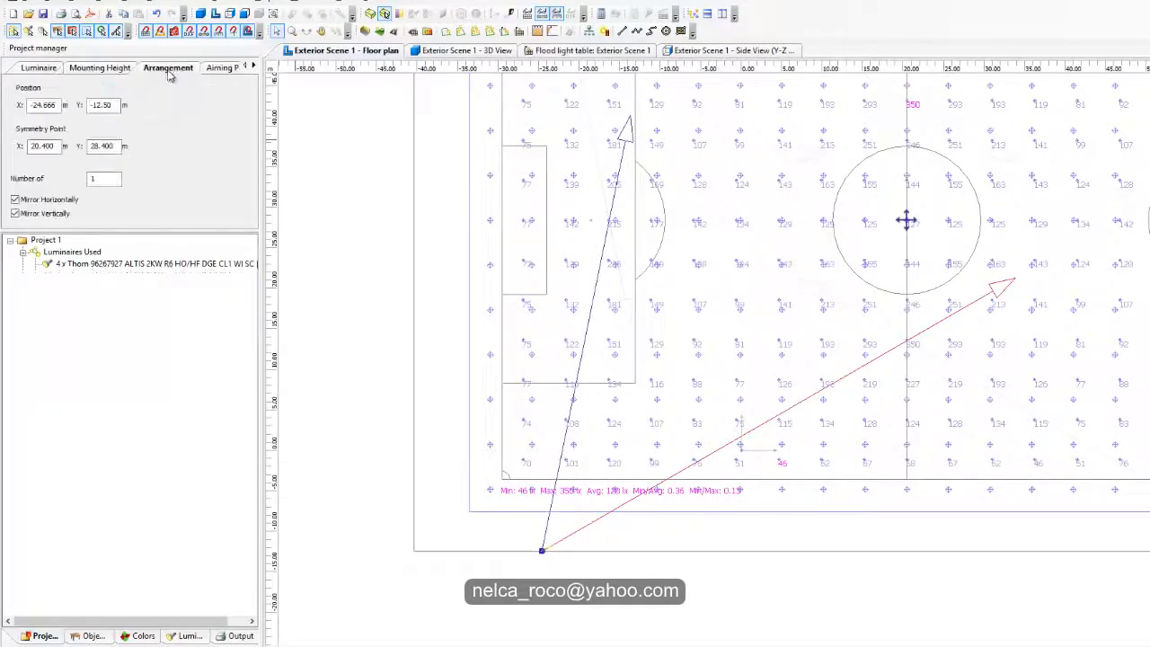
click(220, 68)
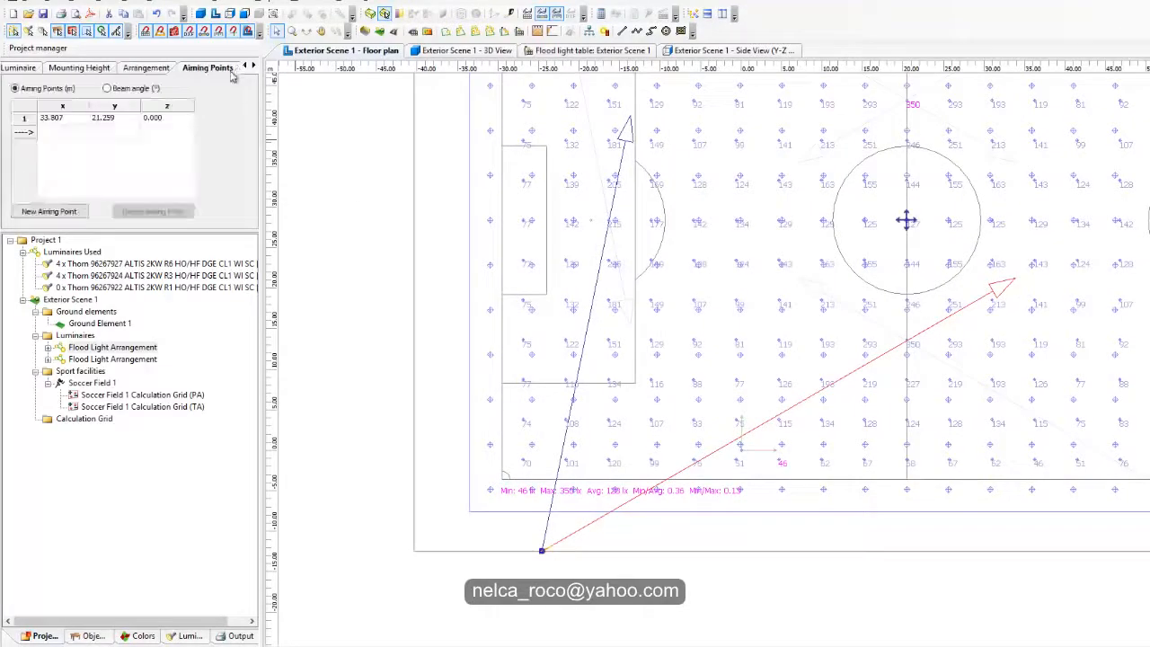
click(107, 88)
click(109, 121)
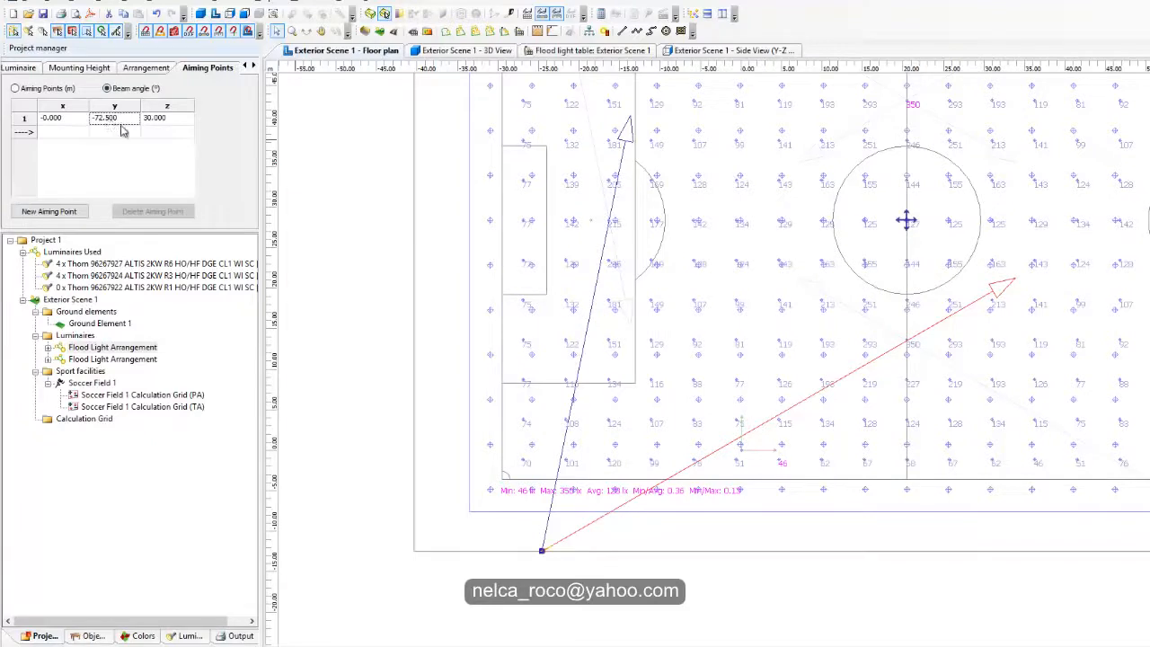
text(-70)
key(Return)
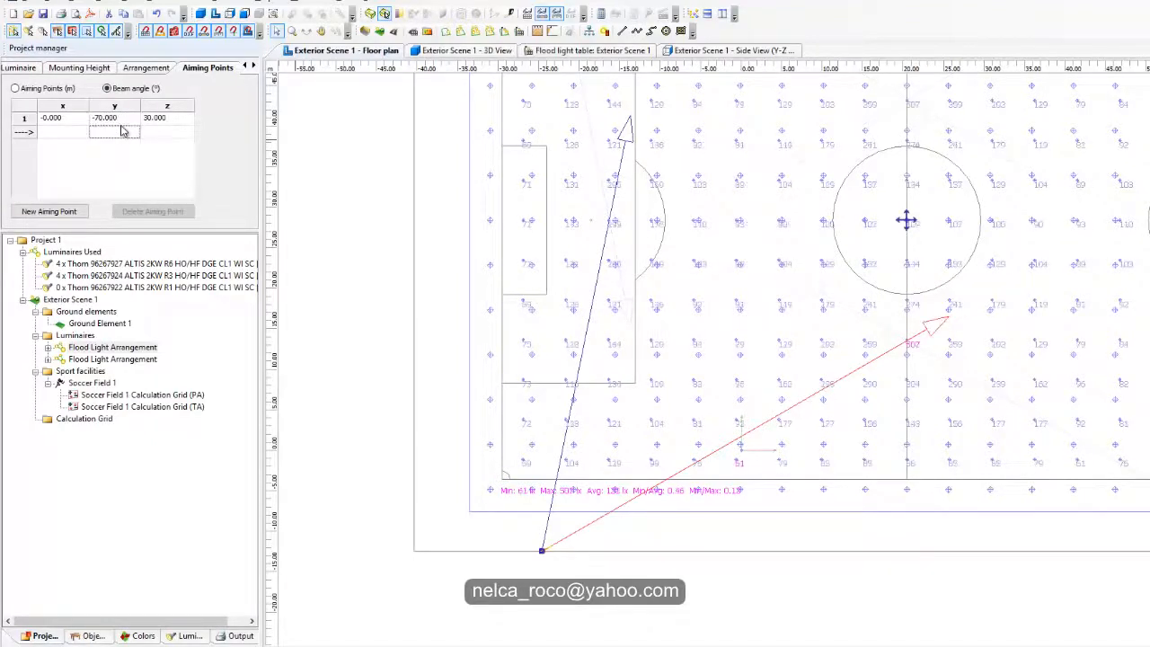
click(167, 132)
Step: Try the Thorn 96267922 R1 and 96267924 R3 luminaires on the halfway-line arrangement, and assign it the 96267927 R6
click(29, 70)
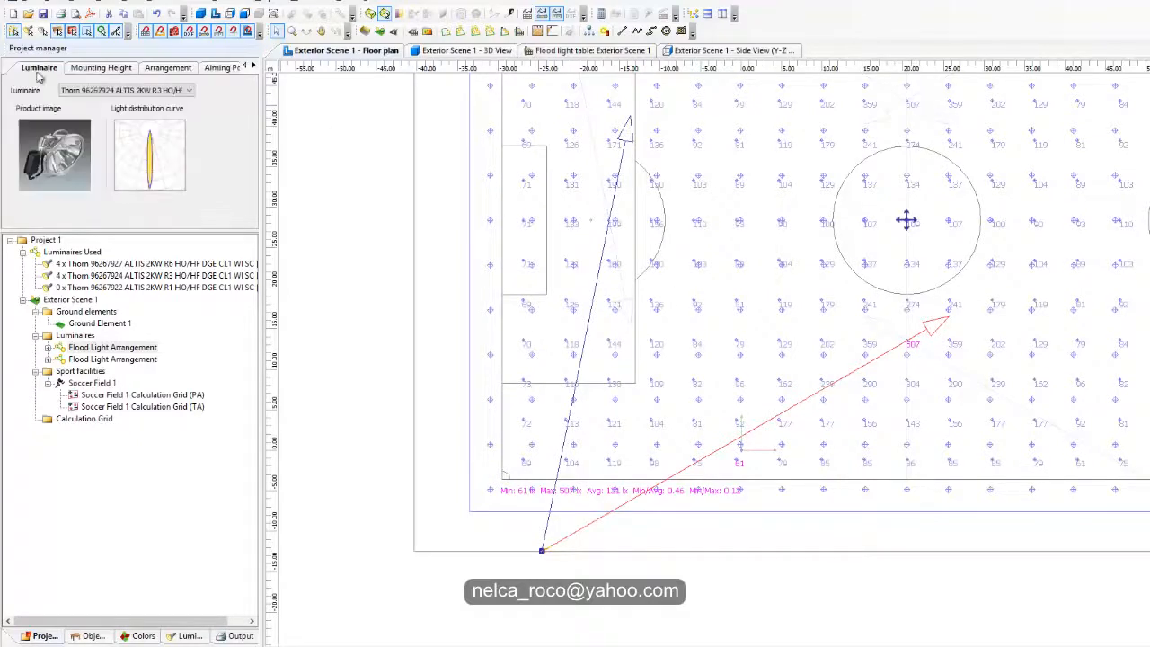
click(93, 70)
click(39, 70)
click(125, 90)
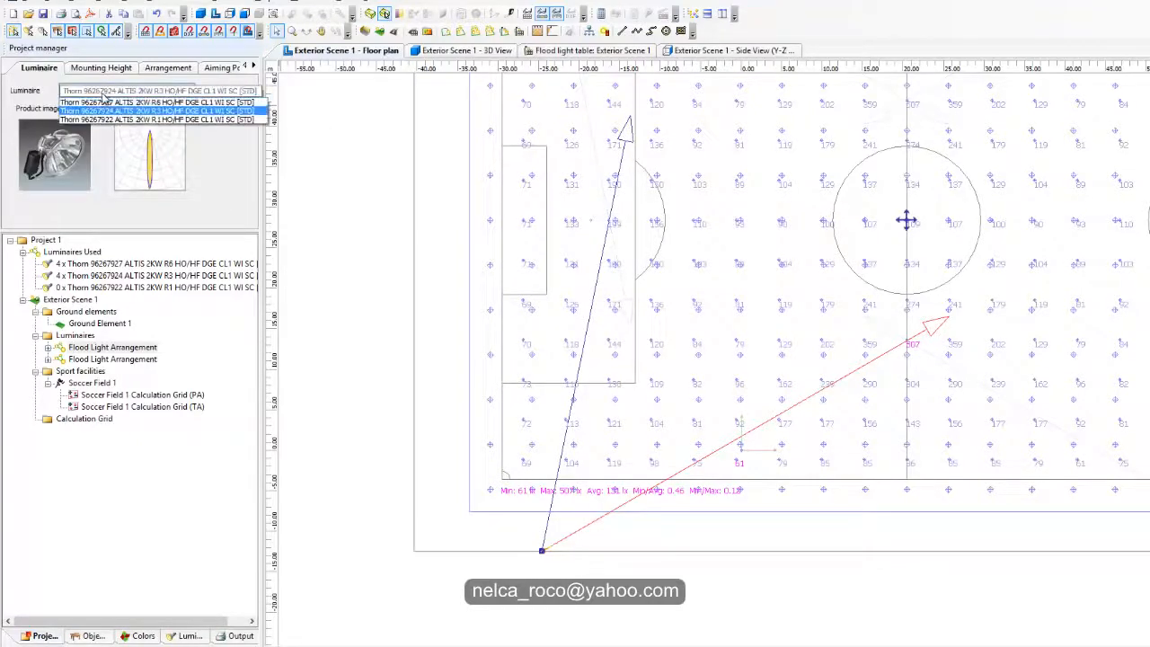
click(106, 123)
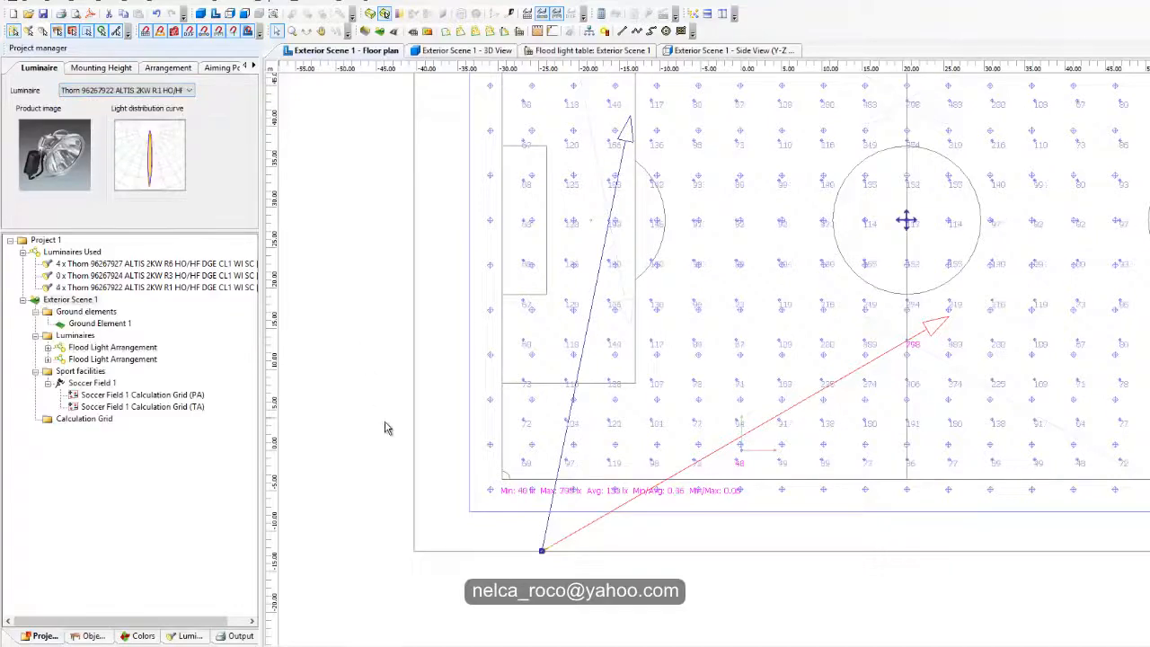
click(126, 89)
click(116, 111)
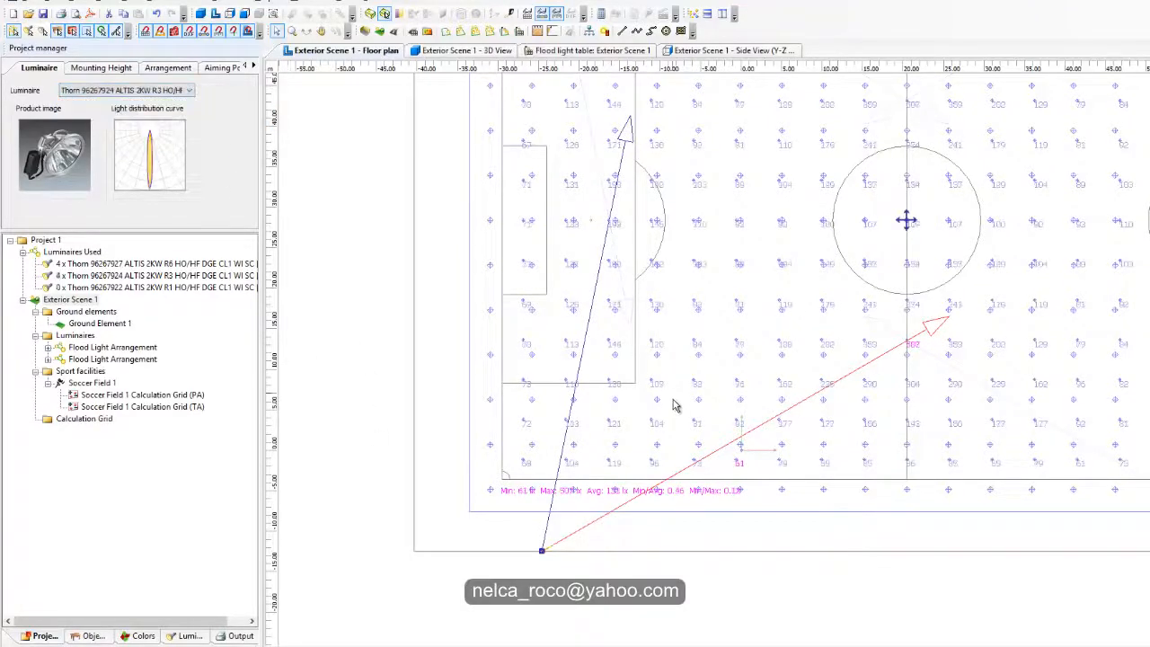
click(135, 91)
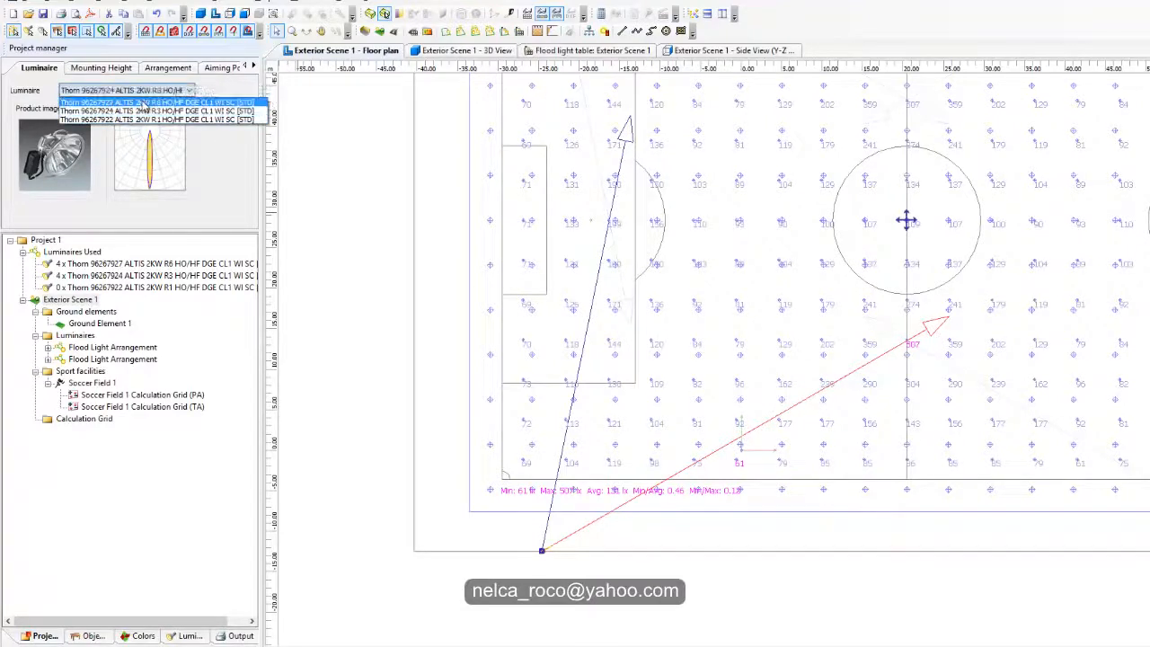
click(144, 102)
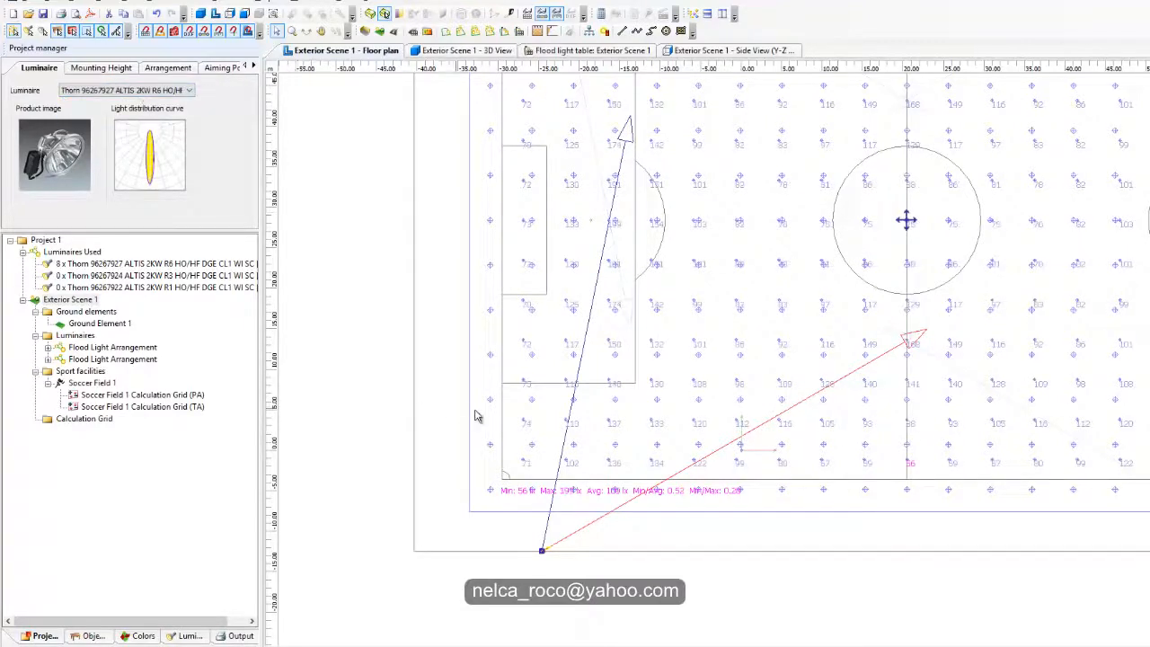
Step: Re-aim the halfway-line arrangement slightly closer to the near touchline, to beam angles of about -69.9° in y and 27.4° in z
click(175, 72)
click(216, 68)
click(253, 65)
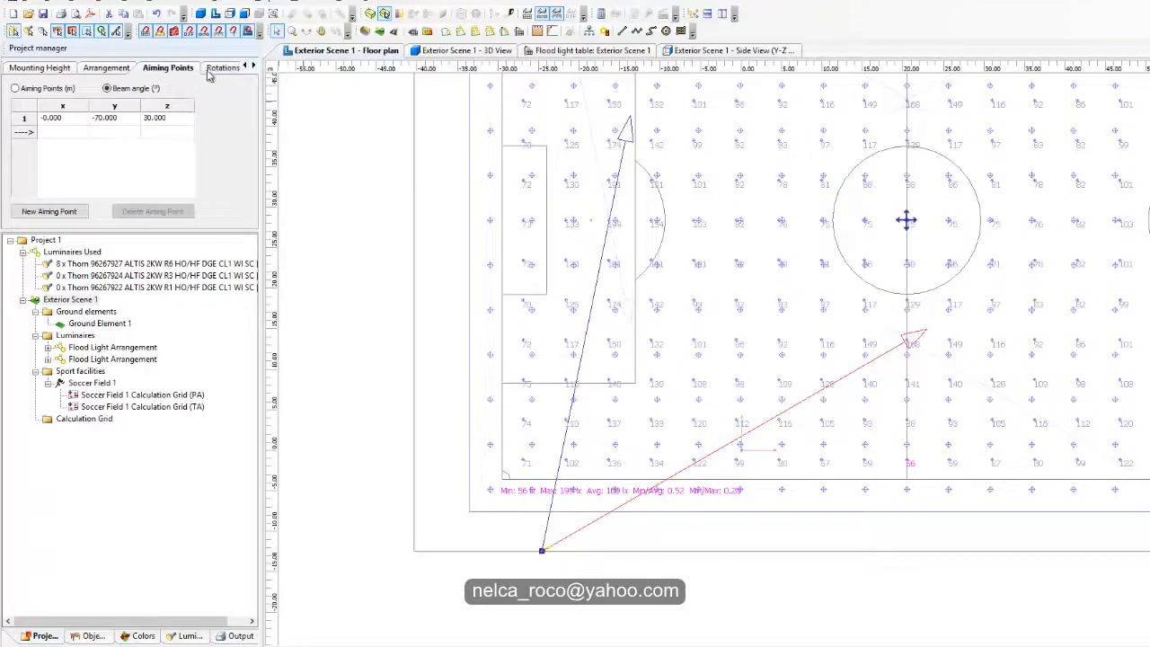
click(214, 68)
click(162, 69)
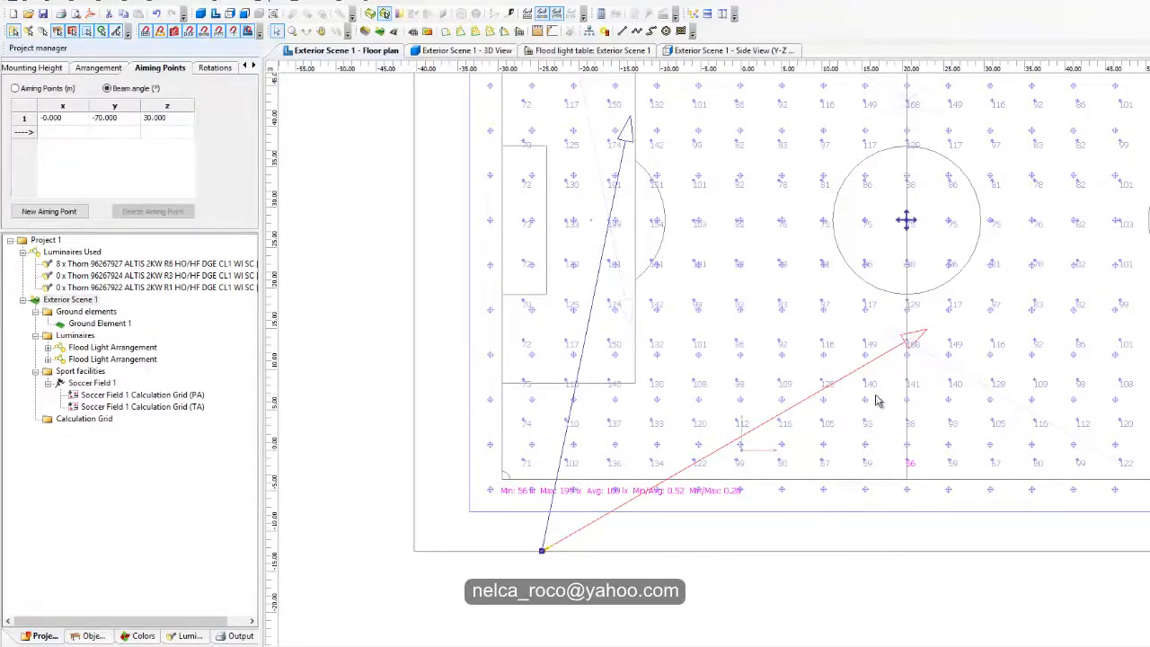
middle_drag(879, 395, 942, 352)
scroll(943, 360, up, 1)
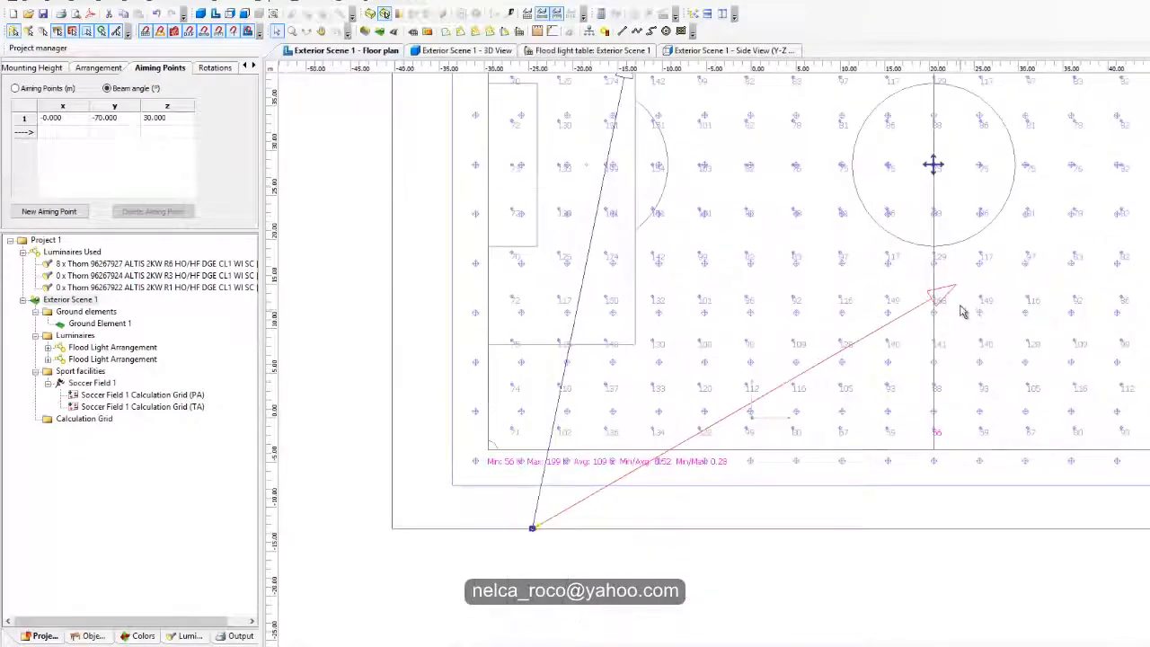
mouse_move(965, 299)
mouse_down()
mouse_move(975, 313)
mouse_move(963, 308)
mouse_up()
scroll(732, 485, up, 2)
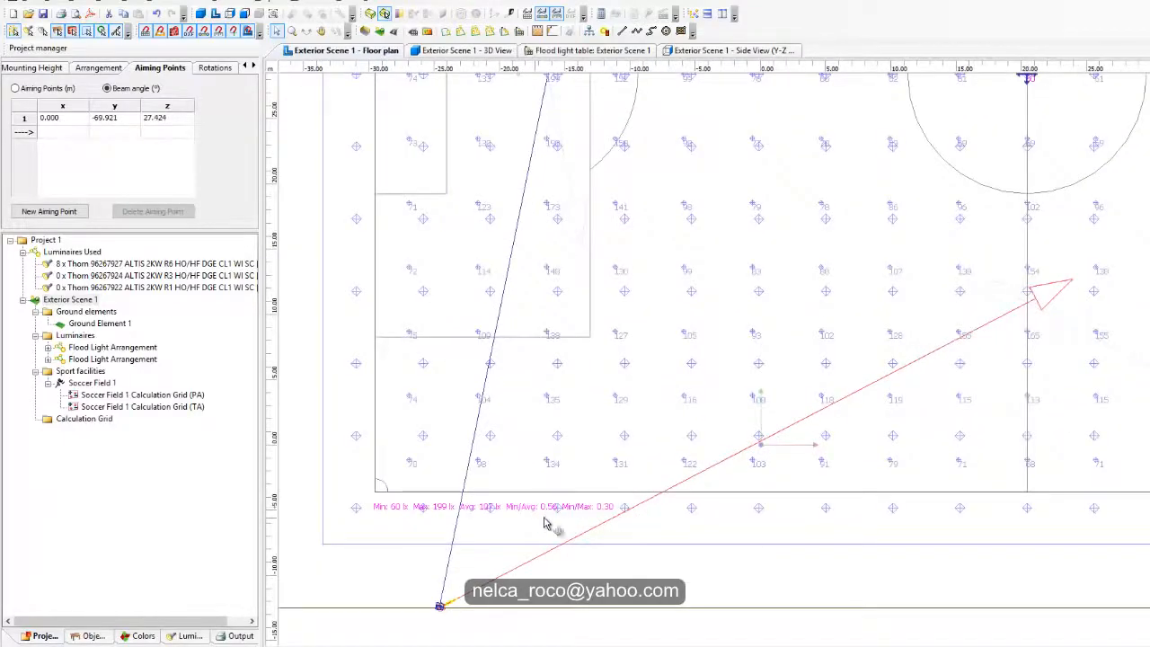
Step: Set the y beam angle of the re-aimed halfway-line arrangement to exactly -70°
scroll(543, 526, up, 2)
scroll(610, 402, down, 3)
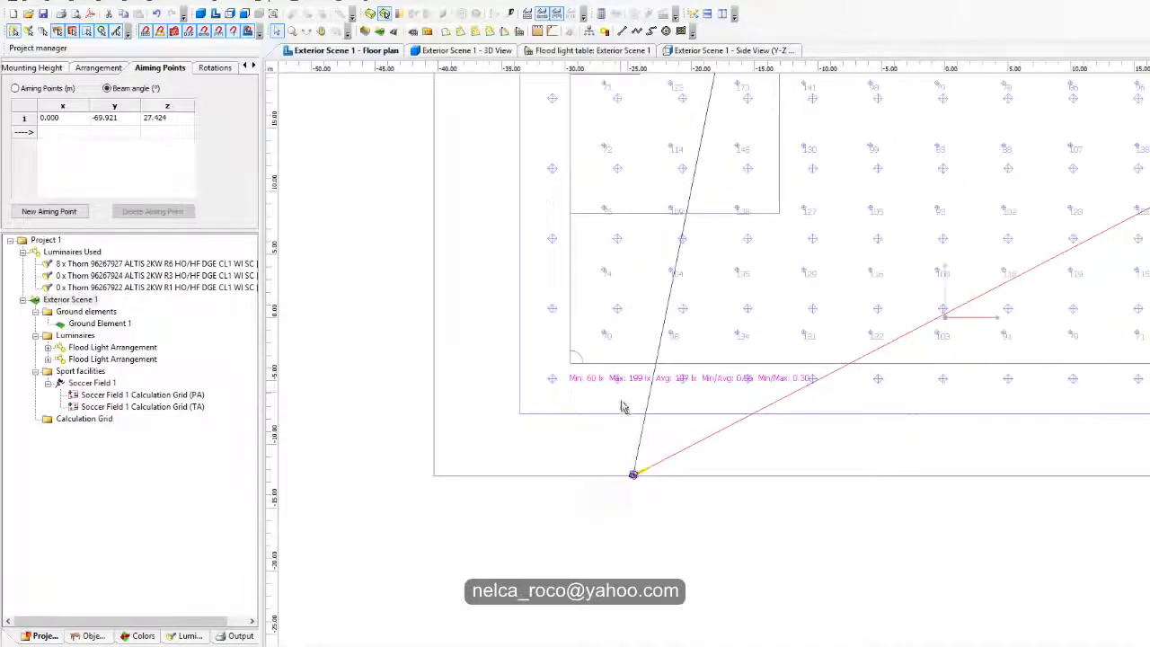
click(107, 119)
text(-70)
key(Return)
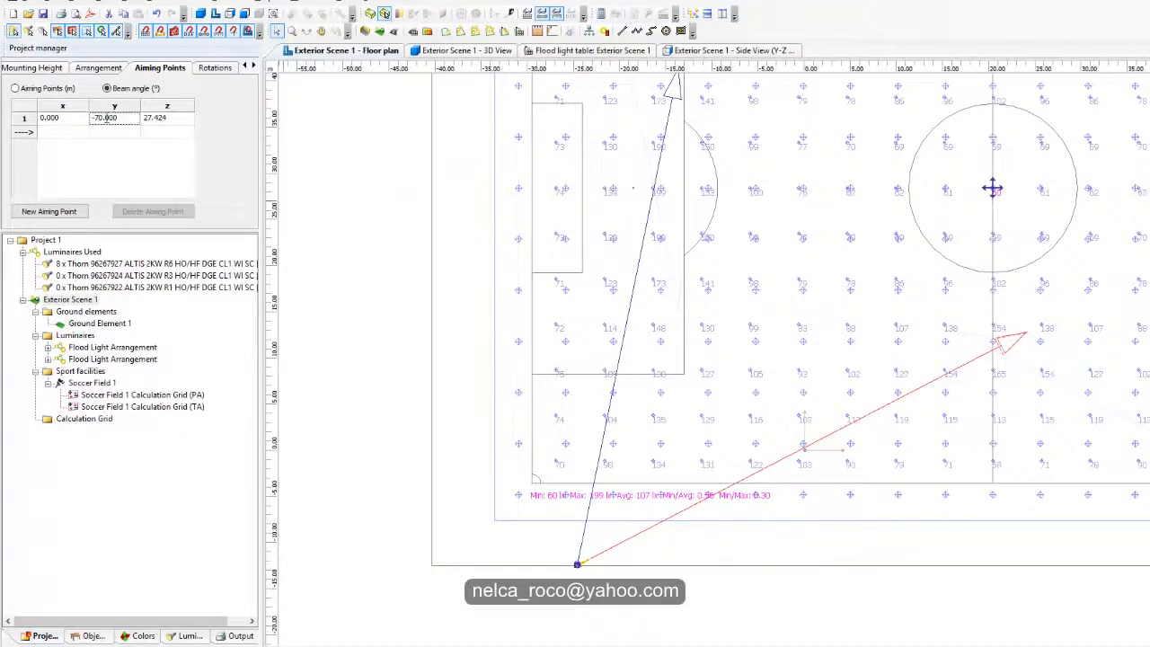
Step: Check the halfway-line arrangement's position, and inspect the beam angles of the arrangement aimed into the penalty area
click(100, 67)
scroll(585, 347, up, 3)
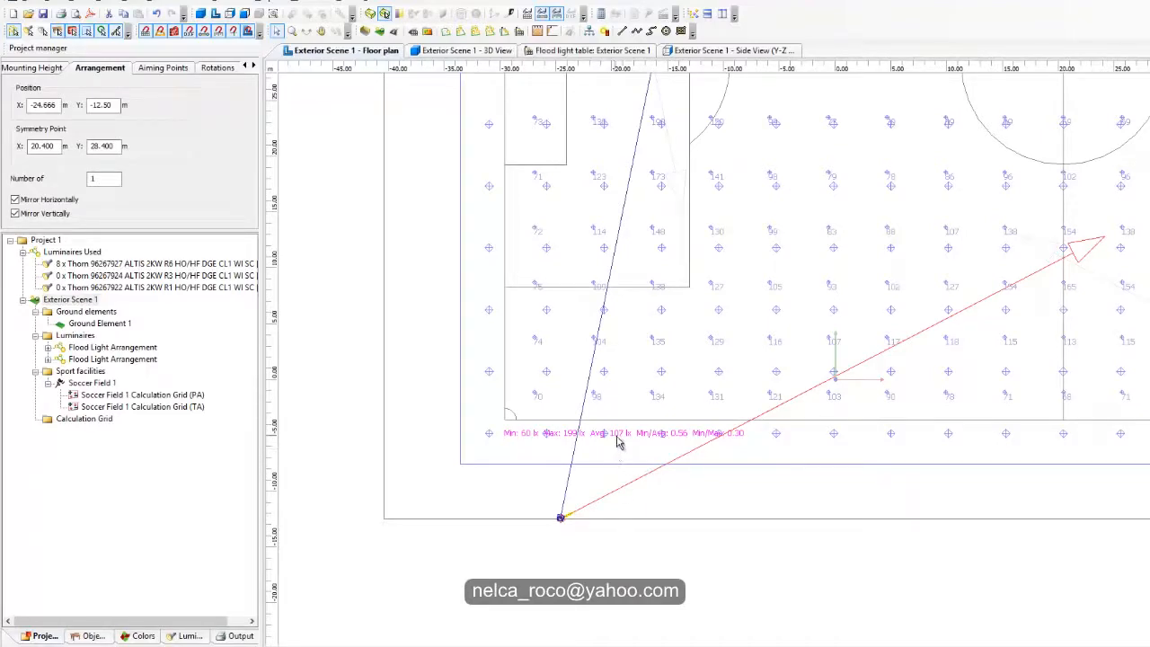
scroll(665, 443, down, 5)
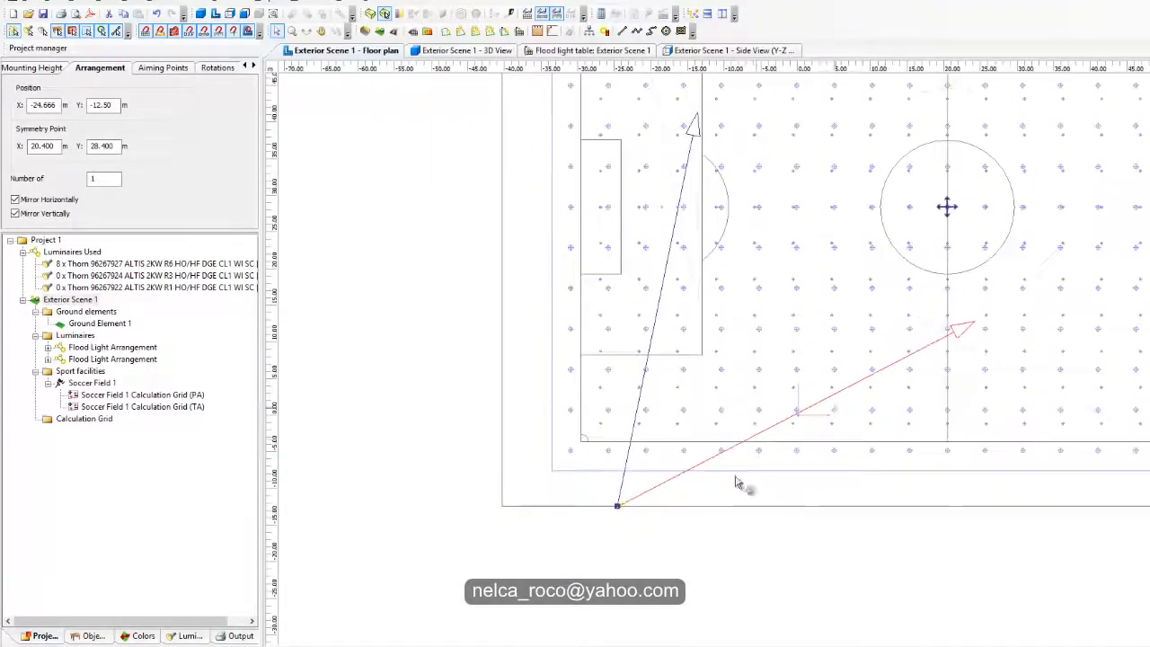
middle_drag(611, 471, 629, 409)
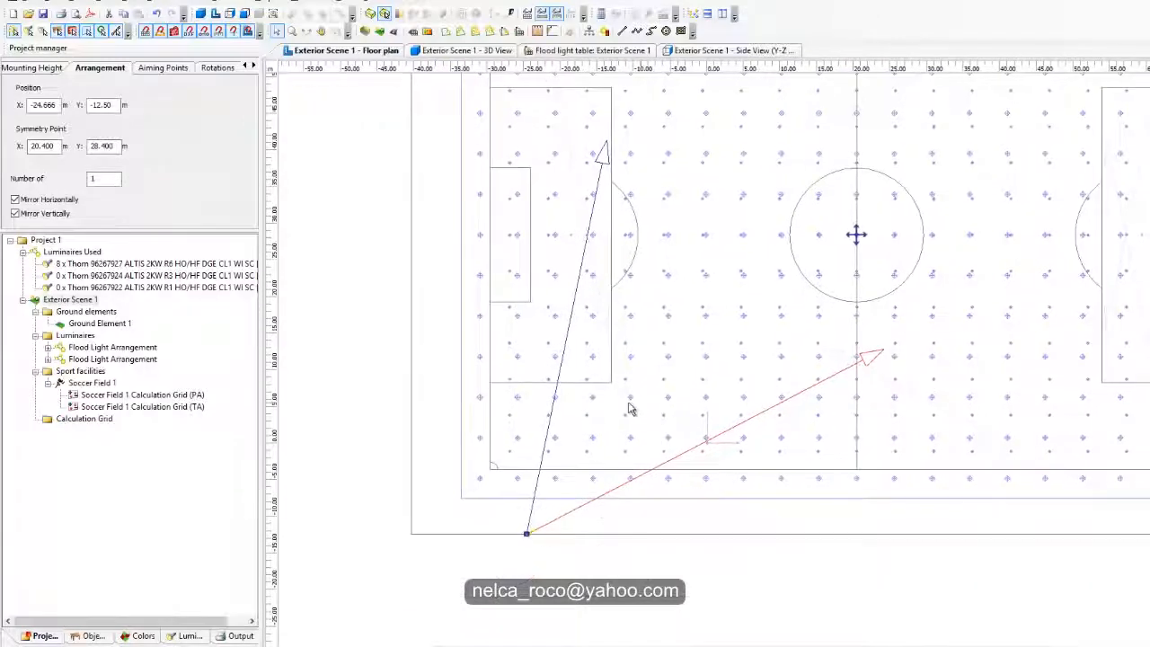
middle_drag(565, 368, 578, 393)
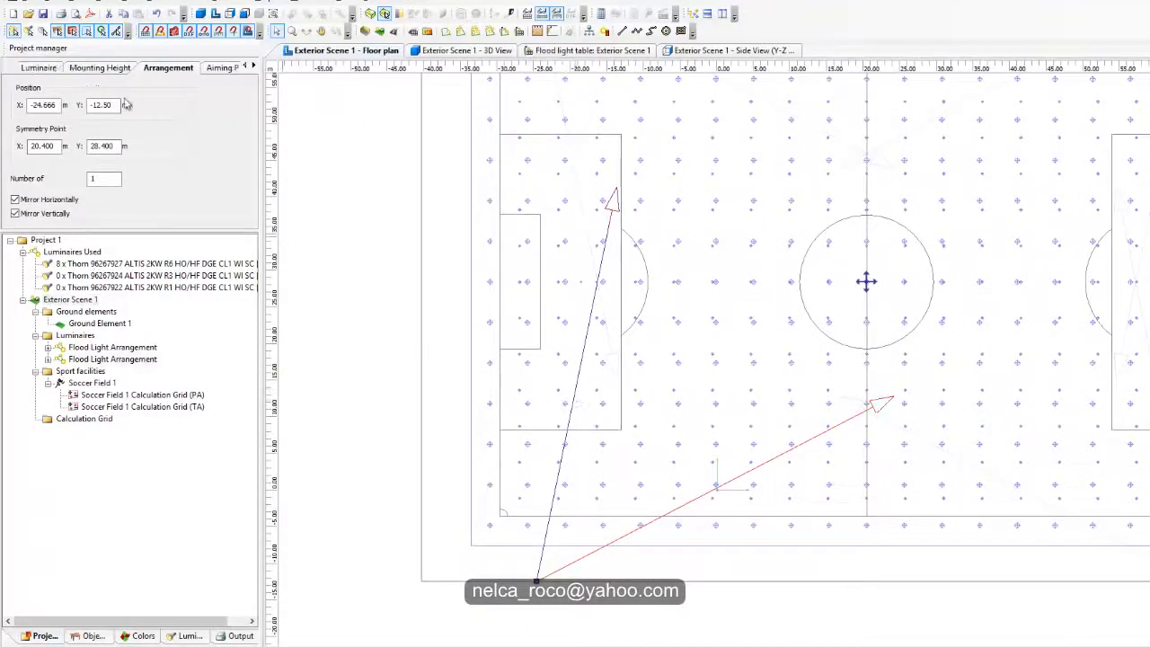
click(221, 68)
click(107, 88)
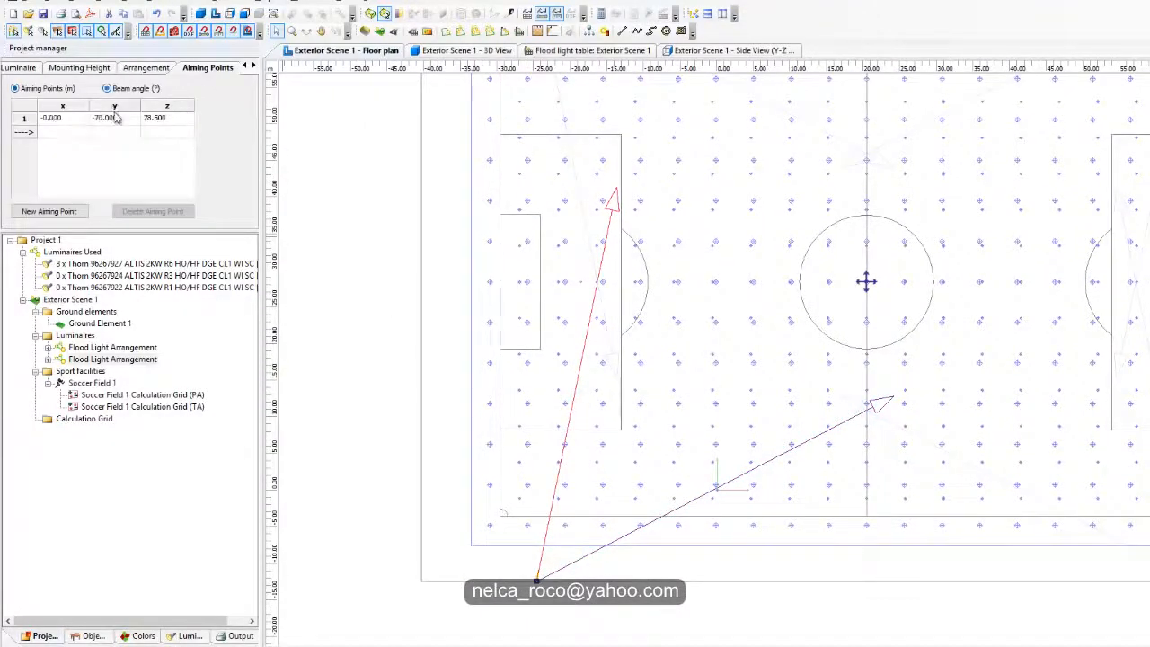
Step: Deselect the penalty-area arrangement and inspect the PA grid's illuminance and uniformity values near the corner mast
scroll(359, 359, down, 5)
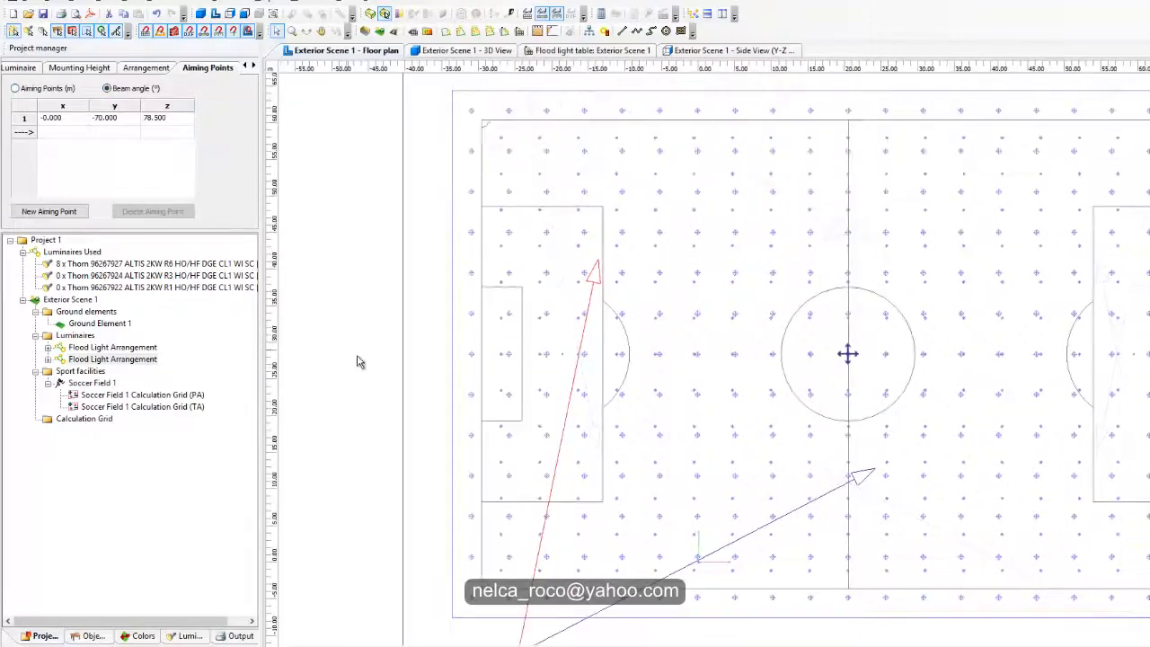
scroll(622, 474, up, 5)
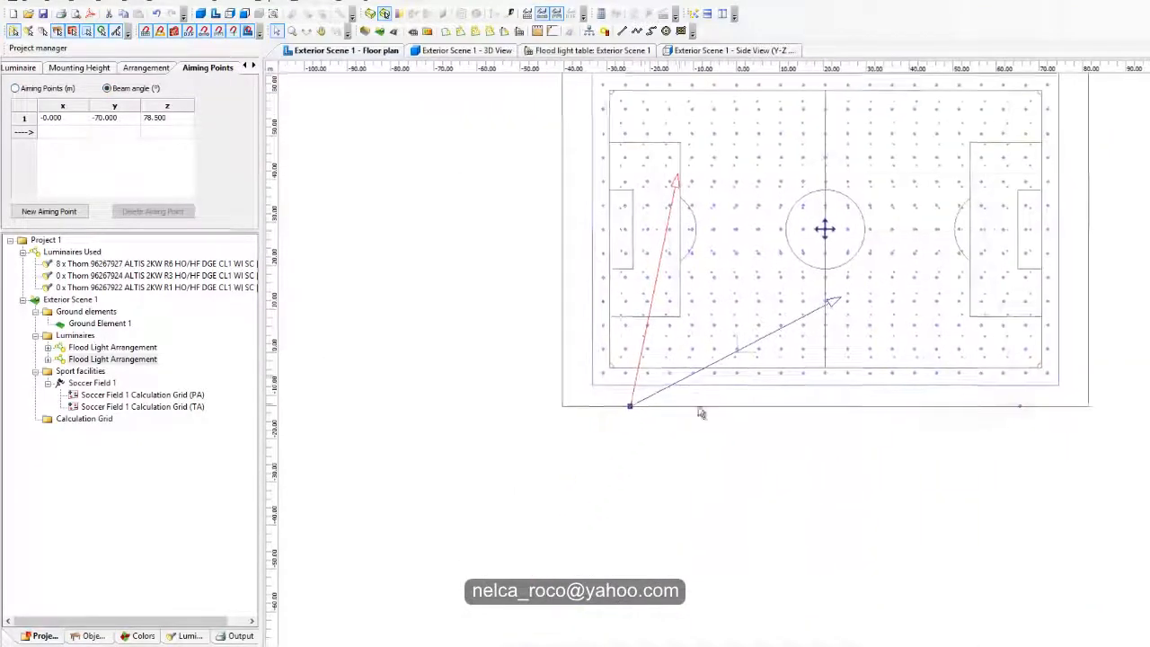
scroll(756, 410, up, 2)
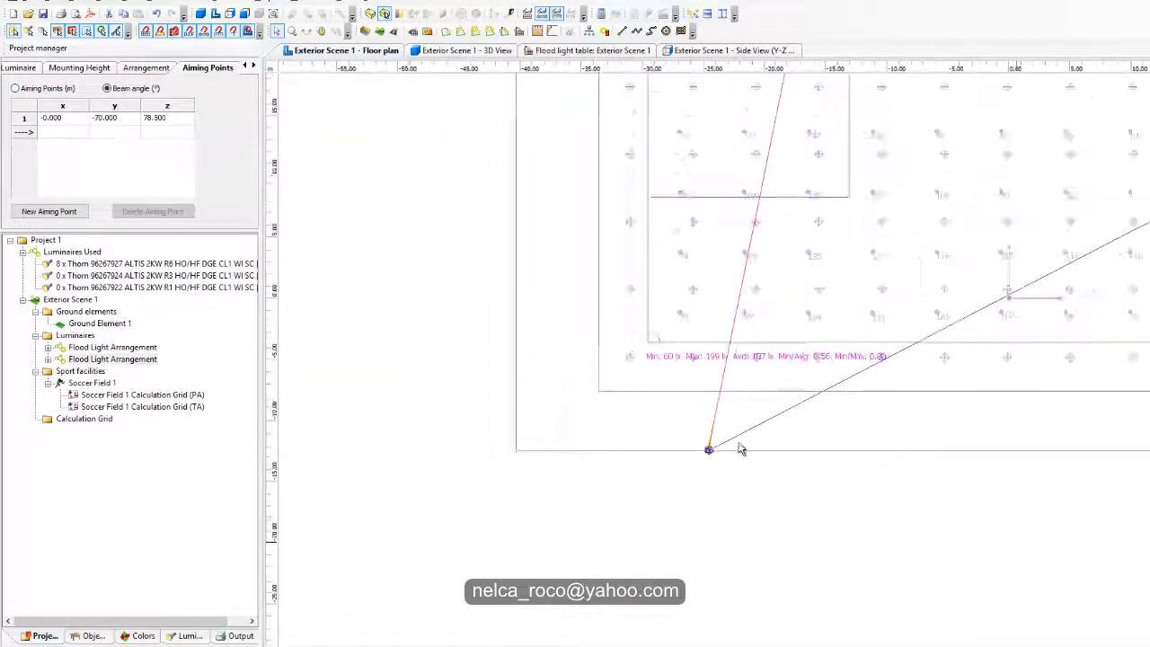
scroll(766, 429, down, 1)
middle_drag(756, 438, 639, 464)
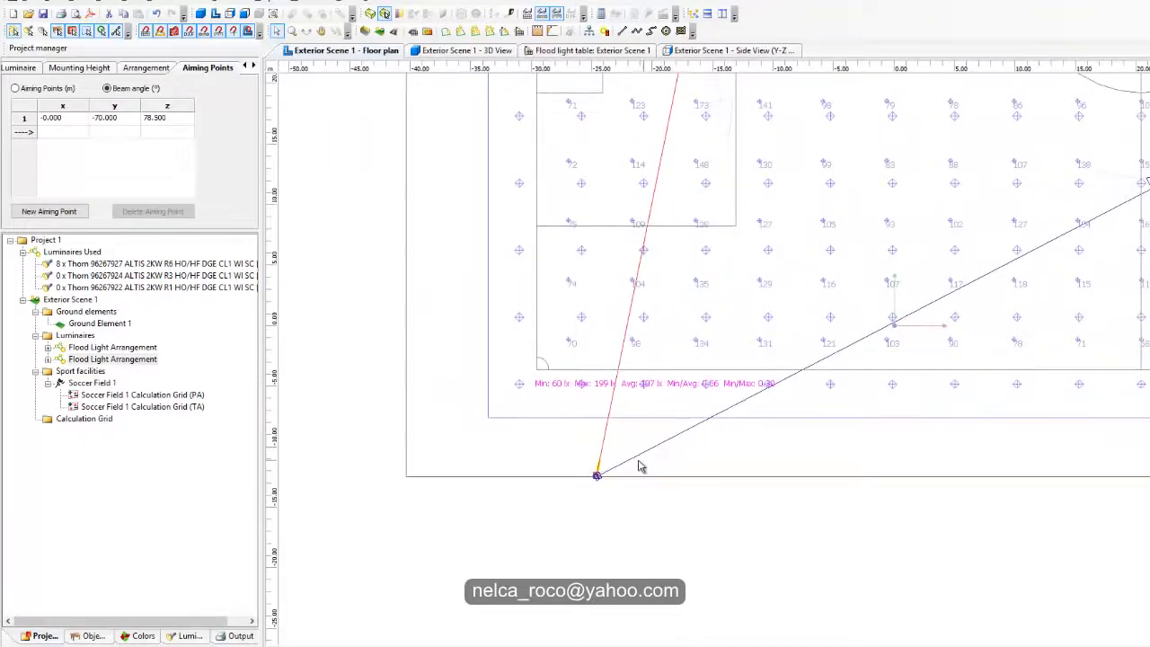
click(580, 547)
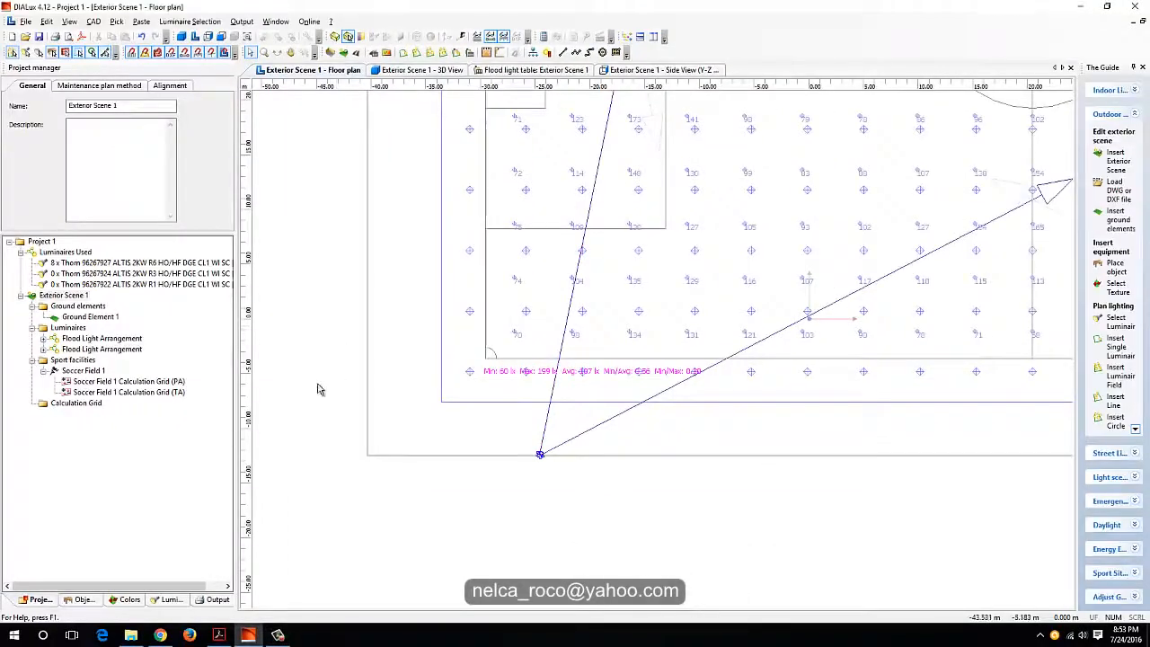
middle_drag(356, 347, 362, 397)
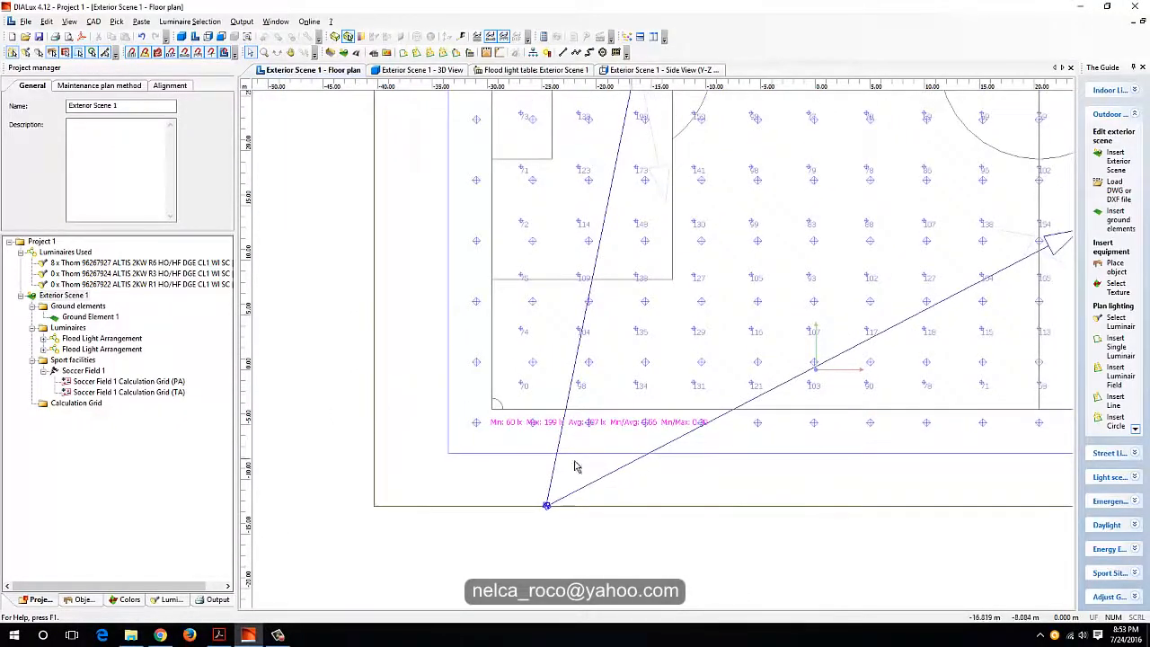
Step: Rename the exterior scene as "Class III"
double_click(56, 298)
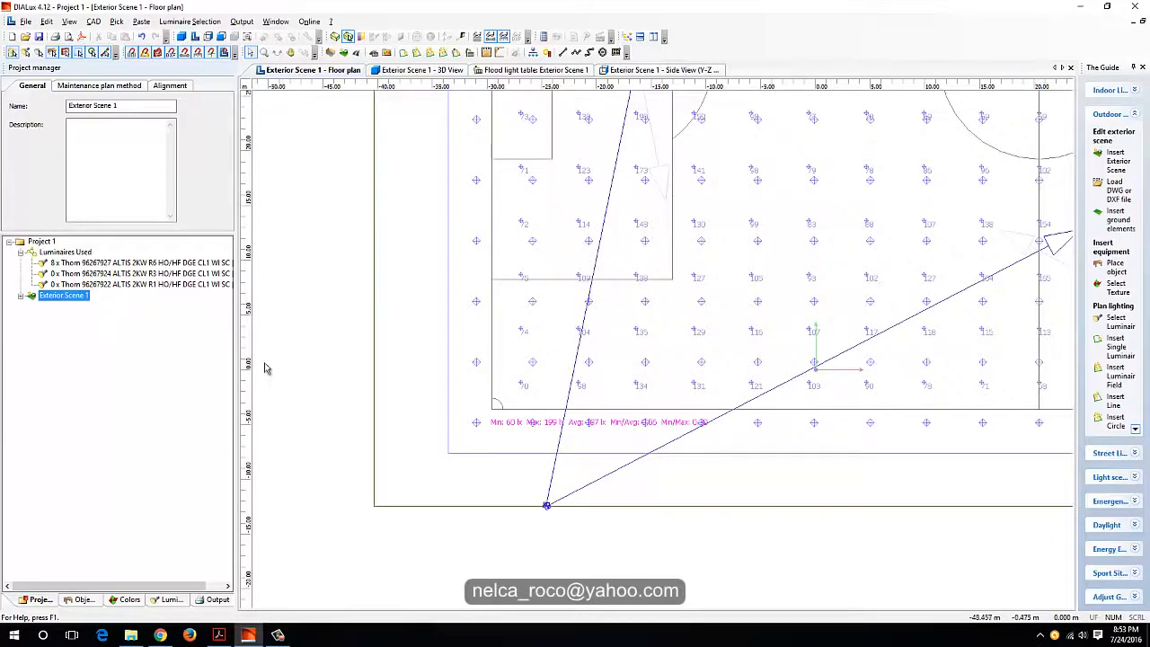
drag(141, 106, 15, 166)
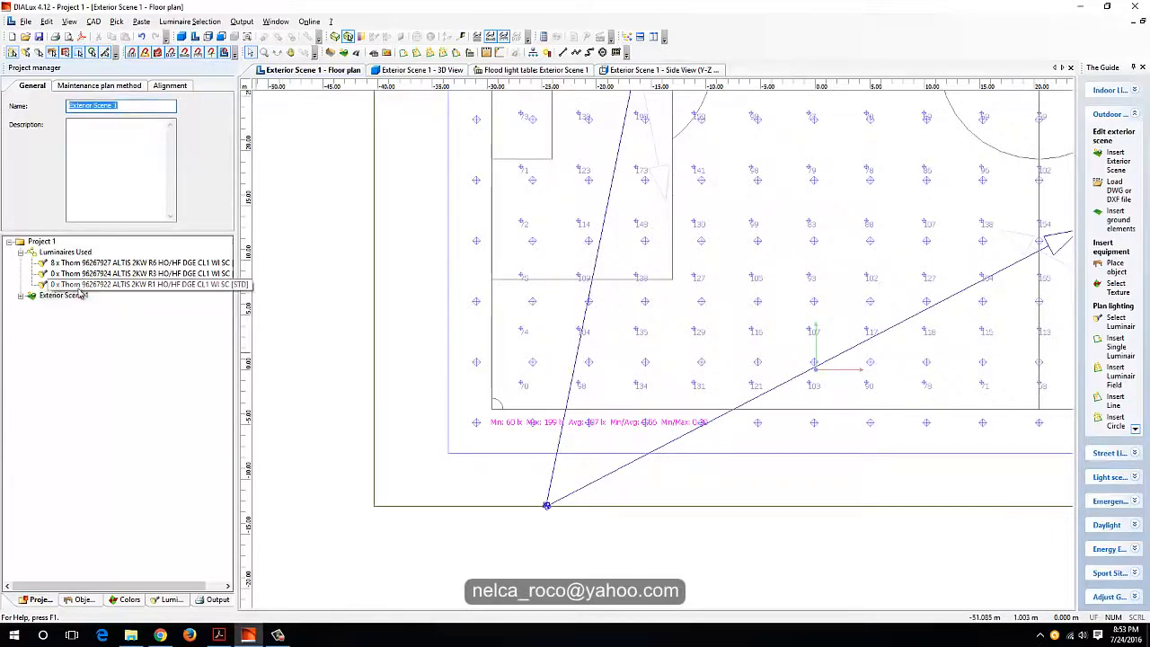
text(C)
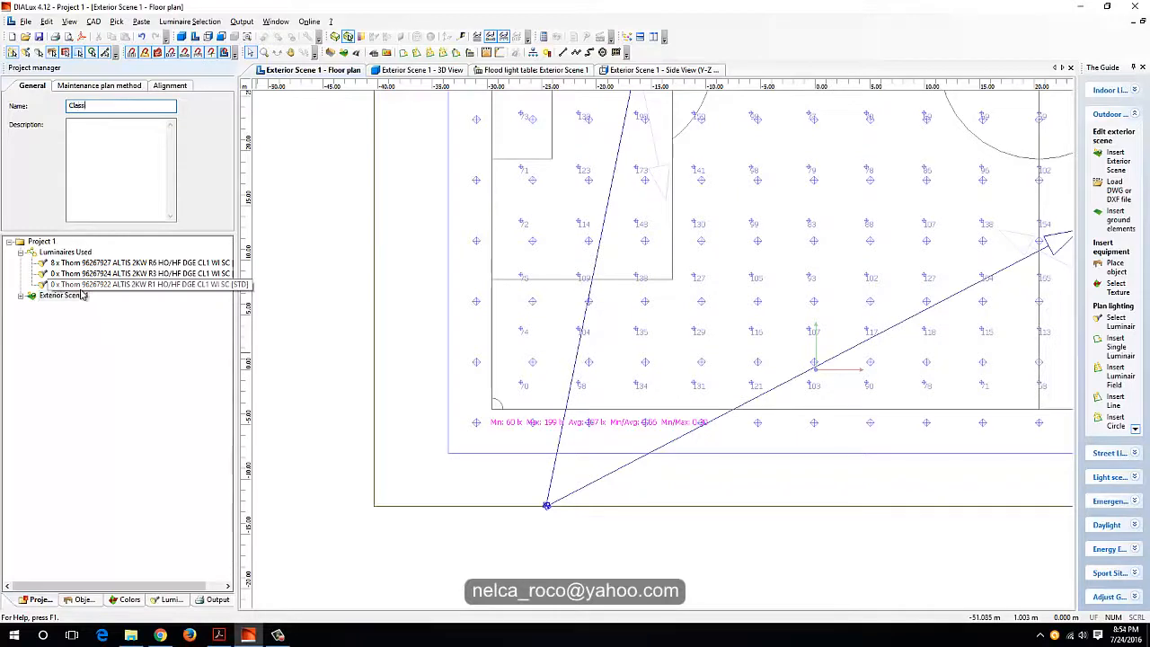
text(lass III)
key(Return)
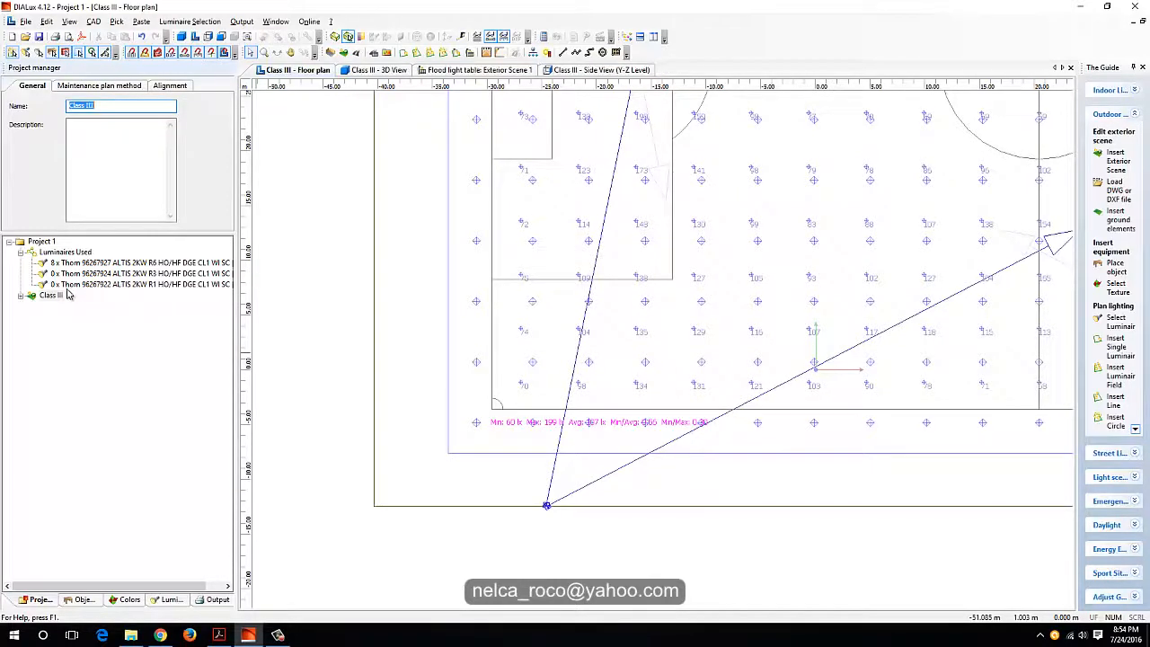
Step: Duplicate the Class III scene and rename the copy as "Class II"
right_click(67, 295)
click(117, 390)
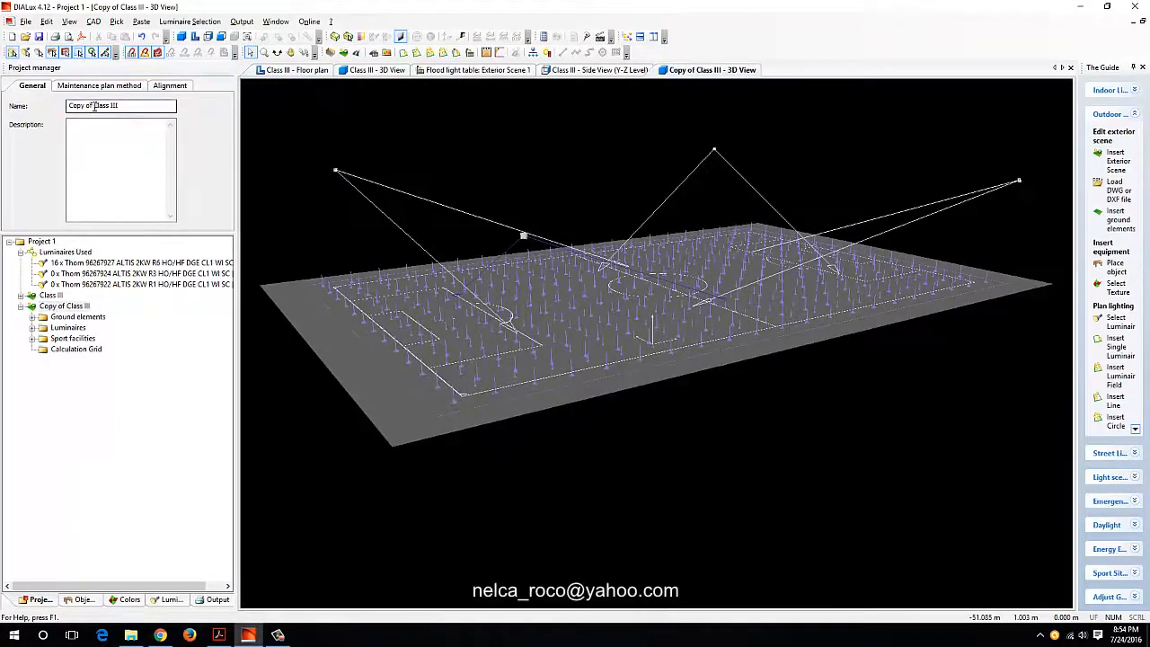
drag(94, 106, 41, 109)
key(BackSpace)
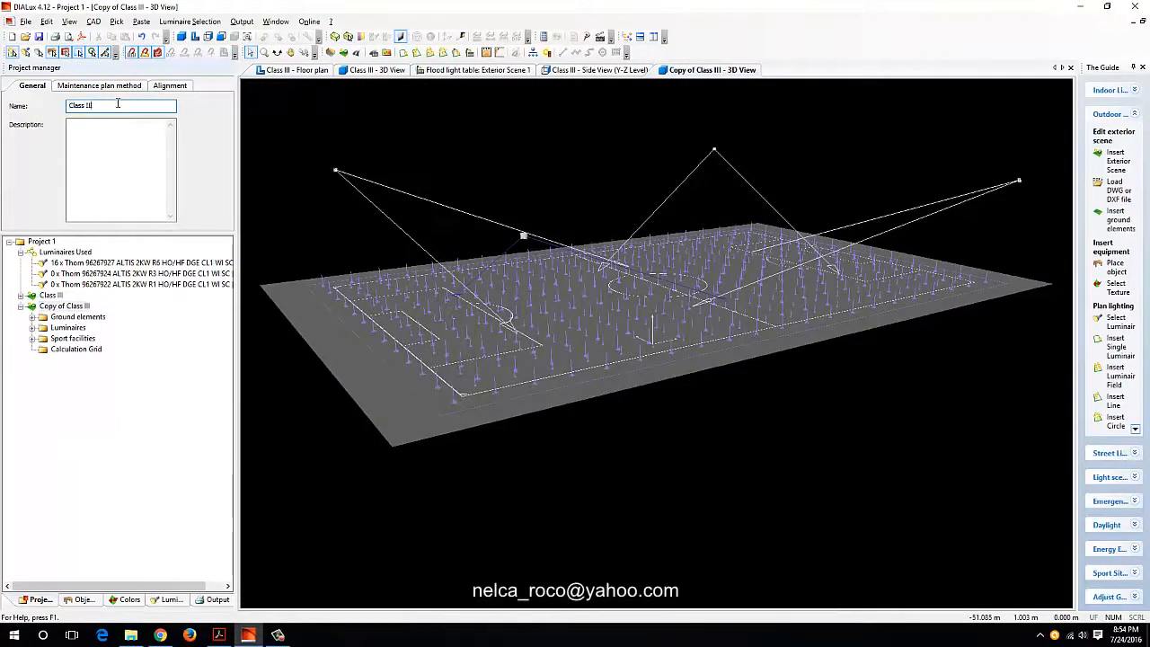
key(BackSpace)
key(Return)
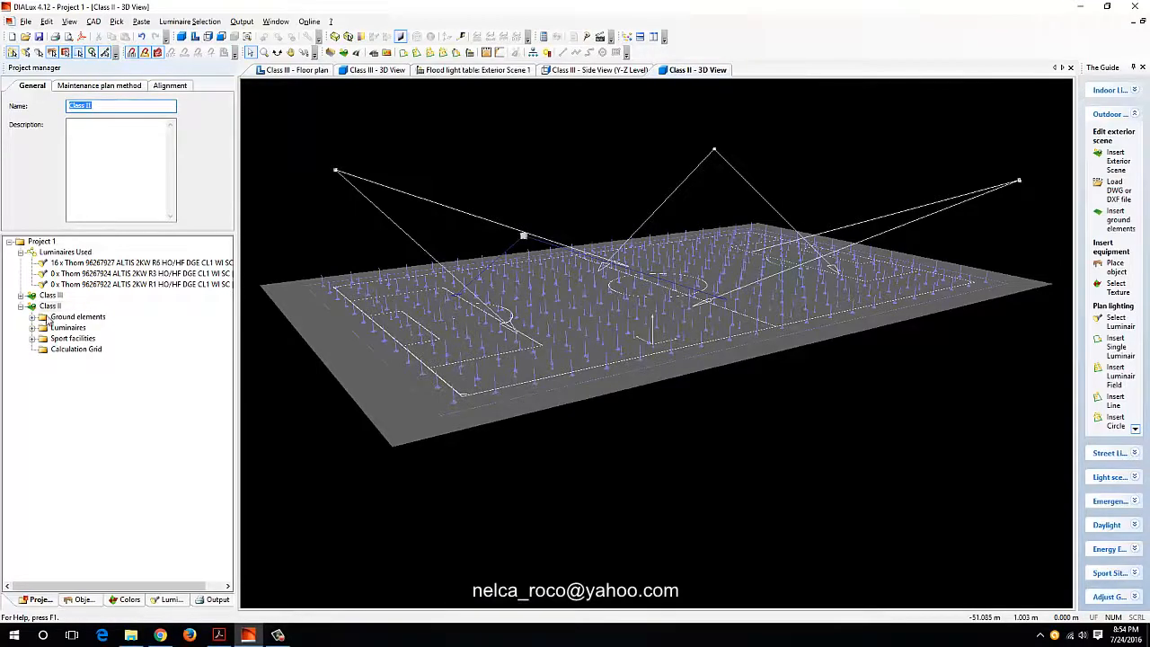
Step: Close all open views and open the floor plan of the Class II scene around the corner mast
right_click(287, 70)
click(319, 132)
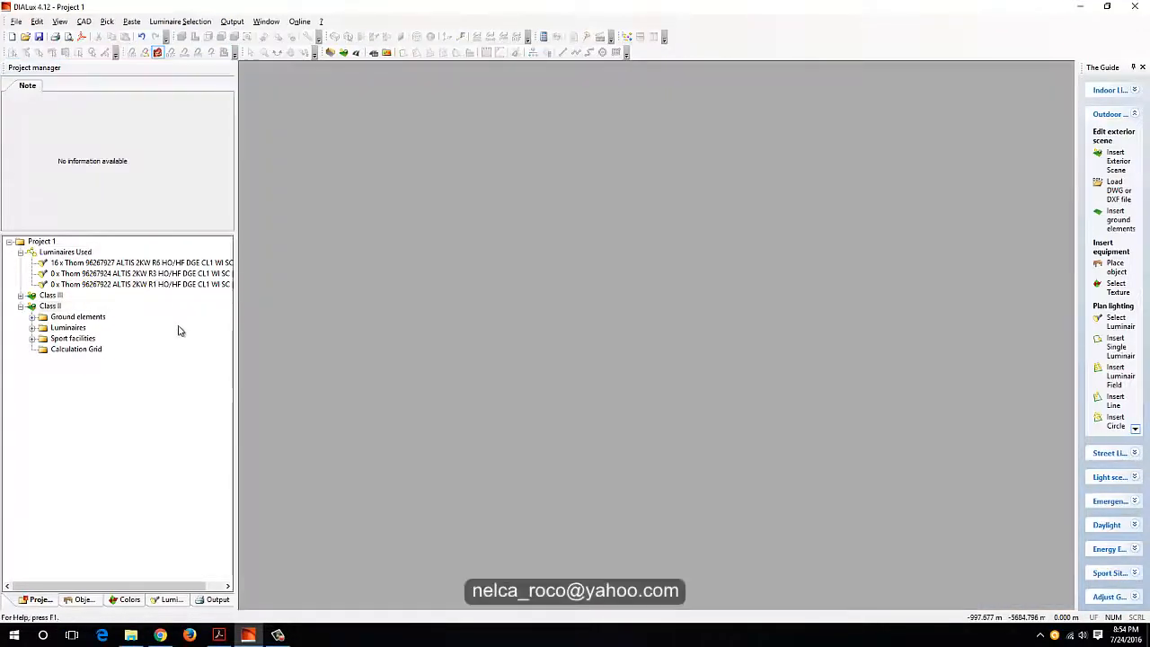
click(50, 305)
click(195, 37)
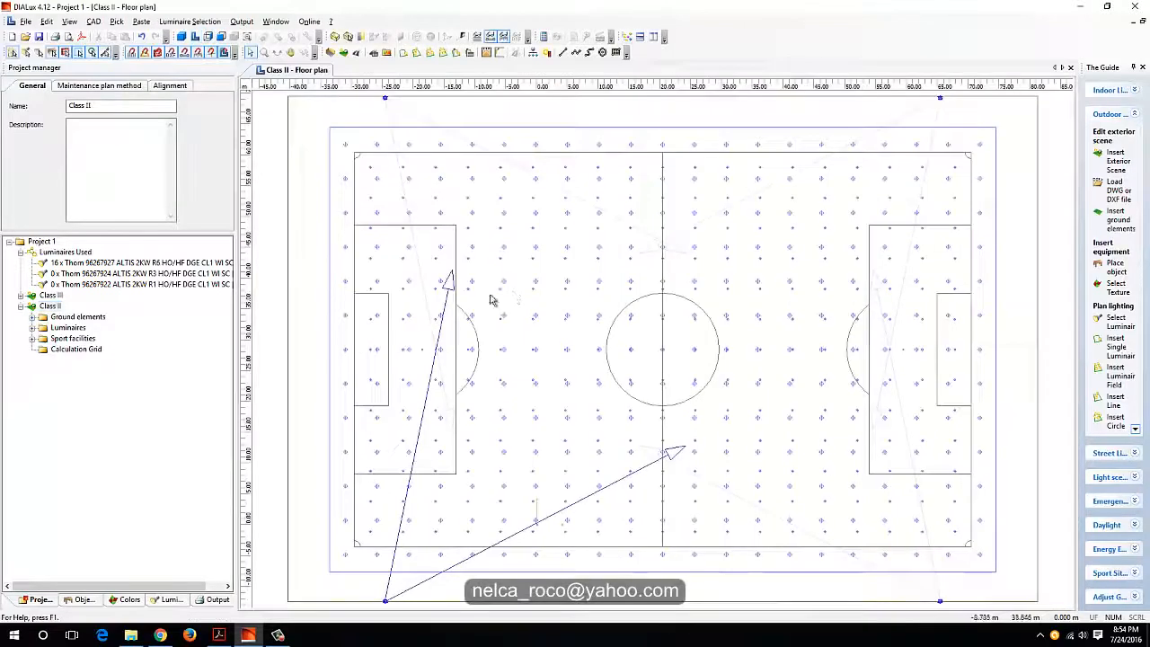
middle_drag(540, 296, 617, 194)
scroll(597, 434, up, 1)
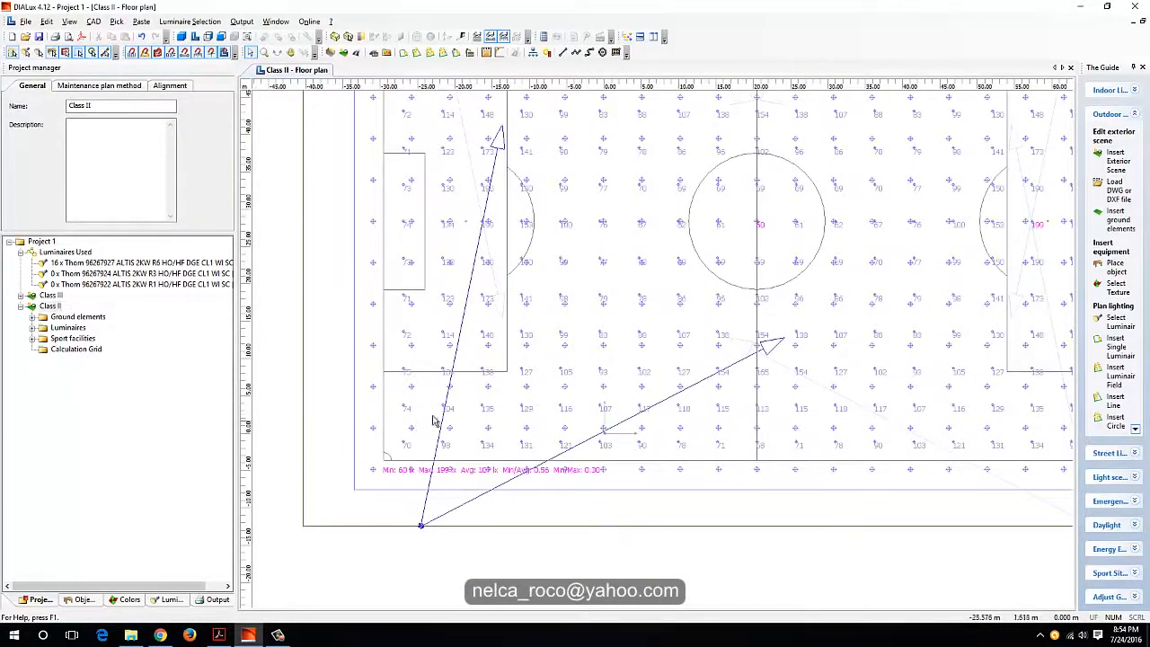
middle_drag(503, 435, 507, 438)
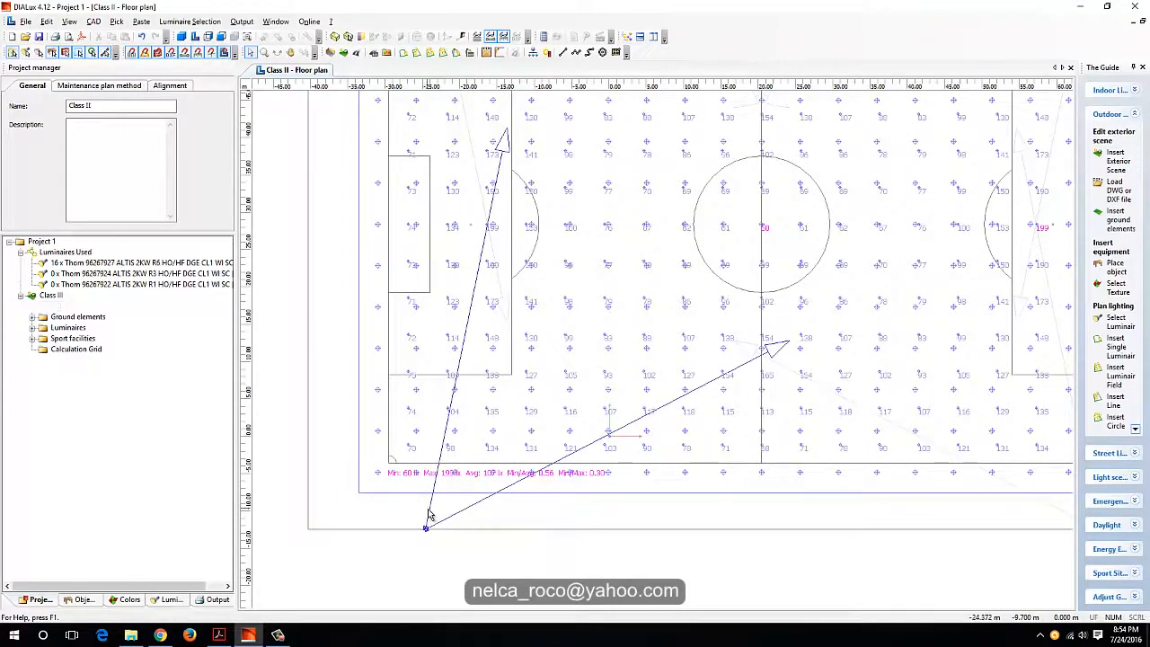
Step: Set the number of luminaires in the arrangement aimed into the penalty area to 3
click(428, 513)
click(20, 87)
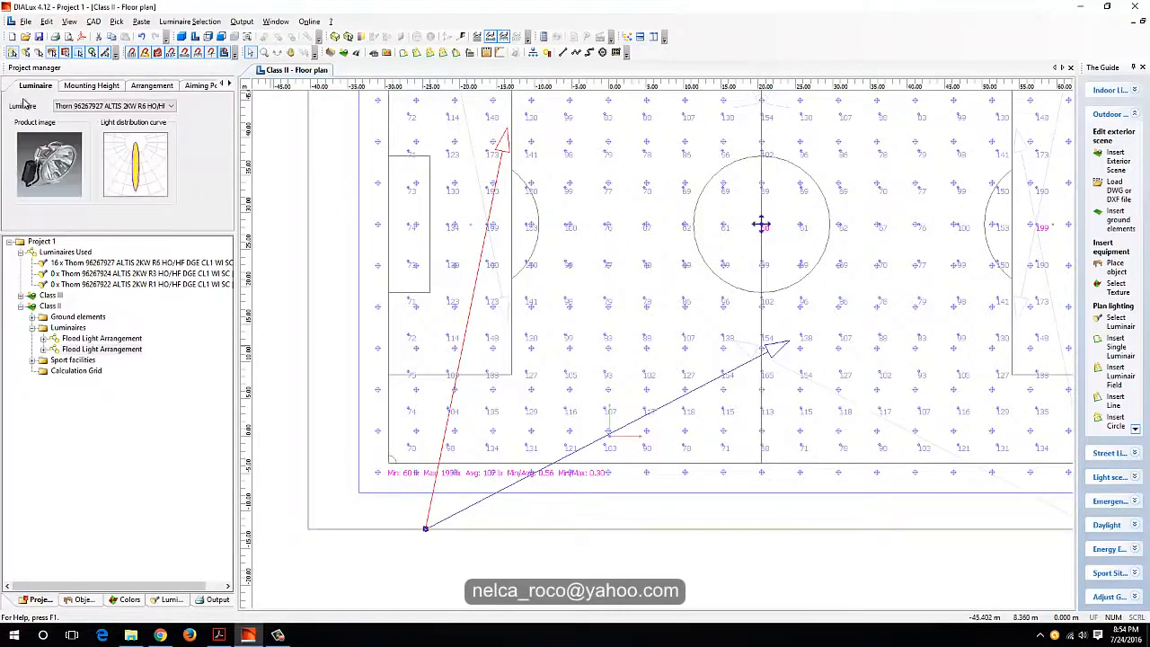
click(90, 86)
click(150, 86)
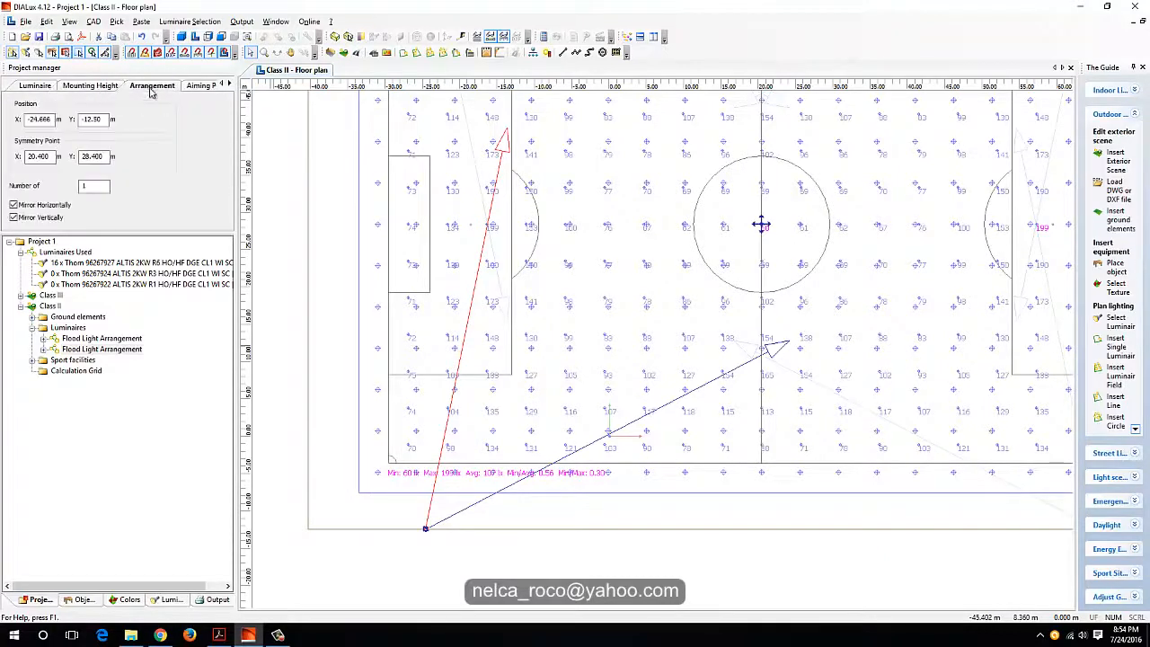
double_click(100, 186)
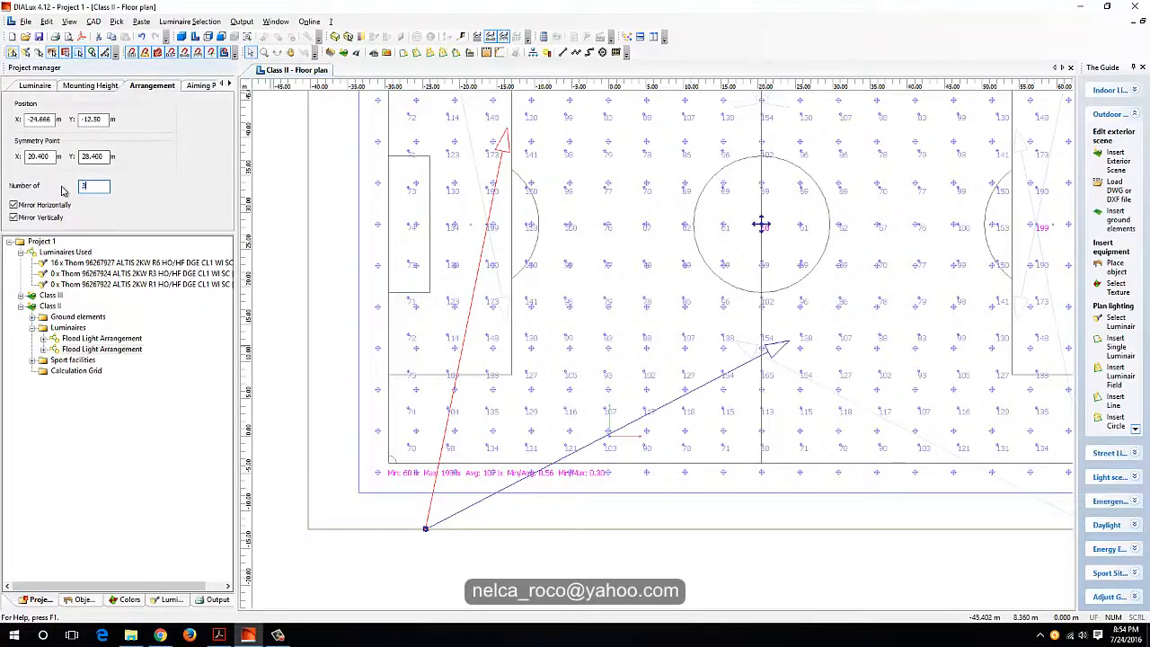
text(3)
key(Return)
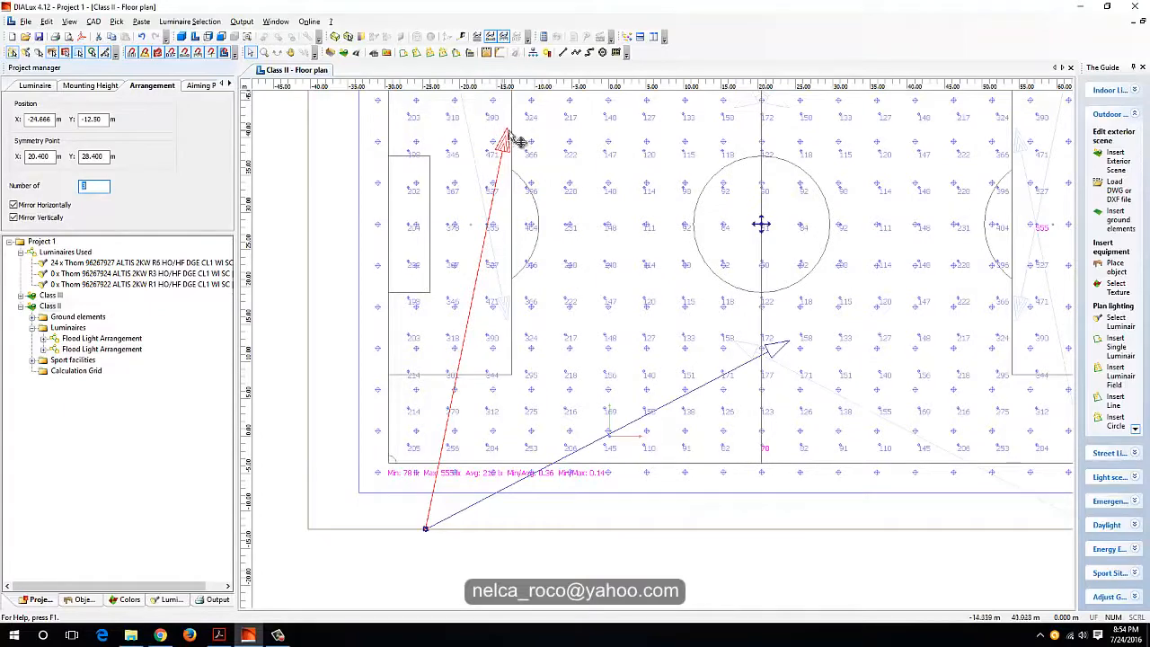
Step: Aim the two additional luminaires at the goal area and the centre circle, and split the group into separate arrangements
drag(508, 140, 710, 221)
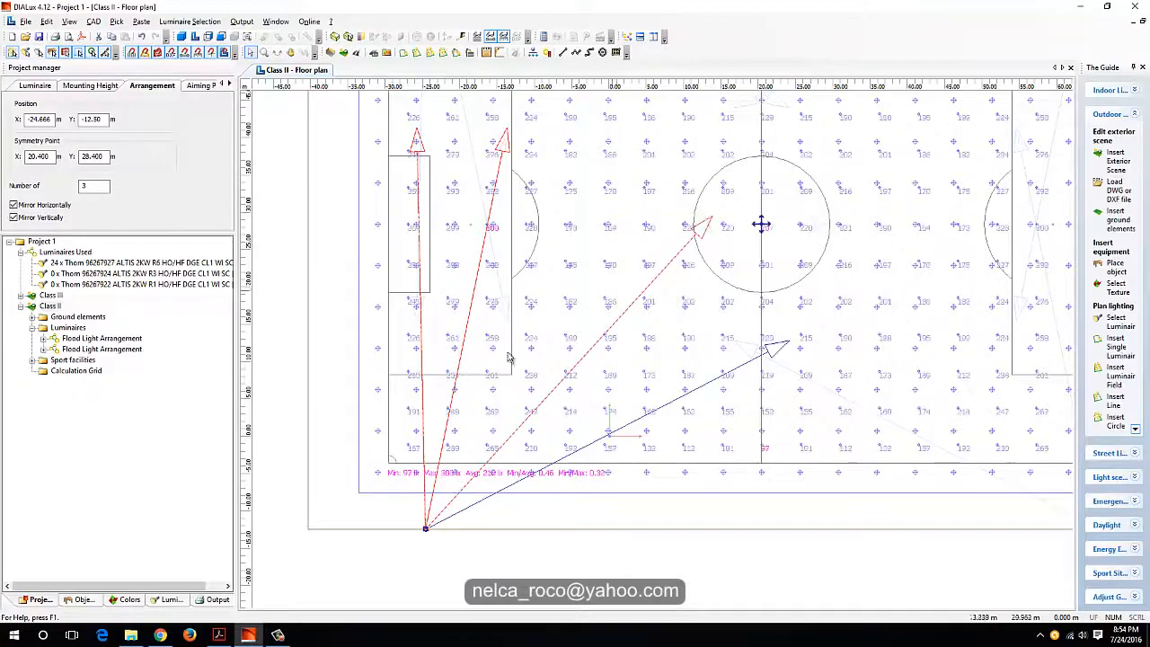
right_click(521, 435)
click(548, 270)
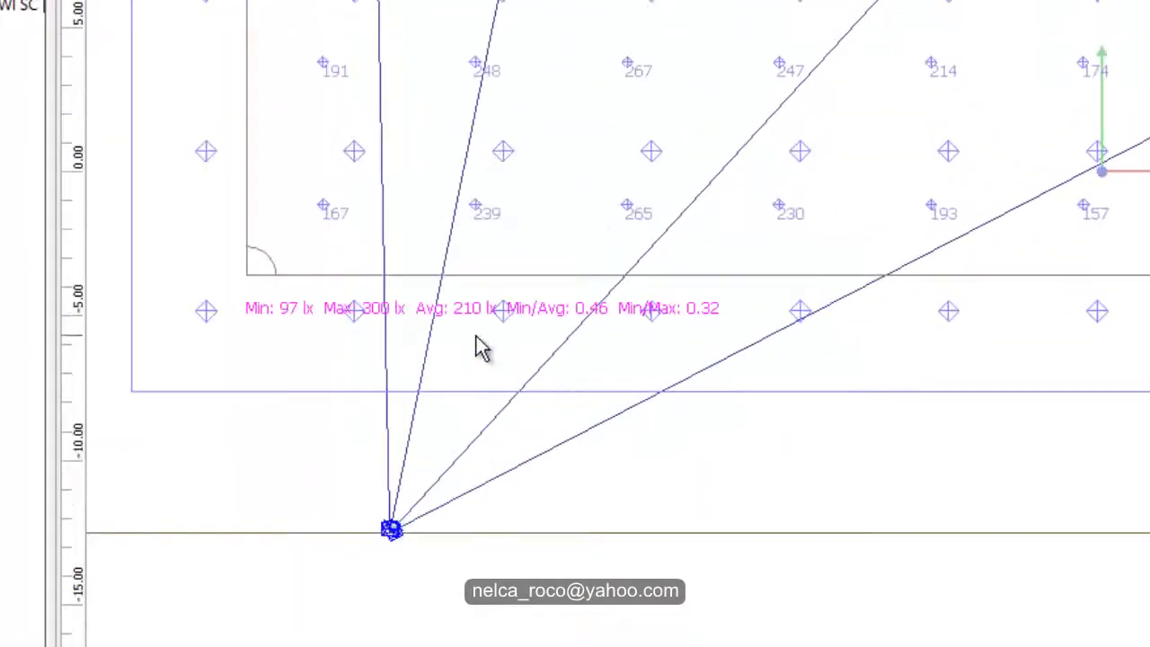
scroll(530, 353, up, 1)
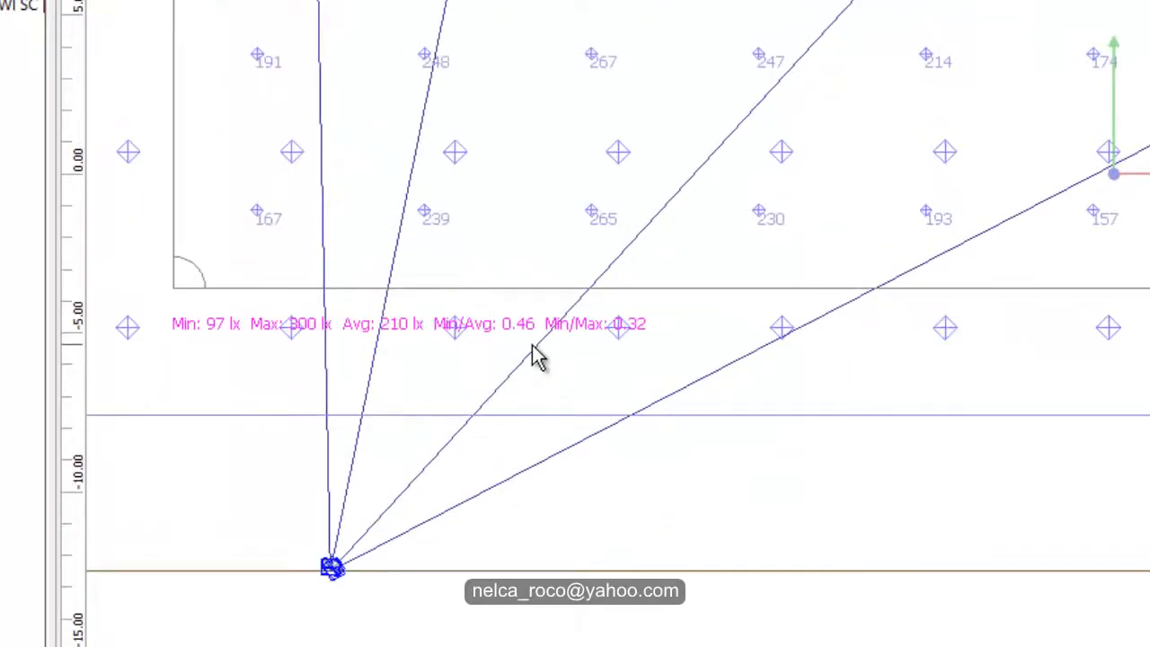
scroll(534, 355, down, 4)
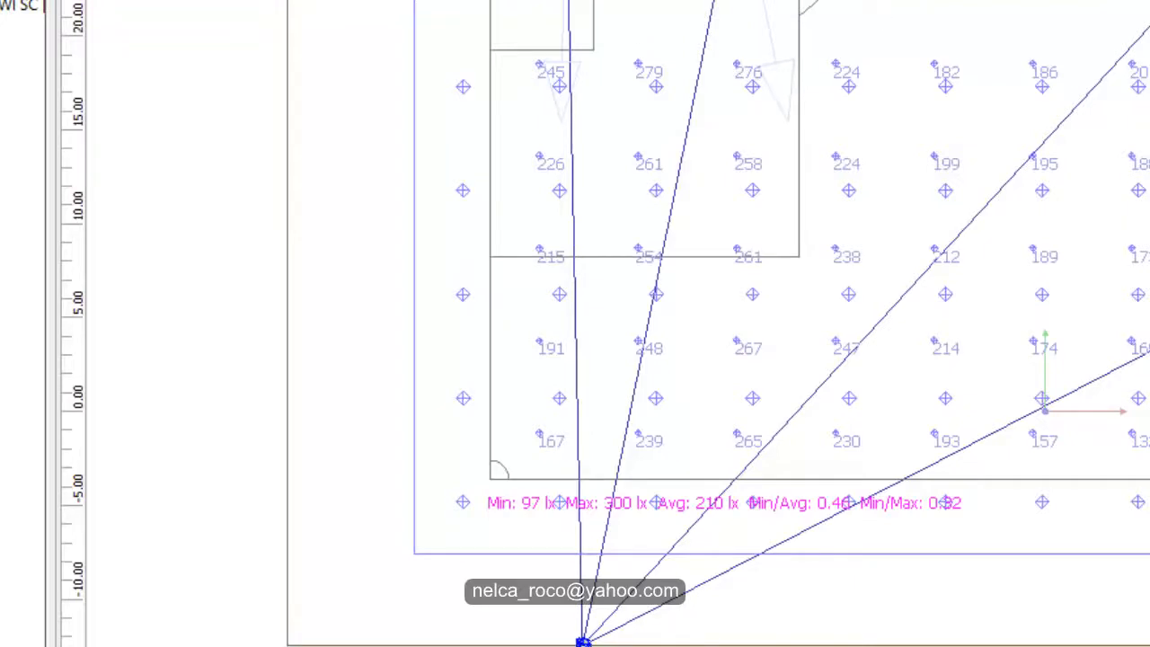
Step: Re-aim the goal-area arrangement outward onto the goal line and slightly closer to the mast
drag(512, 107, 476, 167)
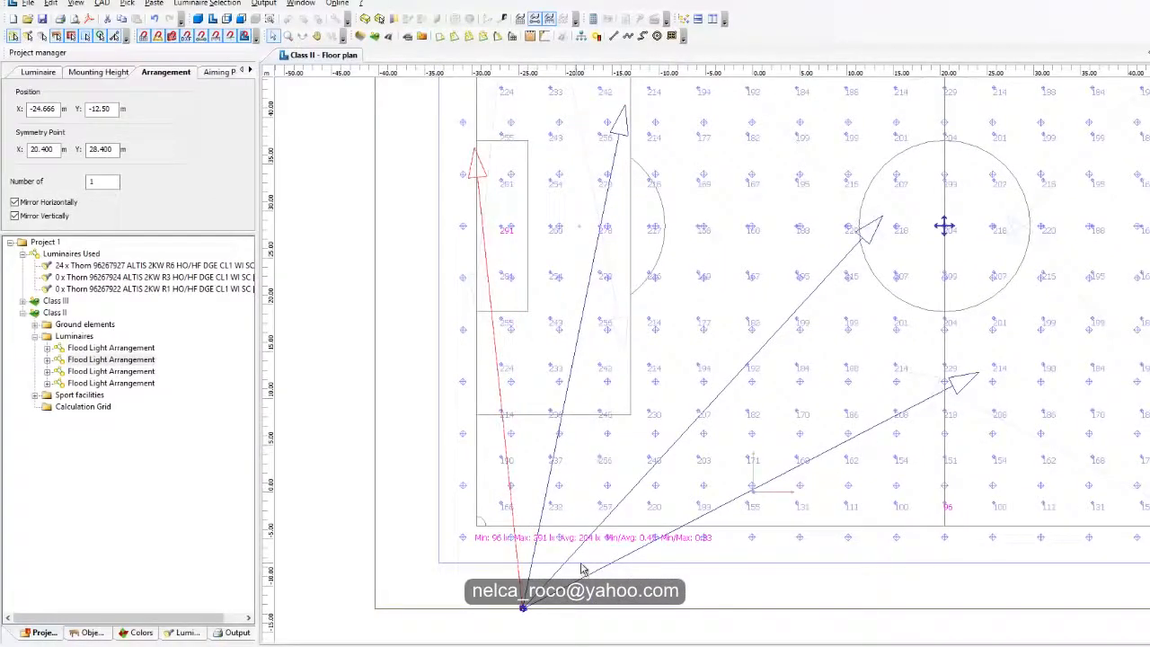
scroll(584, 570, up, 2)
middle_drag(676, 478, 645, 486)
scroll(801, 442, down, 1)
Step: Re-aim the centre-circle arrangement towards the halfway line, to about x 18.9 m, y 25.6 m
middle_drag(797, 439, 690, 357)
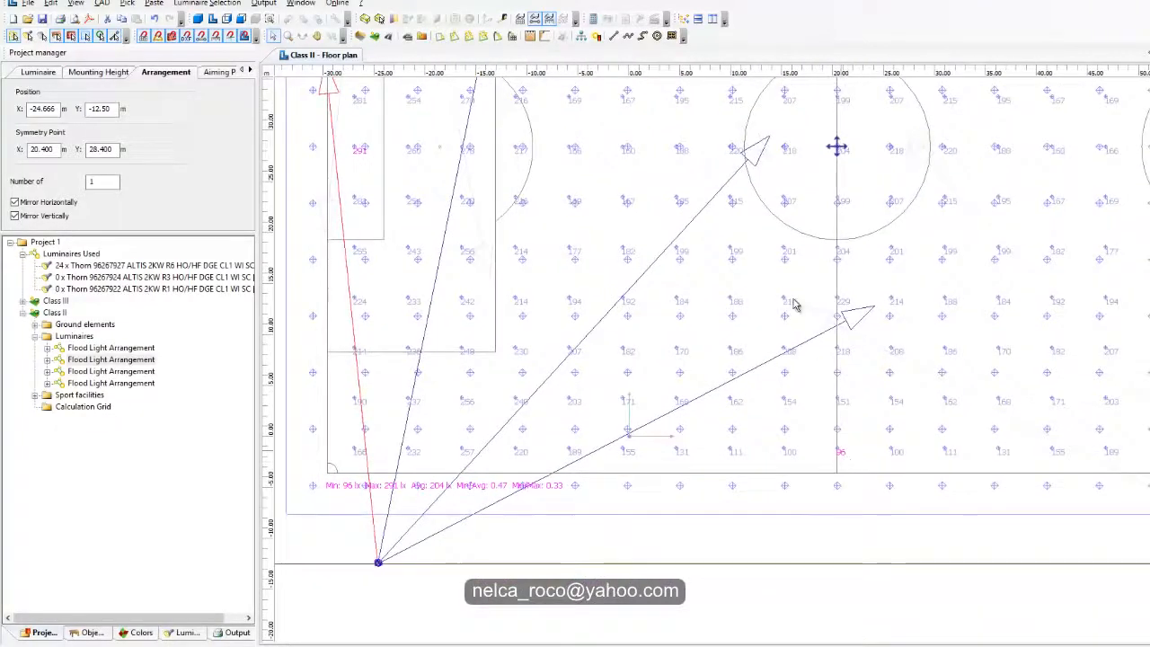
drag(782, 146, 832, 176)
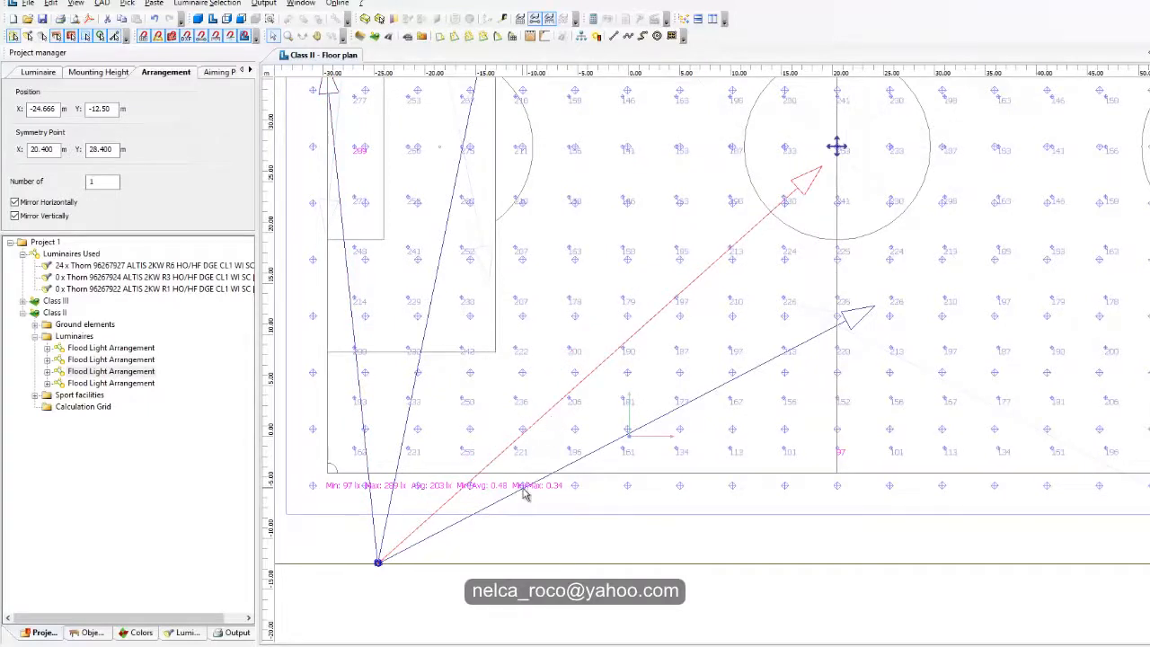
drag(820, 169, 821, 184)
Step: Add a second luminaire to the centre-circle arrangement, aimed near the touchline at about x 27.5 m, y -1.9 m, and split it off separately
drag(107, 182, 48, 184)
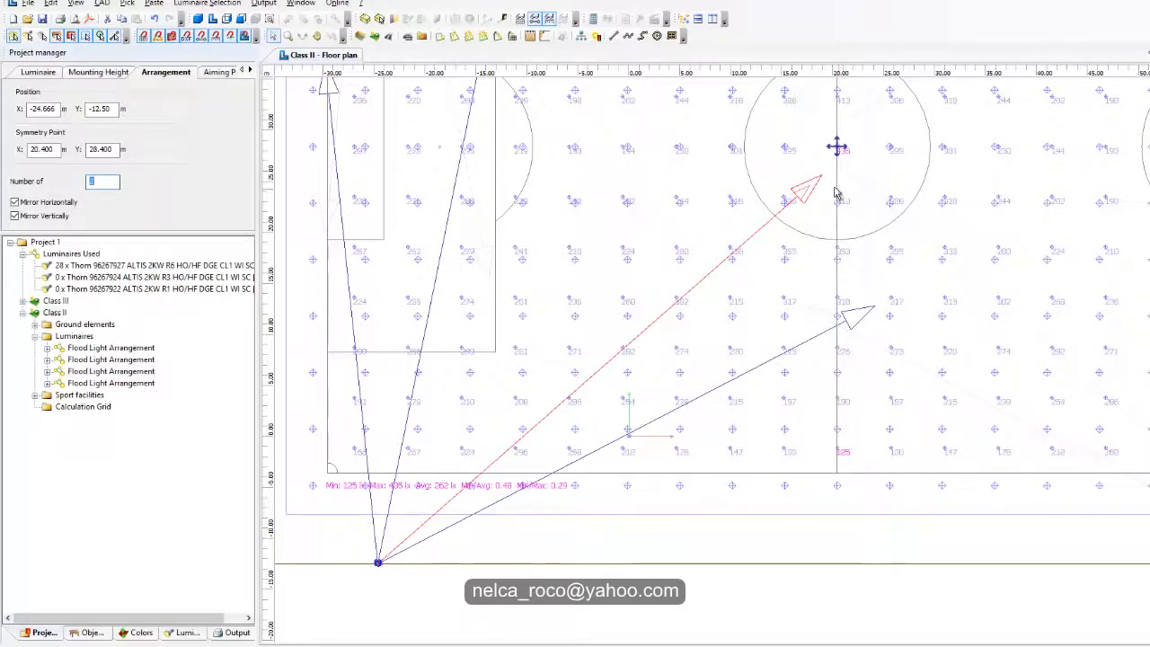
drag(819, 178, 878, 467)
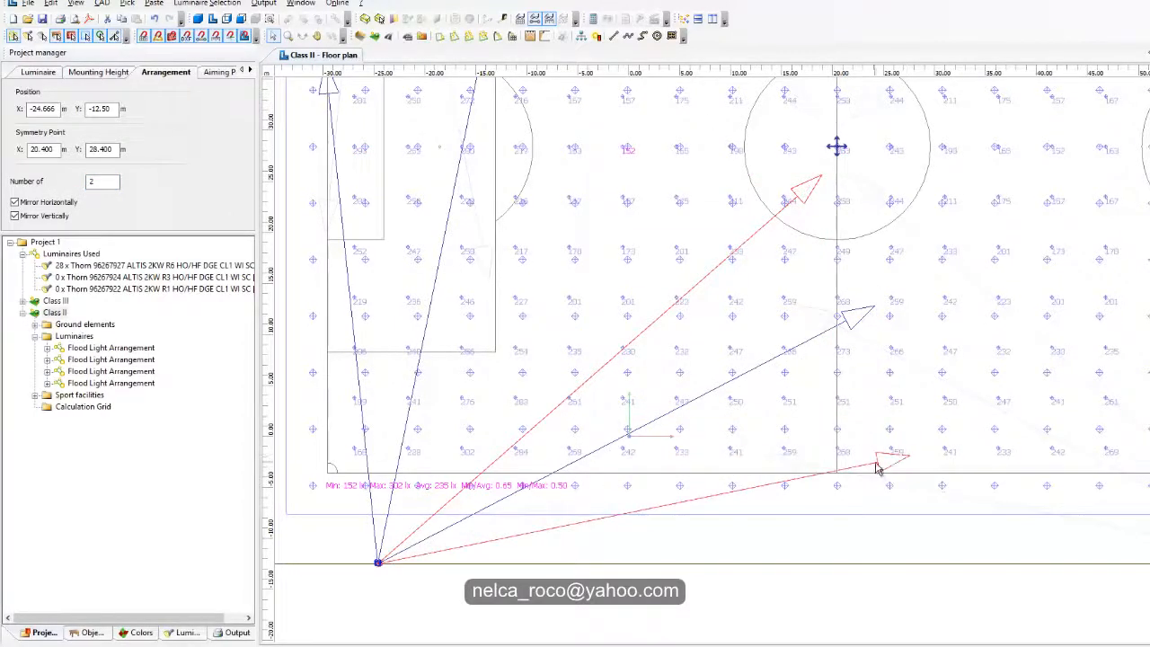
right_click(877, 465)
click(905, 284)
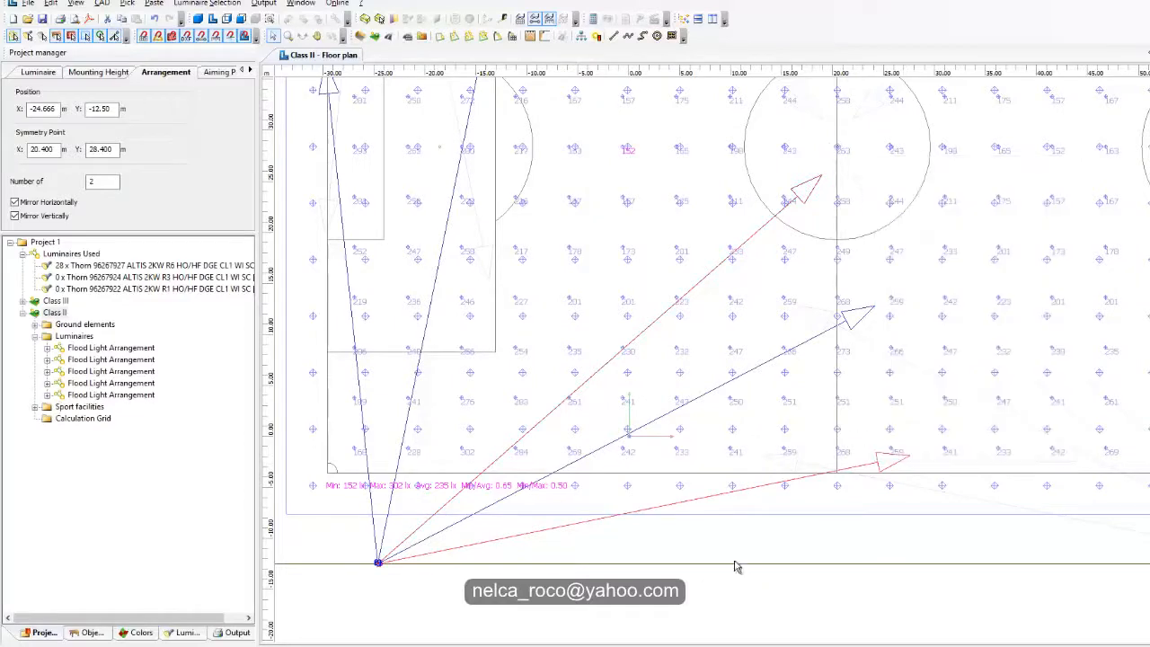
middle_drag(737, 567, 765, 508)
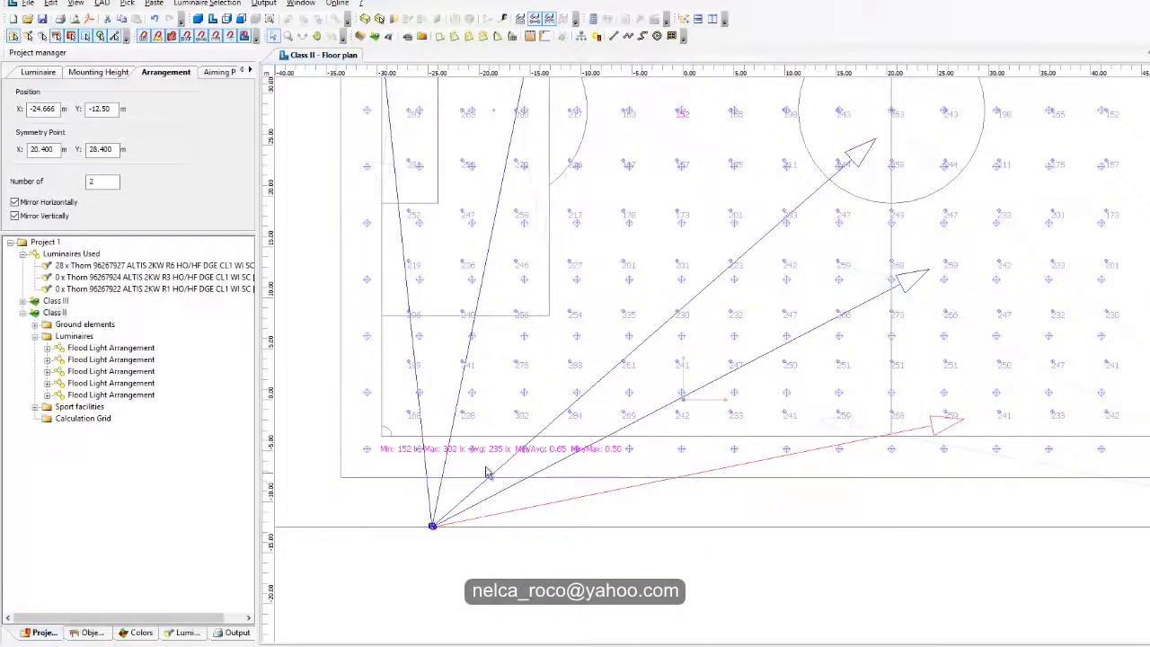
scroll(485, 472, up, 1)
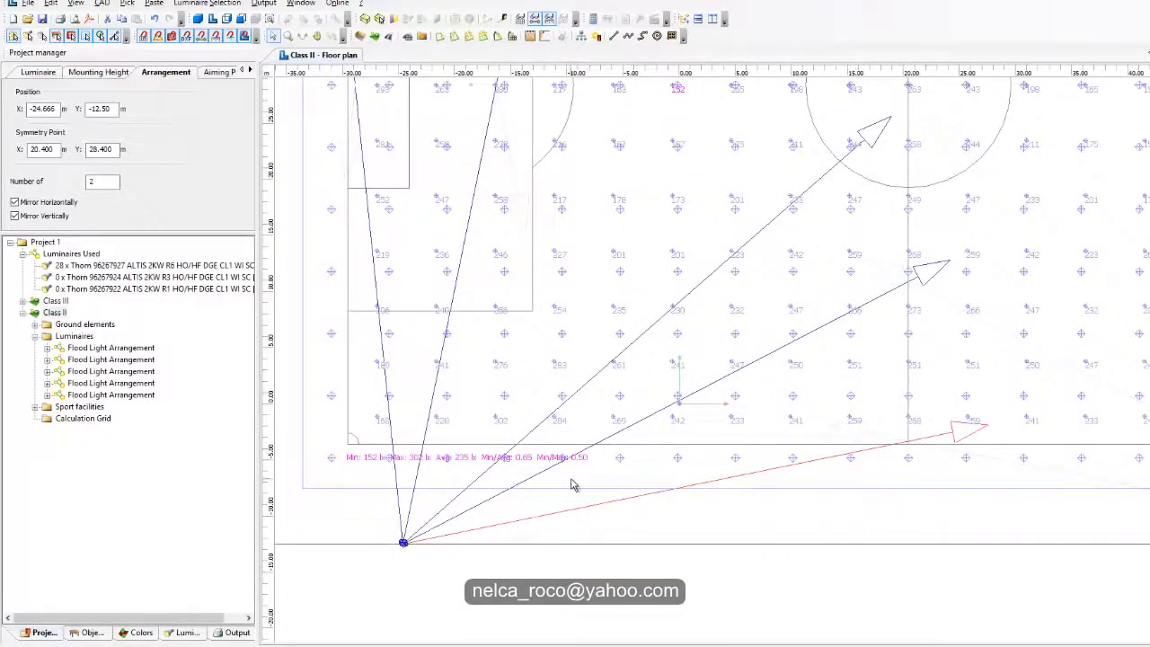
scroll(575, 485, down, 1)
middle_drag(629, 447, 755, 449)
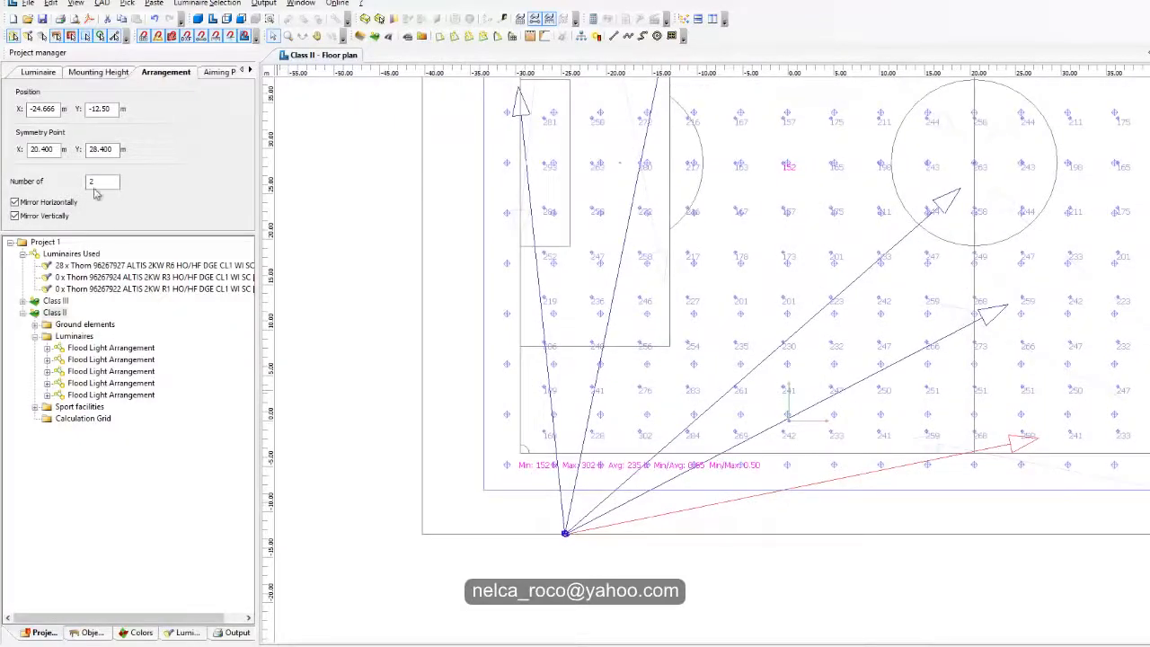
Step: Set the beam angles of the arrangement aimed near the touchline to -70° in y and 11° in z
click(101, 74)
click(163, 73)
click(218, 74)
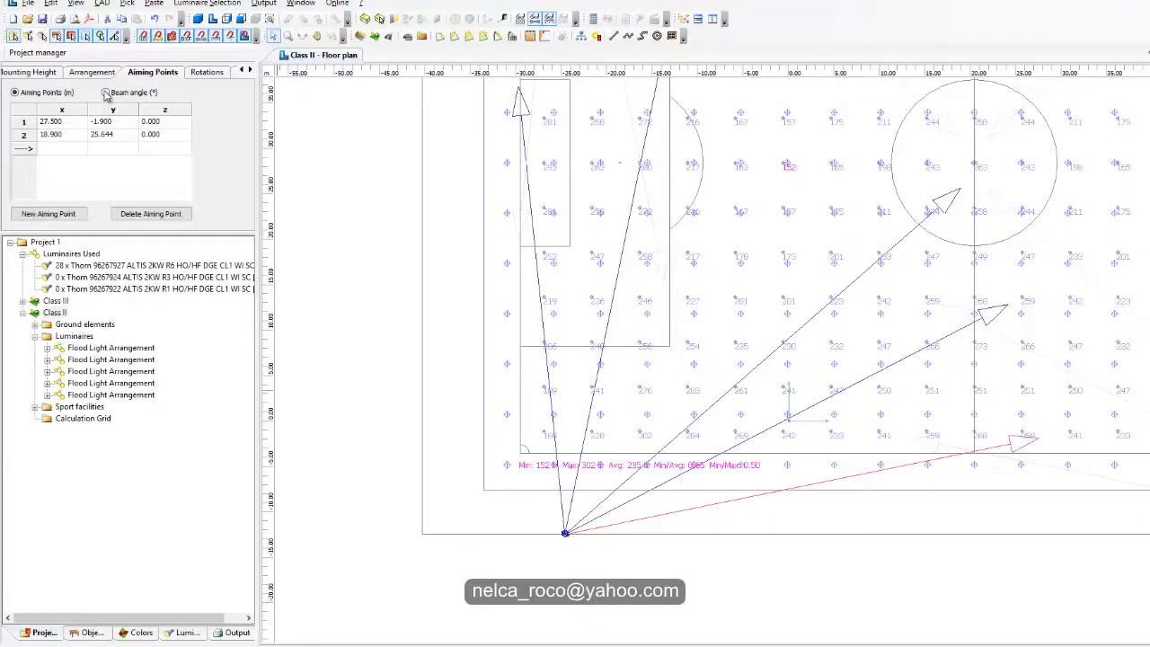
click(621, 525)
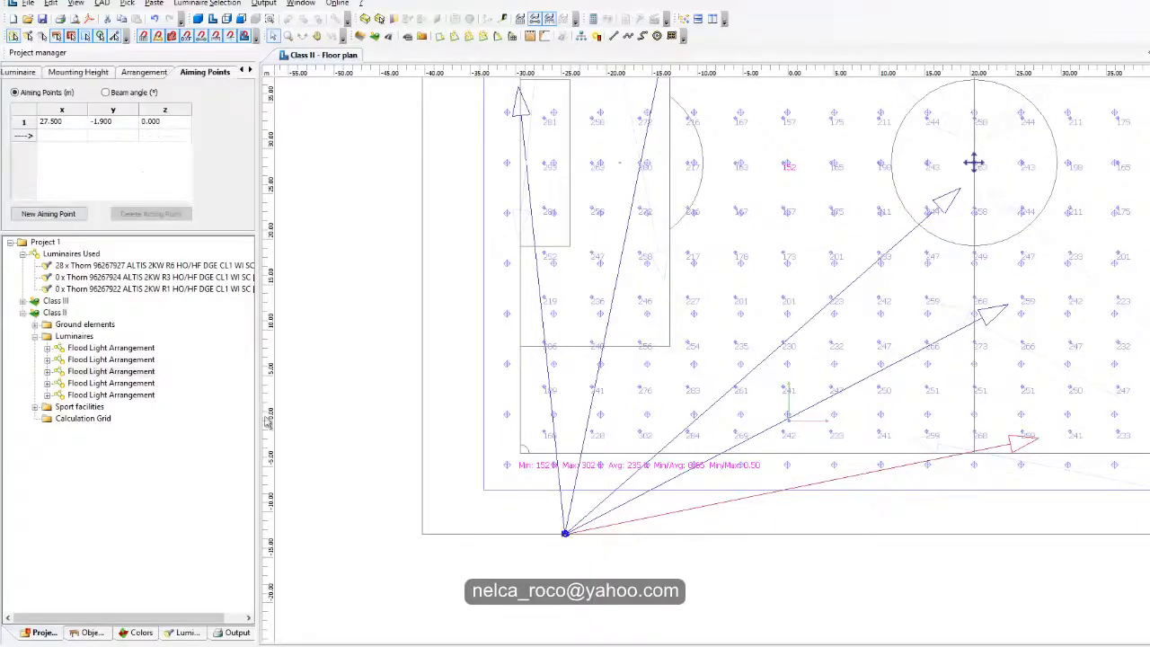
click(106, 93)
click(113, 126)
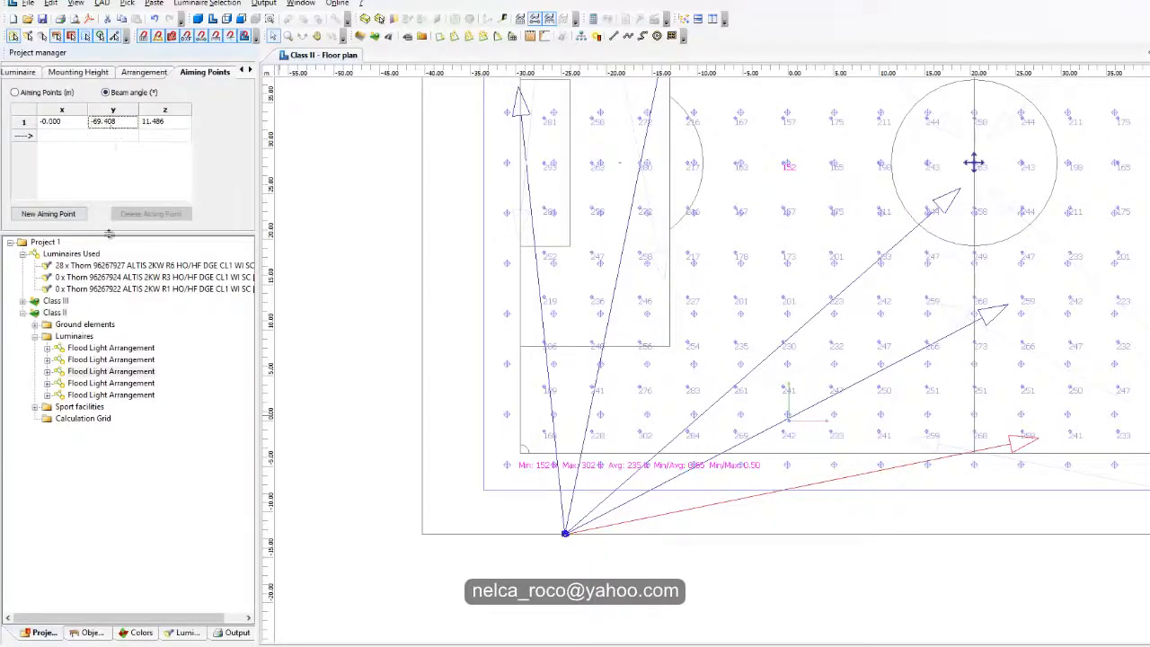
text(-70)
key(Return)
click(156, 125)
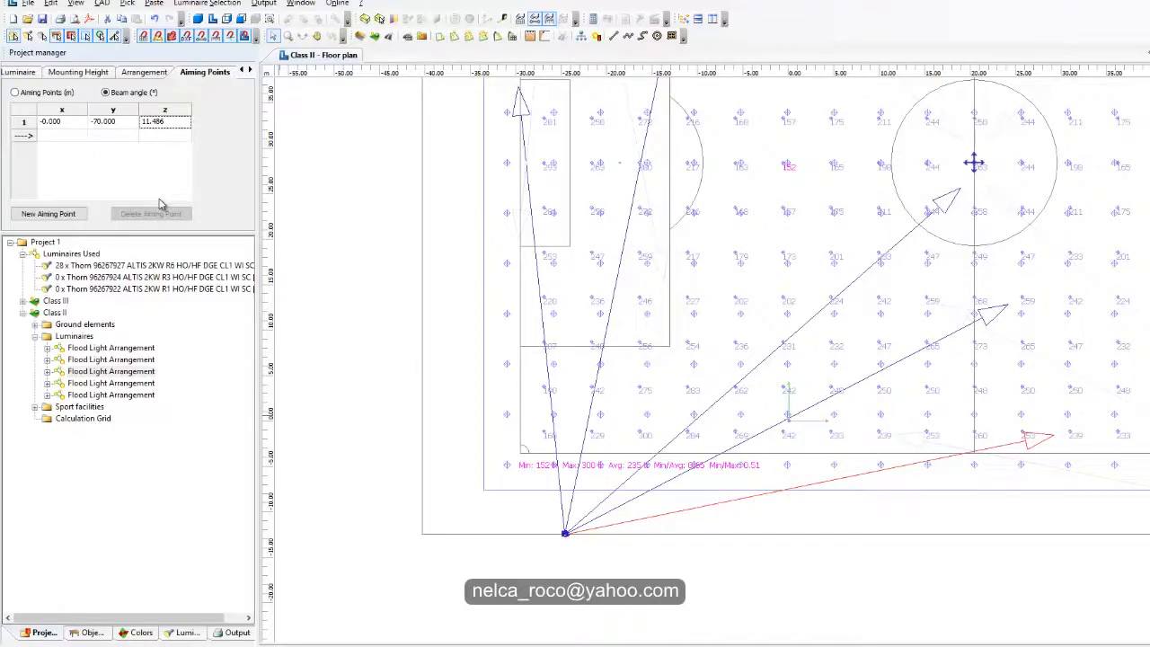
text(11)
key(Return)
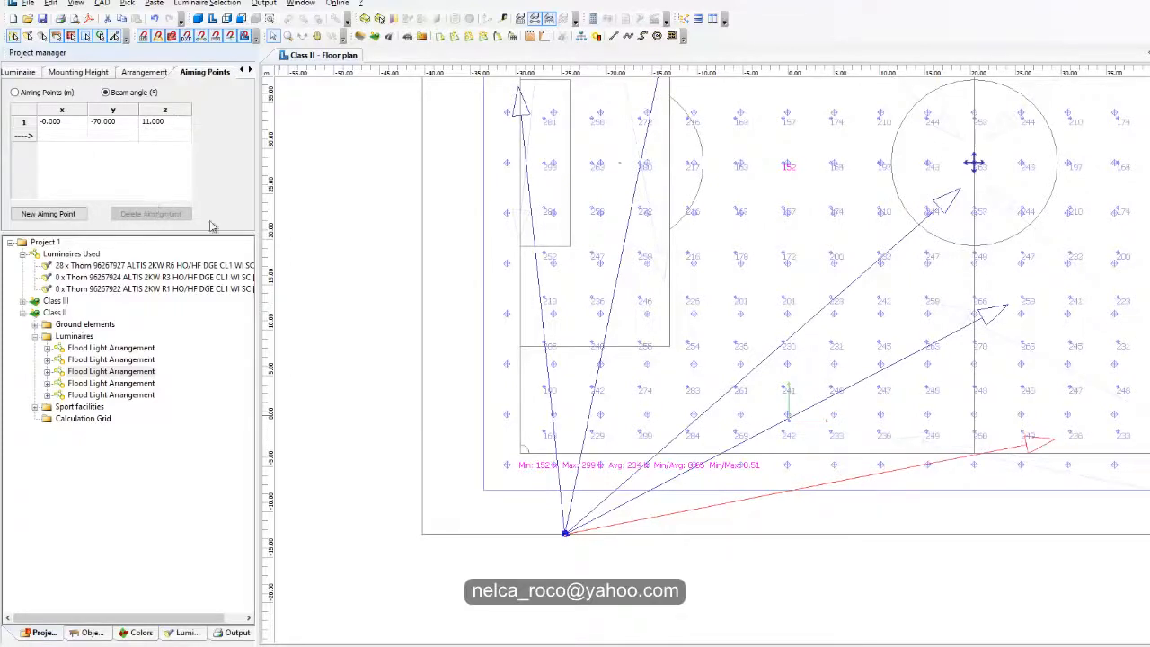
Step: Set the beam angles of the arrangement aimed along the goal line to -68° in y and 96° in z
scroll(584, 376, down, 1)
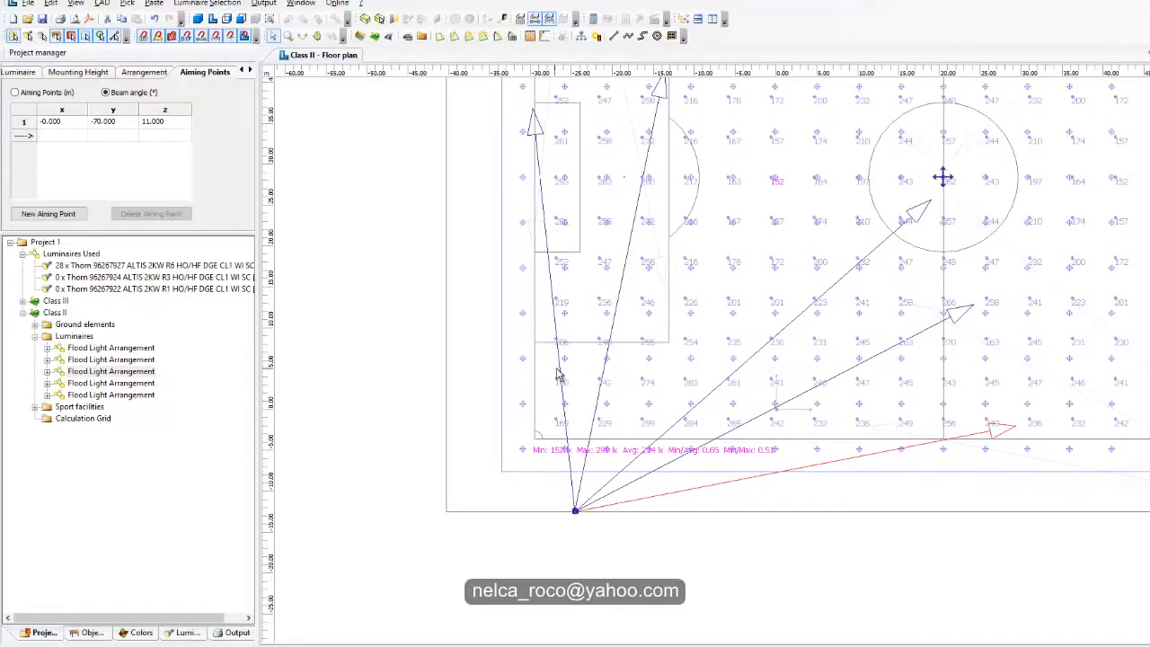
click(559, 369)
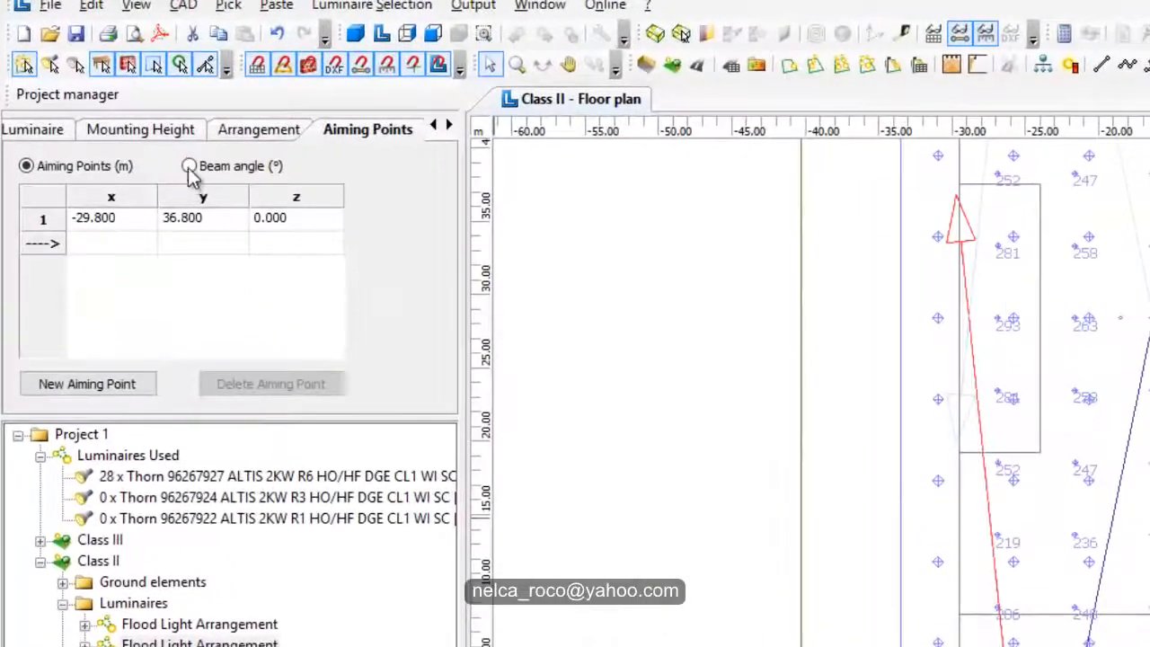
click(105, 94)
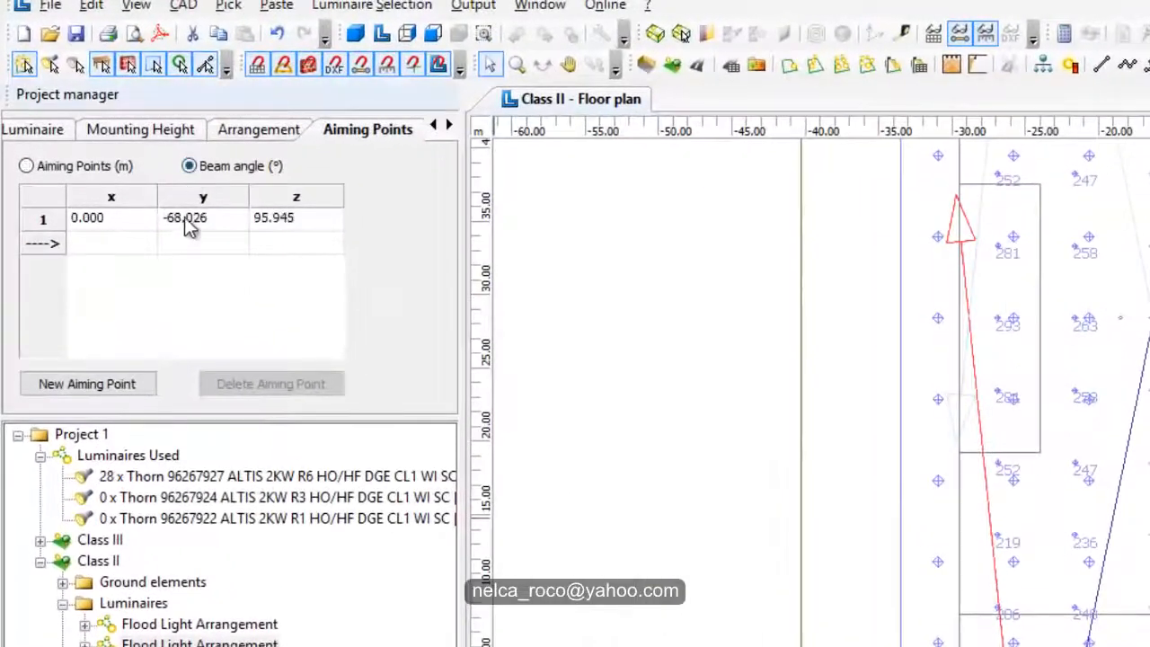
click(186, 220)
text(-68)
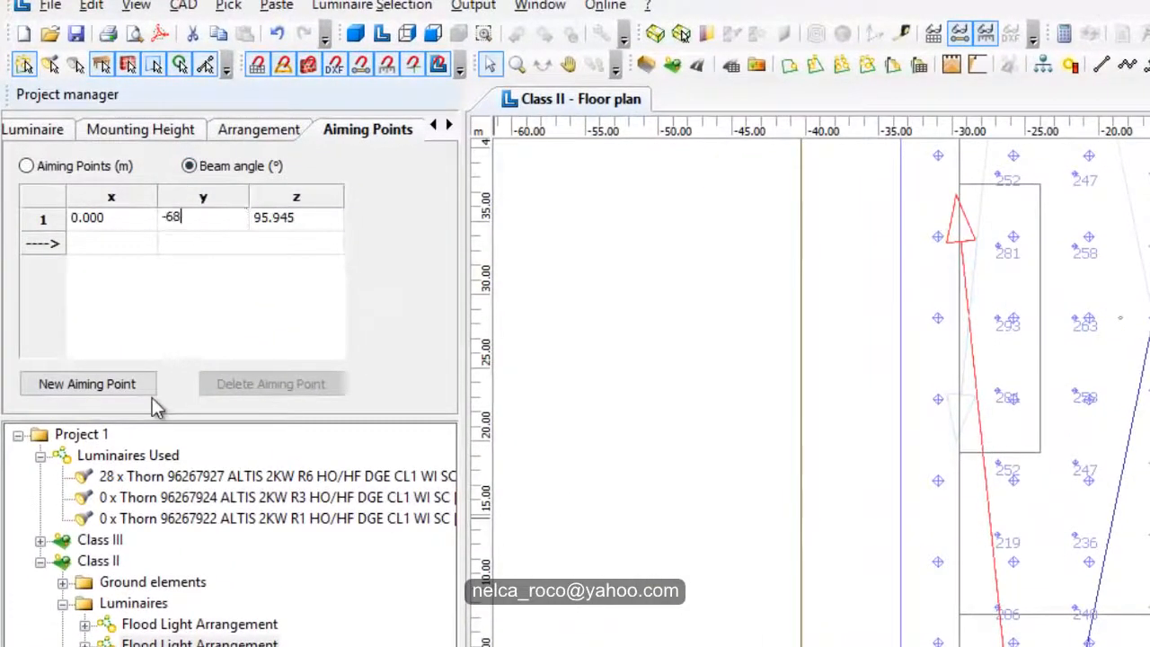
key(Return)
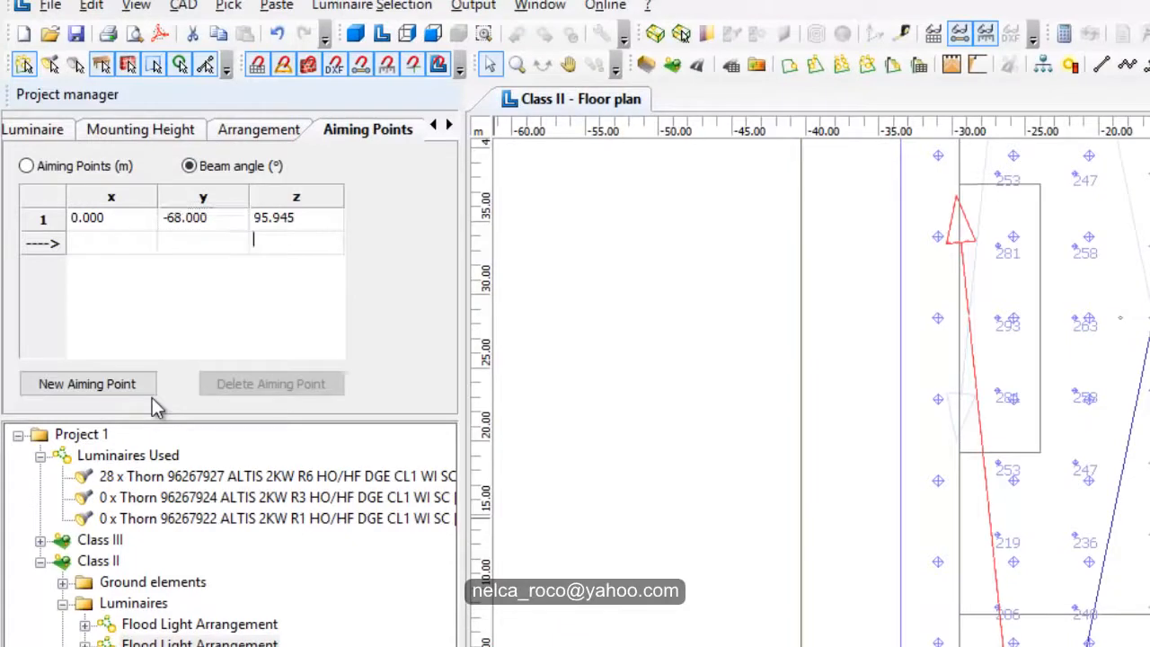
click(274, 226)
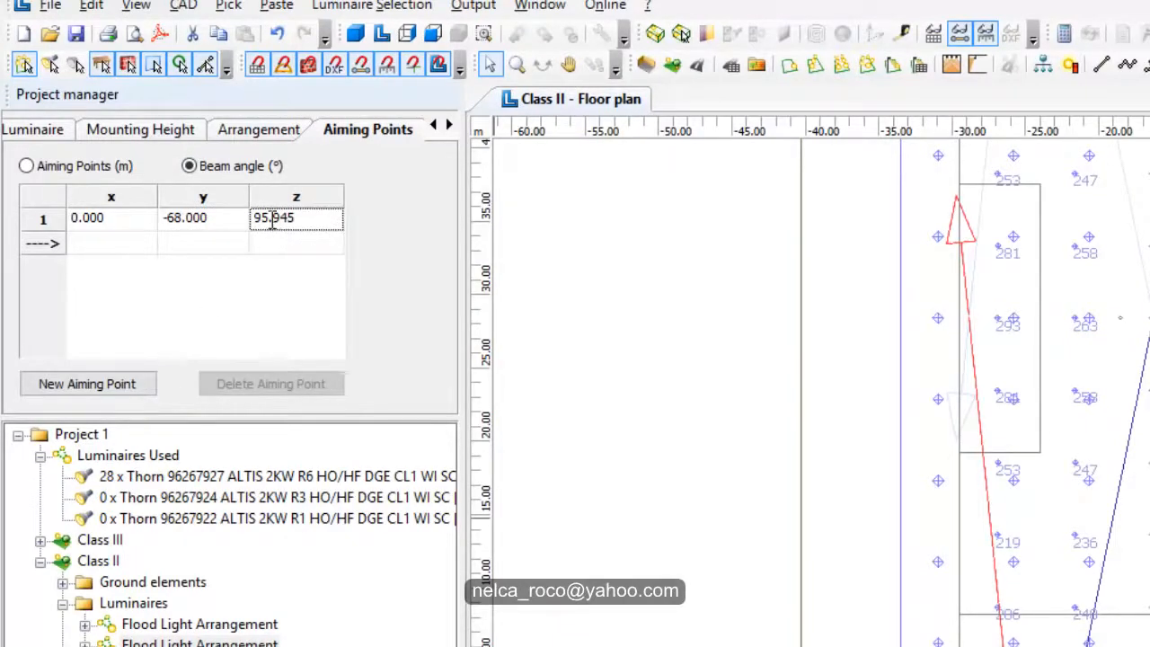
text(96)
key(Return)
Step: Compare the Class II grid's average illuminance and uniformity with the Class II requirements for outdoor football in Handbook4-3.pdf
scroll(646, 496, up, 4)
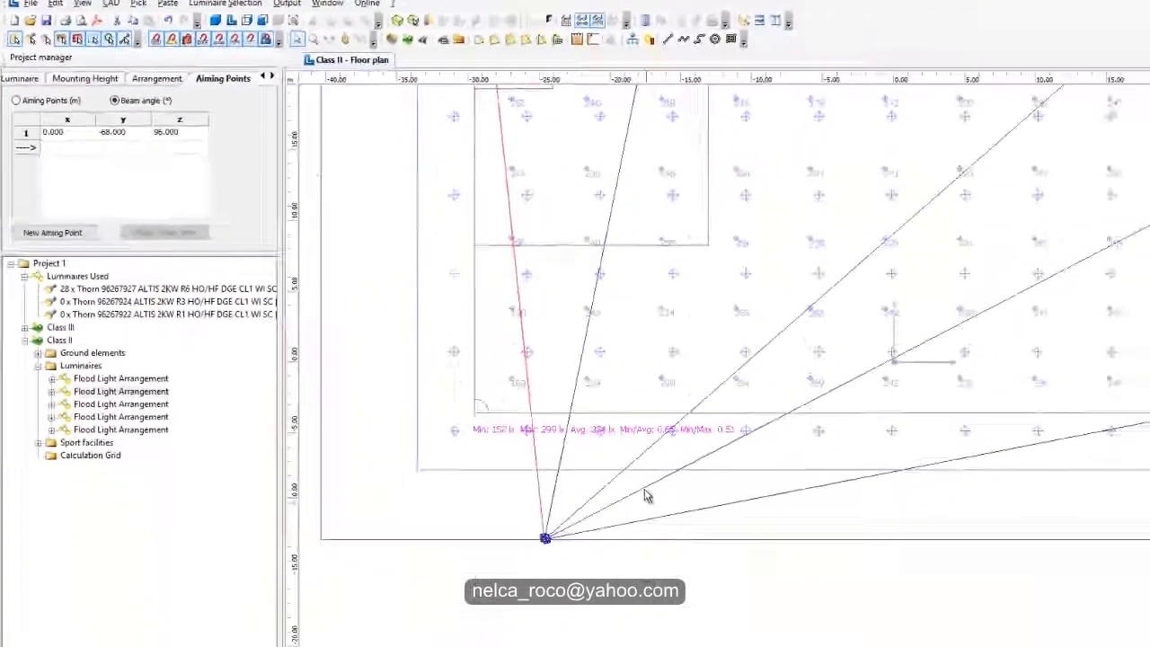
scroll(646, 495, up, 2)
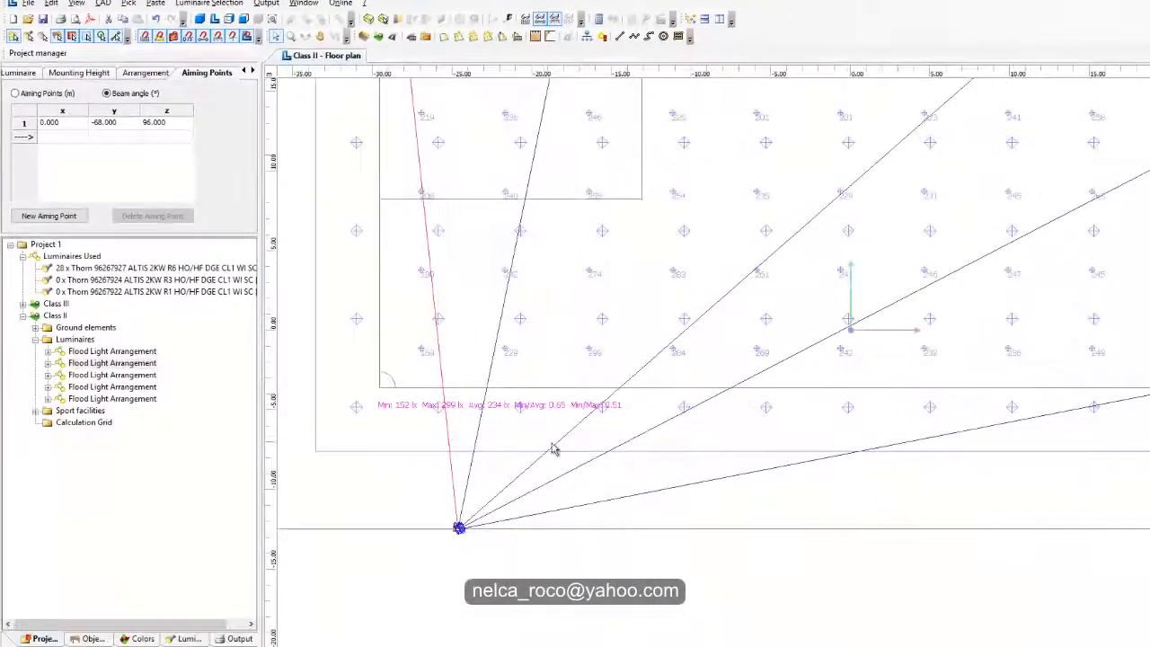
middle_drag(555, 451, 662, 410)
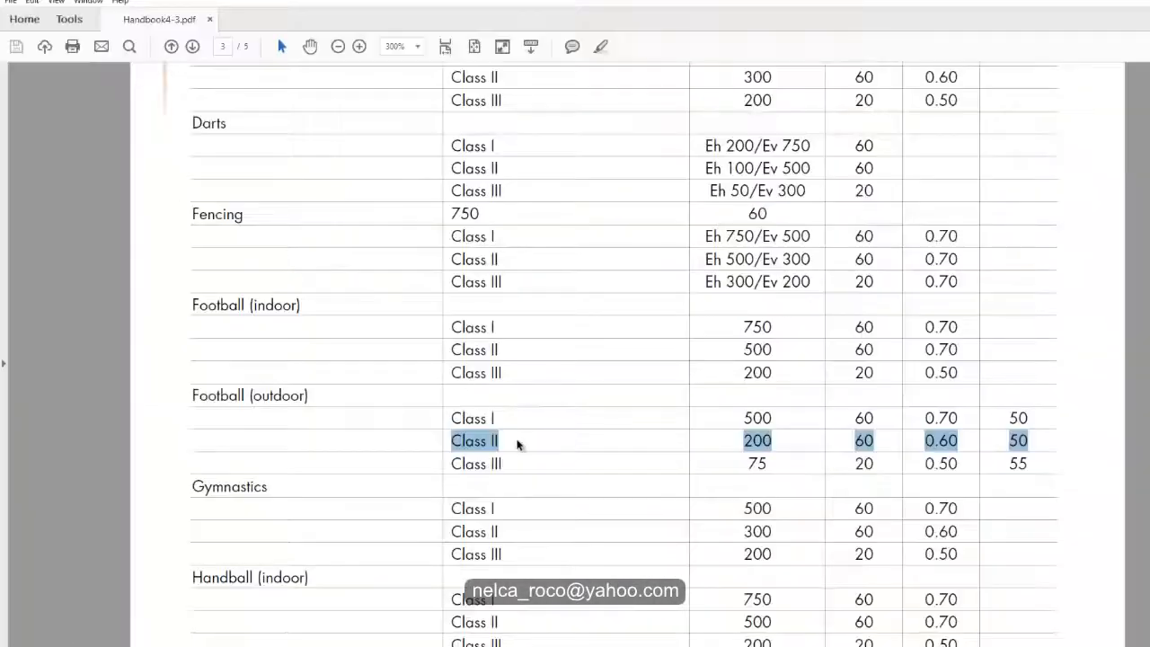
click(521, 441)
drag(449, 439, 500, 440)
drag(791, 441, 1040, 441)
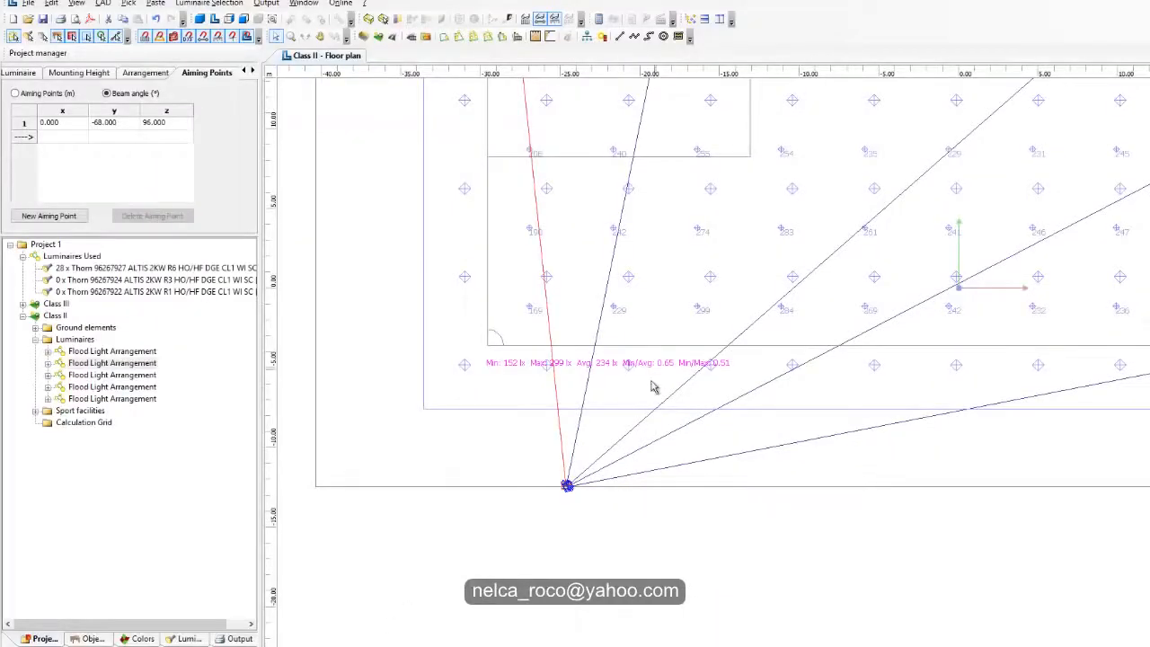
middle_drag(577, 490, 535, 565)
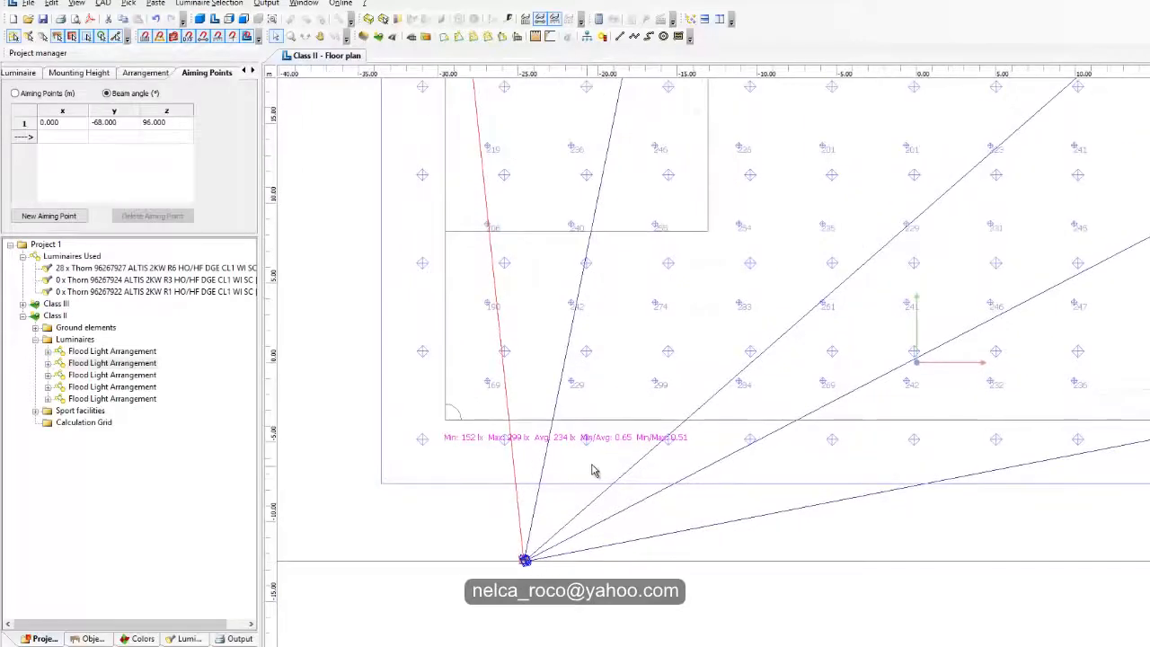
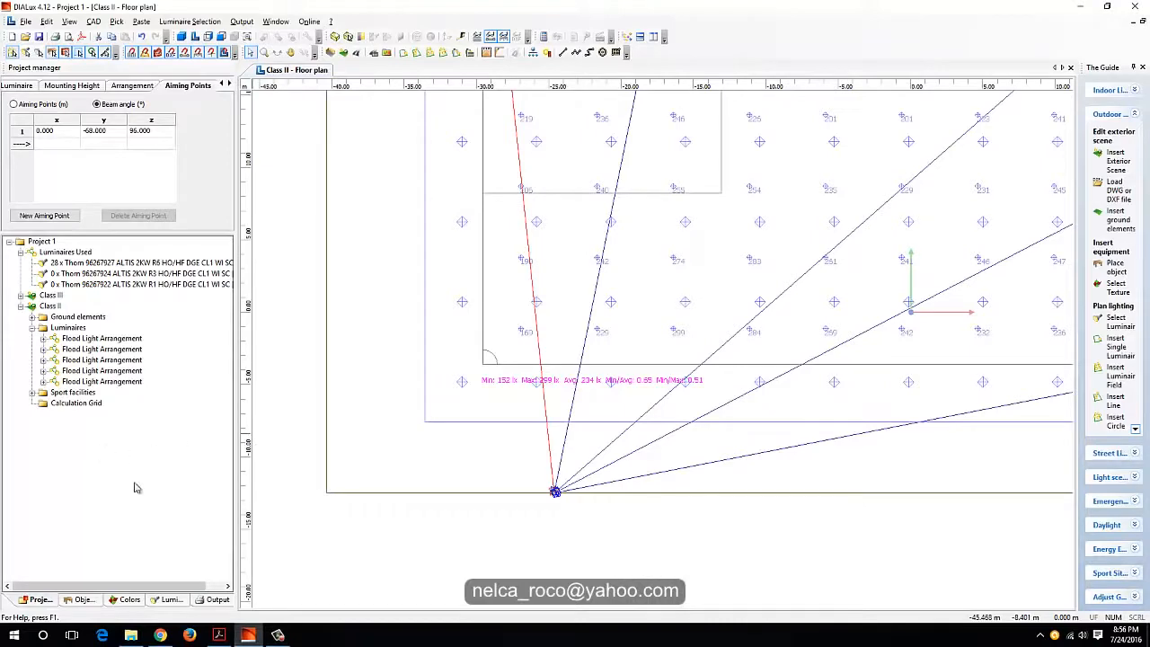
Step: Duplicate the Class II exterior scene in the project
click(20, 307)
click(49, 306)
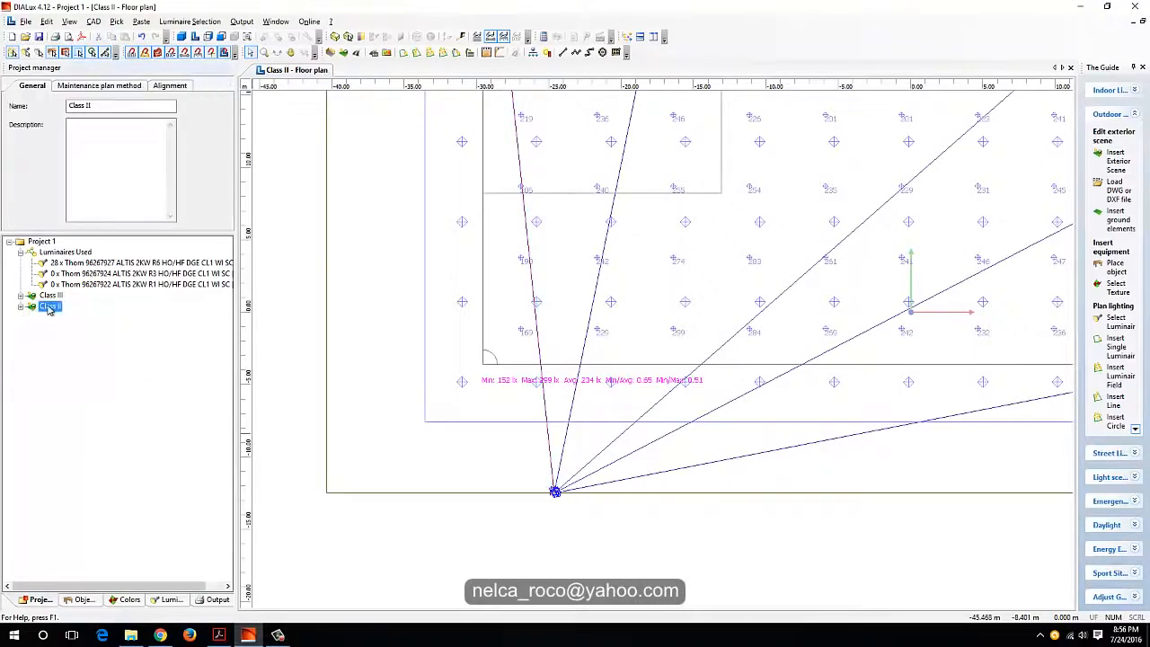
right_click(48, 306)
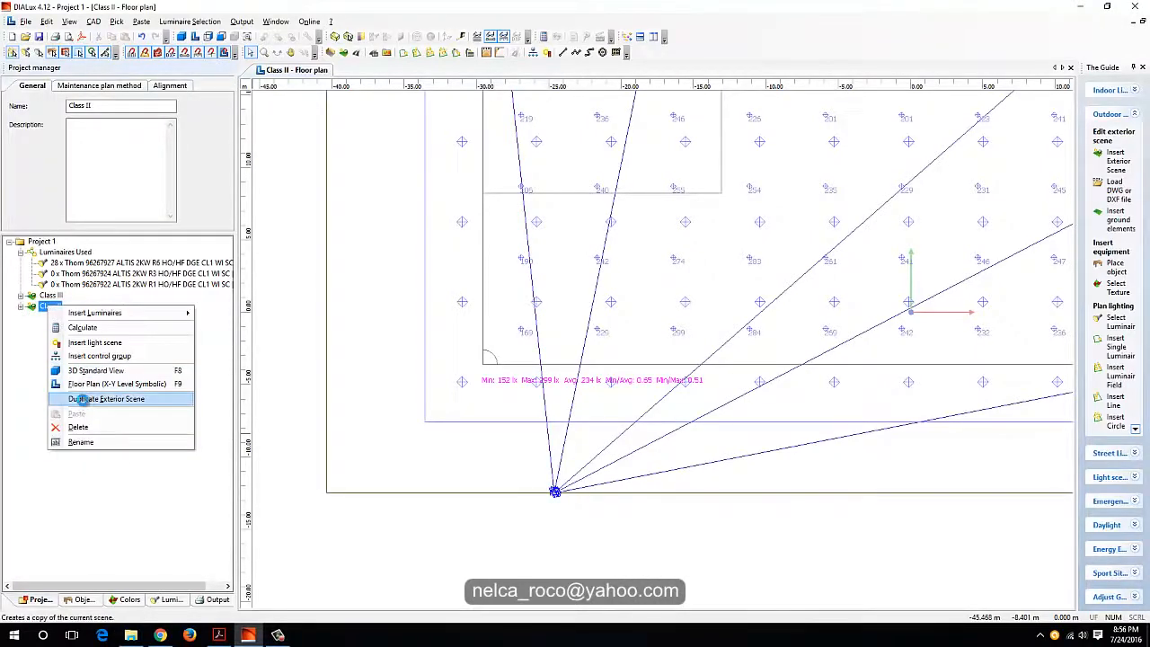
click(99, 399)
Step: Rename the duplicated exterior scene as Class I1
drag(95, 106, 69, 106)
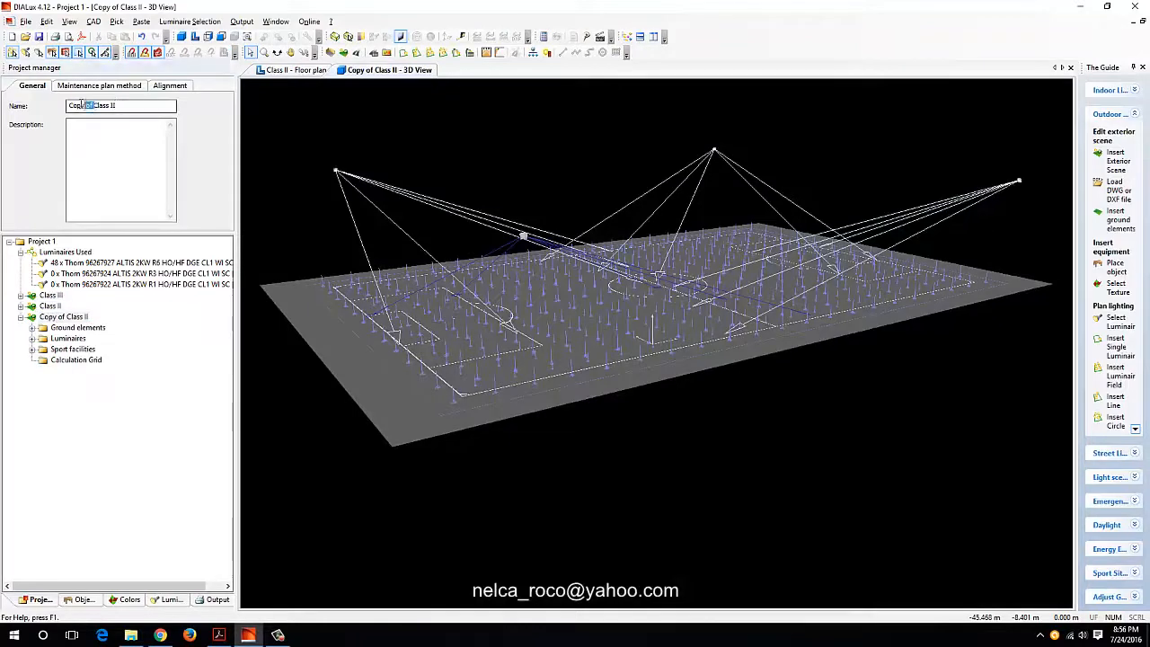
key(BackSpace)
click(105, 104)
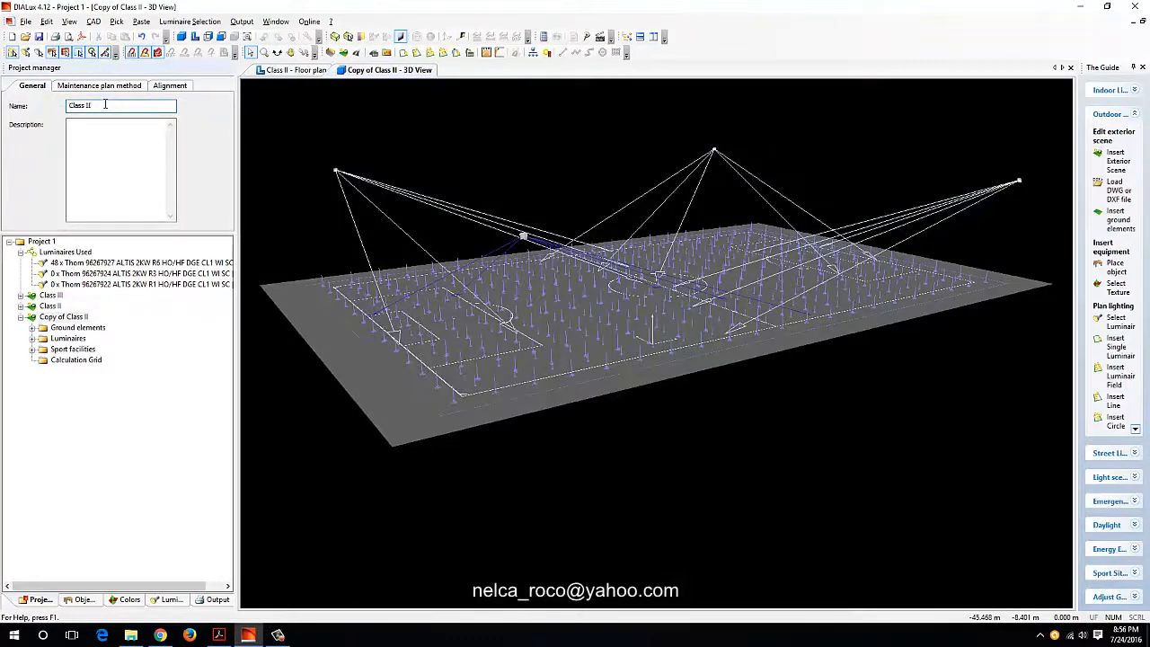
key(BackSpace)
text(1)
key(Return)
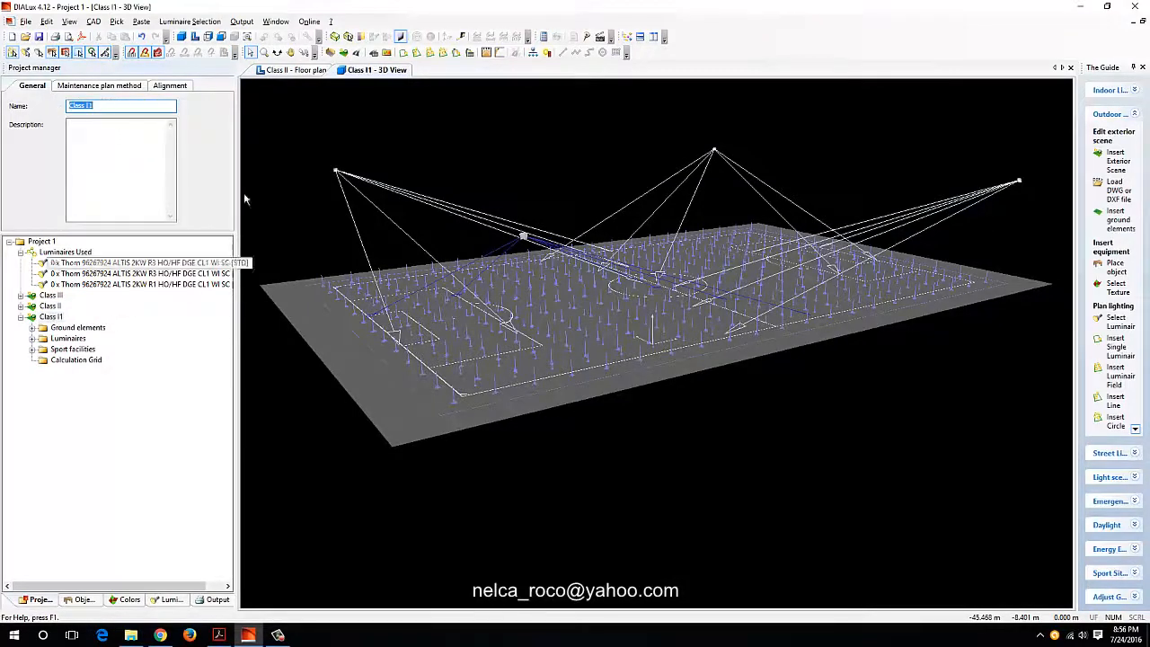
Step: Close the old scene views, show the Class I1 scene in floor plan, and inspect the grid results near the corner mast
right_click(277, 72)
click(315, 141)
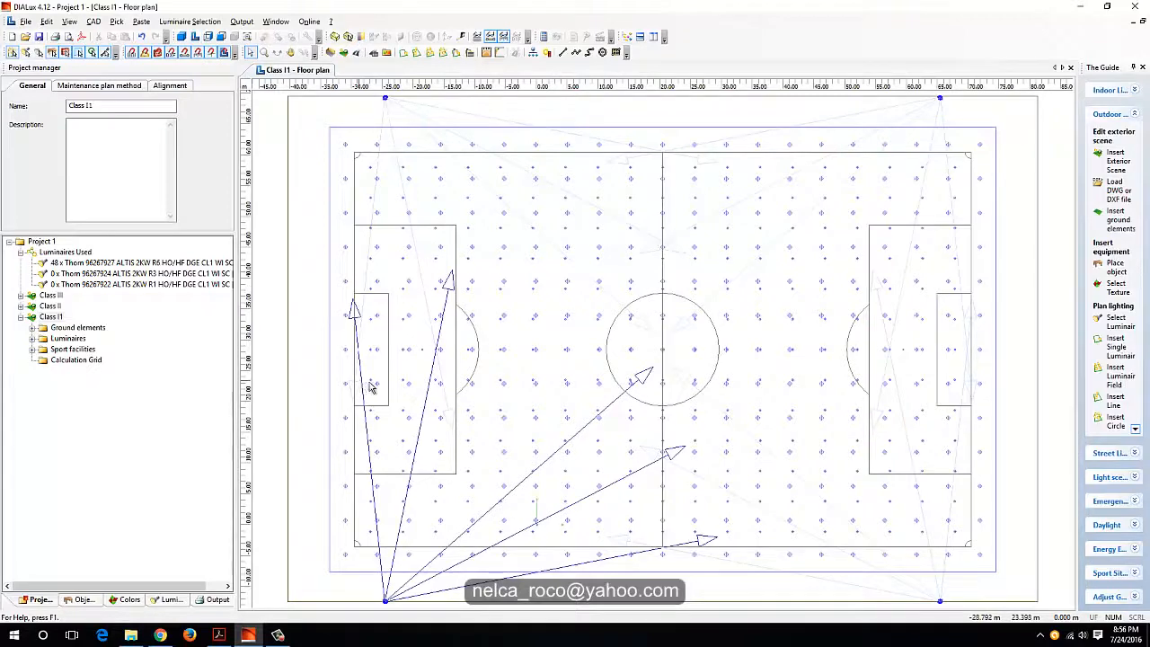
middle_drag(436, 343, 446, 307)
scroll(508, 543, up, 2)
middle_drag(507, 543, 705, 426)
scroll(657, 330, up, 3)
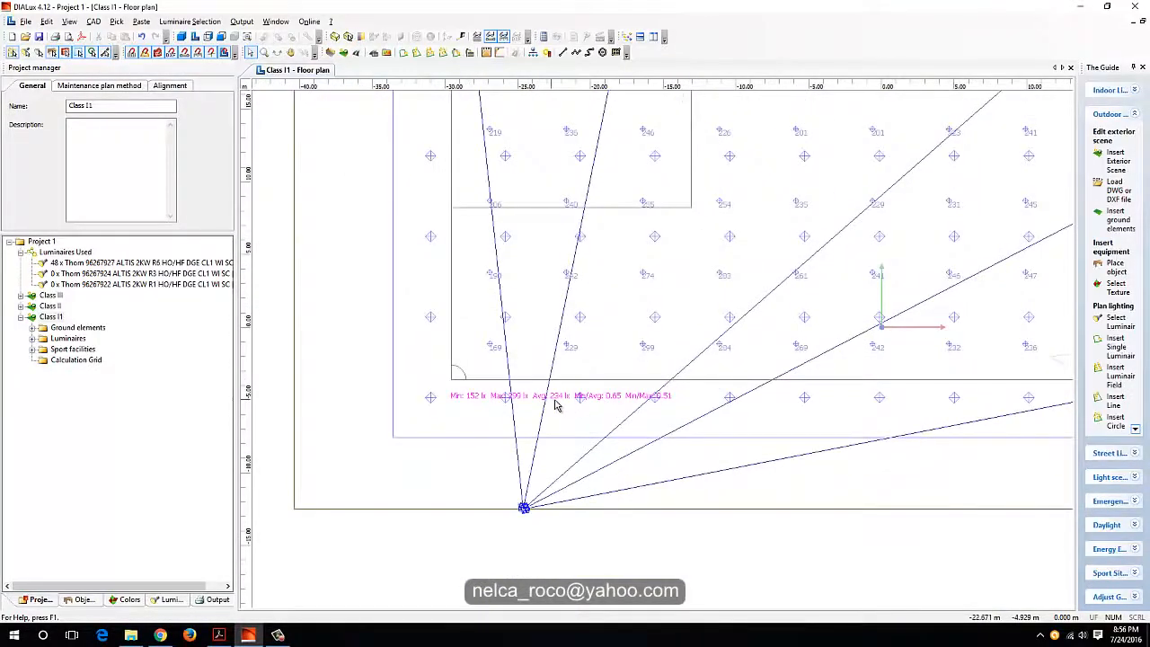
scroll(555, 401, down, 5)
middle_drag(577, 451, 496, 538)
scroll(544, 492, down, 1)
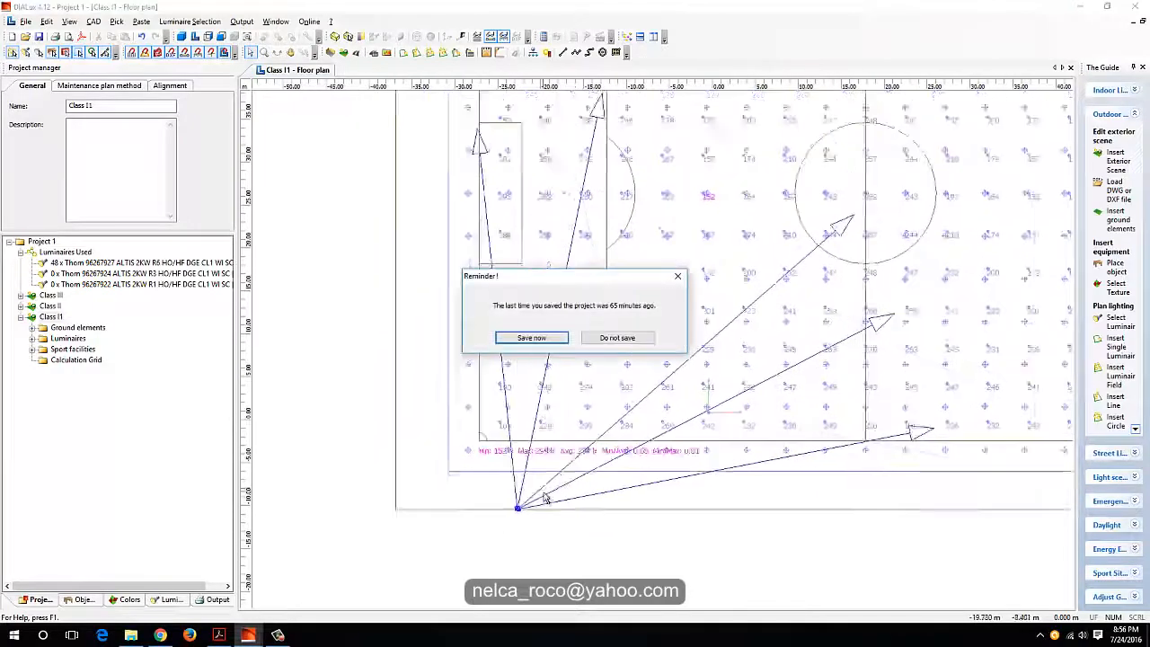
Step: Save the project to the Desktop as Football Sample Calculation
click(530, 338)
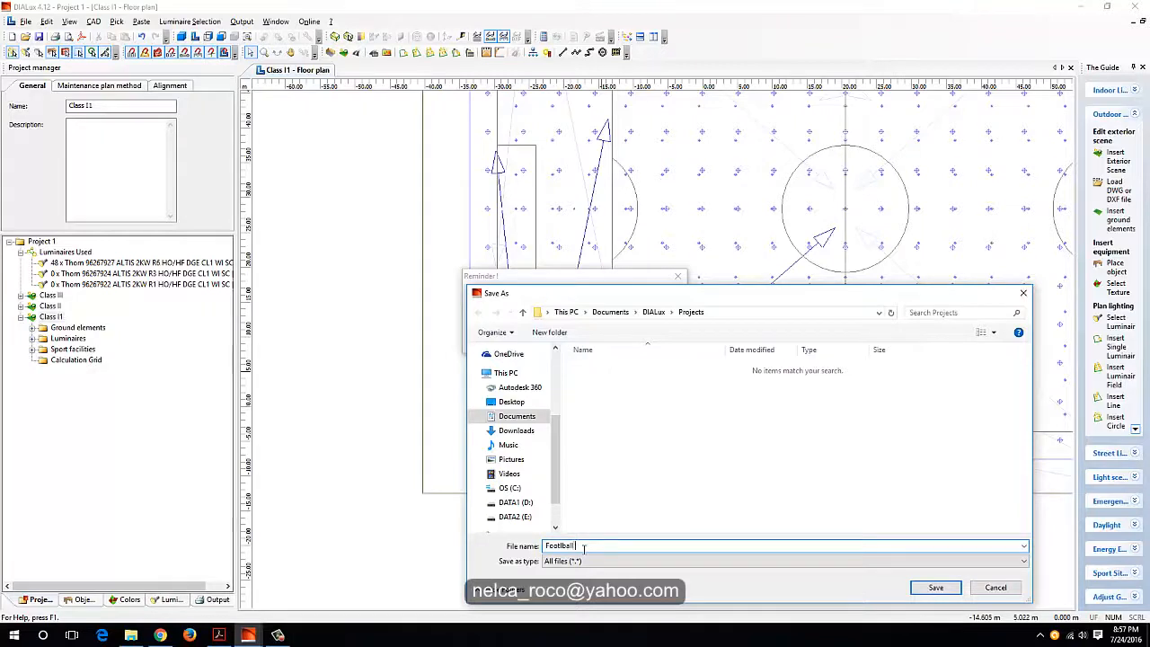
text(Football Sample)
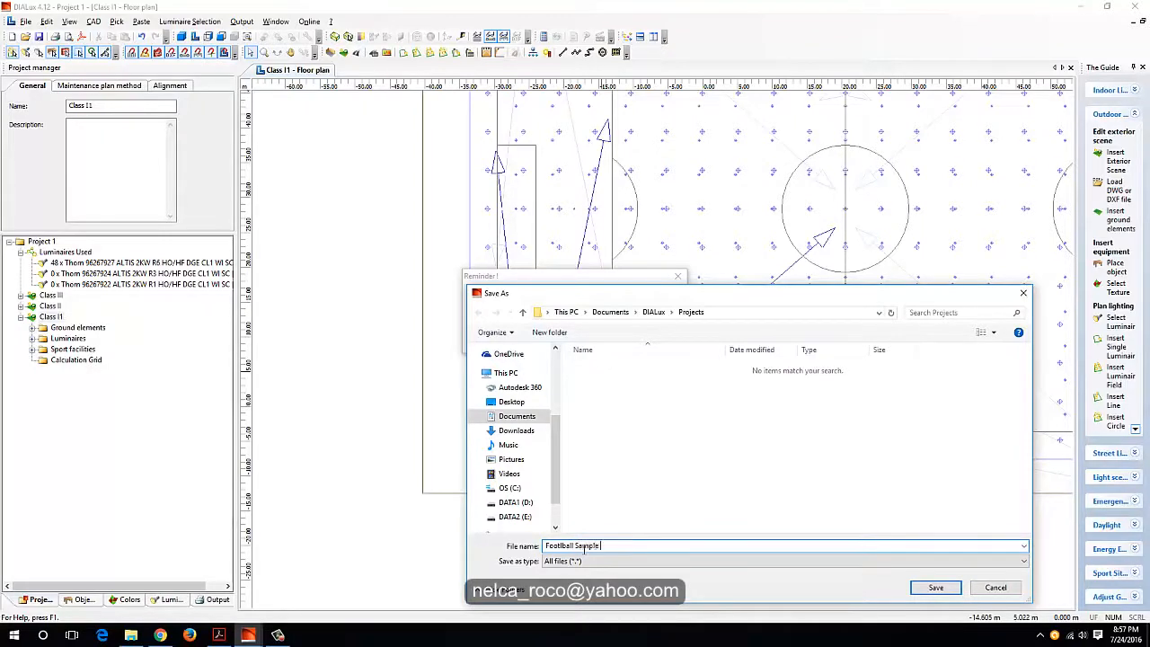
text( Calculation)
click(511, 402)
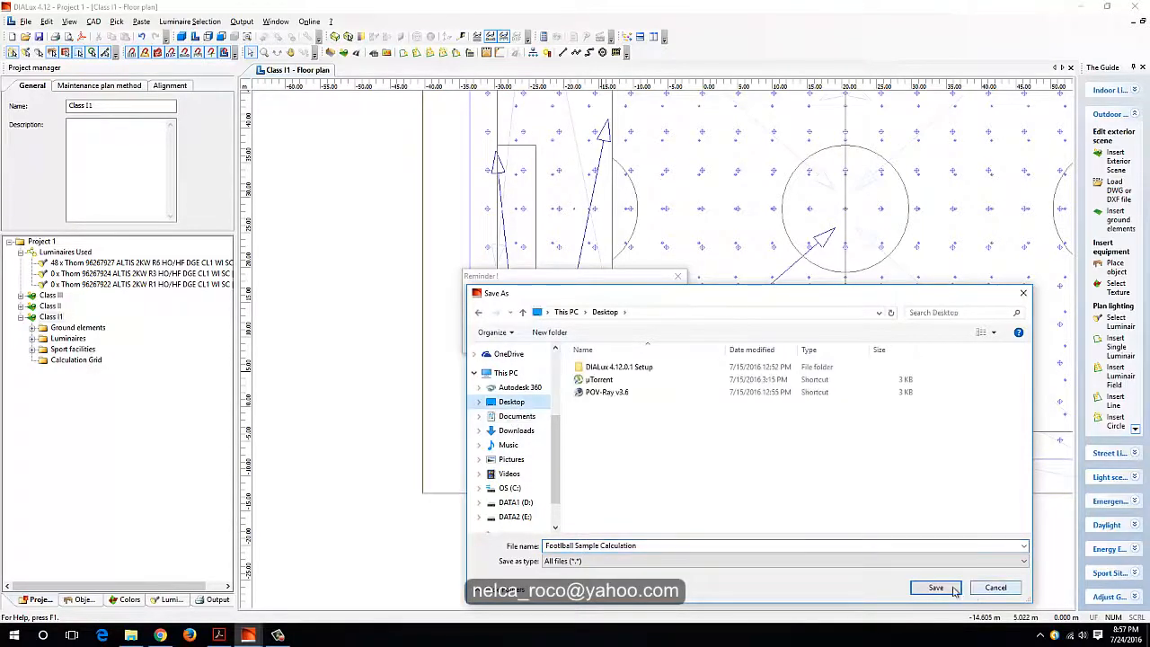
click(953, 591)
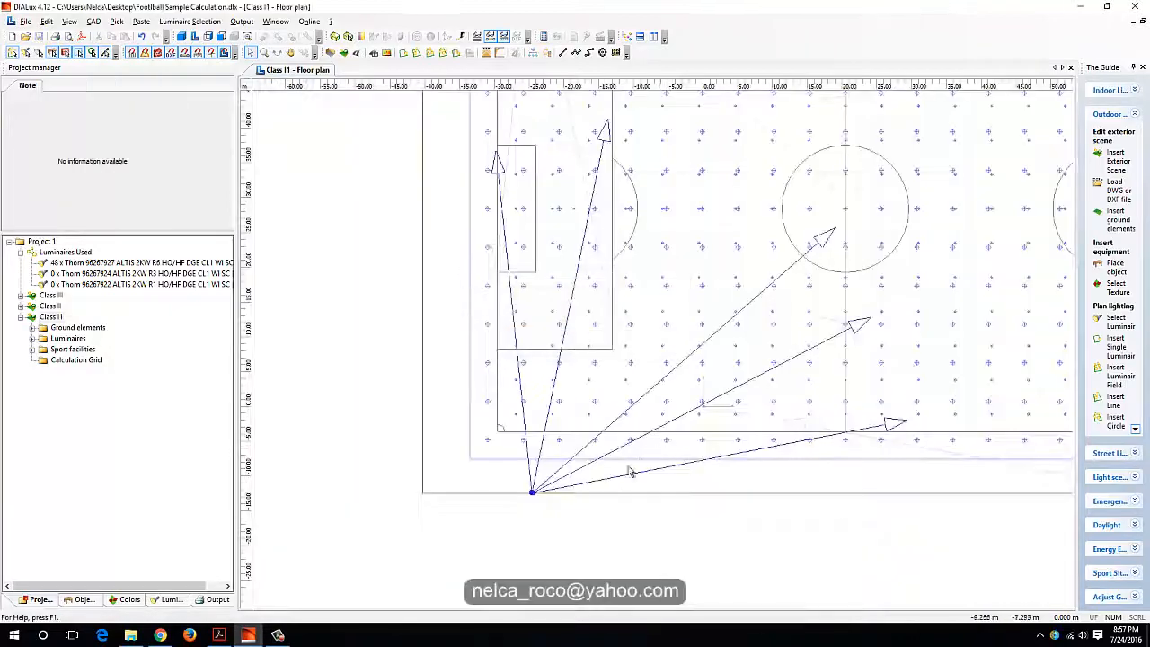
Step: Look up the Class I illuminance and uniformity requirements for outdoor football in Handbook4-3.pdf
scroll(565, 489, down, 1)
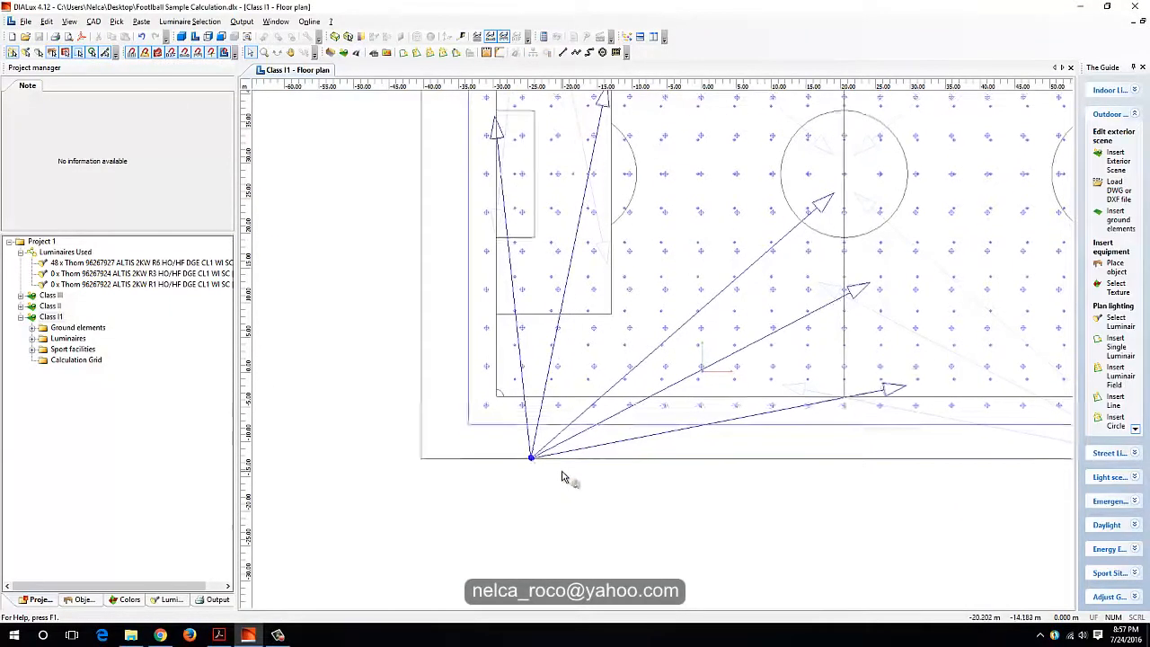
click(218, 635)
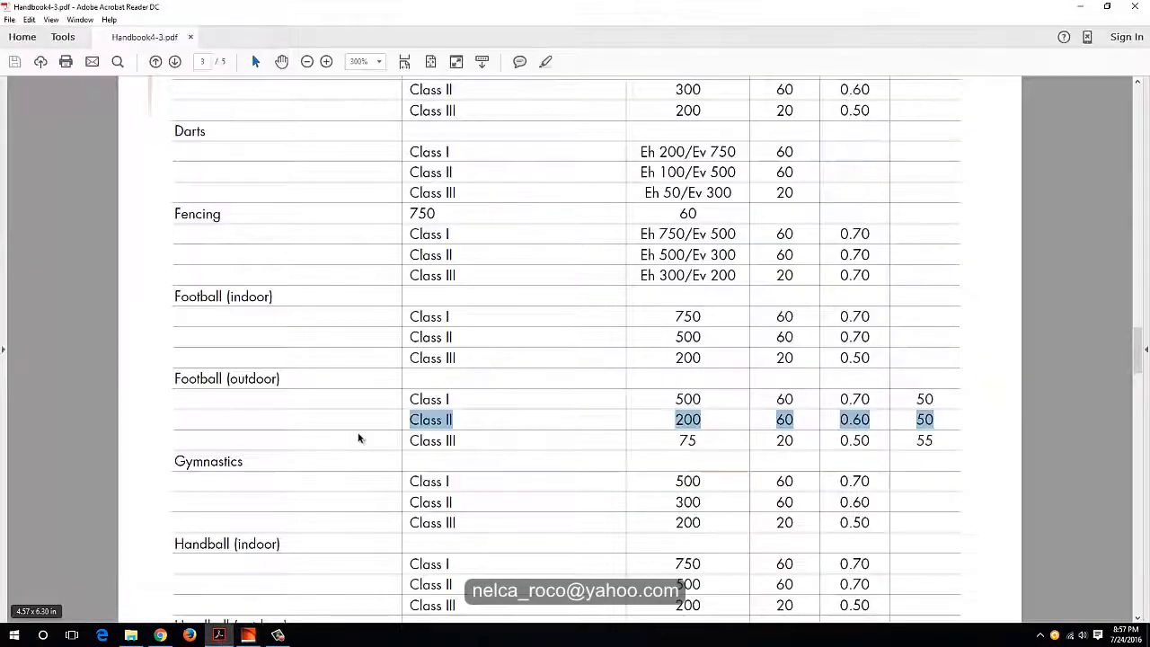
drag(409, 398, 869, 404)
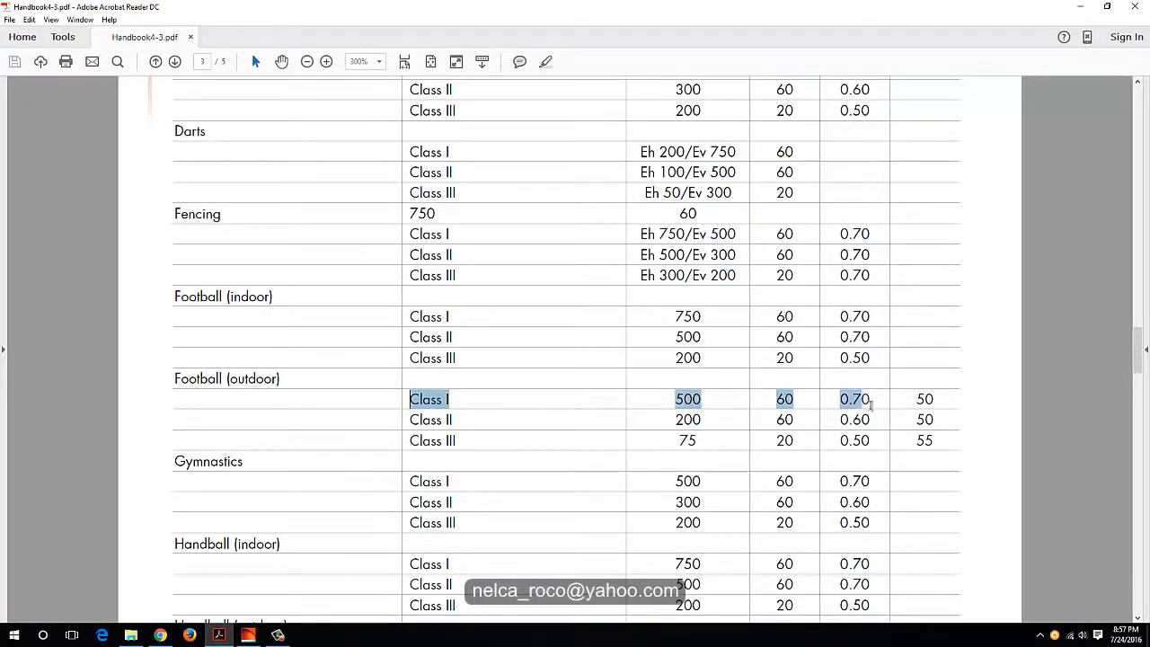
drag(940, 401, 941, 401)
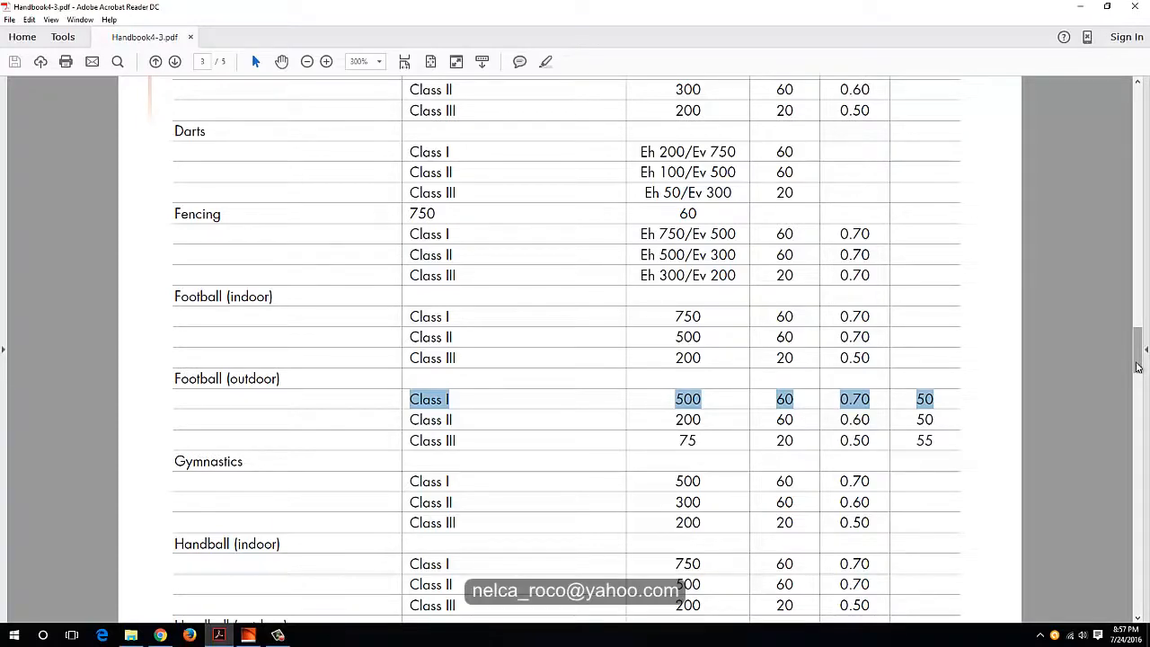
mouse_move(1138, 367)
mouse_down()
mouse_move(1138, 289)
mouse_move(1138, 371)
mouse_up()
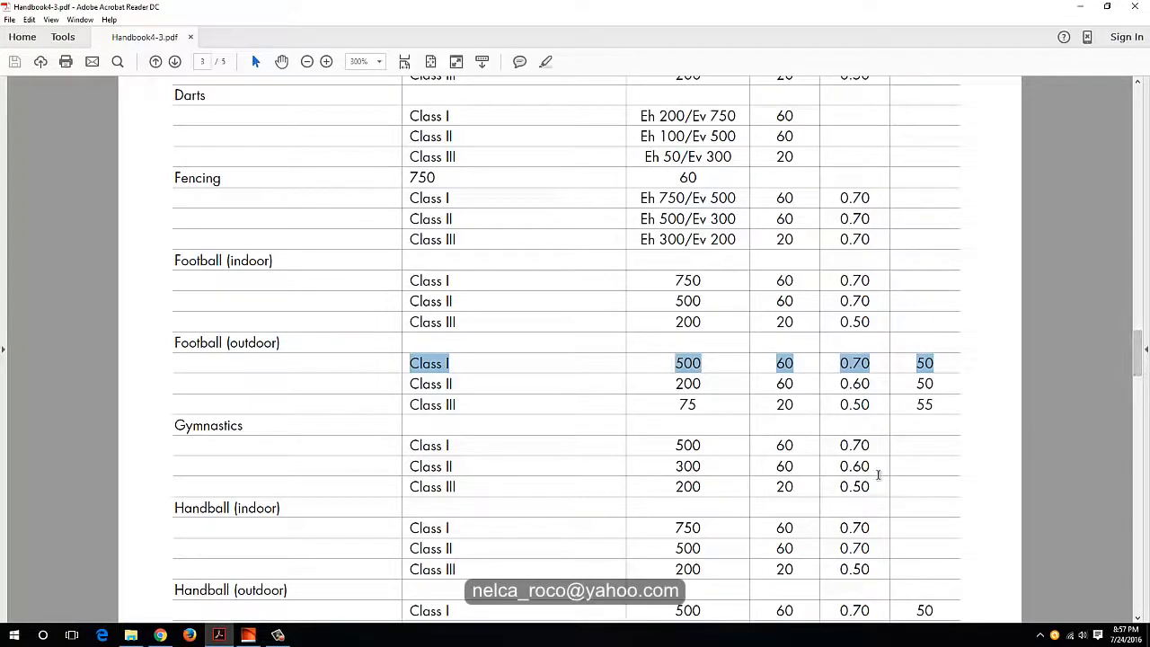
Step: Switch back to DIALux and examine the Class I1 grid's average, minimum and uniformity values across the pitch against the Class I requirements
click(248, 635)
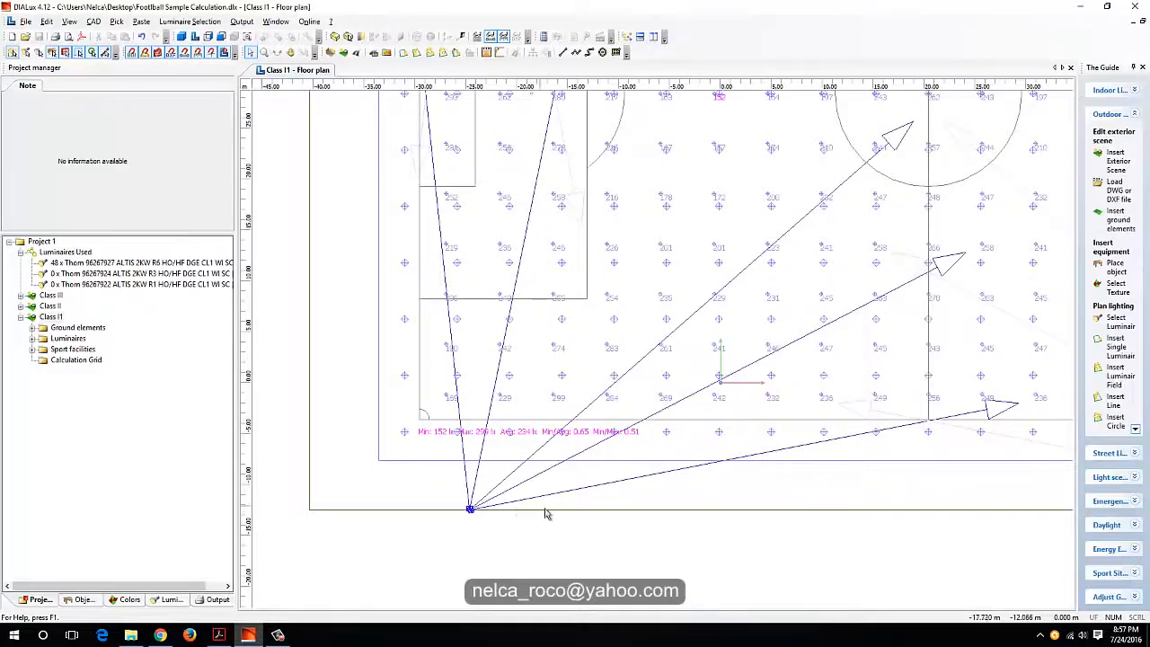
middle_drag(576, 427, 881, 335)
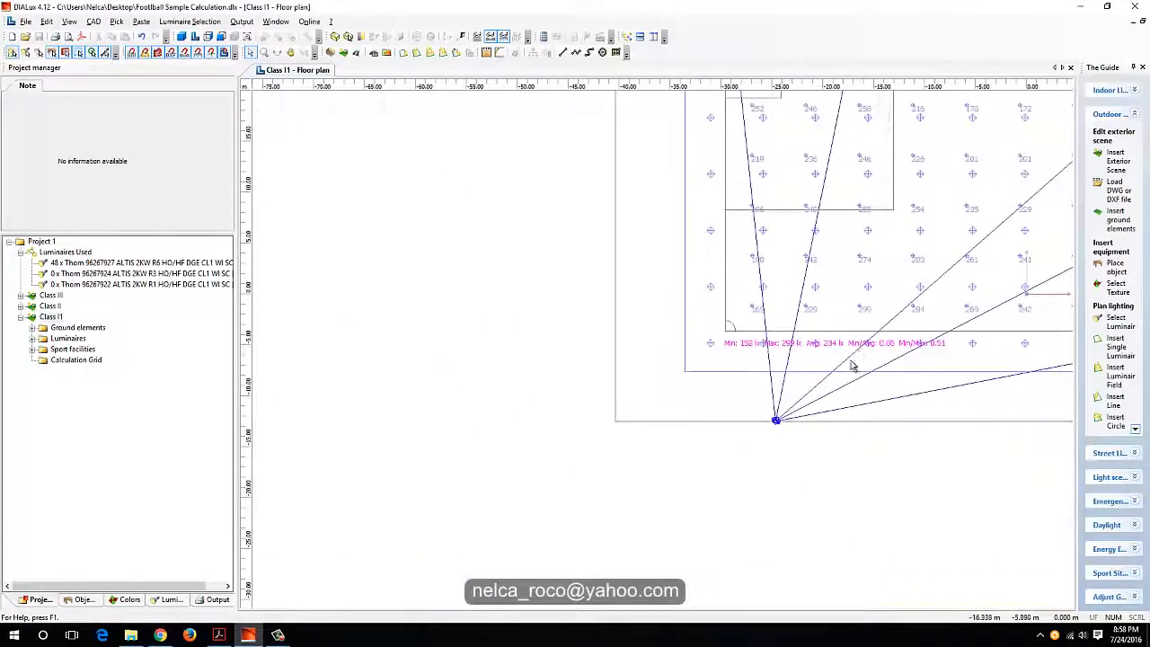
scroll(850, 363, up, 1)
middle_drag(895, 381, 765, 390)
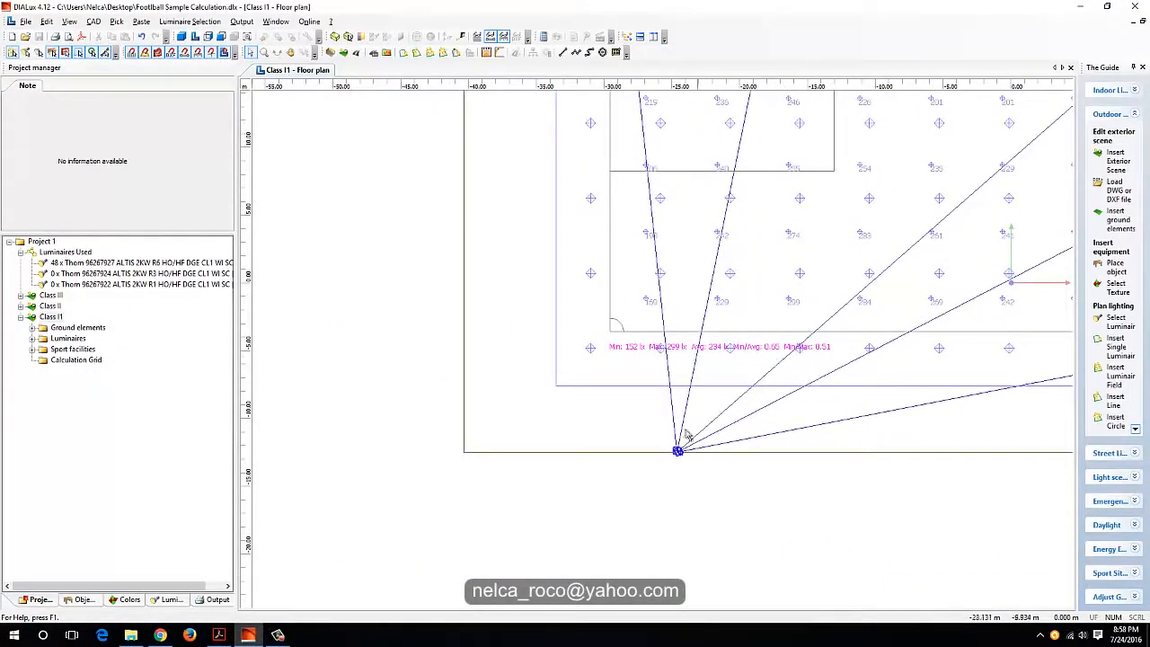
mouse_move(219, 635)
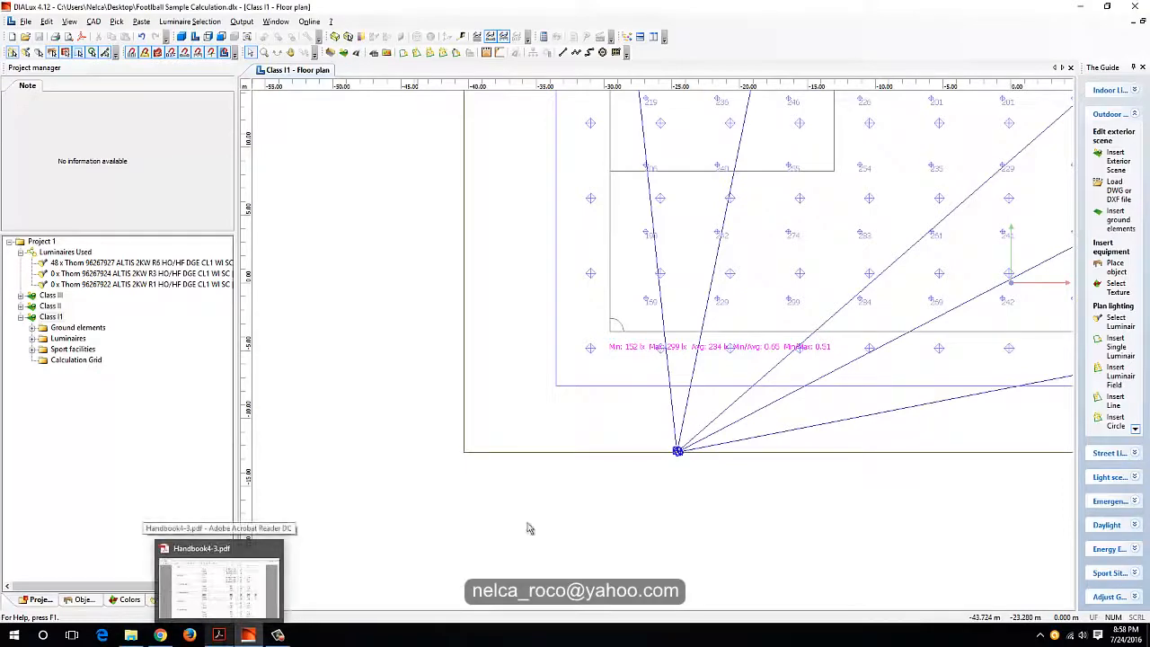
middle_drag(733, 344, 717, 348)
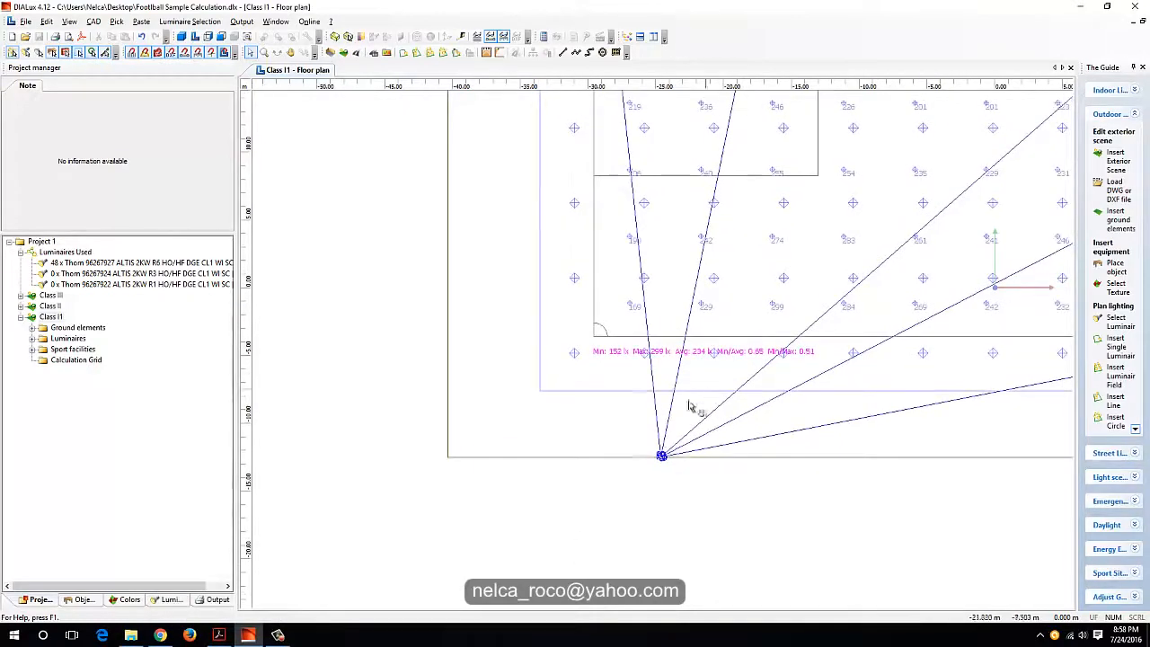
middle_drag(689, 406, 653, 436)
scroll(493, 511, down, 3)
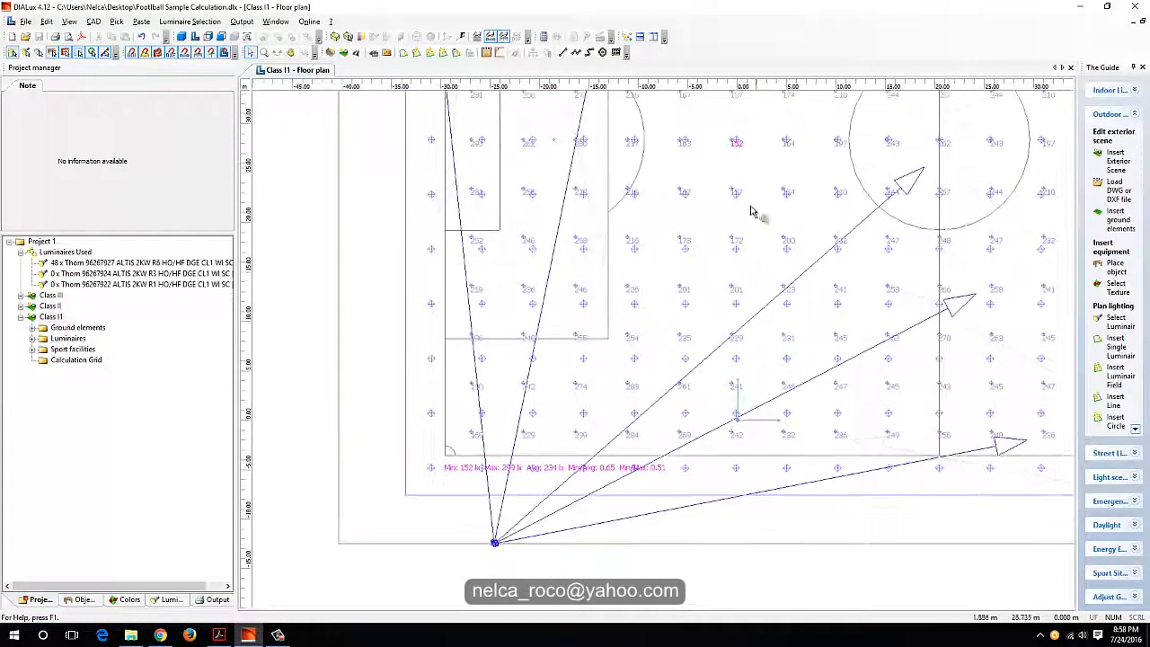
middle_drag(753, 211, 332, 300)
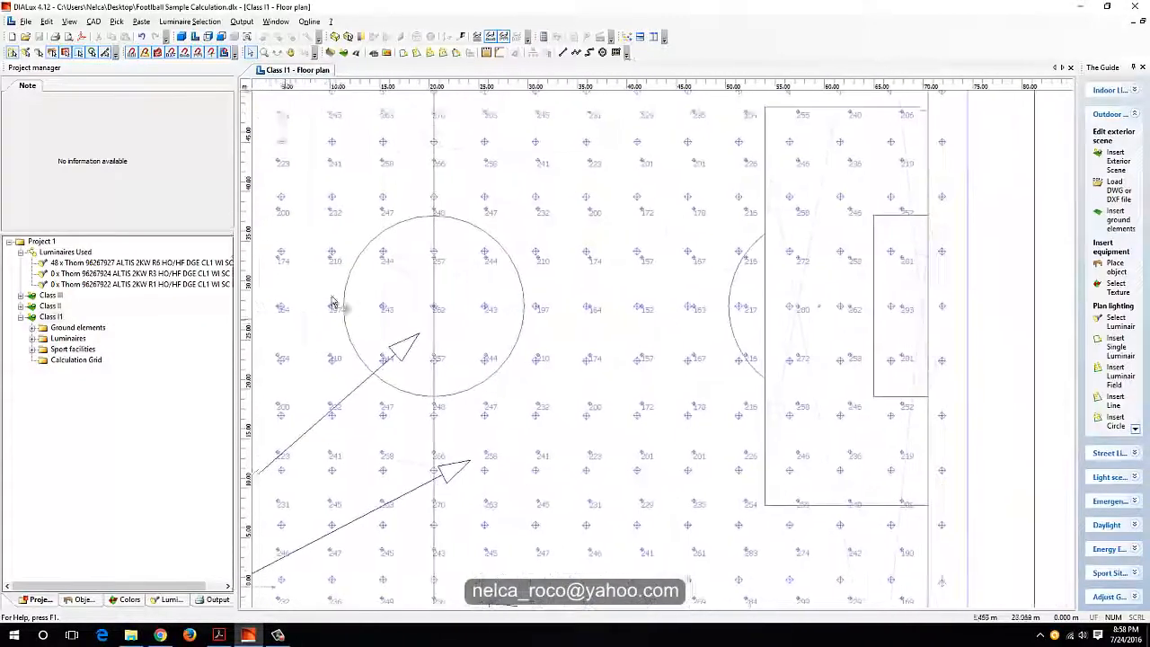
middle_drag(312, 407, 572, 254)
middle_drag(519, 380, 749, 297)
scroll(664, 288, up, 1)
middle_drag(598, 380, 633, 538)
middle_drag(602, 385, 634, 503)
middle_drag(939, 401, 934, 400)
middle_drag(860, 366, 670, 239)
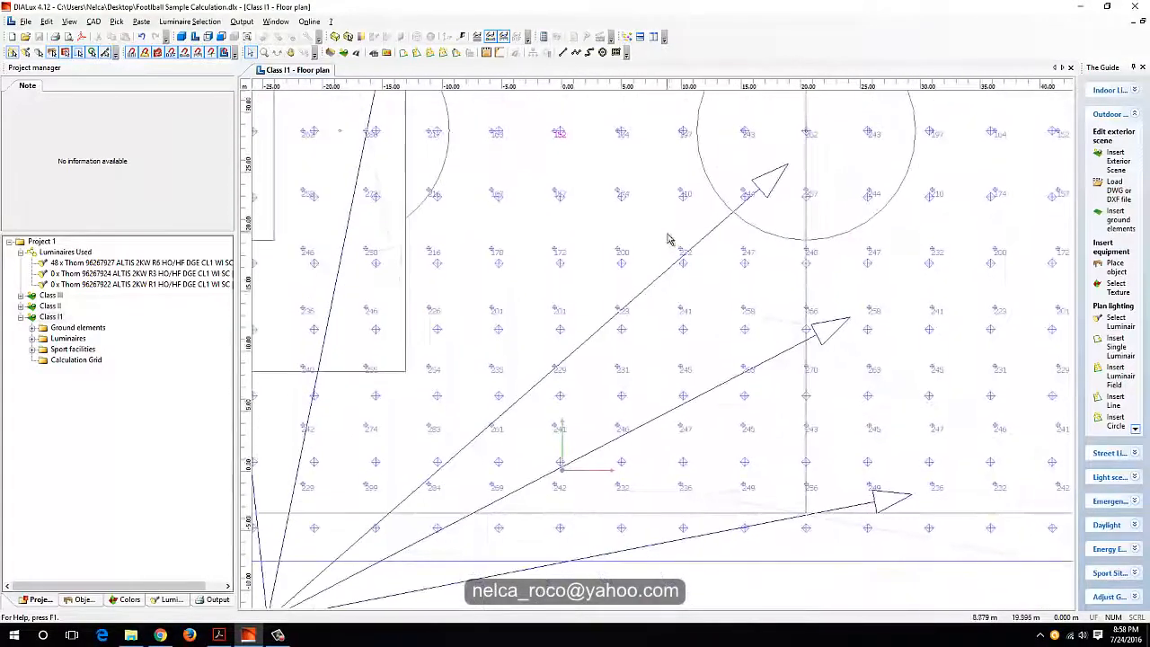
scroll(719, 386, up, 1)
middle_drag(795, 499, 898, 340)
middle_drag(631, 331, 985, 329)
scroll(724, 429, up, 1)
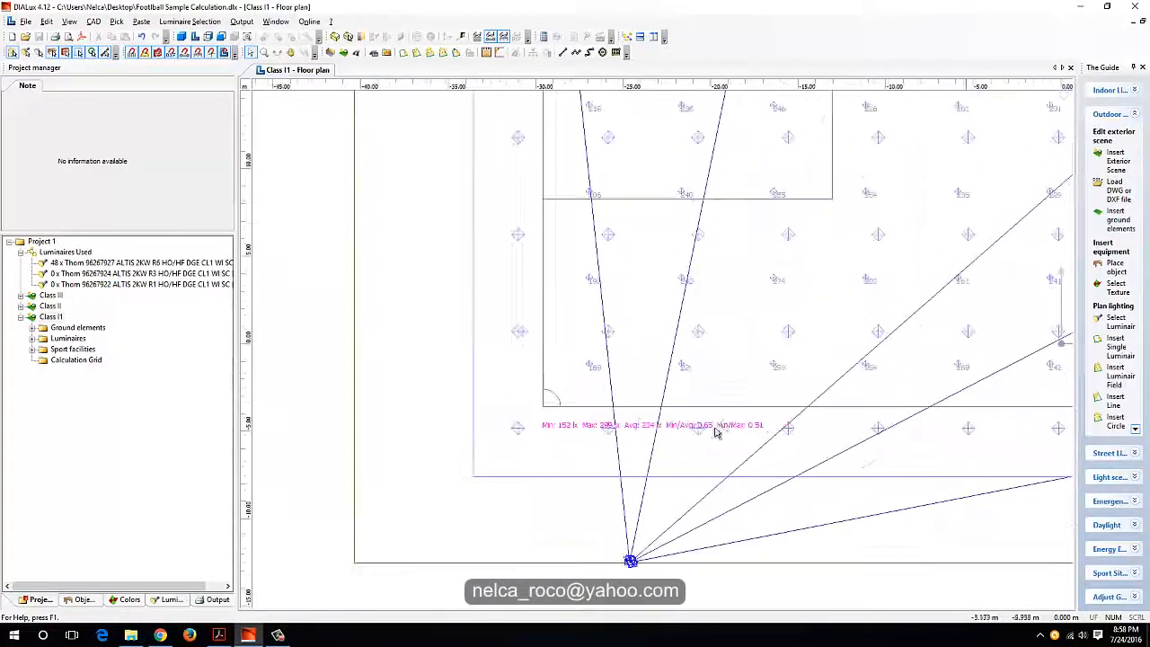
scroll(750, 364, down, 2)
middle_drag(794, 255, 710, 493)
middle_drag(788, 383, 786, 386)
middle_drag(832, 314, 398, 509)
middle_drag(837, 359, 726, 489)
middle_drag(539, 459, 869, 182)
scroll(869, 182, down, 2)
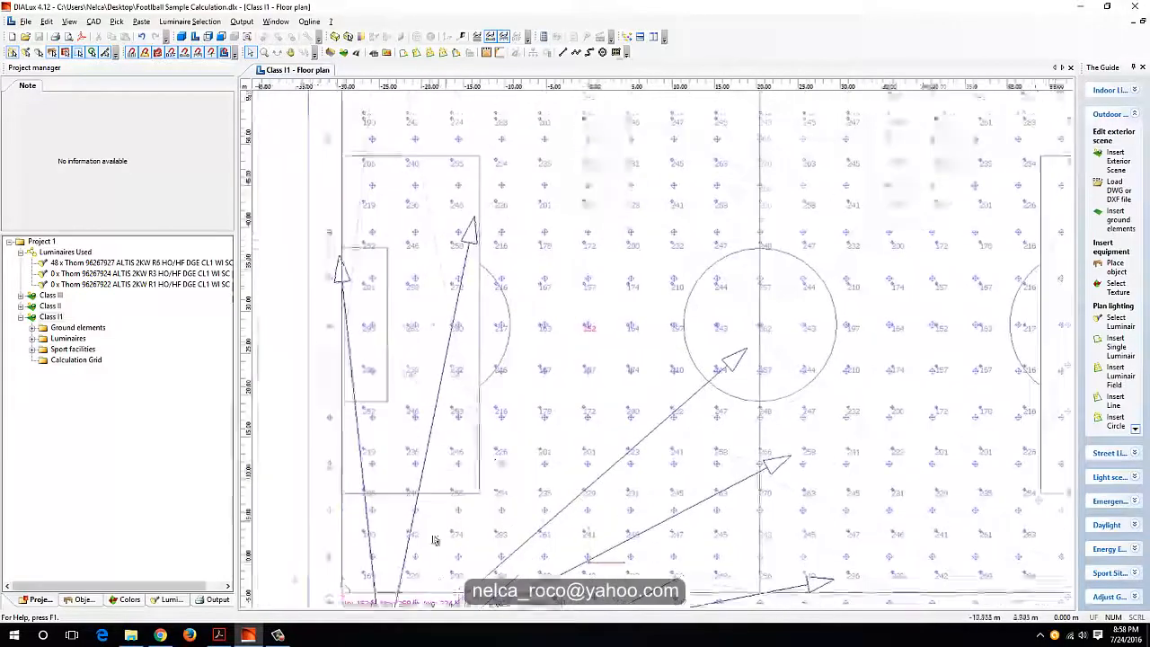
middle_drag(433, 536, 509, 438)
scroll(484, 488, up, 3)
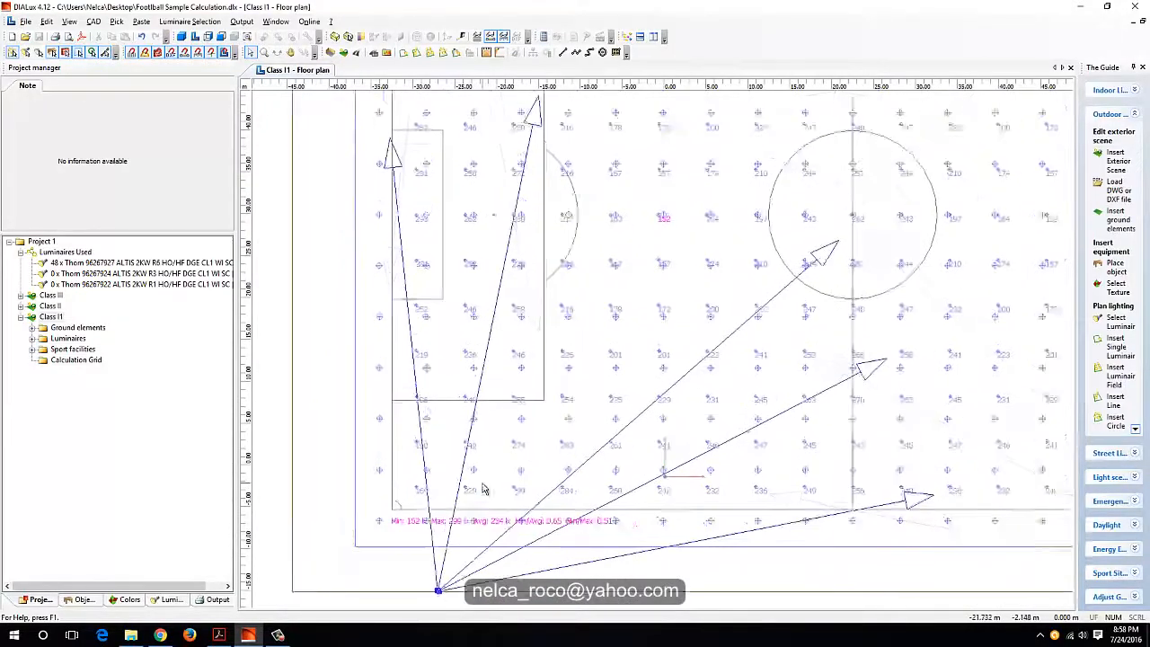
middle_drag(473, 503, 517, 455)
scroll(516, 462, down, 1)
scroll(698, 192, up, 1)
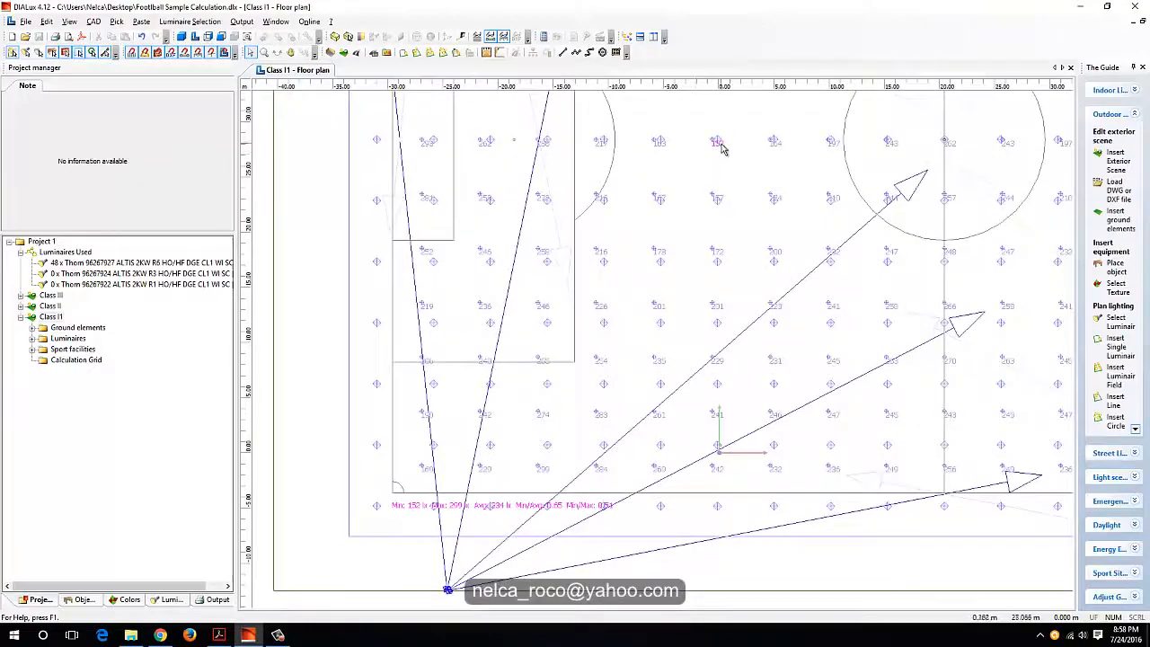
scroll(723, 159, up, 3)
scroll(691, 359, down, 3)
middle_drag(645, 424, 746, 225)
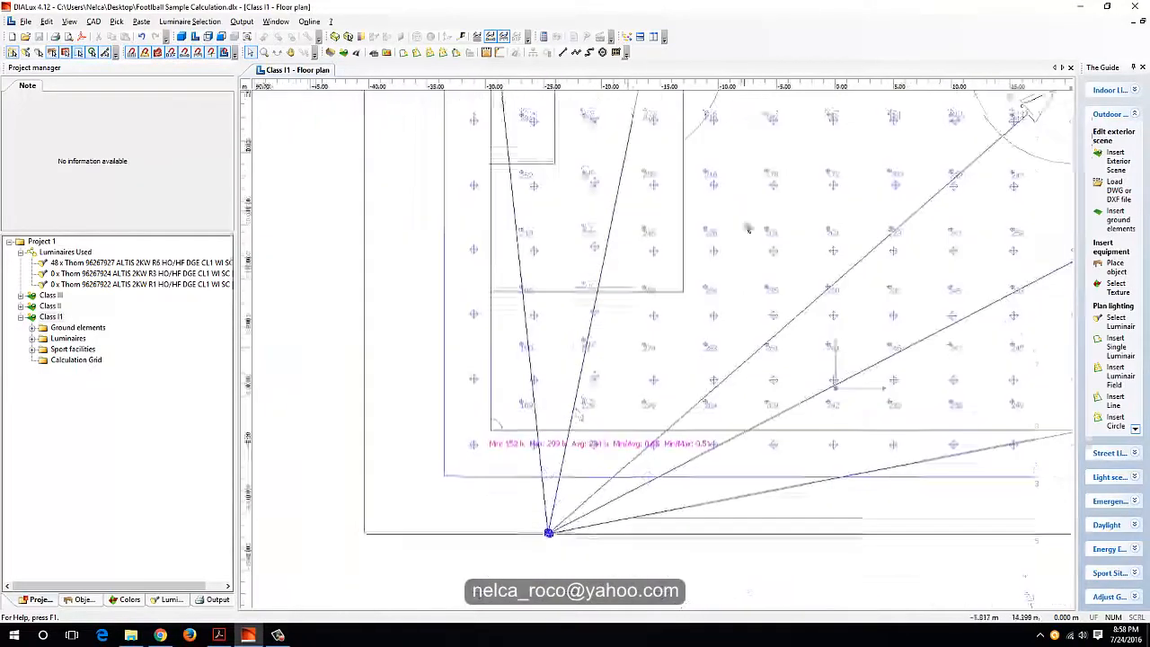
scroll(643, 379, up, 2)
scroll(566, 419, down, 2)
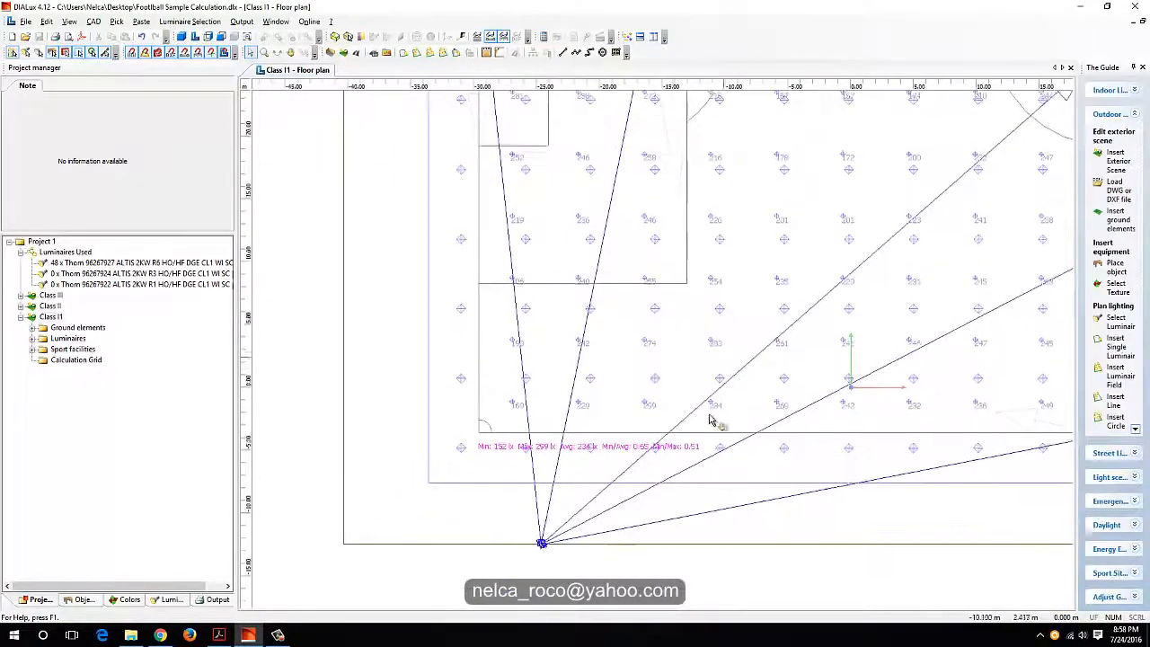
middle_drag(724, 355, 716, 400)
scroll(717, 400, down, 2)
scroll(757, 372, down, 1)
middle_drag(770, 362, 747, 399)
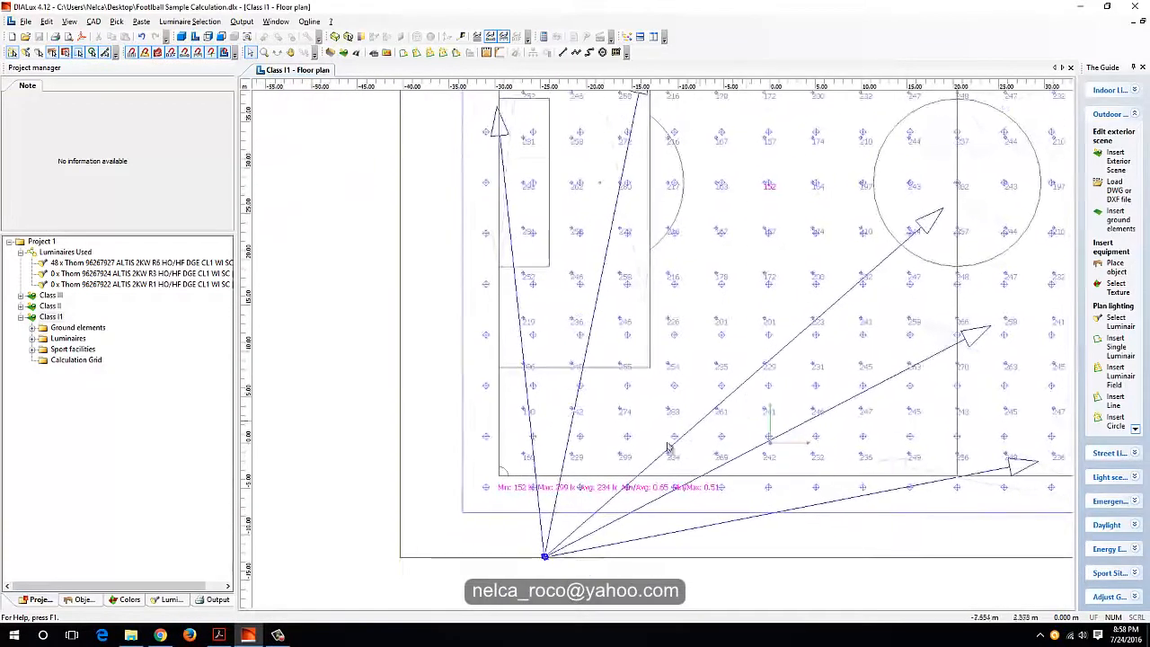
Step: Set the number of luminaires to 2 in the Class I1 arrangement aimed at the centre circle
click(652, 463)
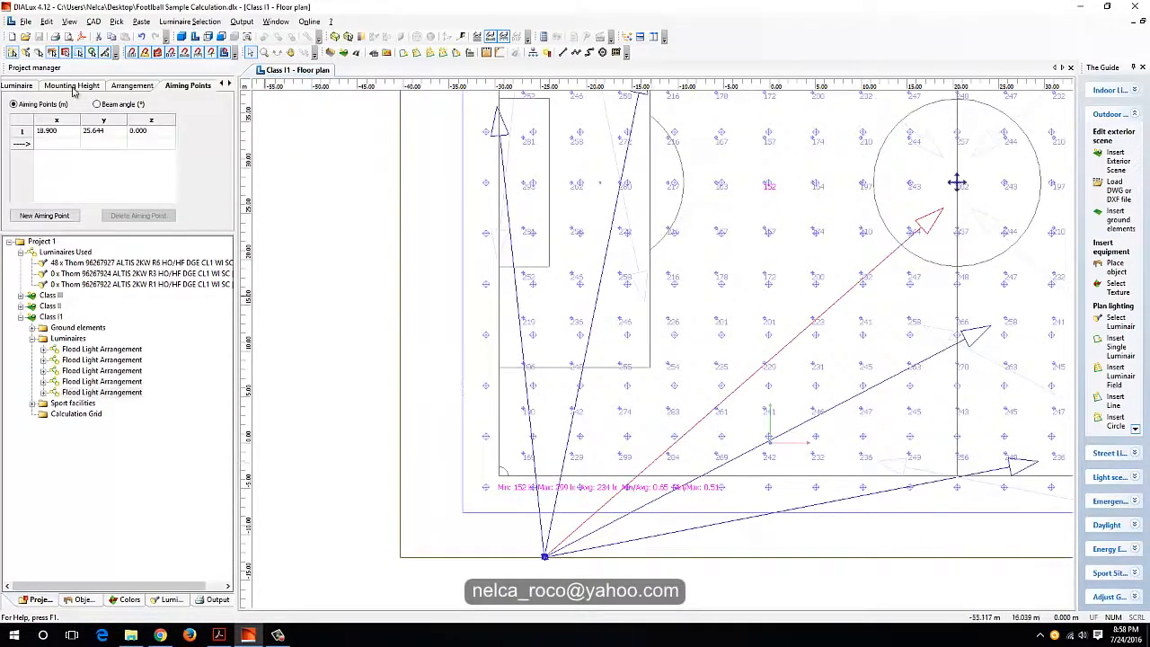
click(27, 86)
click(90, 85)
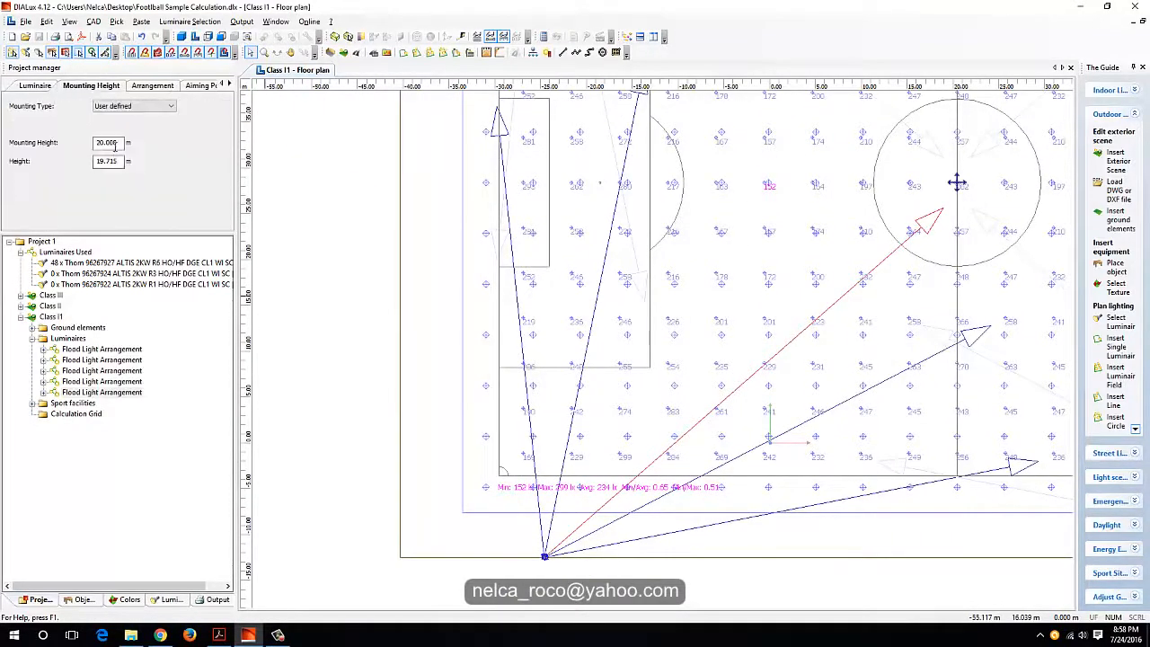
click(144, 85)
drag(95, 186, 47, 188)
text(2)
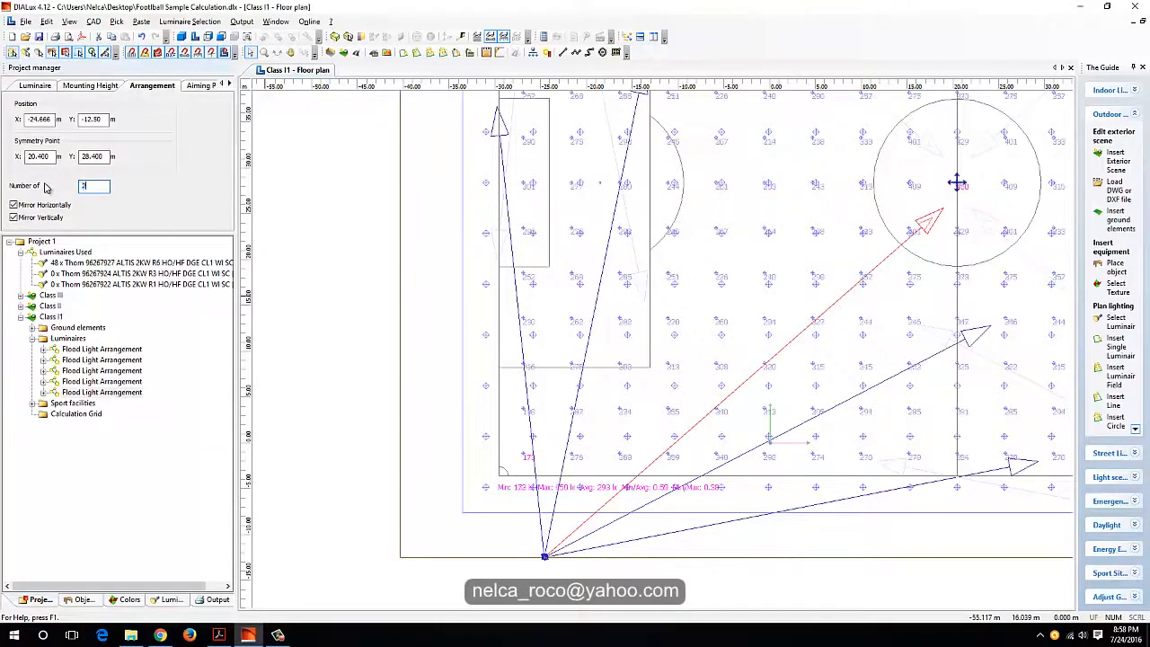
Step: Aim the added luminaire between the penalty arc and the centre circle, at about X 1 m, Y 34 m, and check the grid results
drag(943, 219, 788, 140)
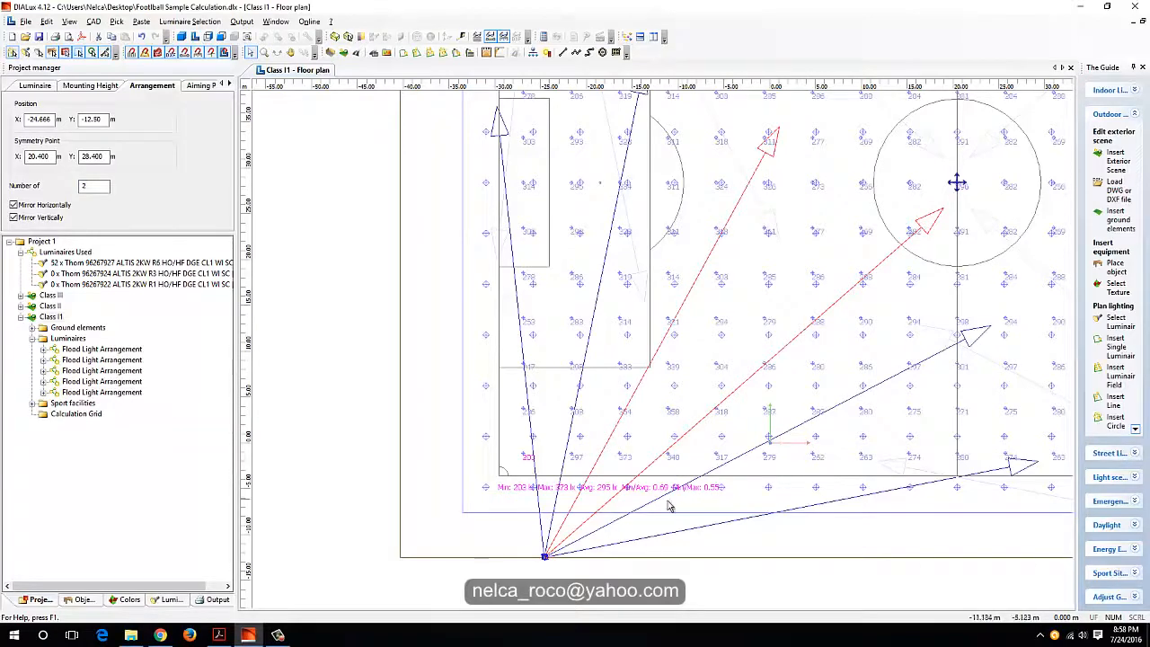
scroll(650, 513, up, 2)
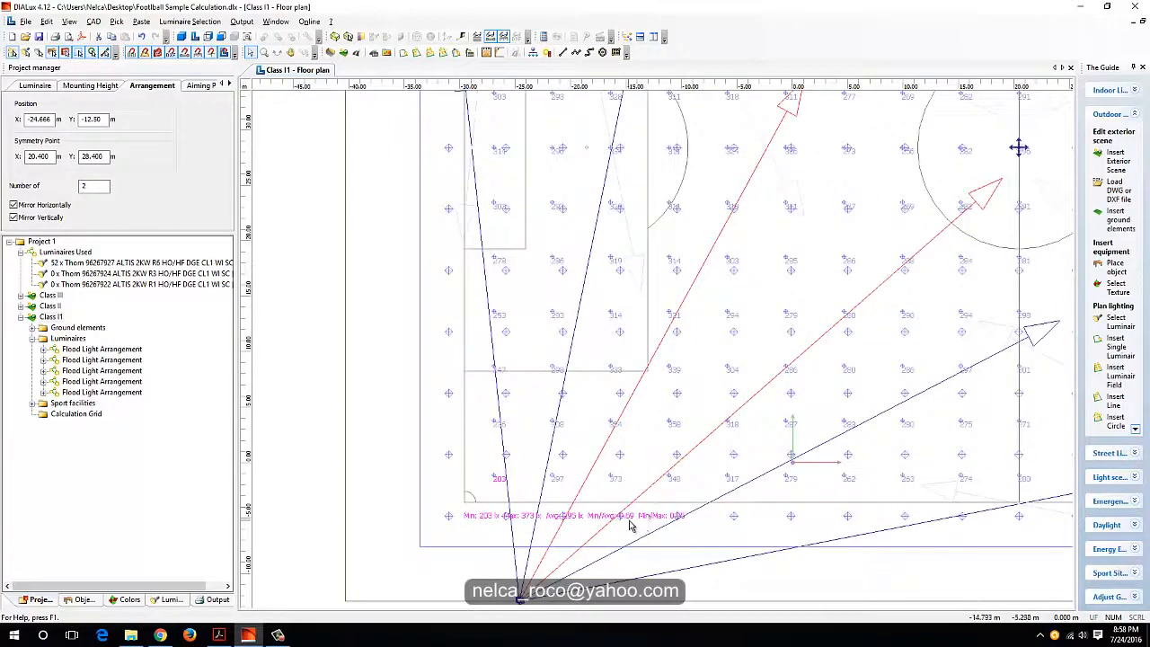
scroll(567, 532, up, 3)
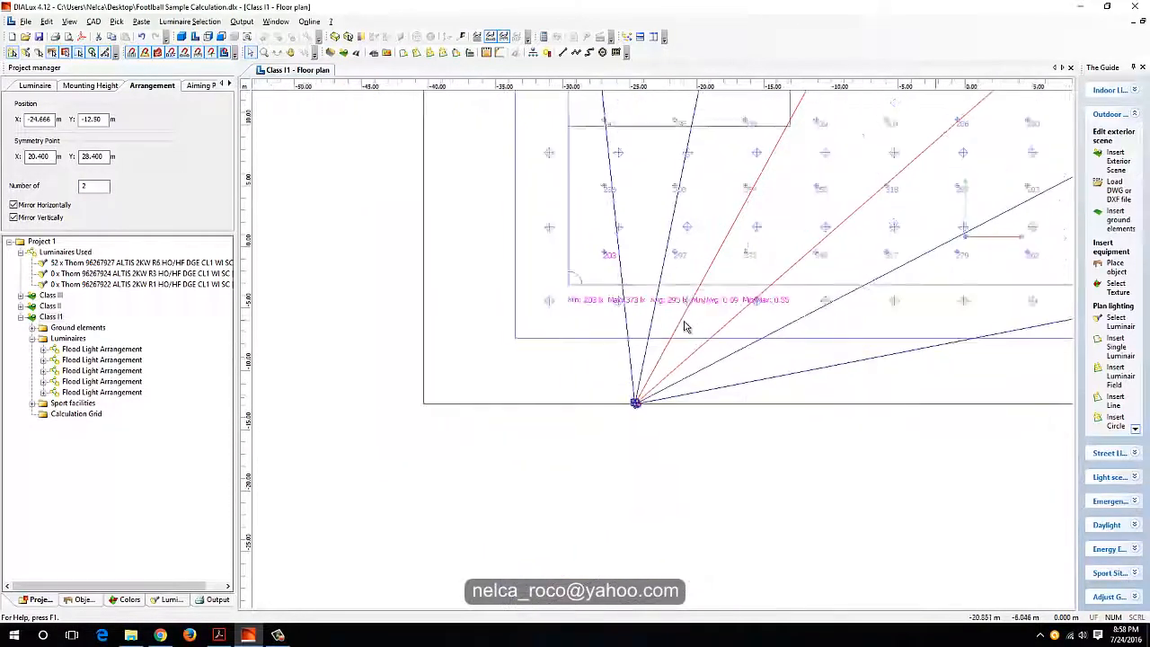
scroll(769, 268, down, 2)
middle_drag(832, 251, 611, 499)
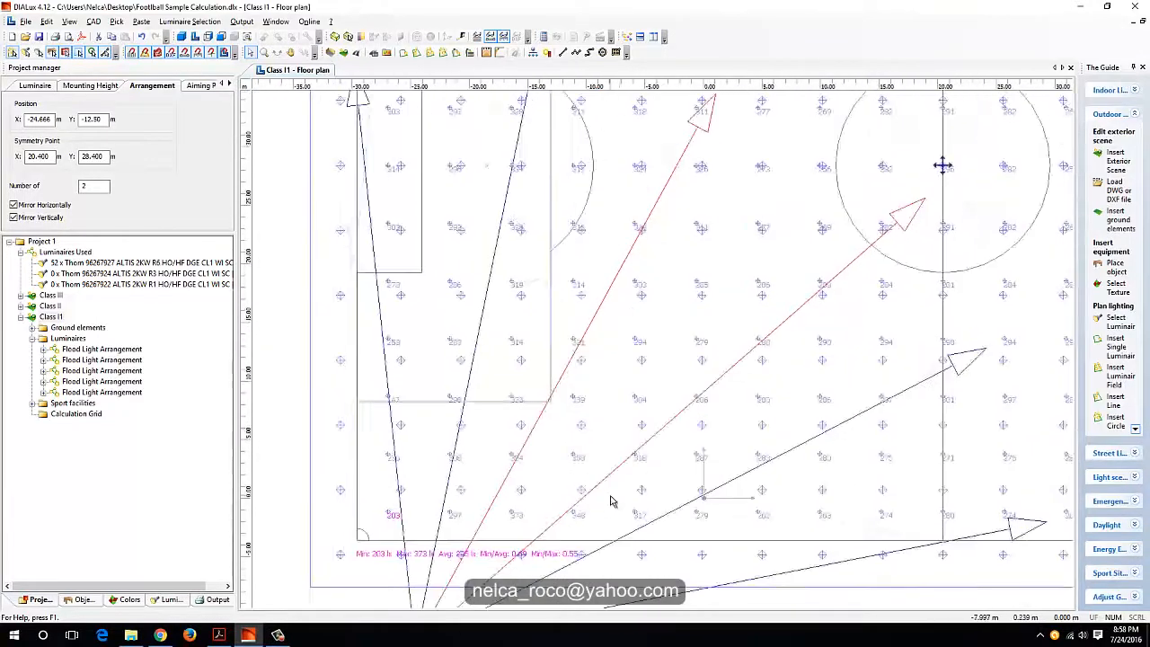
scroll(613, 497, down, 1)
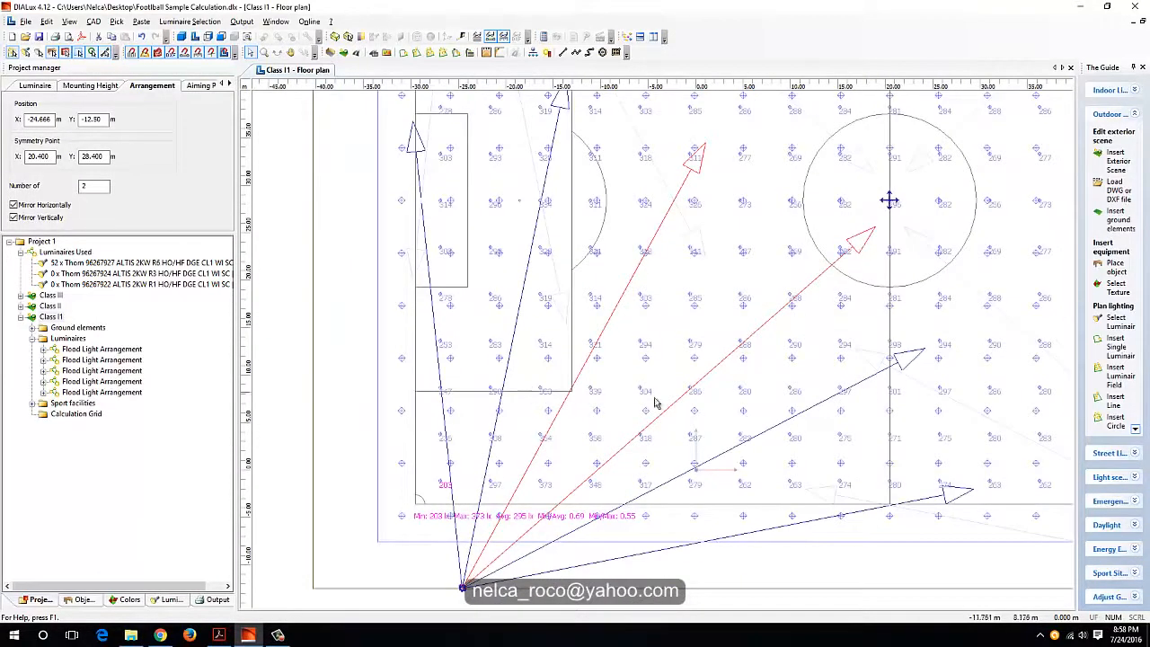
scroll(689, 408, down, 1)
middle_drag(687, 409, 611, 426)
Step: Try re-aiming the centre-circle luminaire to a point outside the circle, closer to the other aiming point, and undo the move
scroll(612, 424, up, 1)
drag(791, 255, 700, 195)
scroll(535, 459, down, 1)
middle_drag(535, 459, 607, 380)
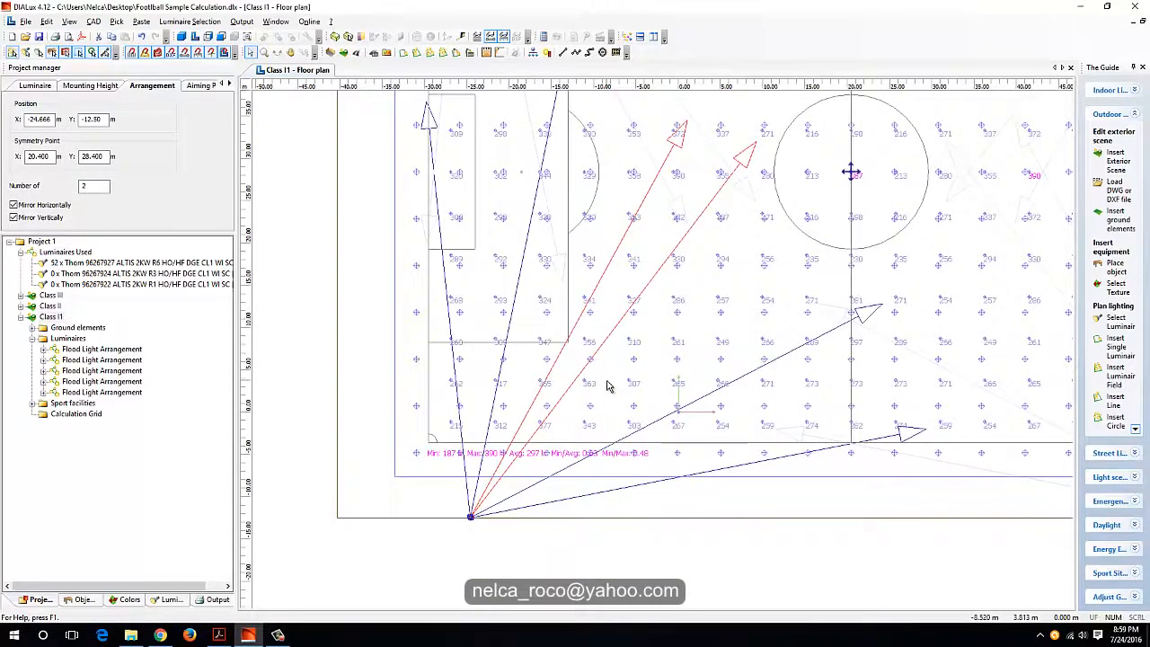
key(ctrl+z)
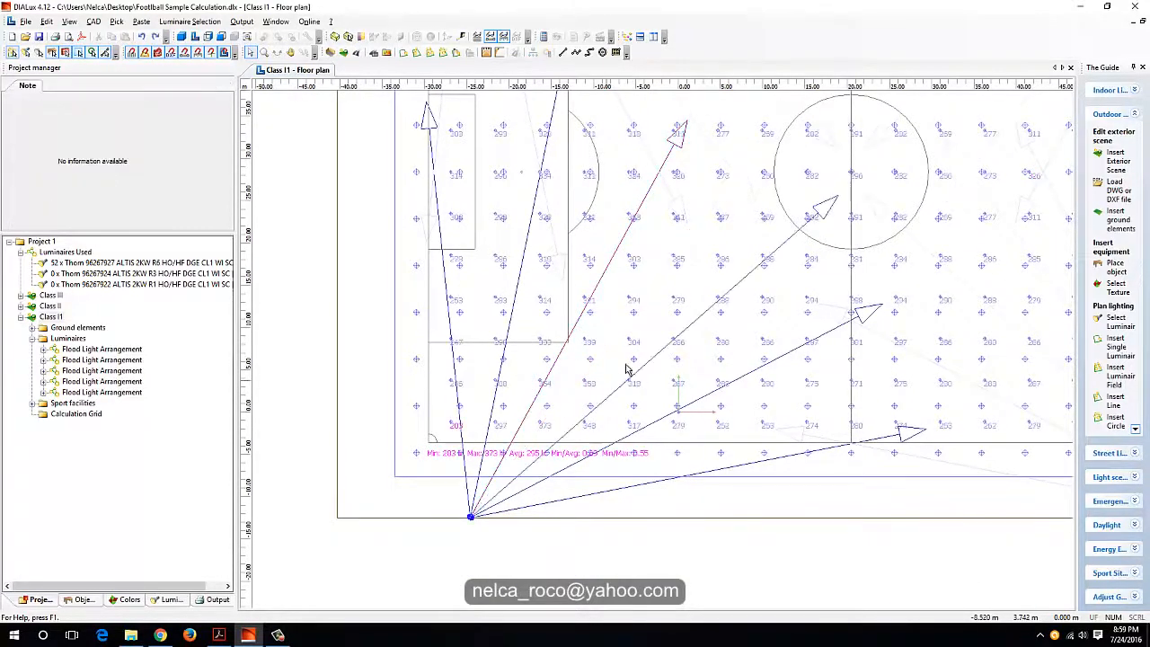
Step: Set this arrangement's number of luminaires to 3 and aim the new luminaire between the existing two, just outside the centre circle
click(640, 212)
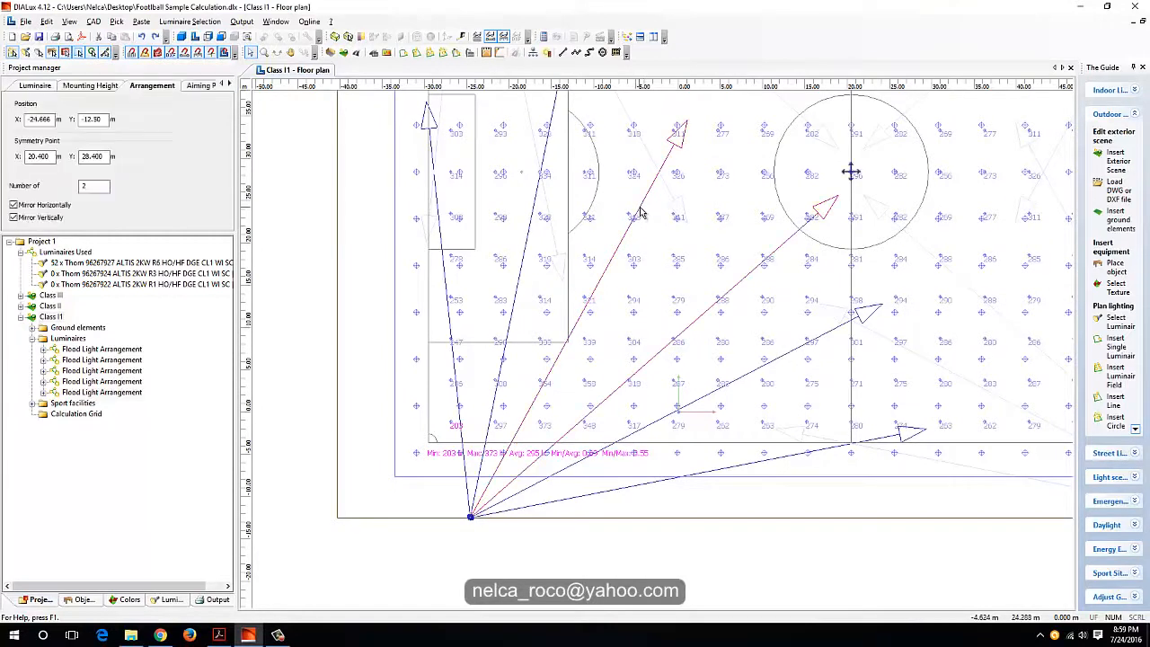
double_click(91, 187)
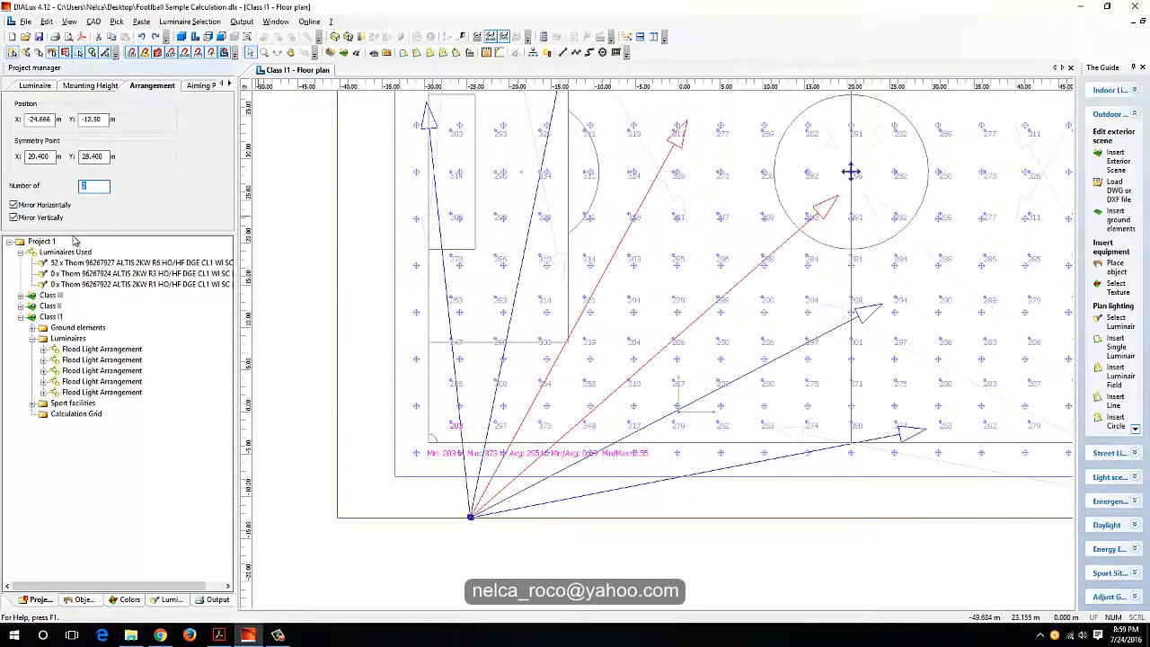
key(Return)
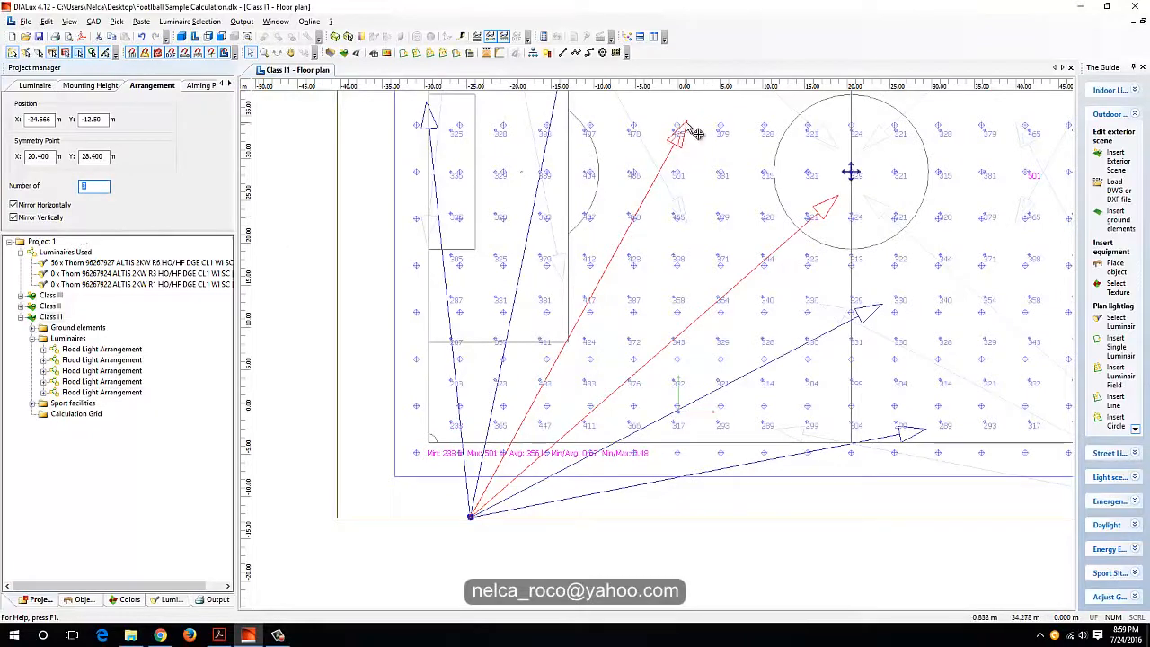
drag(687, 124, 755, 150)
Step: Split the three-luminaire arrangement into separate floodlight arrangements and check the grid's minimum, average and uniformity values
right_click(751, 167)
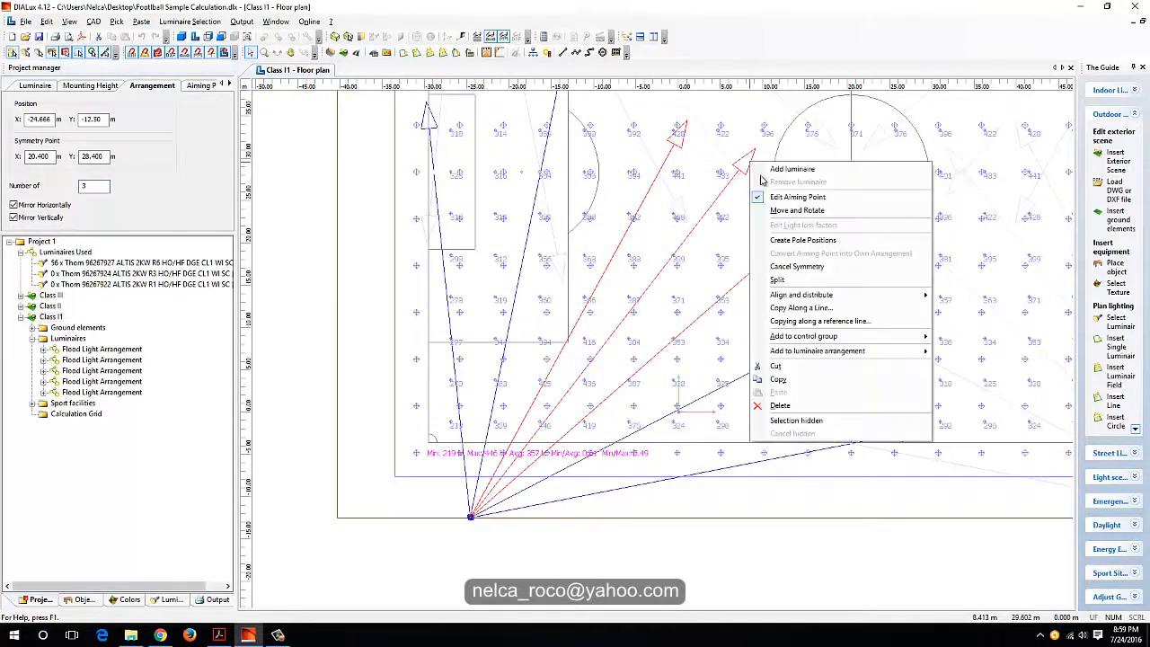
click(777, 281)
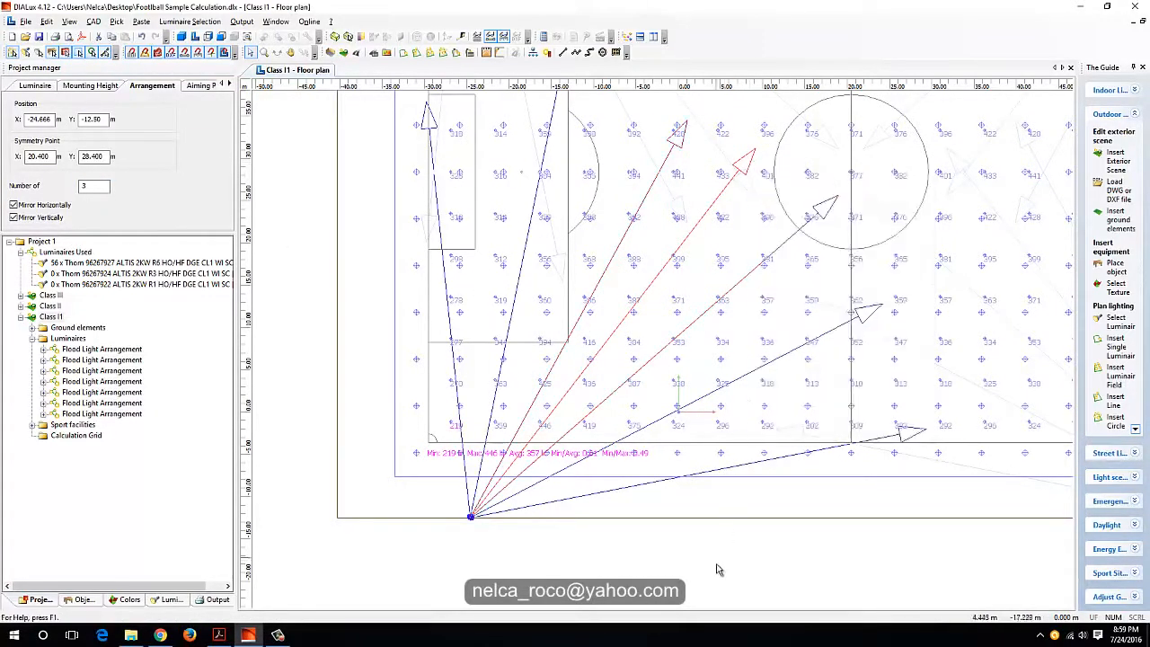
middle_drag(527, 448, 569, 419)
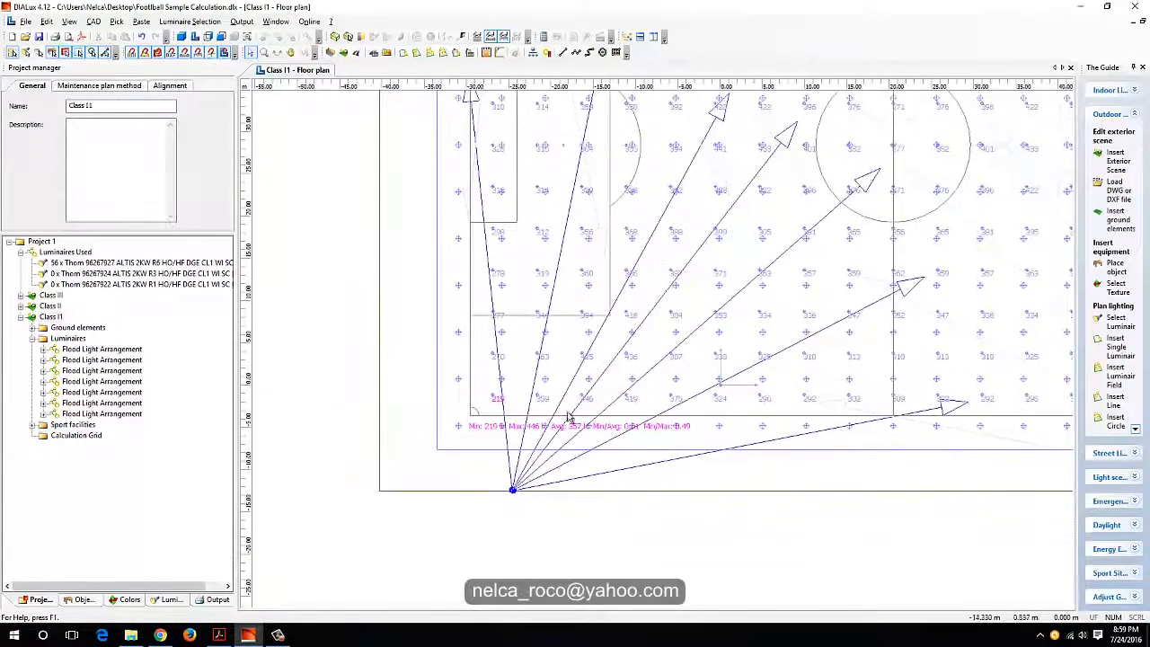
scroll(674, 341, up, 1)
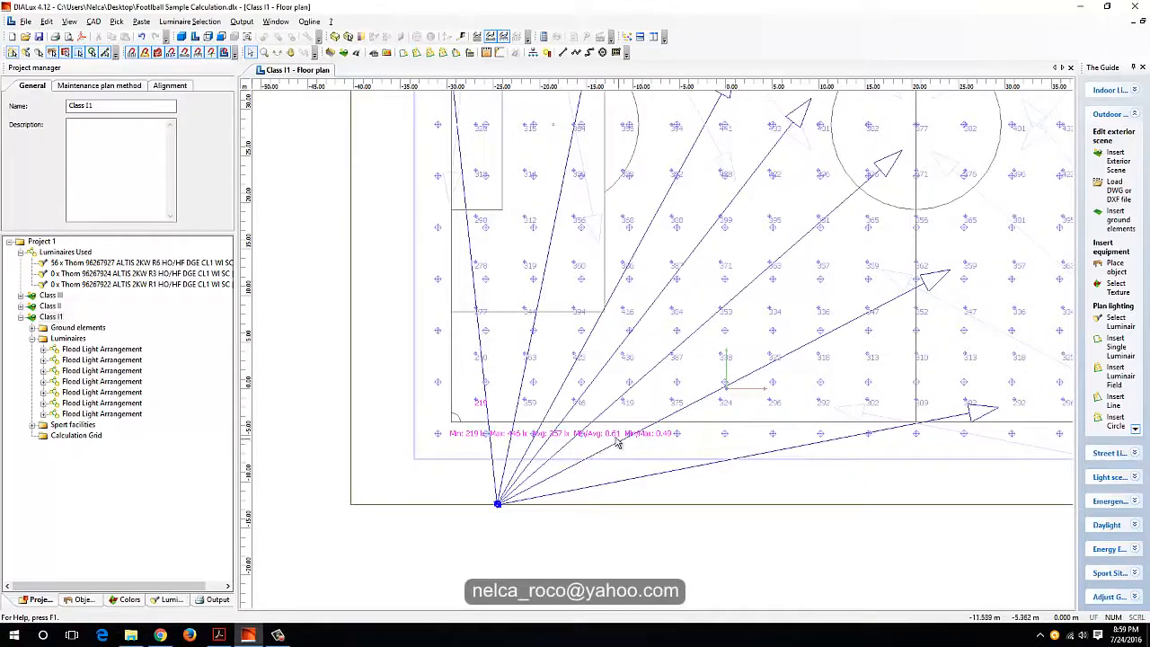
middle_drag(598, 443, 400, 579)
Step: Re-aim the split-off luminaire pointing just beyond the penalty arc into the penalty area, at about X -22 m, Y 42 m, and check the results
scroll(788, 413, down, 1)
middle_drag(805, 352, 1055, 195)
middle_drag(623, 305, 672, 367)
scroll(749, 276, up, 1)
click(757, 269)
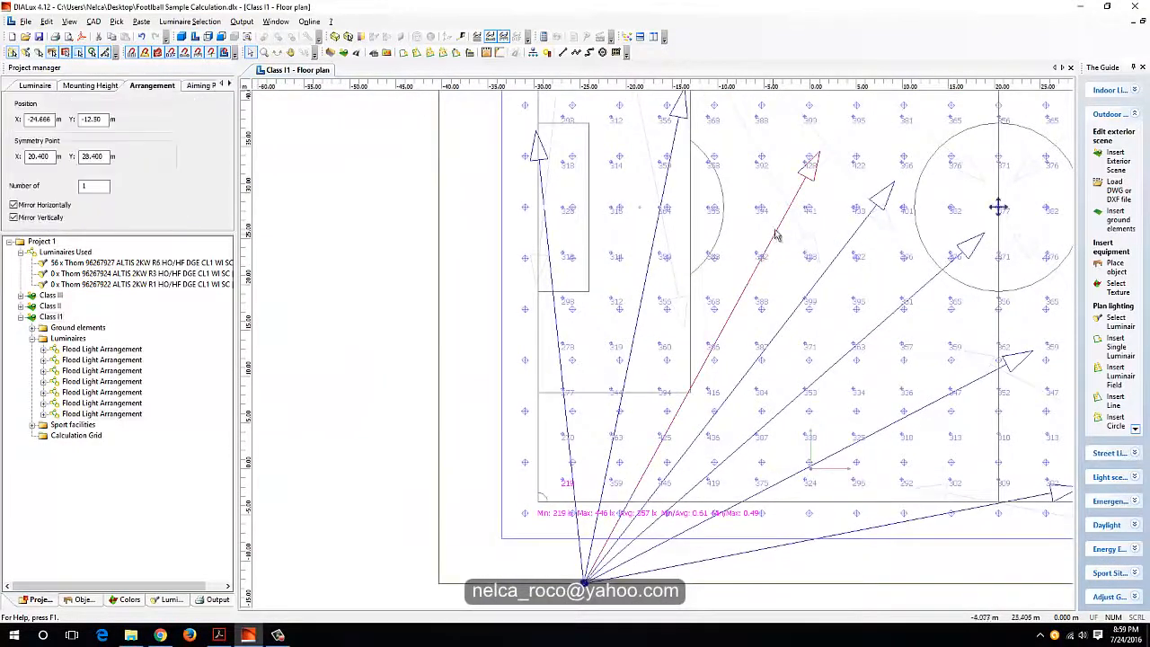
middle_drag(817, 171, 777, 284)
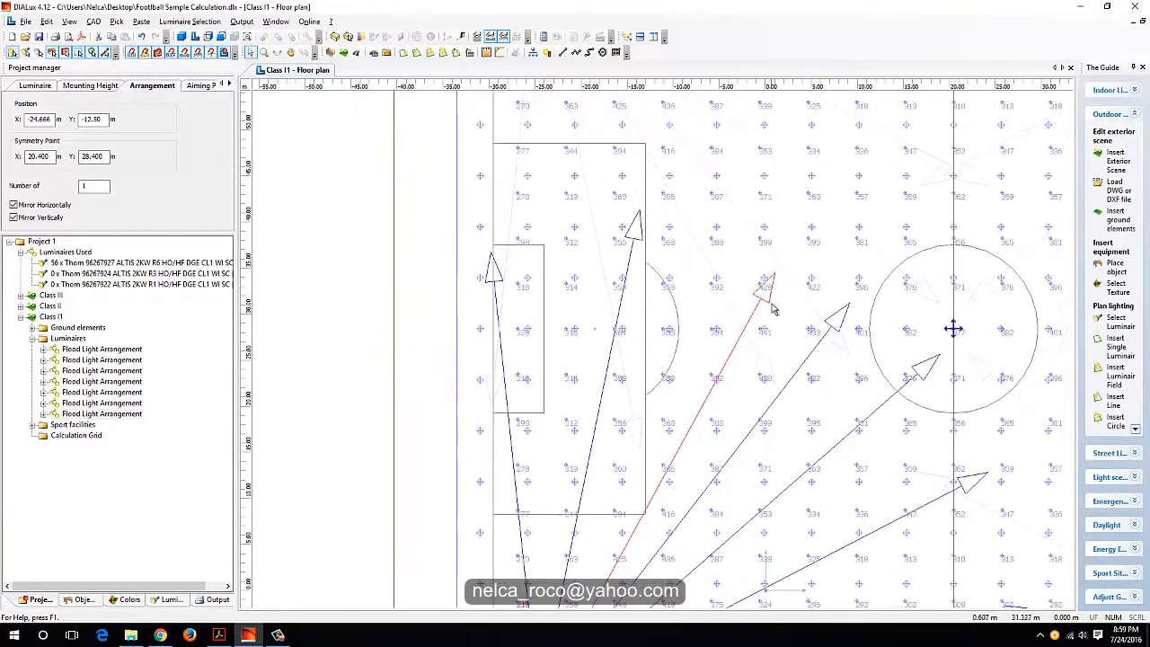
drag(780, 283, 570, 218)
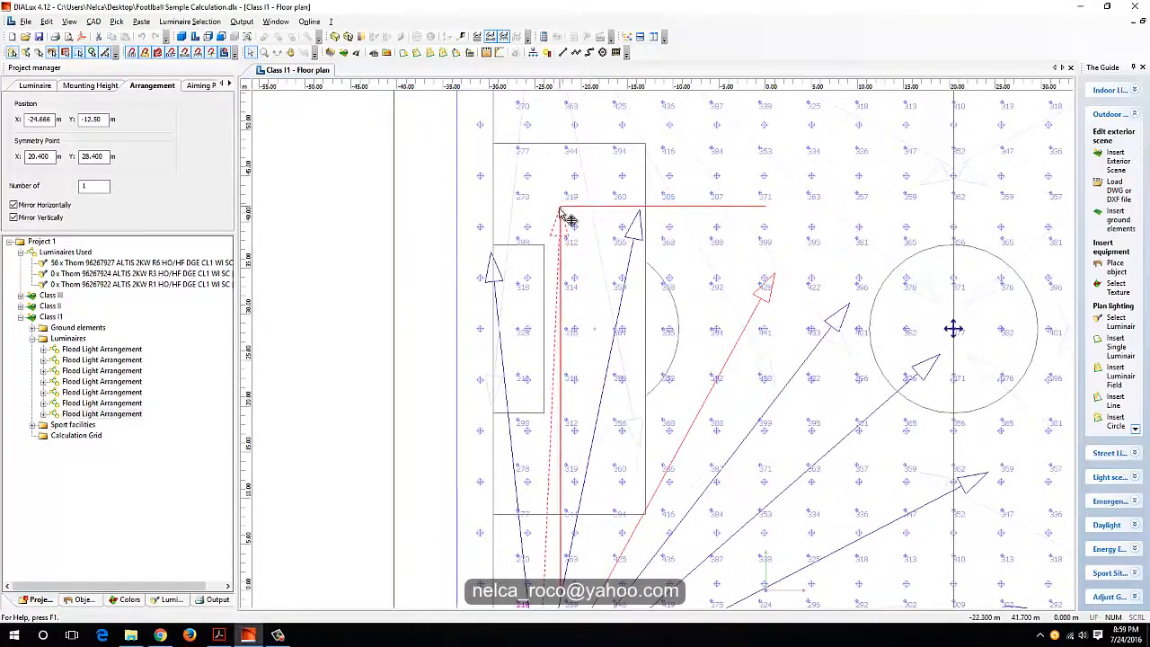
middle_drag(591, 381, 636, 223)
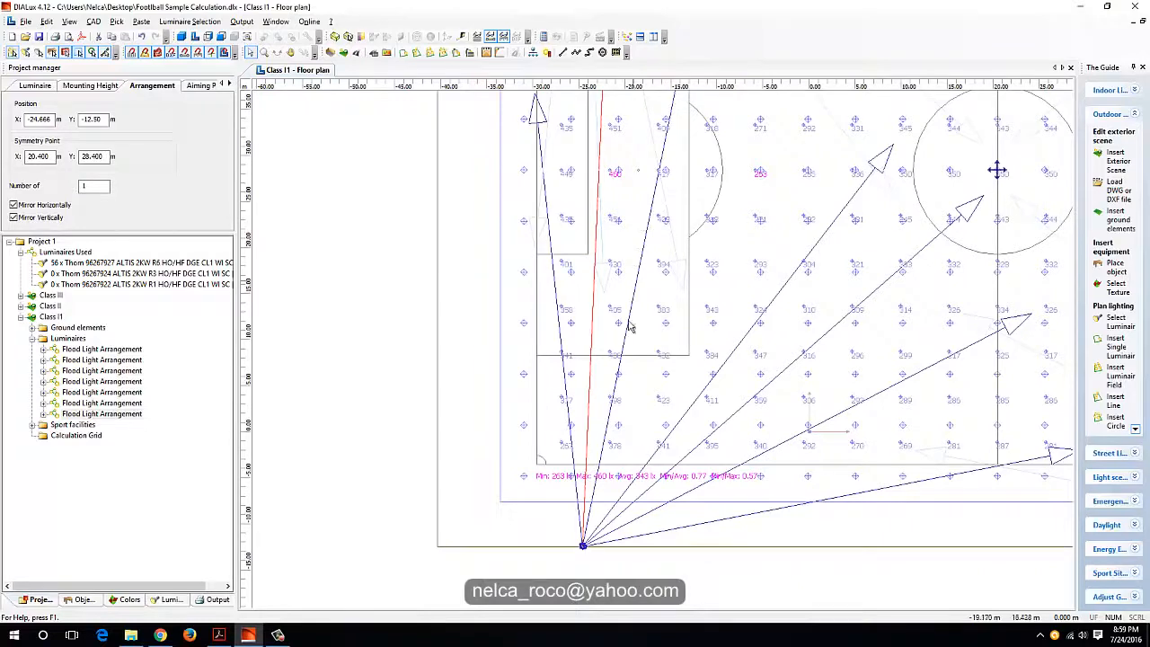
scroll(629, 467, up, 3)
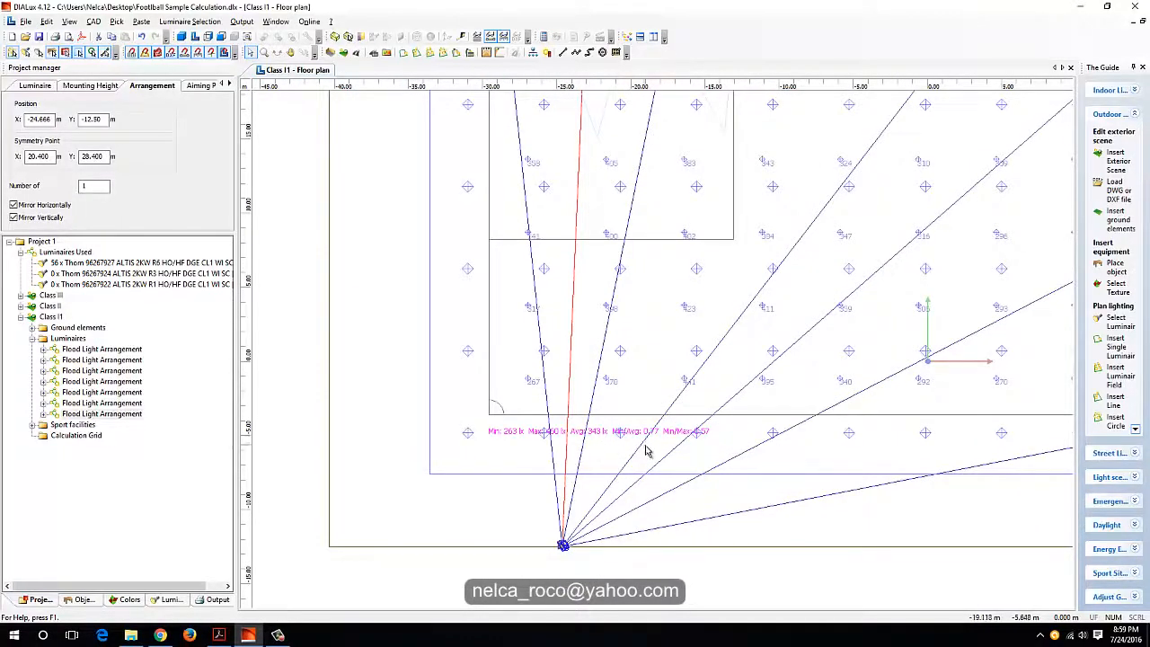
scroll(597, 446, down, 2)
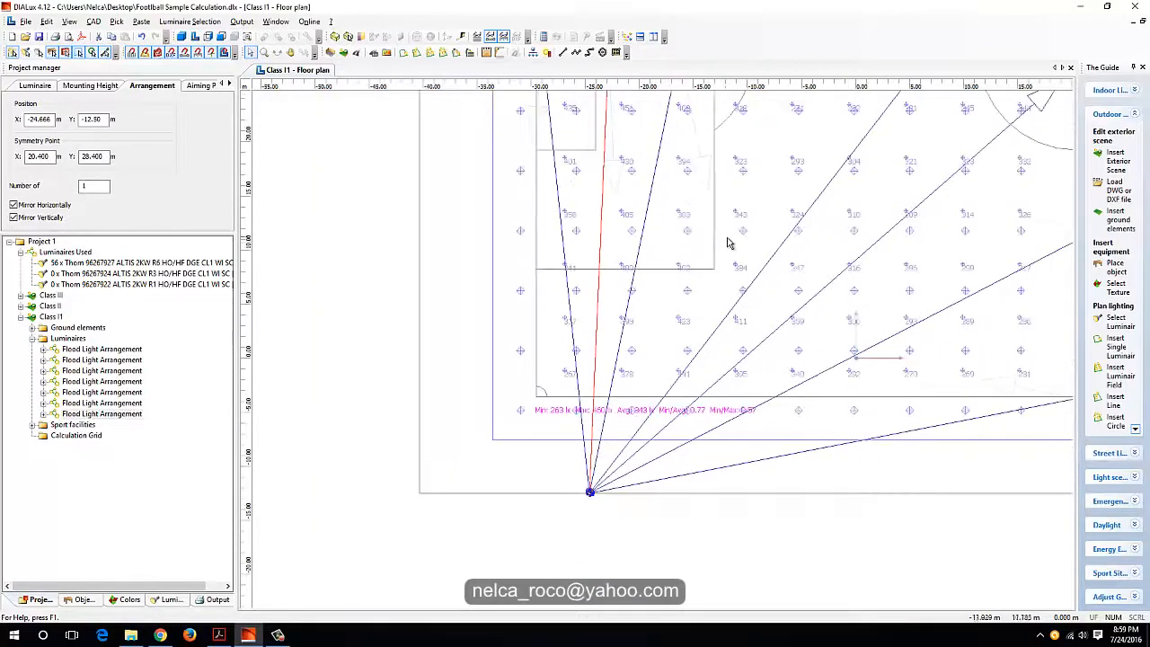
Step: Change the luminaire aimed just outside the centre circle to Thorn 96267924 ALTIS 2KW R3
middle_drag(726, 238, 668, 420)
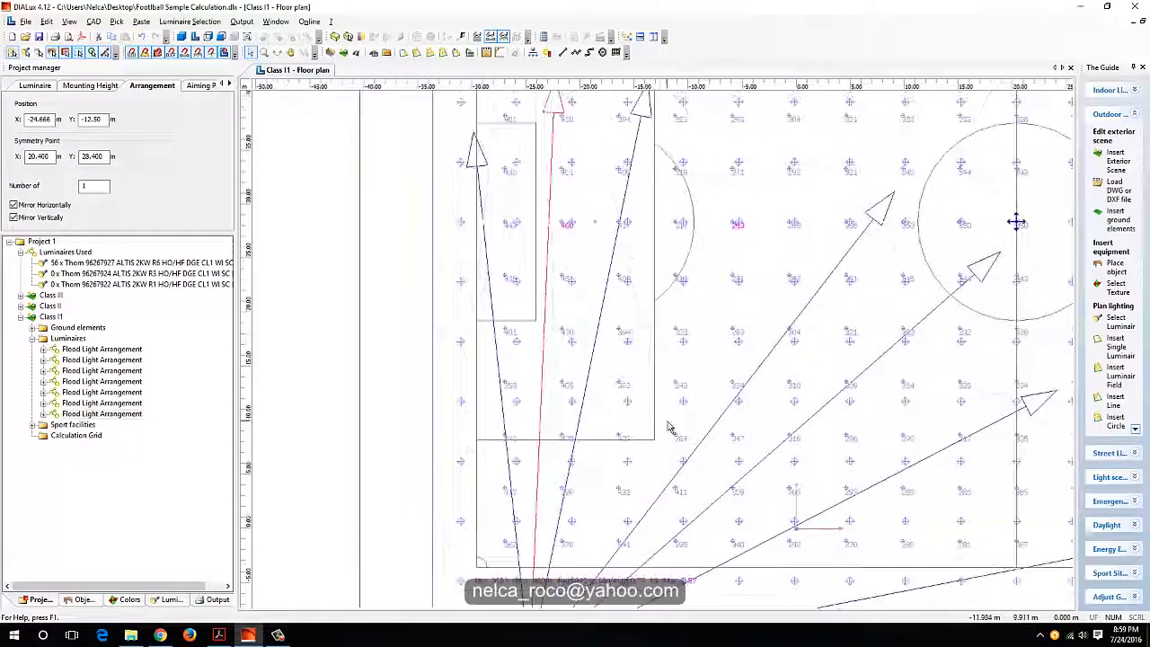
click(833, 277)
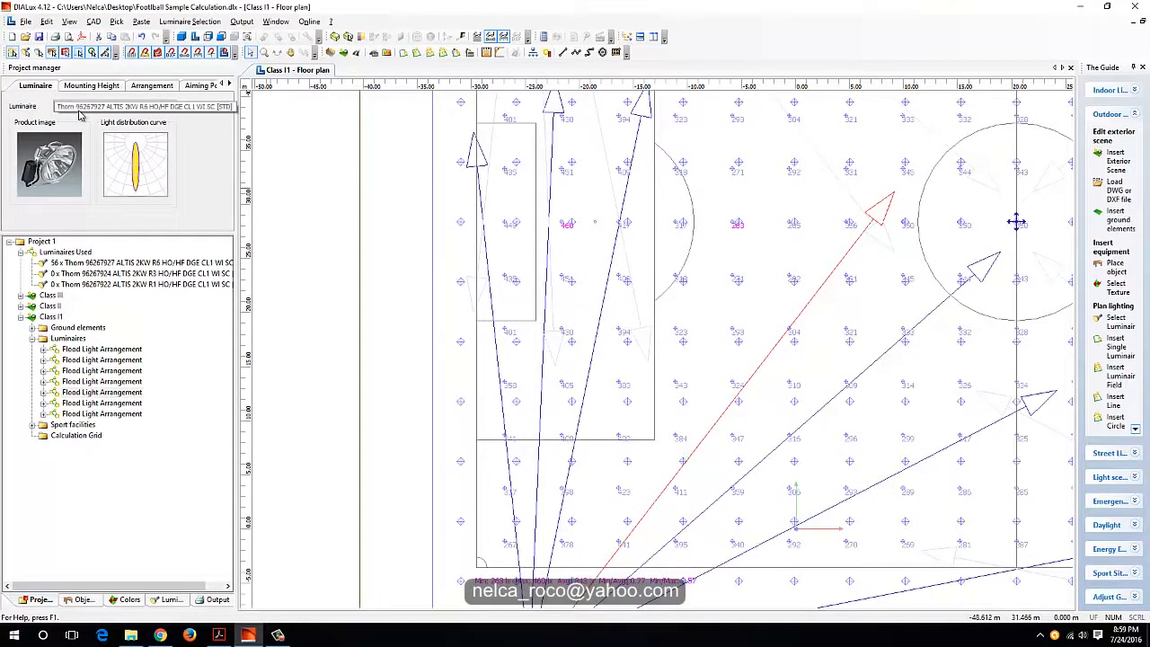
click(79, 108)
click(84, 125)
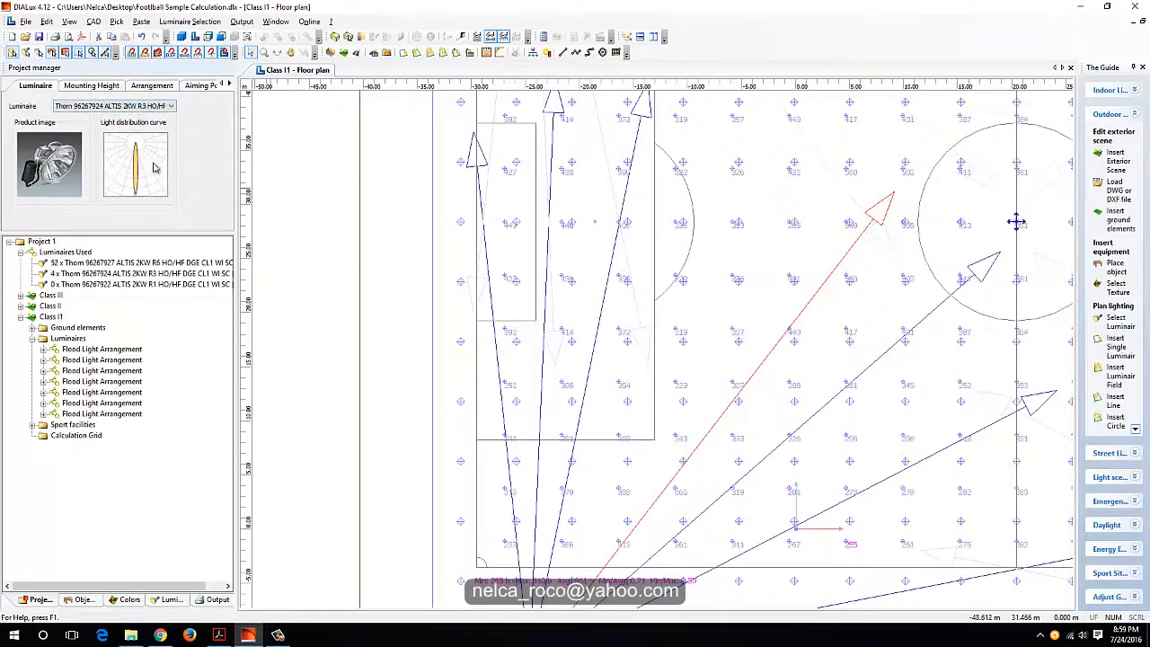
Step: Examine the Class I1 grid's minimum, maximum, average and uniformity values with the R3 luminaire in use
middle_drag(535, 408, 622, 101)
scroll(632, 290, up, 1)
scroll(653, 276, up, 1)
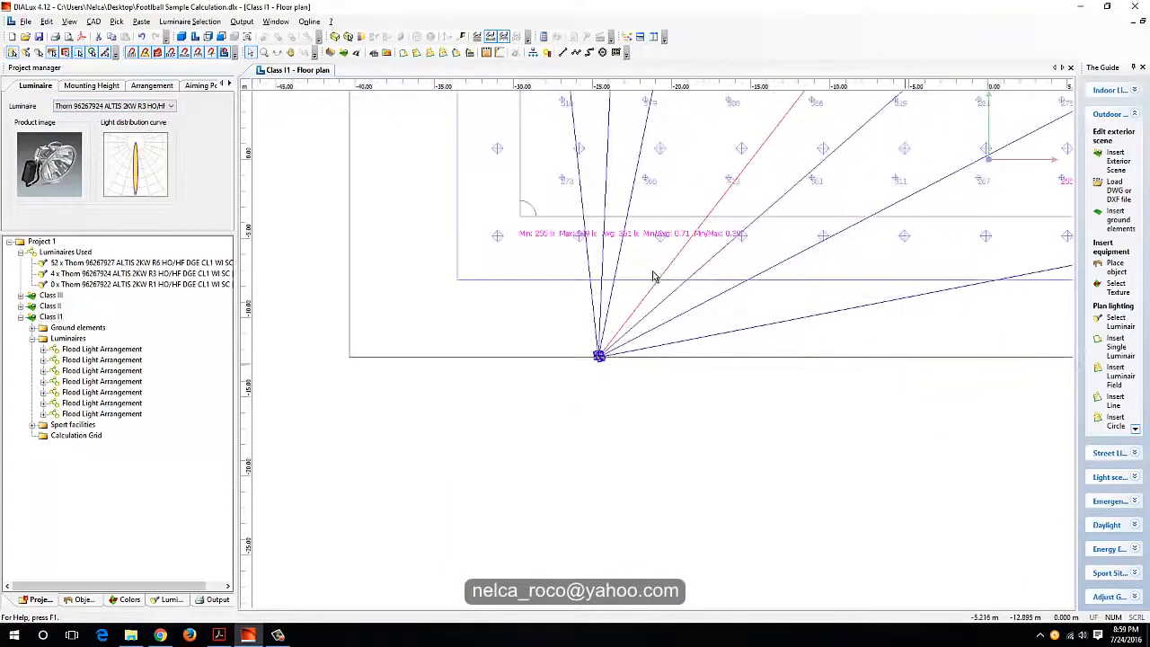
scroll(624, 236, up, 1)
middle_drag(600, 220, 603, 373)
scroll(595, 285, down, 2)
middle_drag(677, 276, 648, 416)
scroll(622, 359, down, 1)
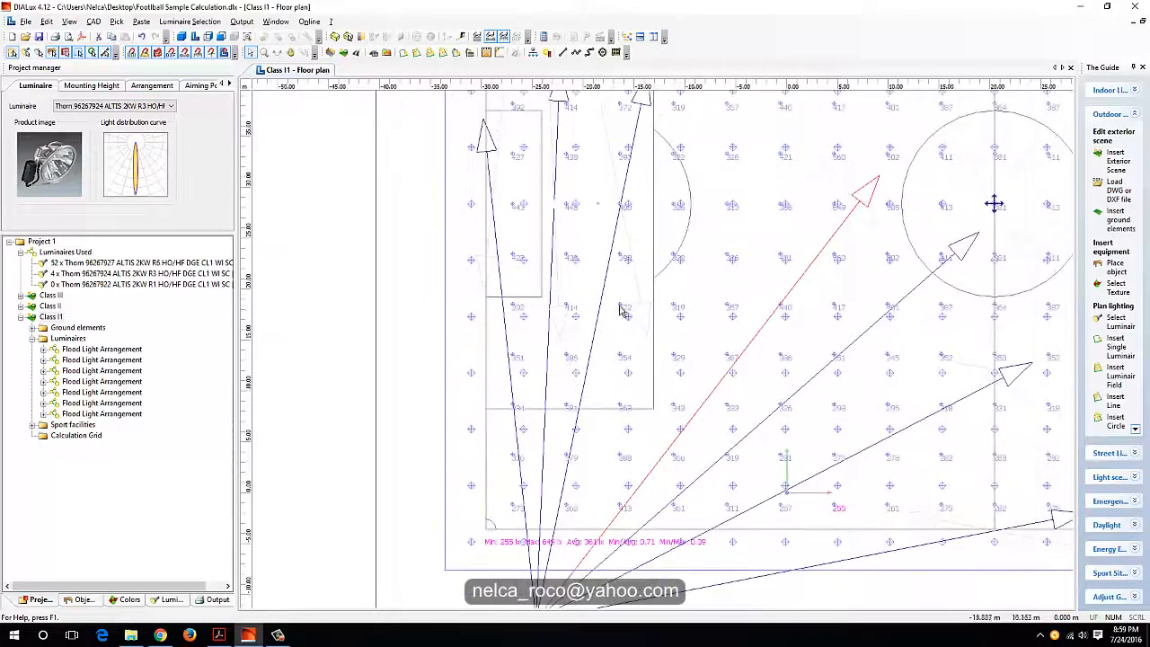
Step: Try Thorn 96267922 ALTIS 2KW R1 for the middle luminaire aimed into the penalty area and check the uniformity values
middle_drag(616, 281, 615, 323)
scroll(614, 327, down, 1)
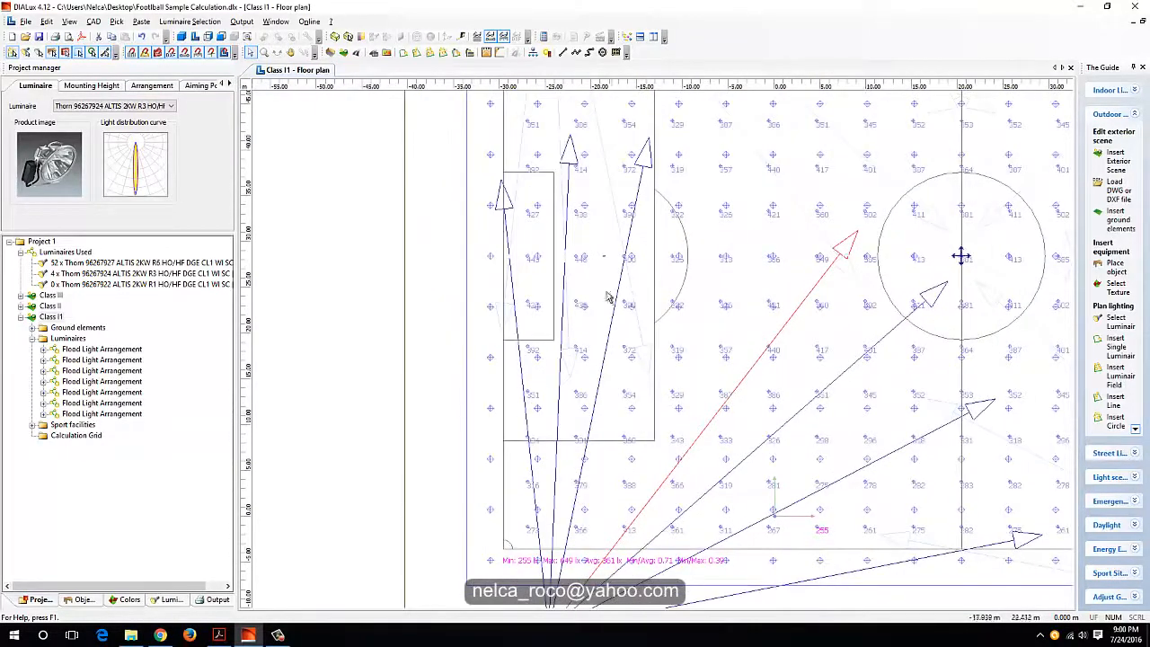
click(567, 225)
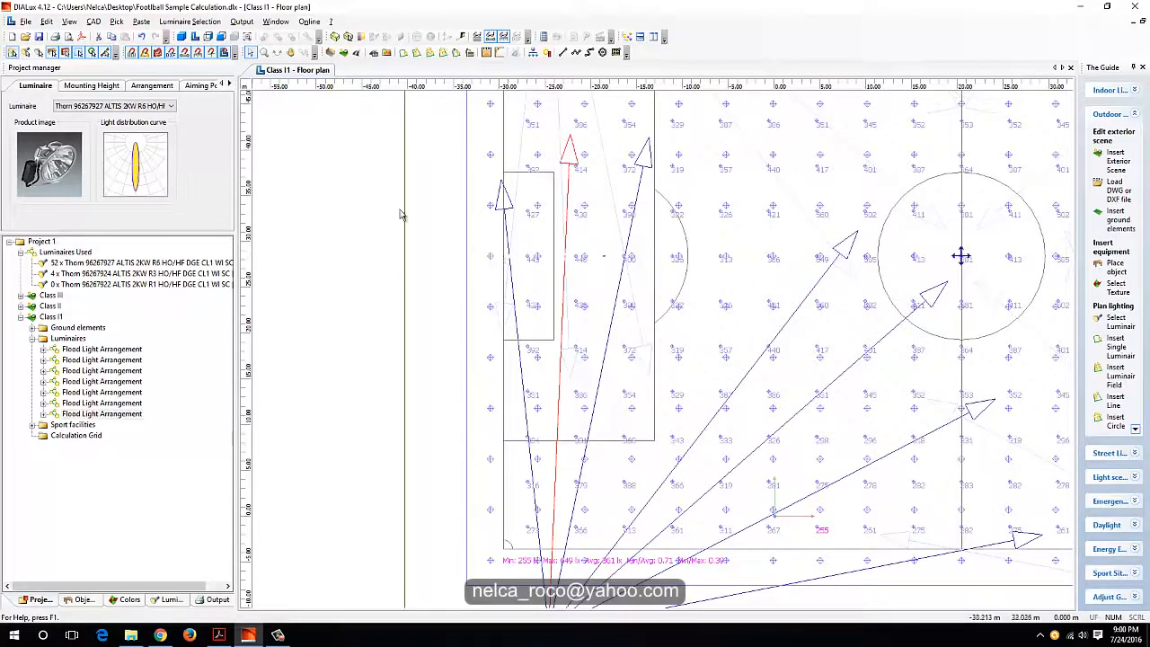
click(103, 106)
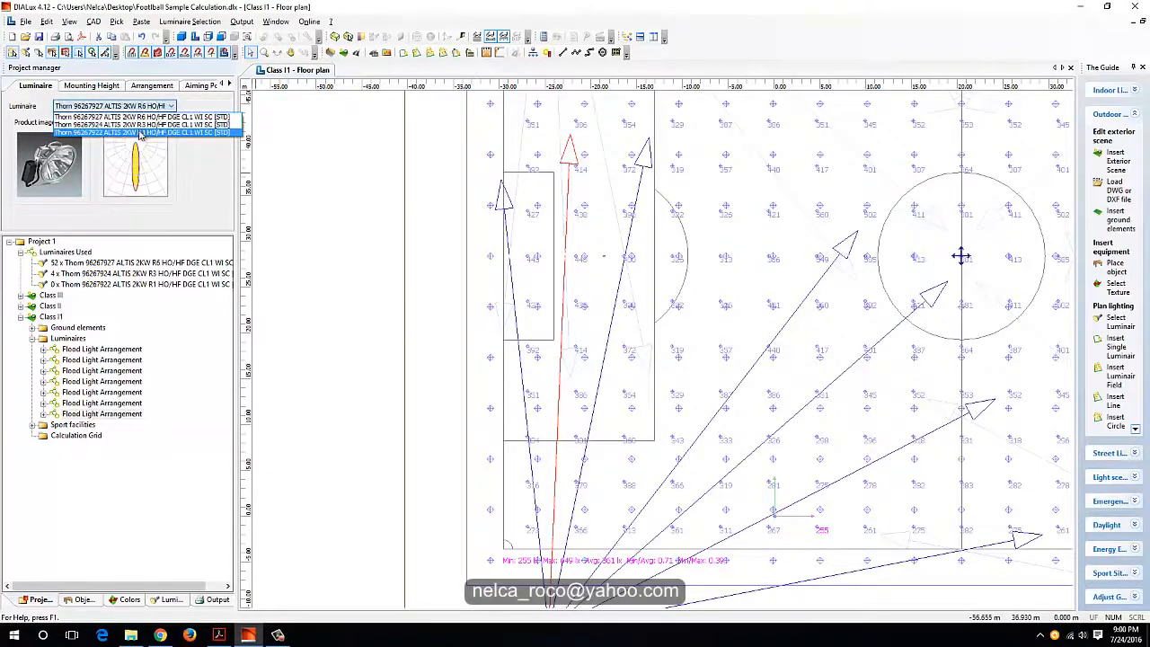
click(103, 132)
scroll(503, 593, up, 2)
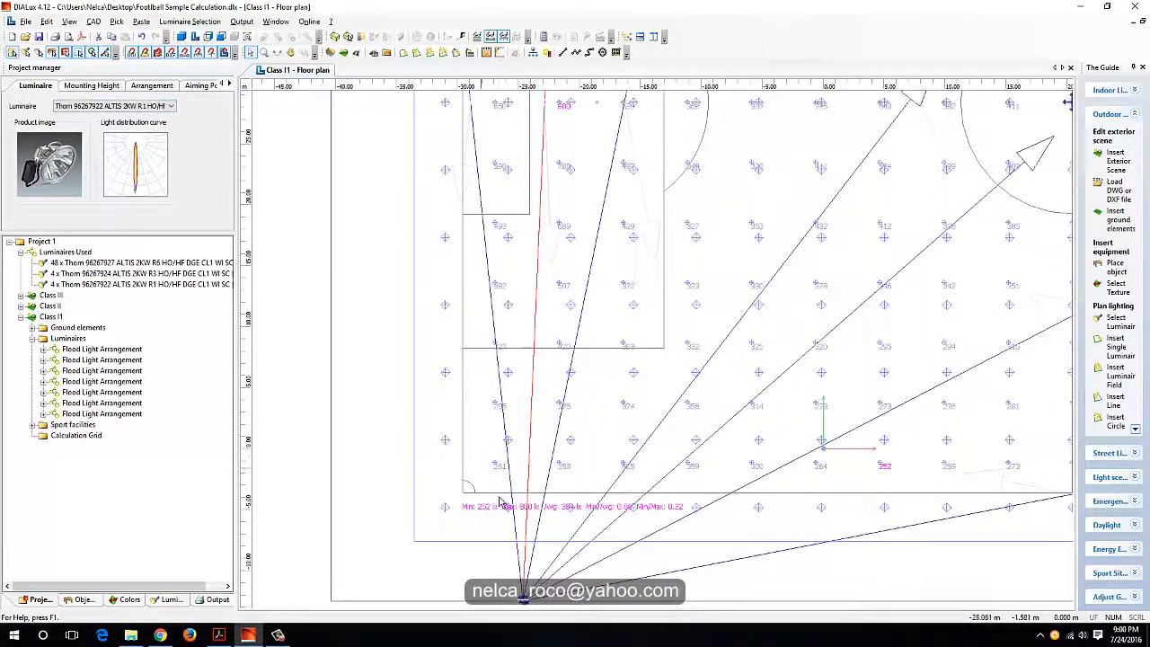
scroll(525, 573, up, 2)
scroll(524, 568, down, 1)
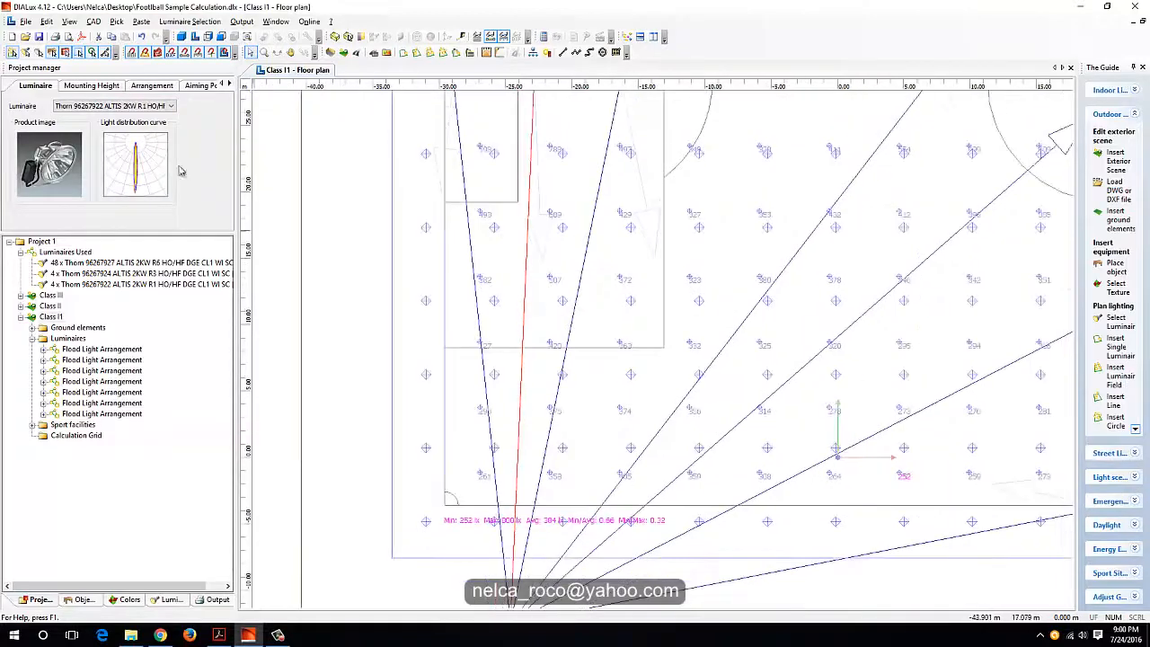
Step: Try Thorn 96267924 ALTIS 2KW R3 for the same penalty-area luminaire, and restore it to Thorn 96267927 ALTIS 2KW R6
click(126, 107)
click(126, 125)
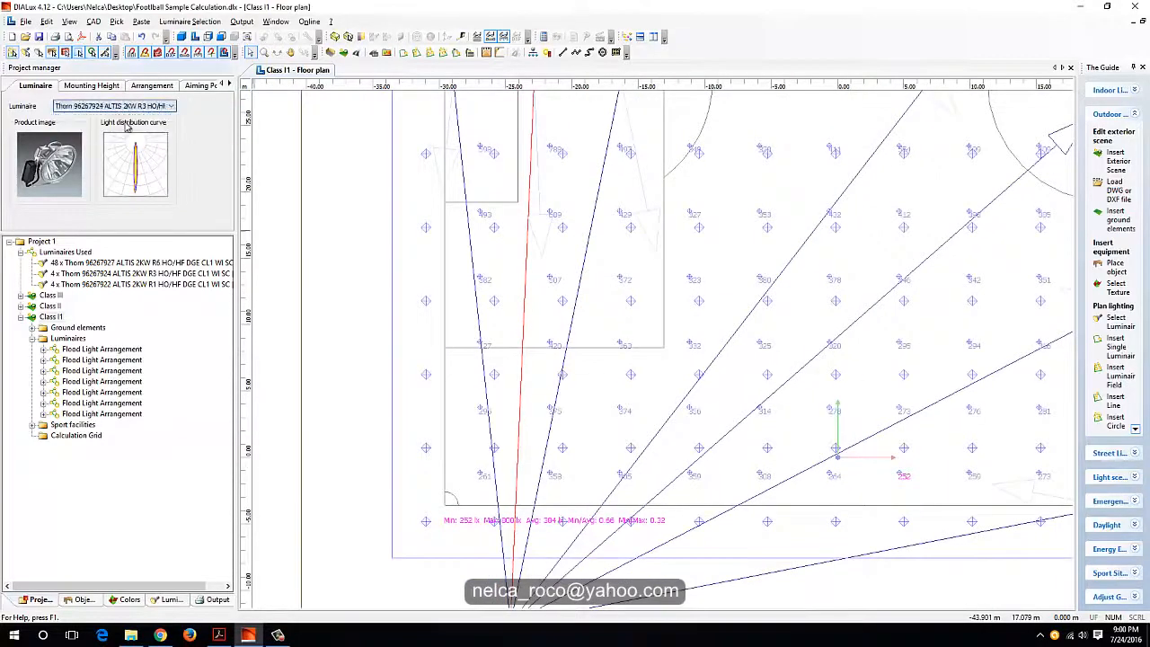
click(123, 107)
click(126, 116)
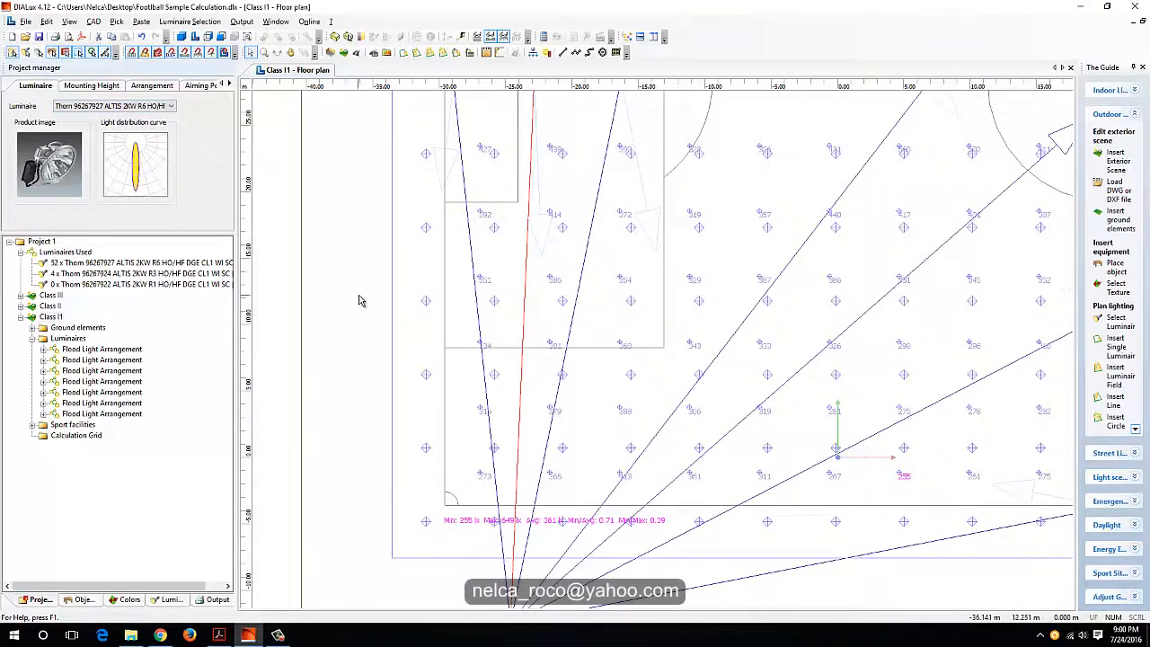
Step: Set the y beam angle of the middle penalty-area luminaire to -70° and check the grid results
click(152, 85)
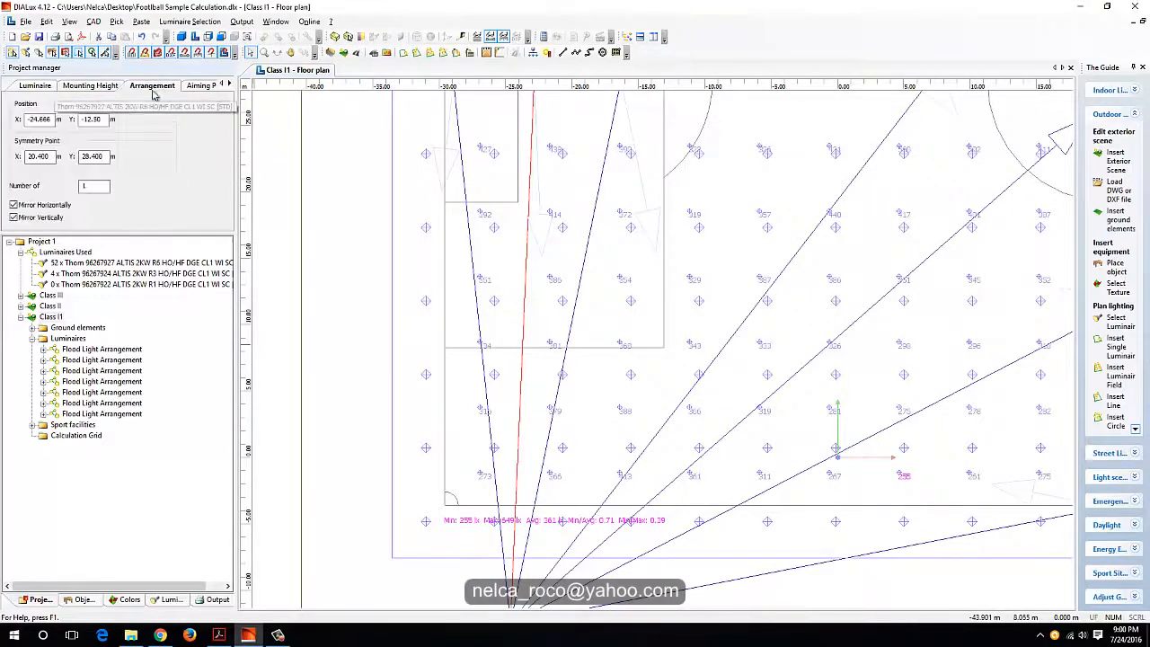
click(194, 85)
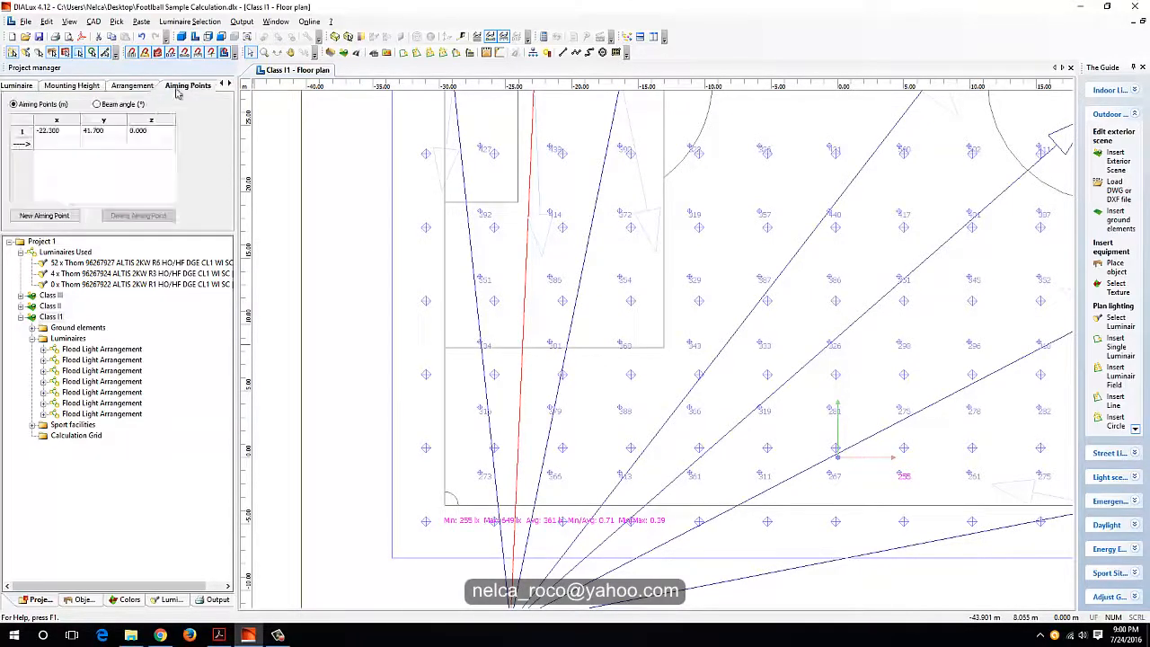
click(95, 131)
text(-70)
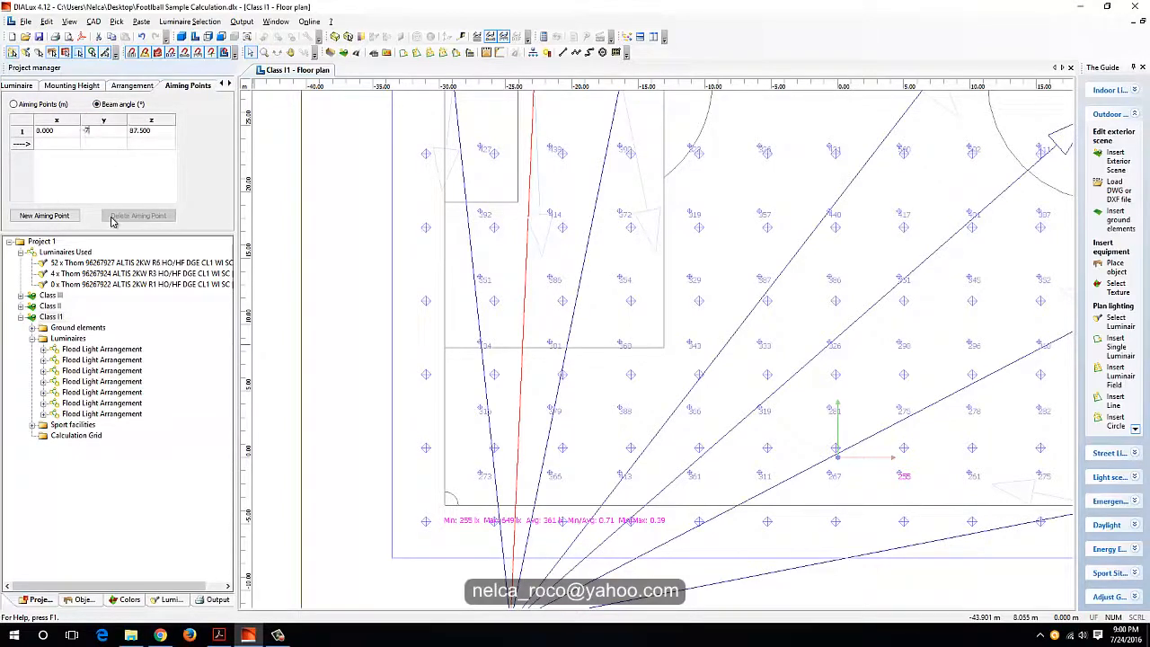
key(Return)
middle_drag(476, 336, 457, 344)
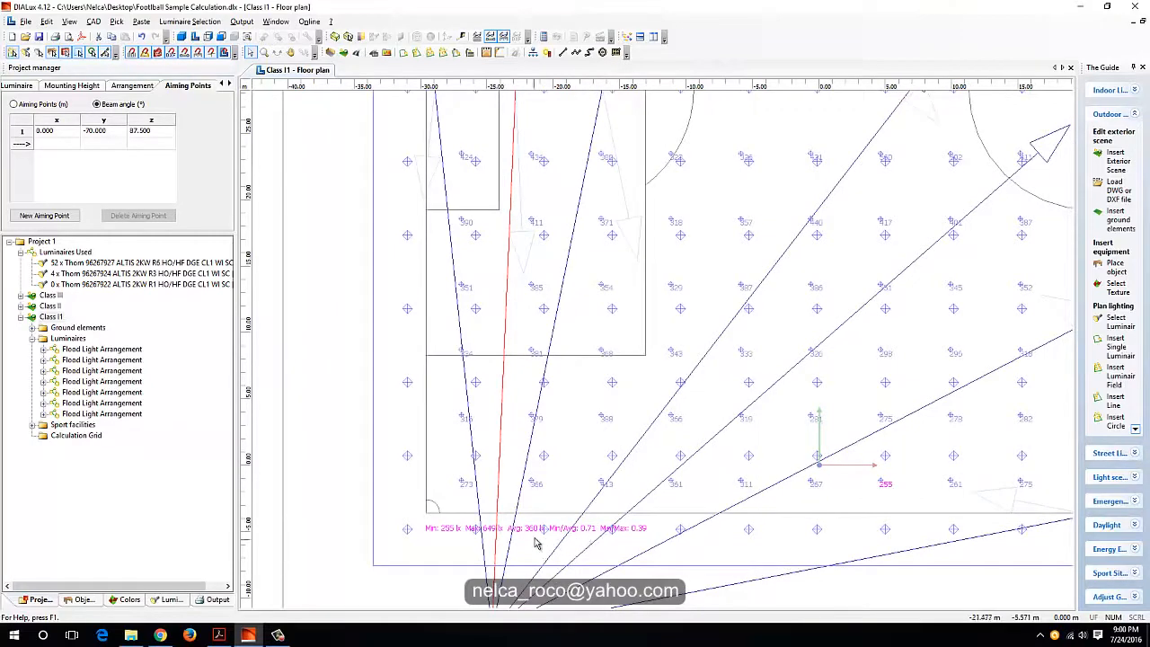
Step: Set the luminaire aimed just short of the centre circle to beam angles y -70° and z 52°, and check the grid results
scroll(542, 536, down, 3)
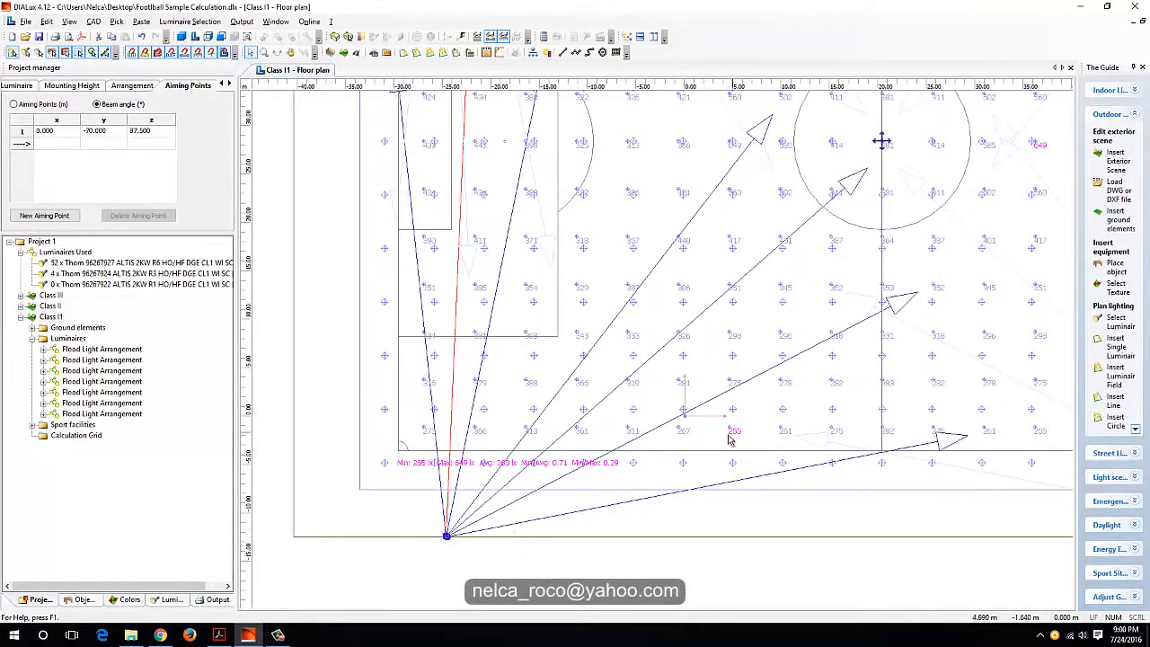
click(693, 224)
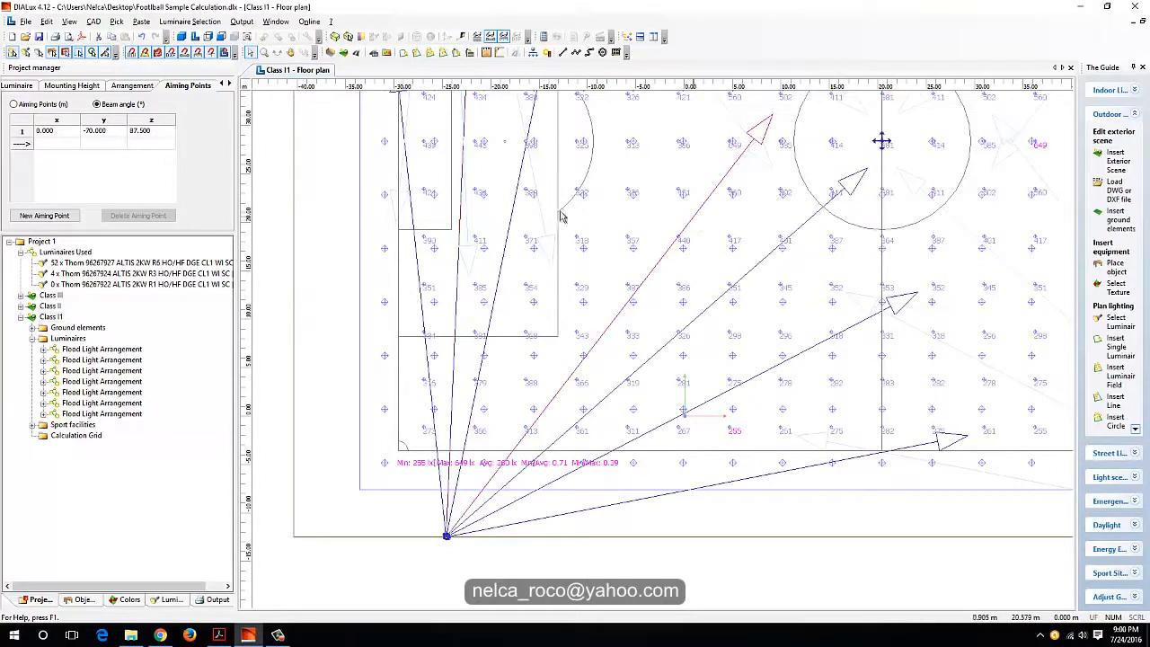
click(98, 104)
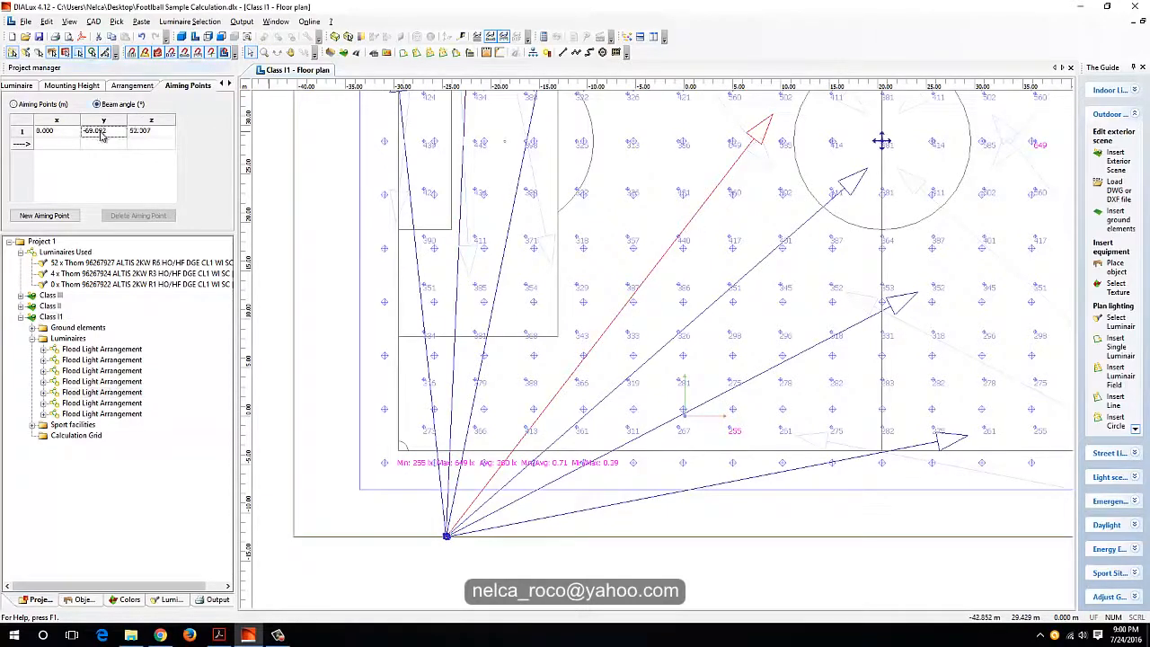
text(-70)
key(Return)
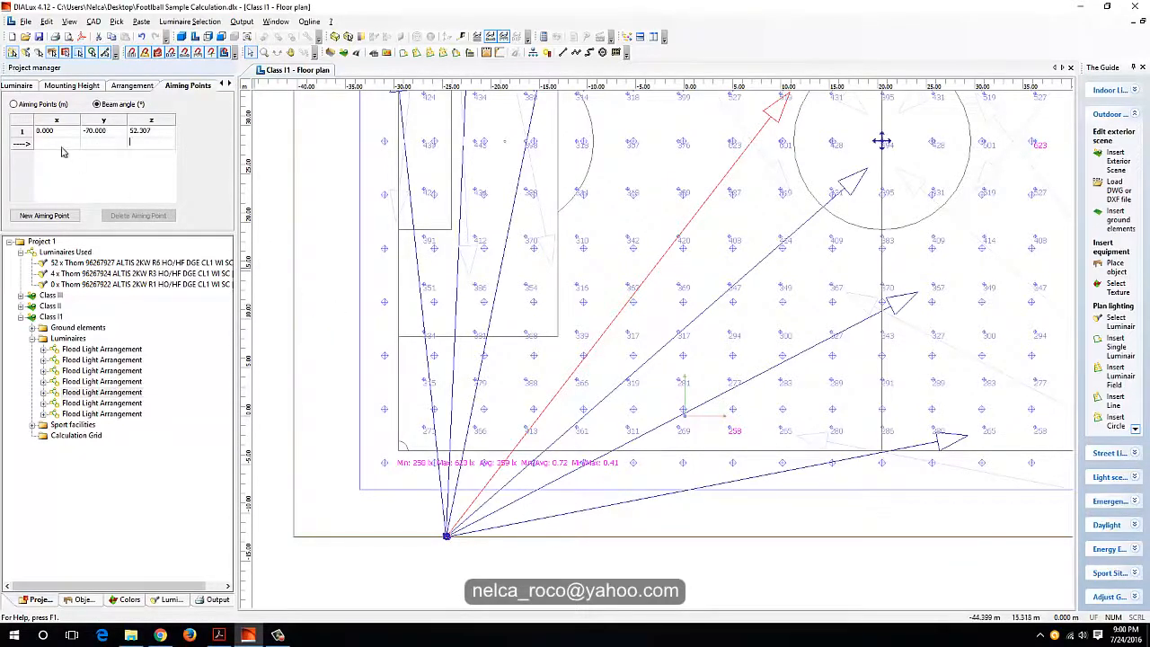
click(148, 132)
text(52)
key(Return)
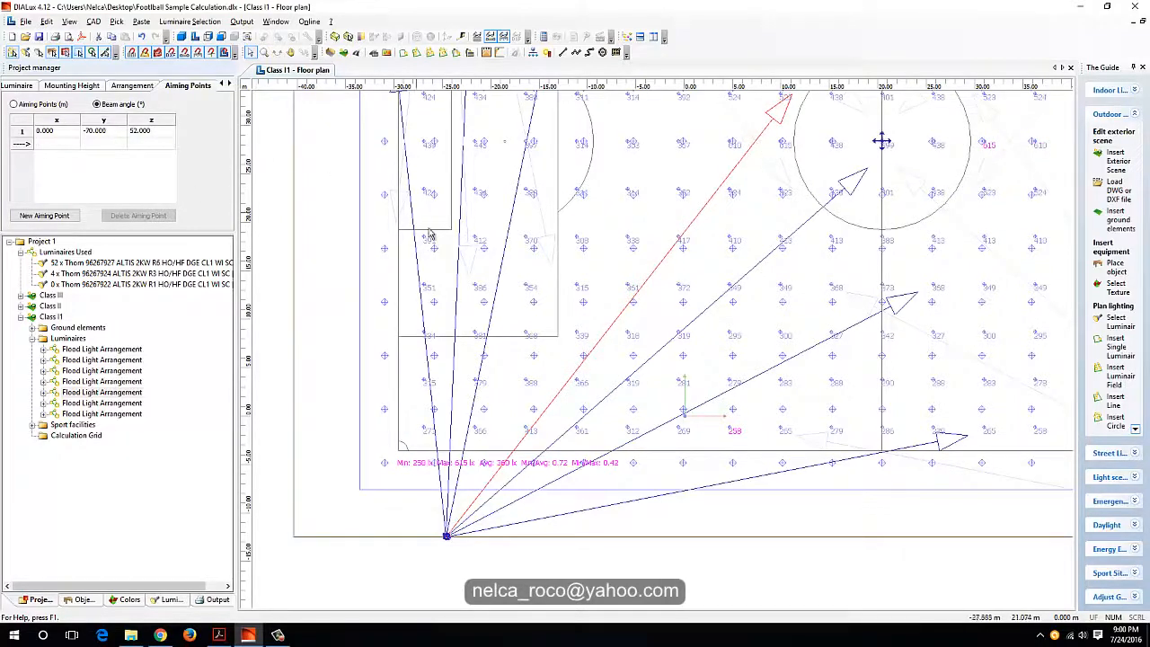
scroll(618, 359, down, 1)
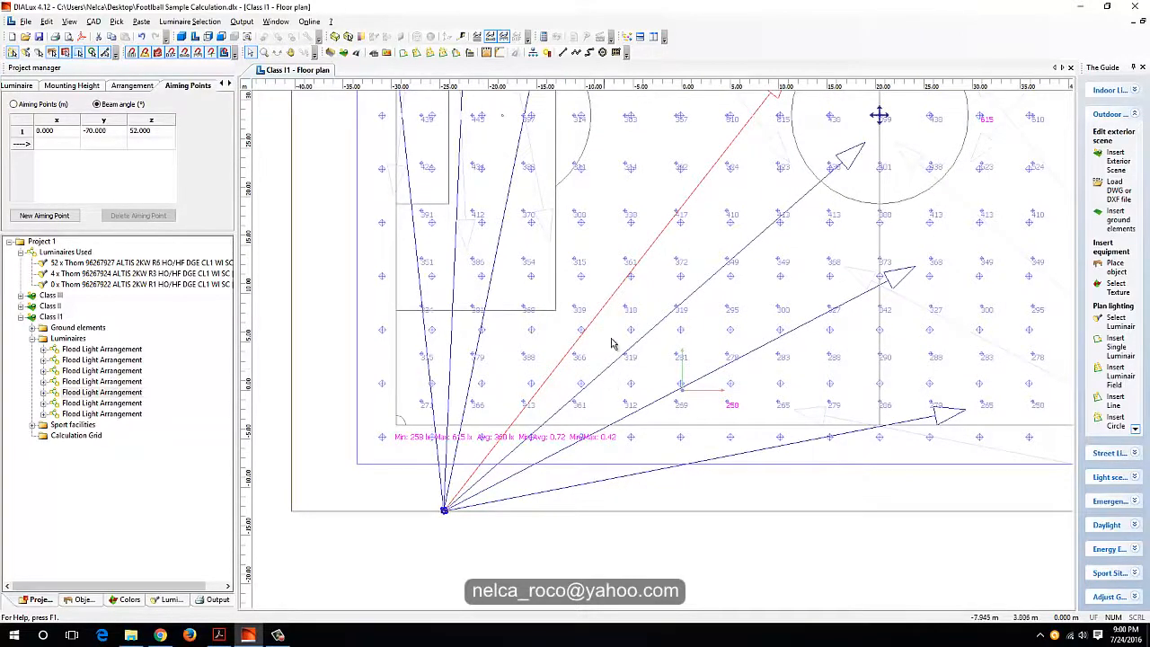
Step: Re-aim the same luminaire between the penalty area and centre circle, with beam angles y -70° and z 60°
scroll(611, 343, up, 4)
drag(769, 186, 686, 155)
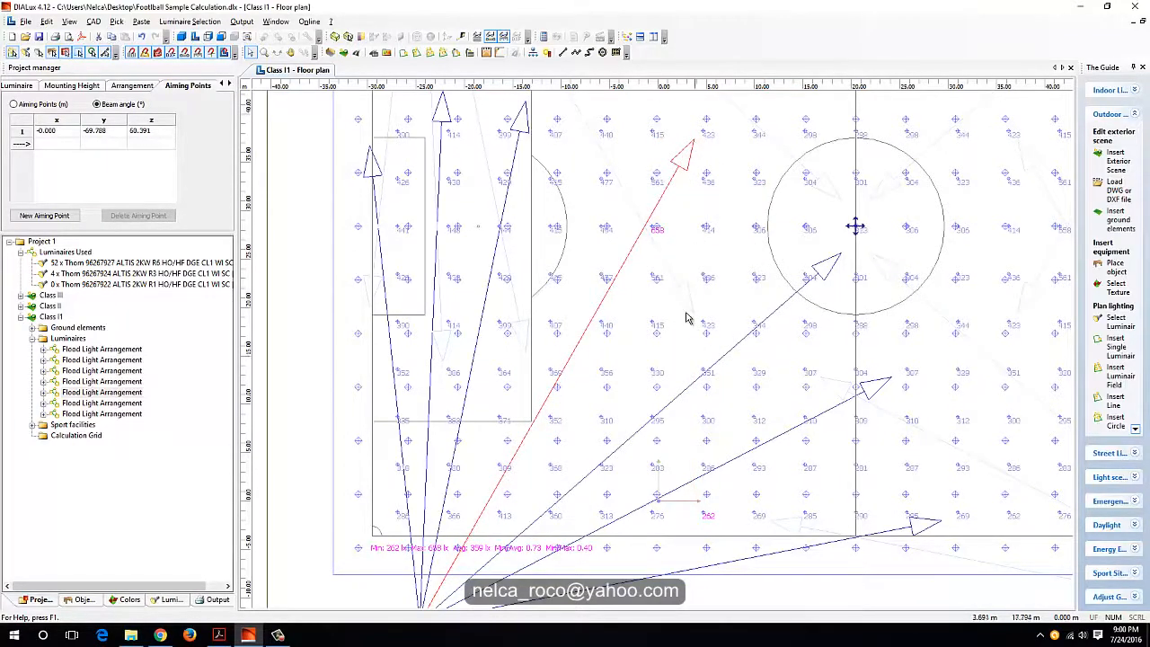
middle_drag(694, 462, 714, 377)
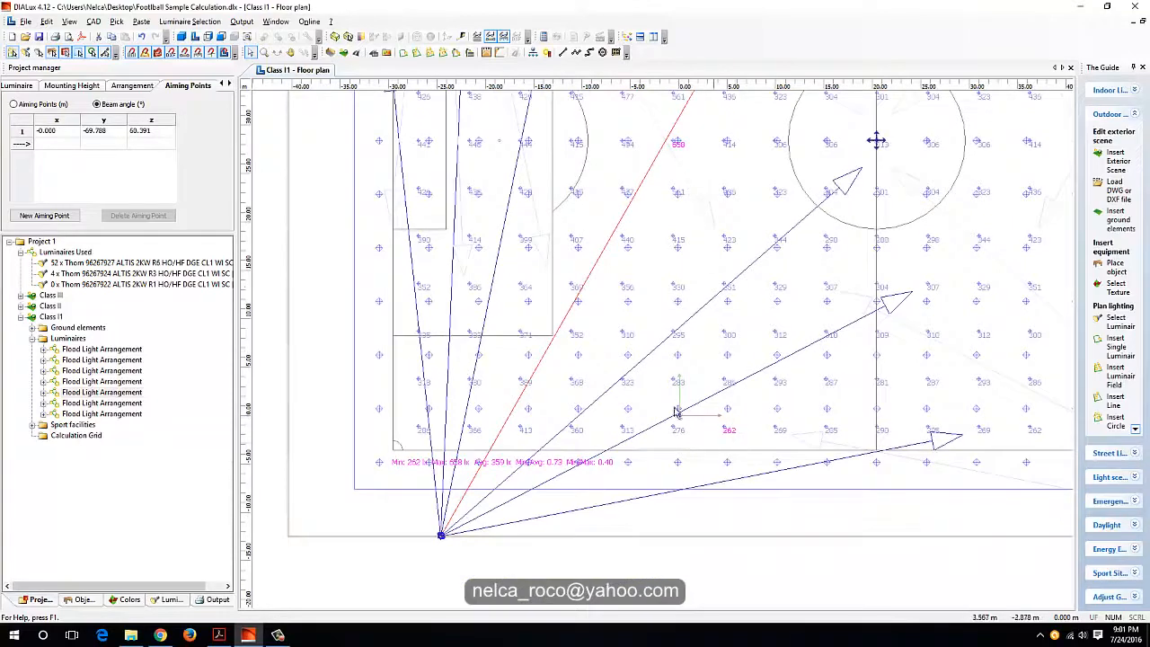
double_click(98, 133)
text(-)
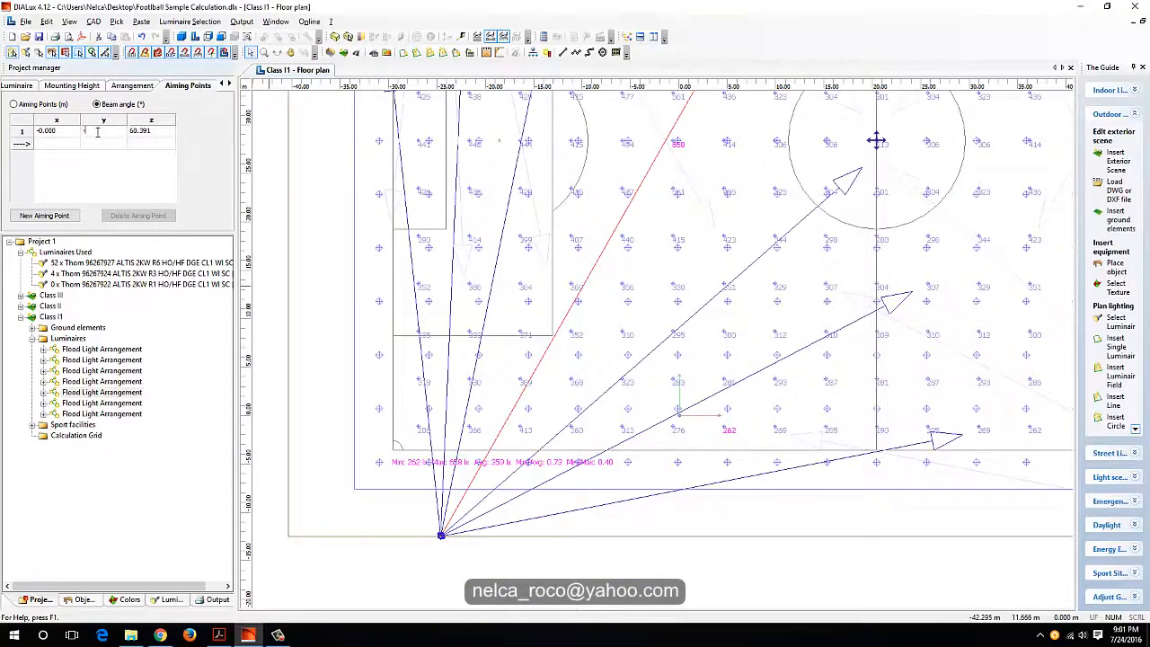
text(70)
key(Return)
double_click(142, 132)
text(60)
key(Return)
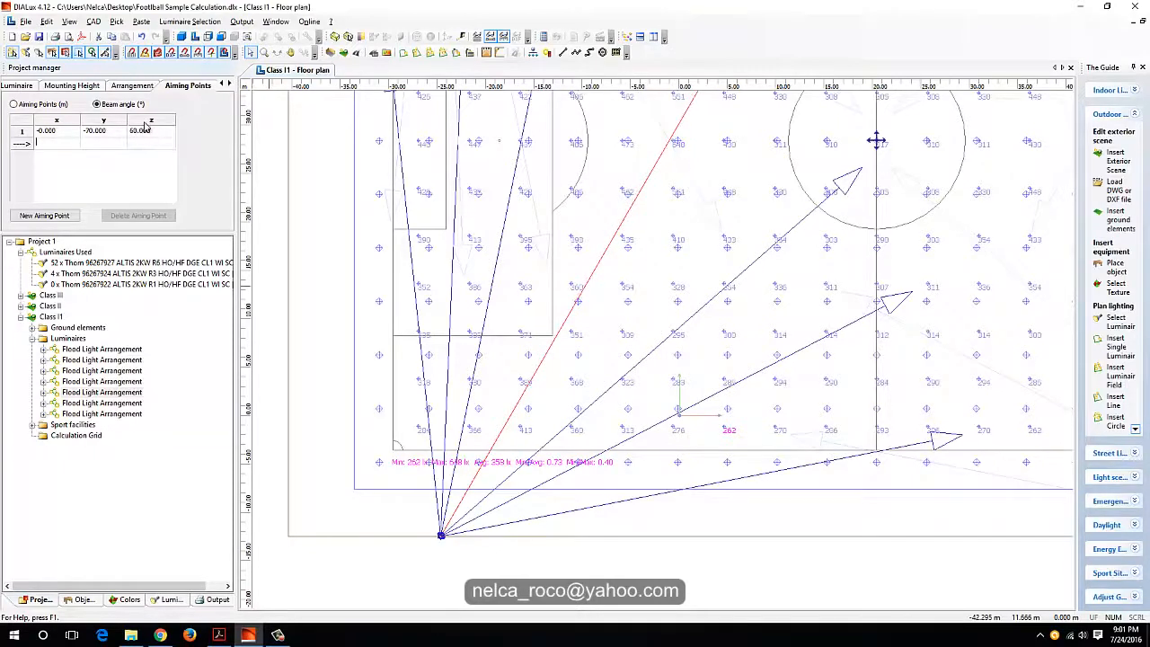
Step: Set the number of luminaires to 2 in the arrangement aimed along the near touchline
click(742, 482)
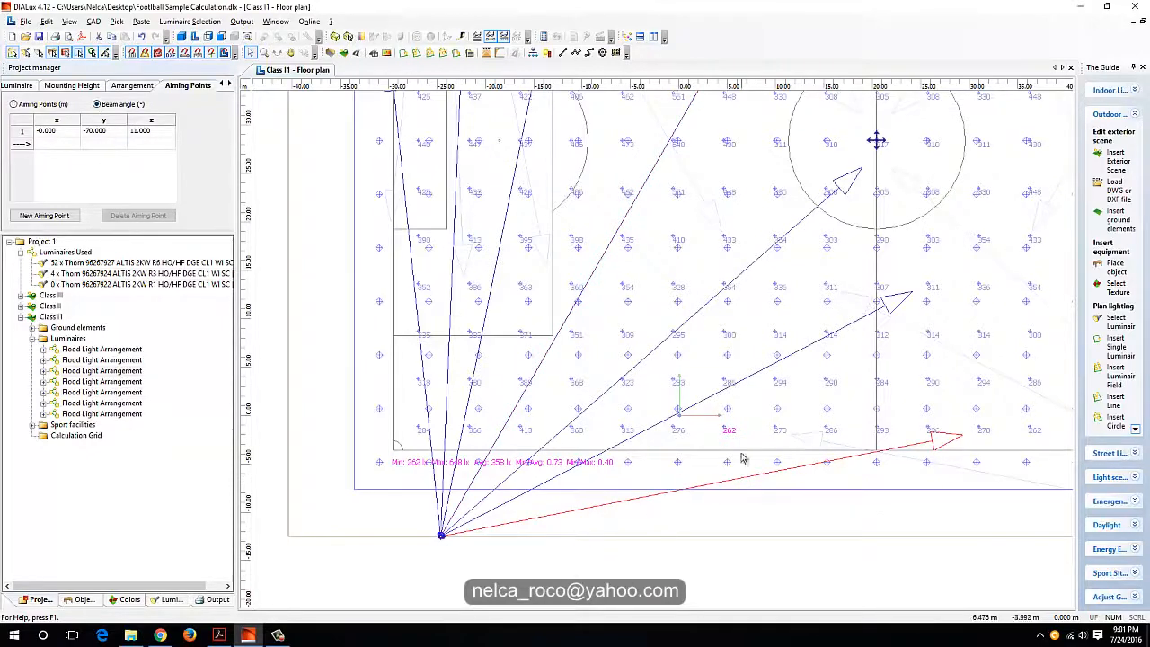
click(65, 86)
click(36, 87)
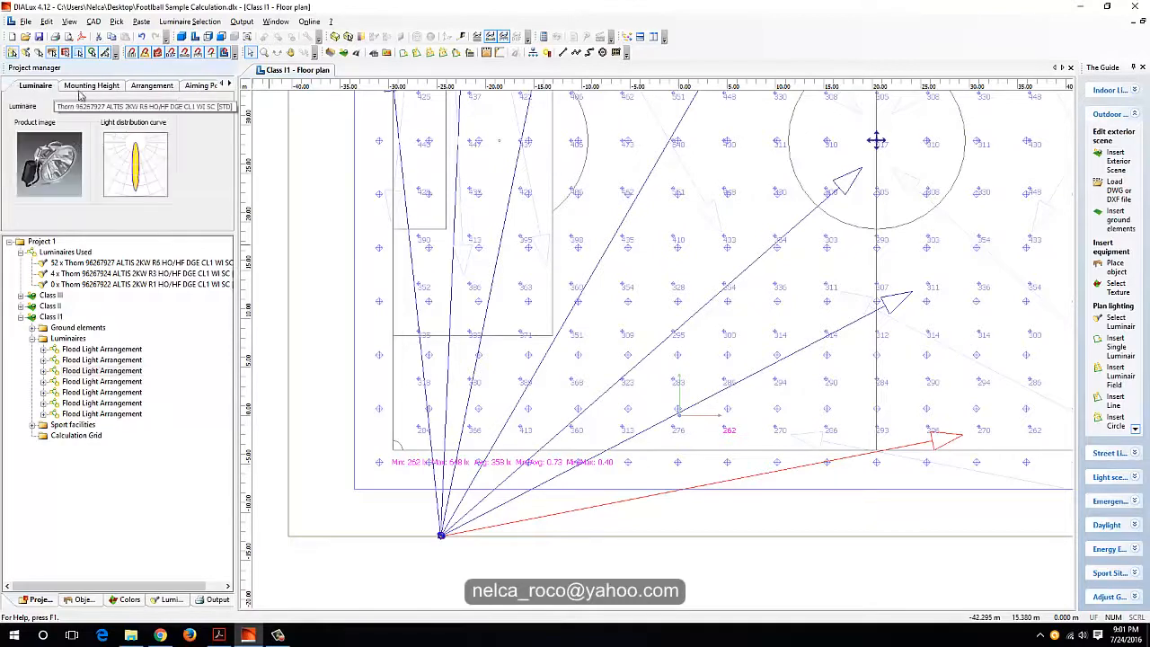
click(151, 85)
double_click(94, 185)
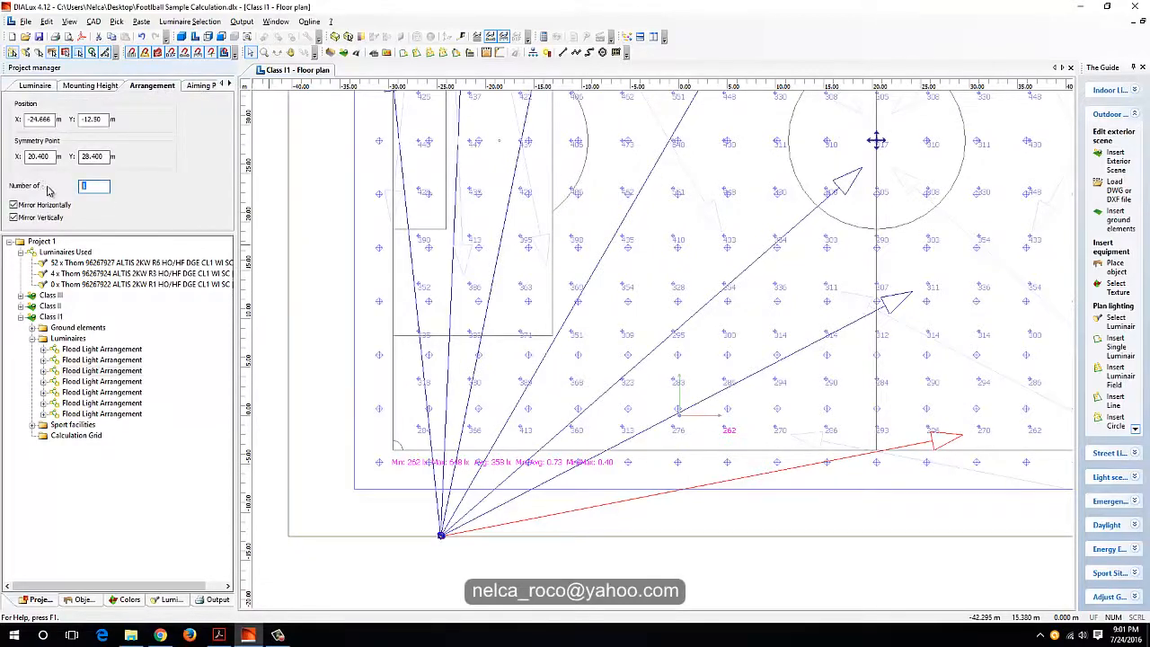
text(2)
key(Return)
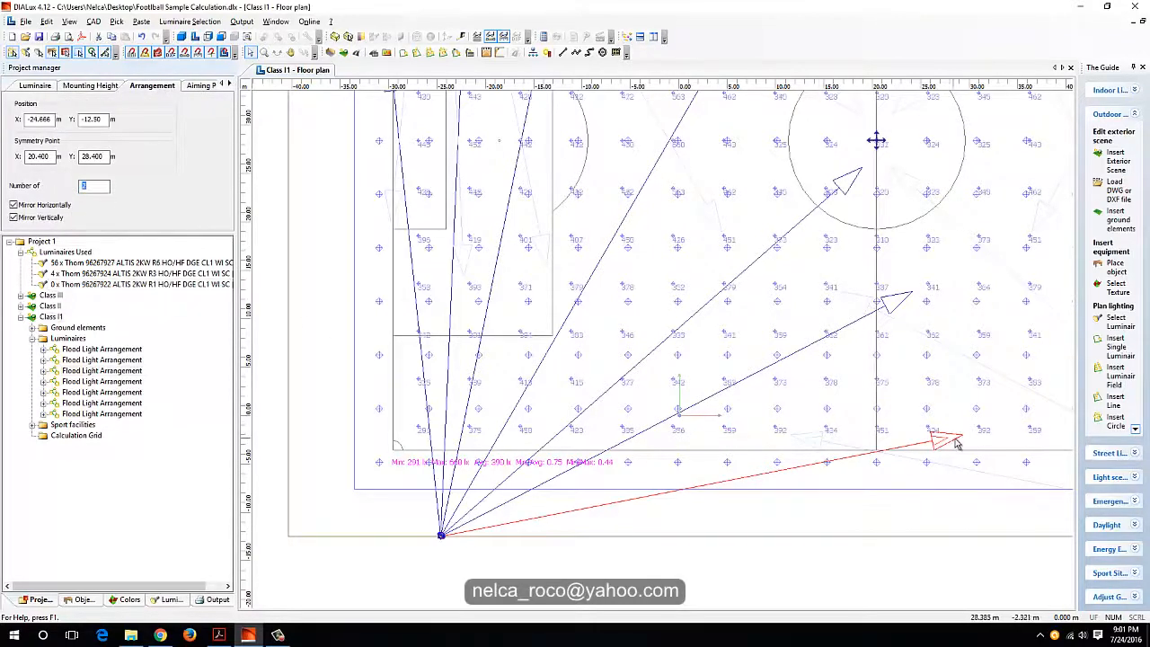
Step: Aim one of the two touchline luminaires farther infield, at about x 26.4 m, y 5 m, and split the arrangement
drag(960, 440, 926, 376)
right_click(817, 410)
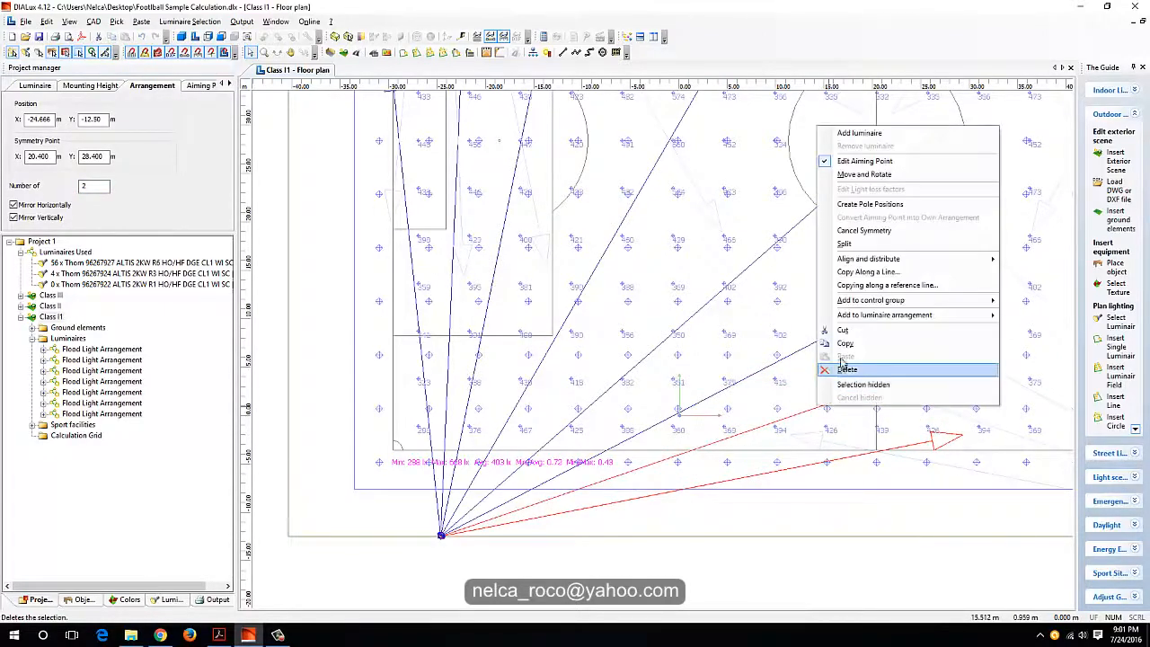
click(846, 243)
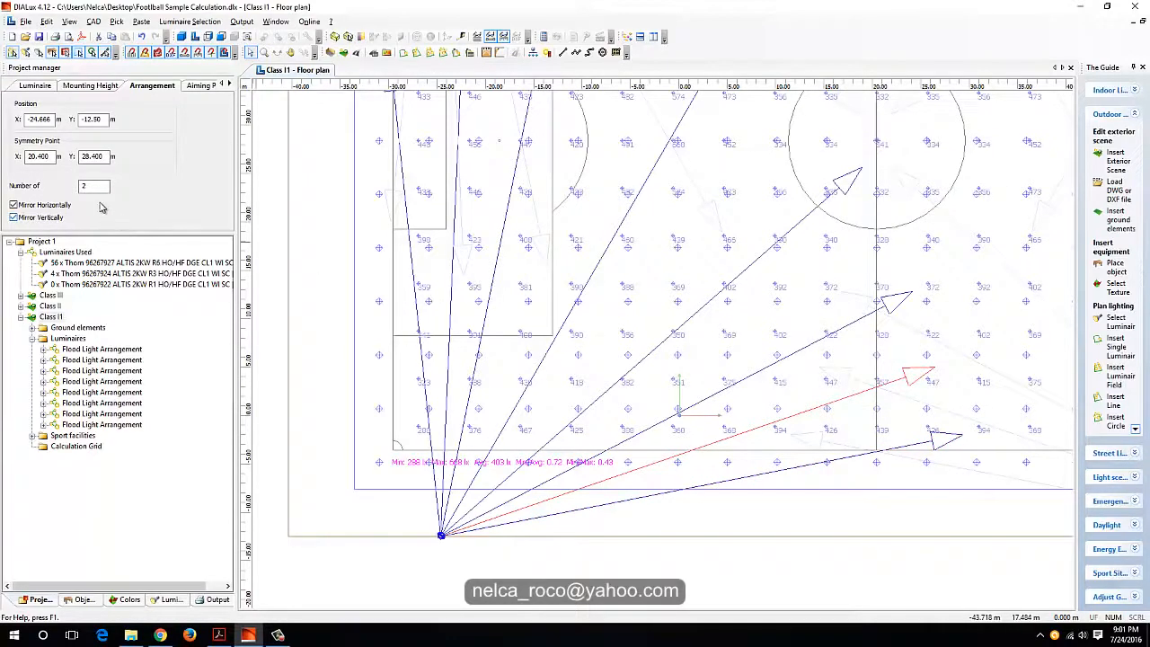
click(36, 85)
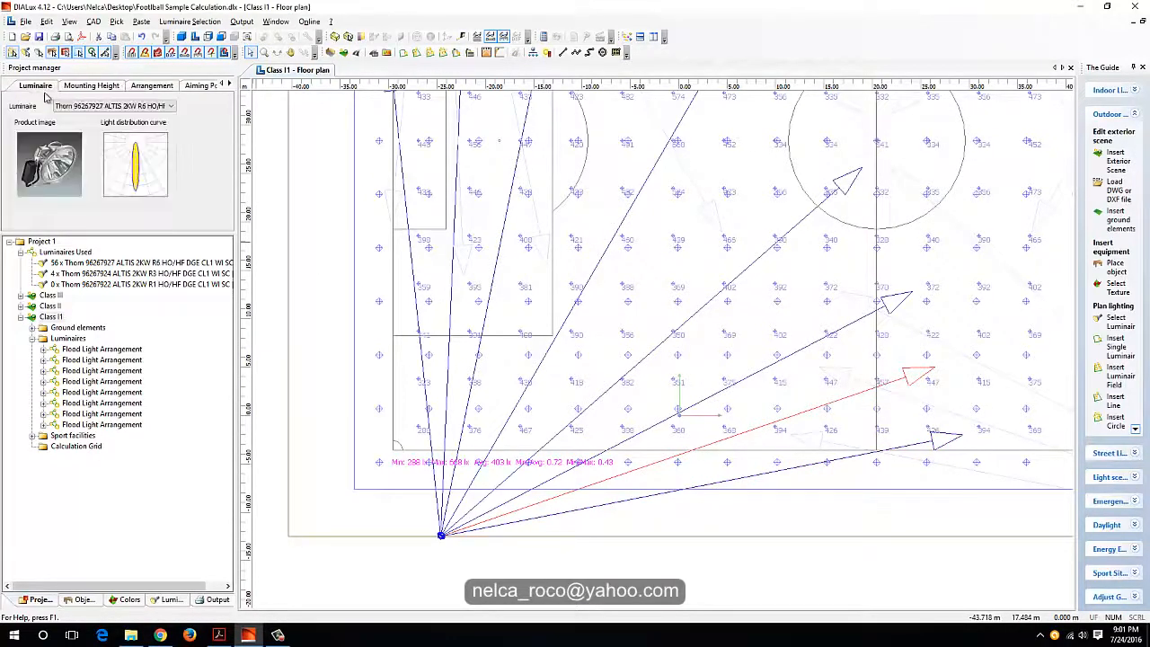
click(90, 86)
click(150, 85)
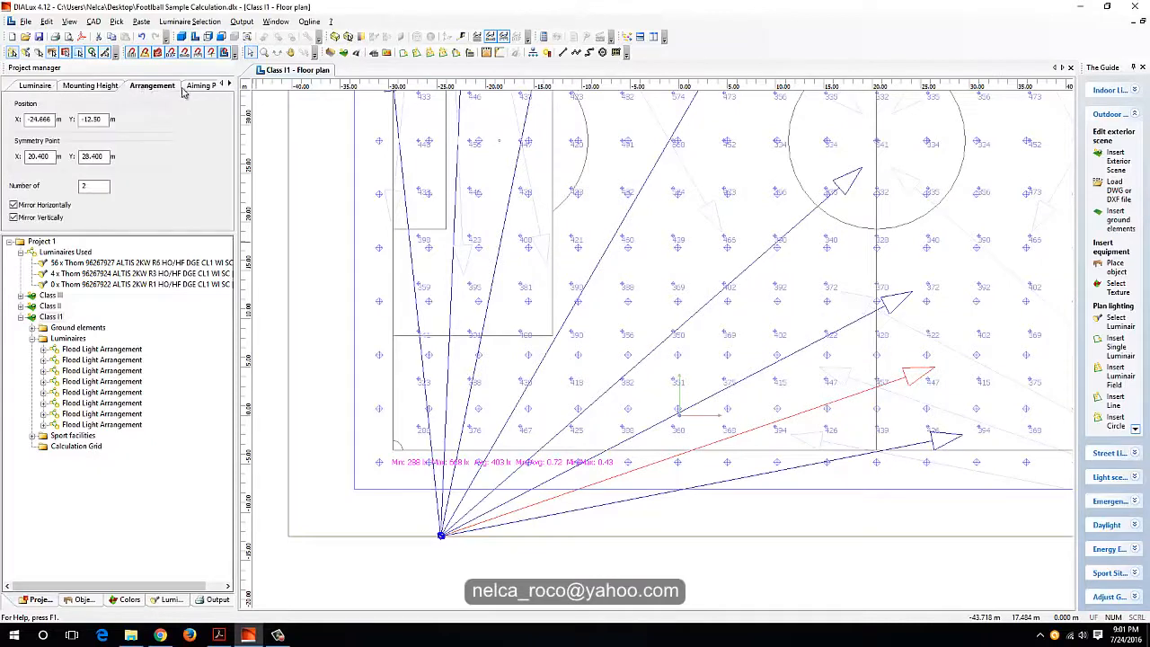
Step: Try Thorn 96267924 ALTIS 2KW R3 for the split-off infield luminaire and check the uniformity values
click(634, 497)
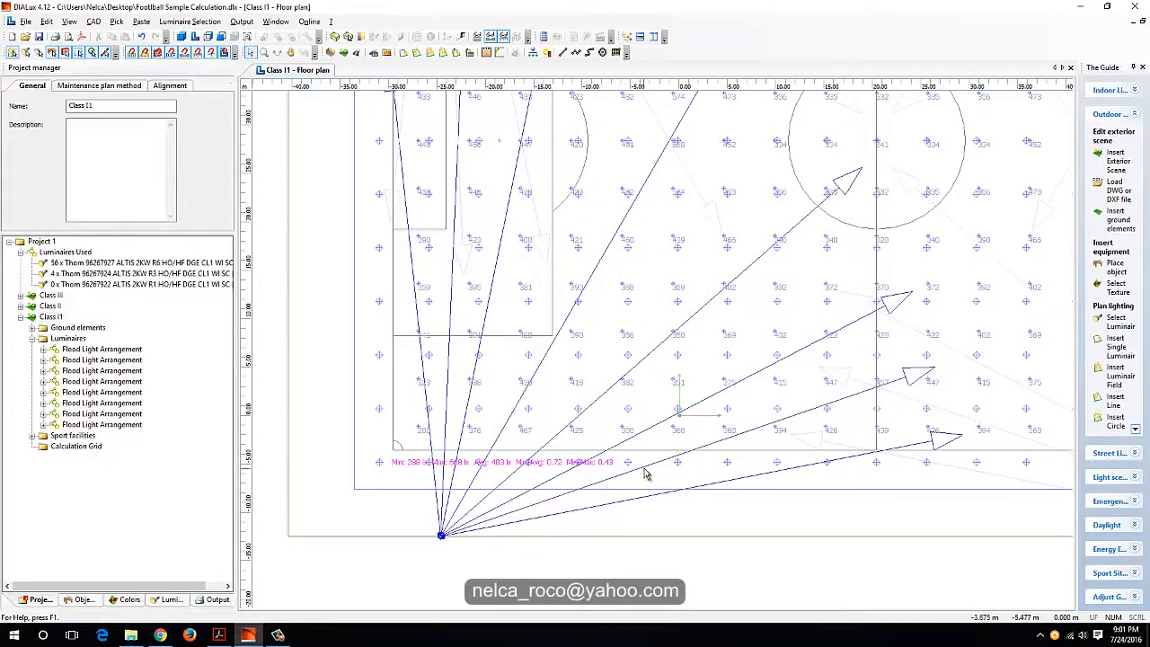
click(642, 468)
click(40, 86)
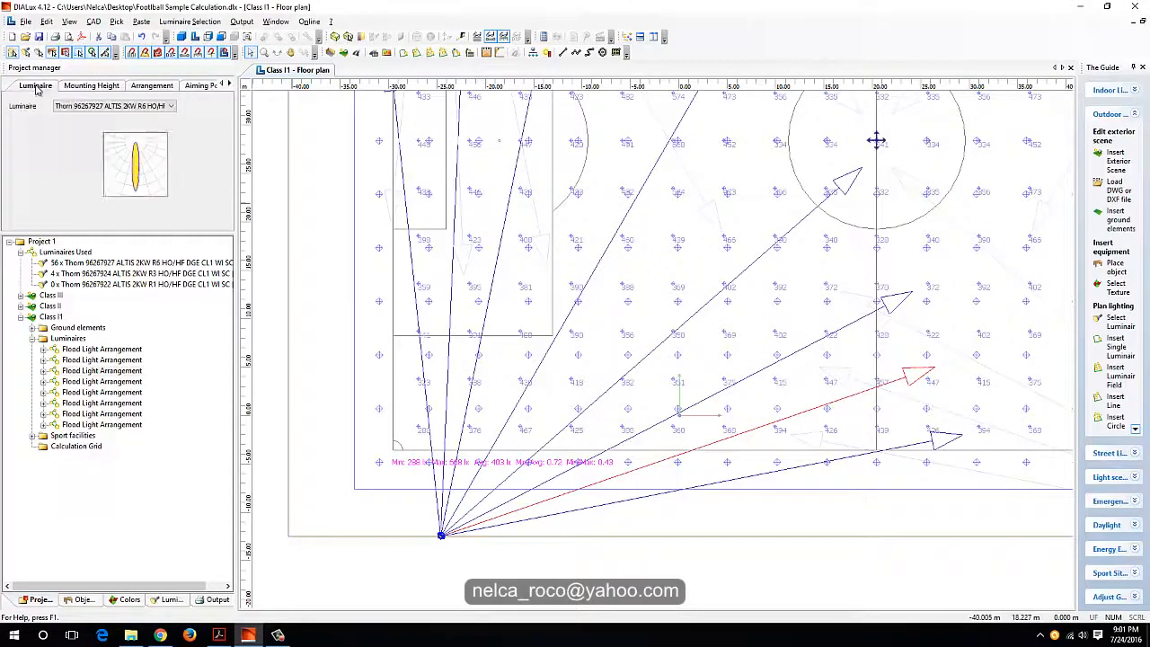
click(93, 106)
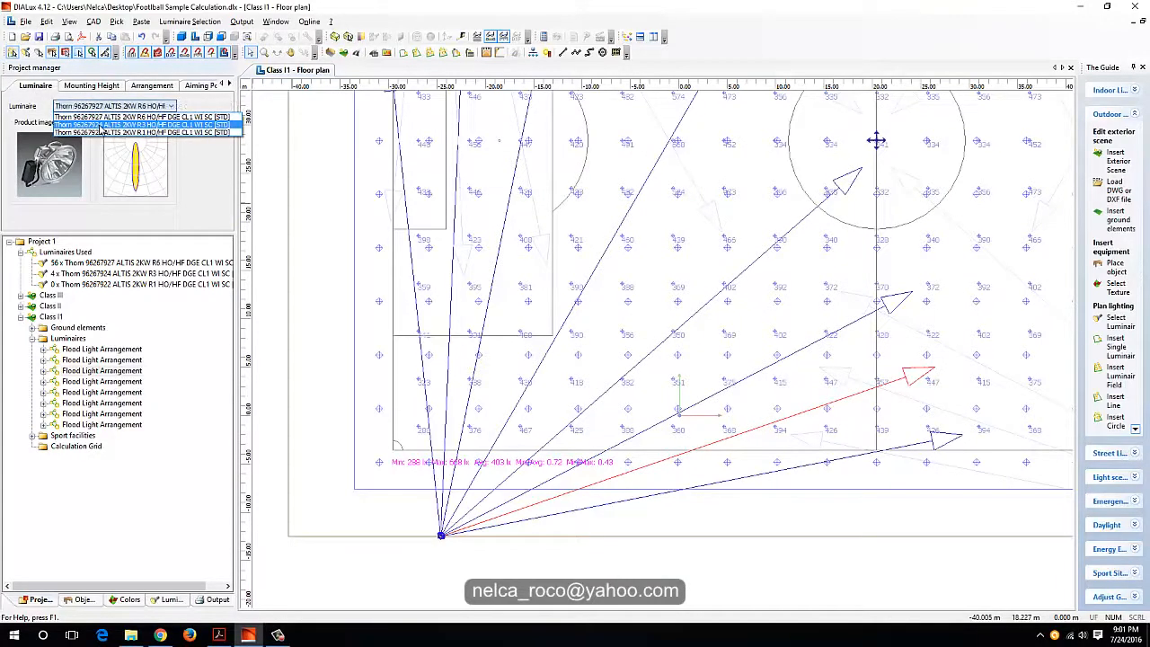
click(101, 126)
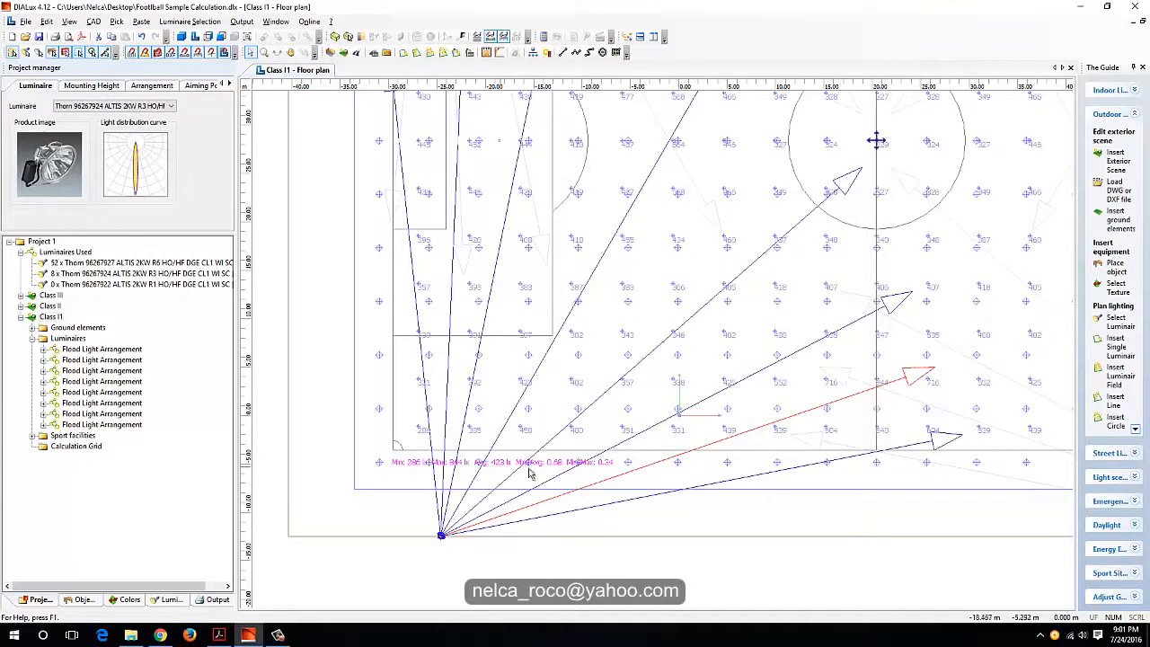
Step: Try Thorn 96267922 ALTIS 2KW R1 for the split-off luminaire, and restore it to Thorn 96267927 ALTIS 2KW R6
click(126, 107)
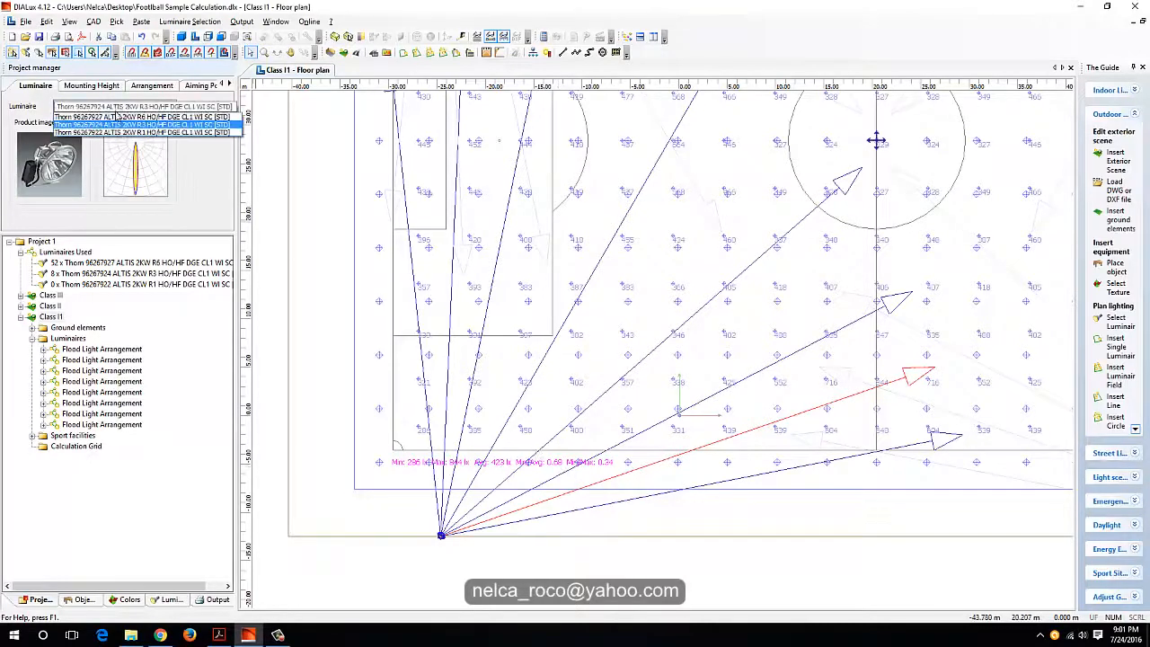
click(119, 133)
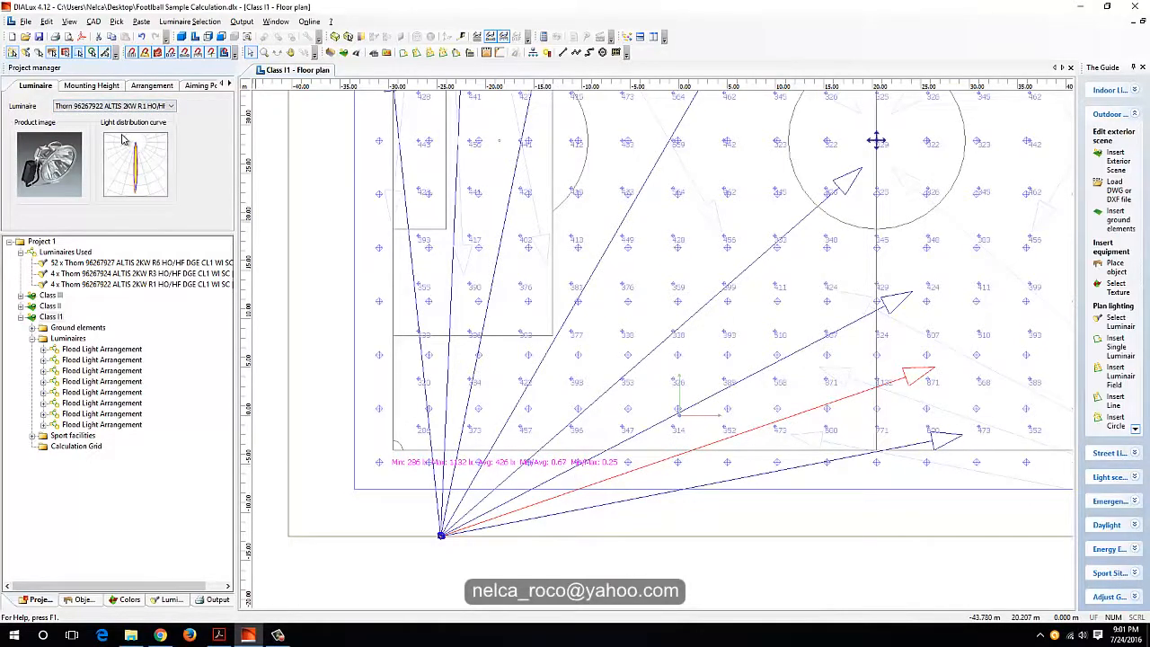
middle_drag(664, 242, 509, 217)
click(95, 107)
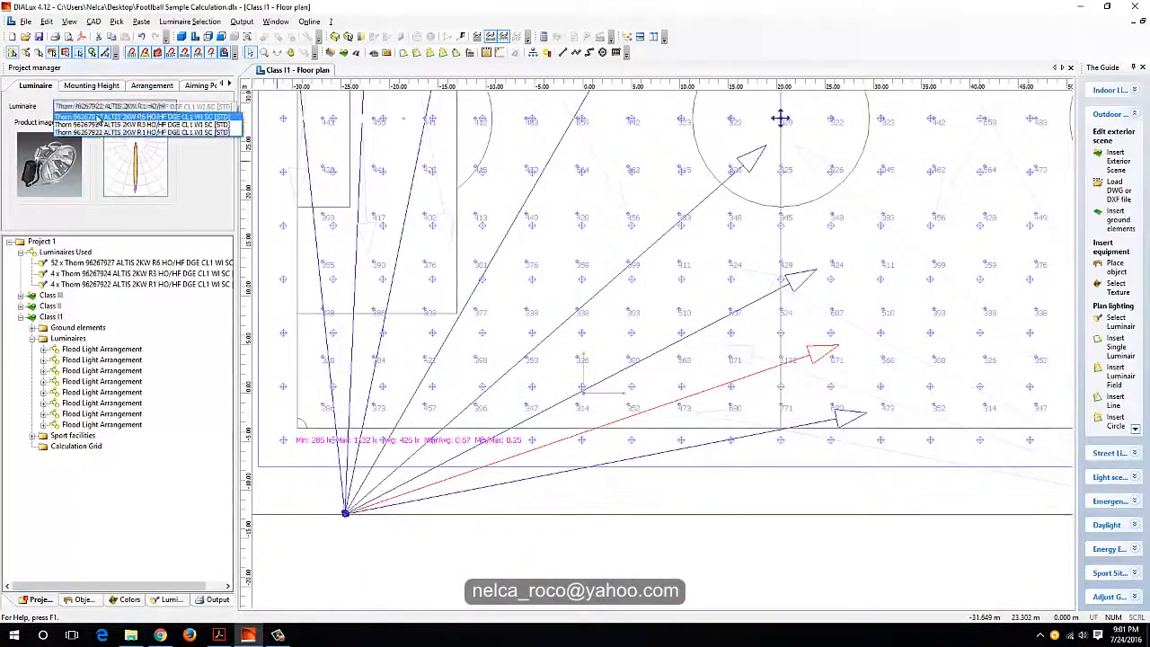
click(99, 118)
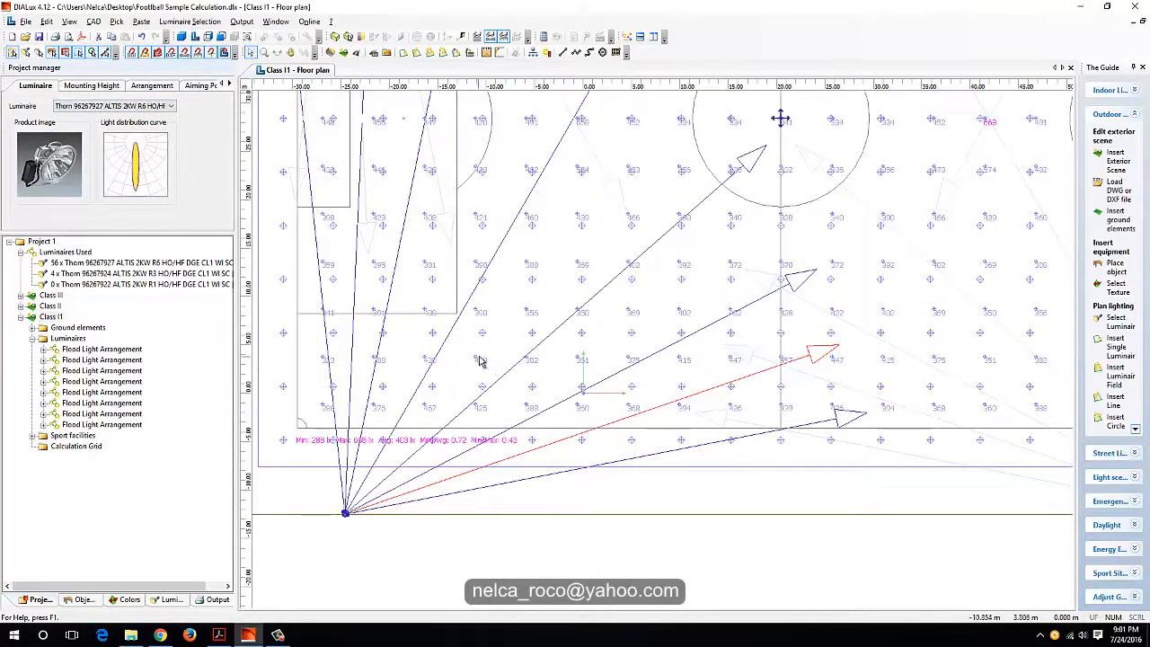
Step: Examine the Class I1 grid's illuminance distribution and its minimum, average and uniformity values
middle_drag(492, 350, 447, 471)
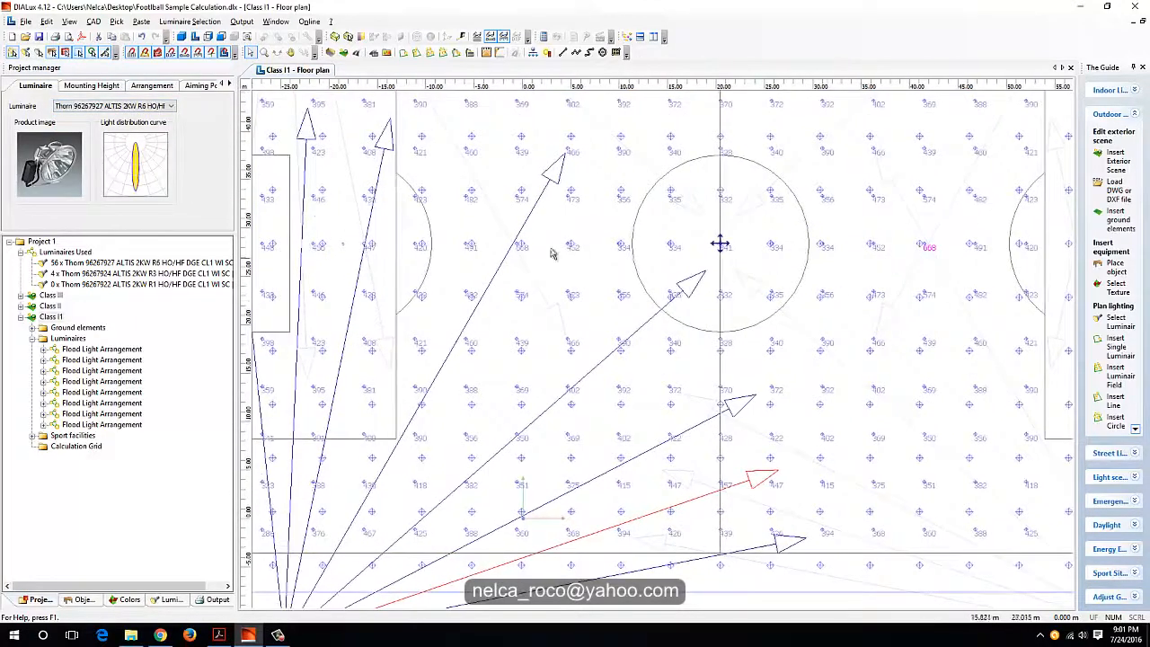
middle_drag(539, 281, 541, 184)
middle_drag(430, 332, 978, 287)
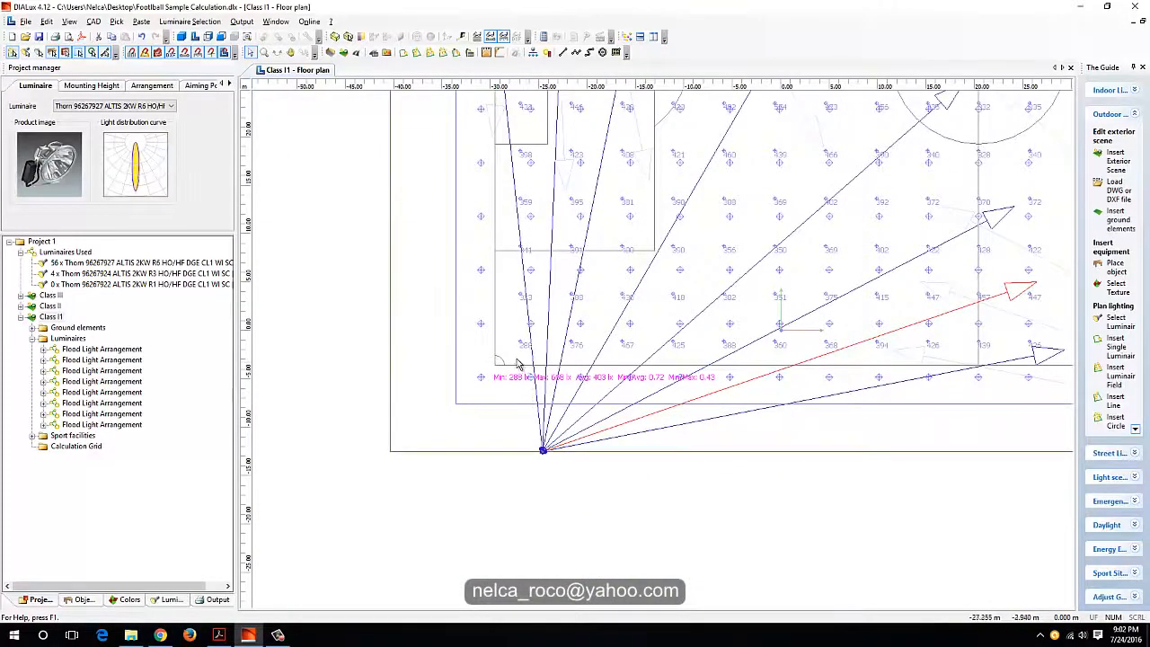
middle_drag(525, 329, 522, 339)
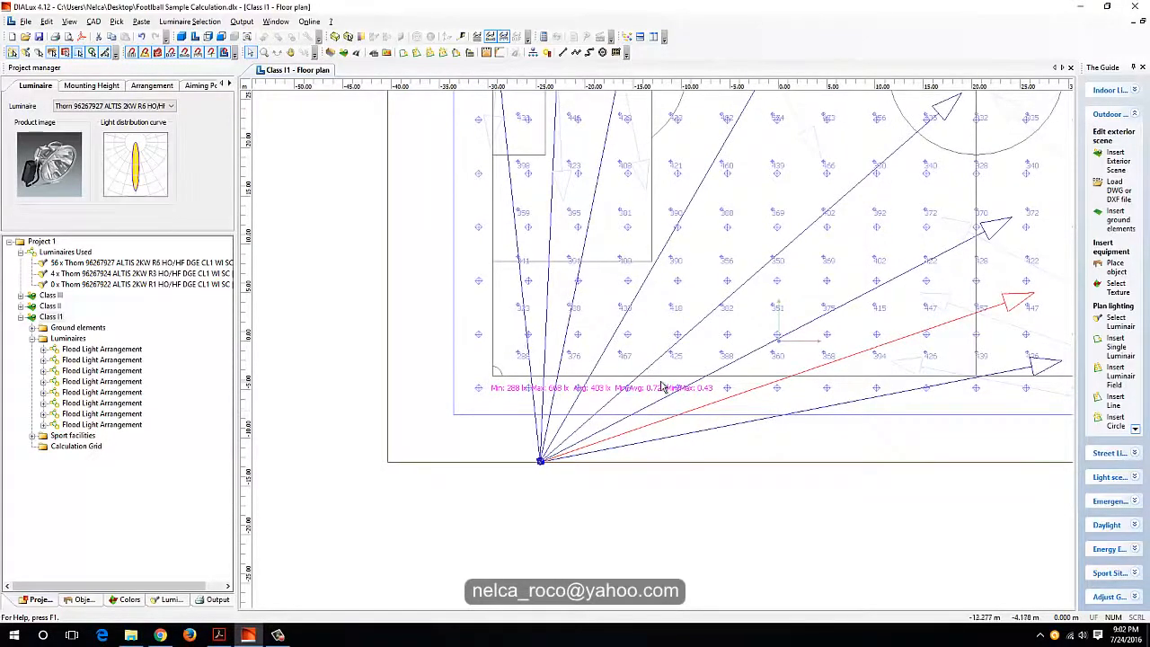
middle_drag(609, 361, 424, 449)
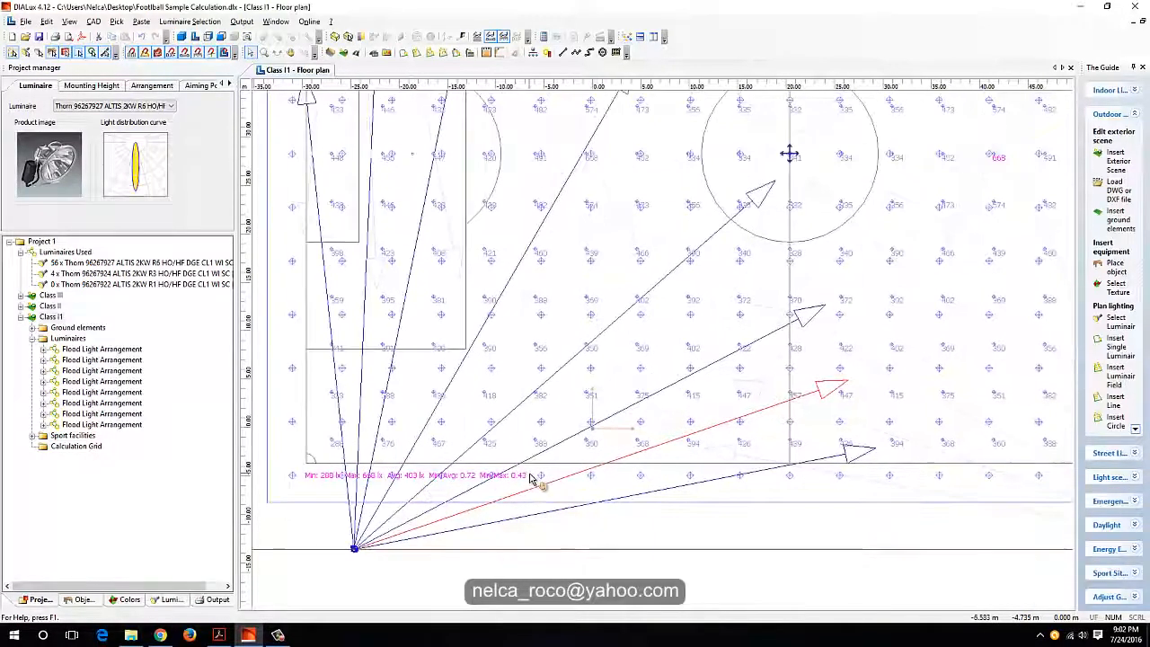
middle_drag(531, 479, 599, 465)
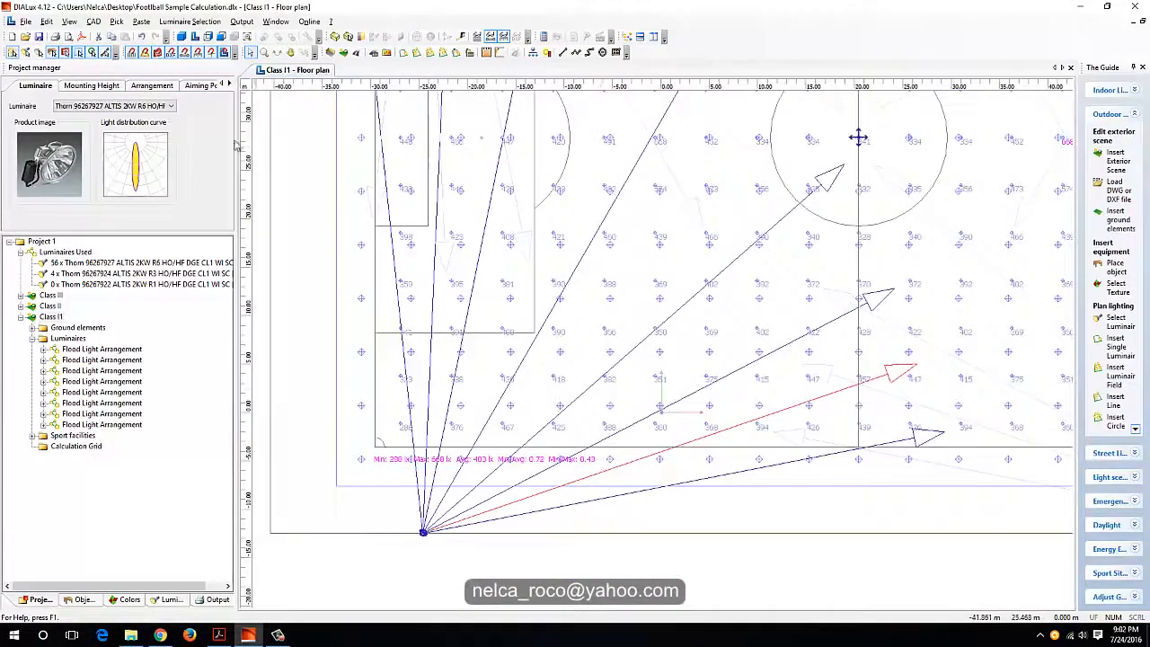
Step: Set the split-off luminaire's beam angles to y -70° and z 19°, and check the grid results
click(152, 86)
click(204, 85)
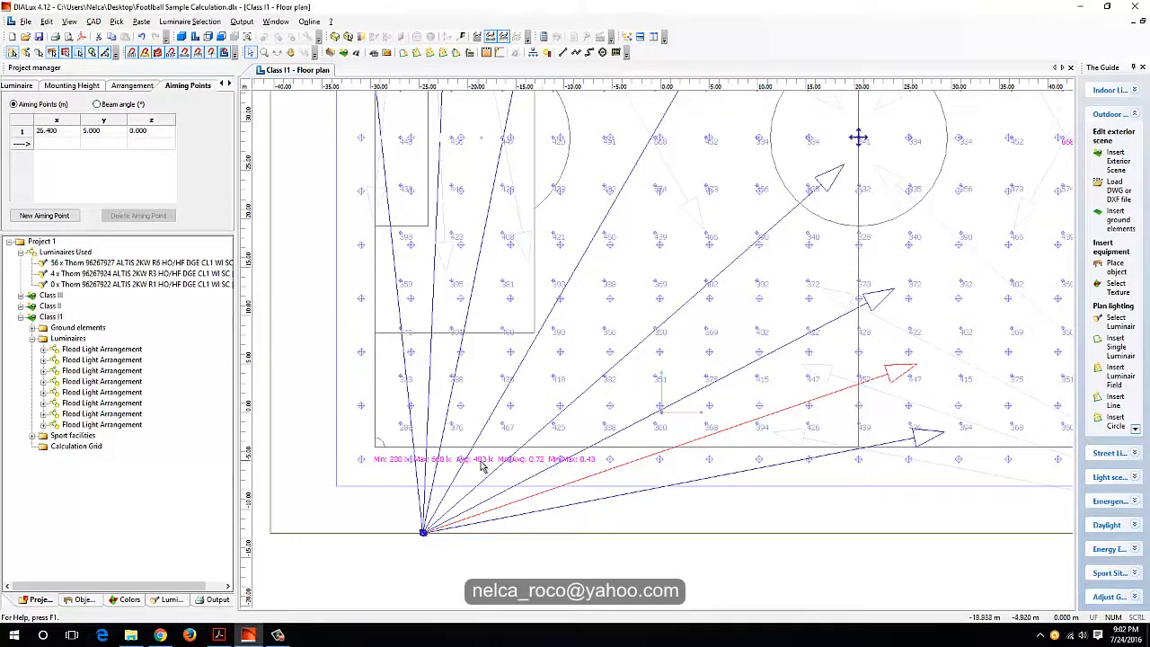
click(97, 104)
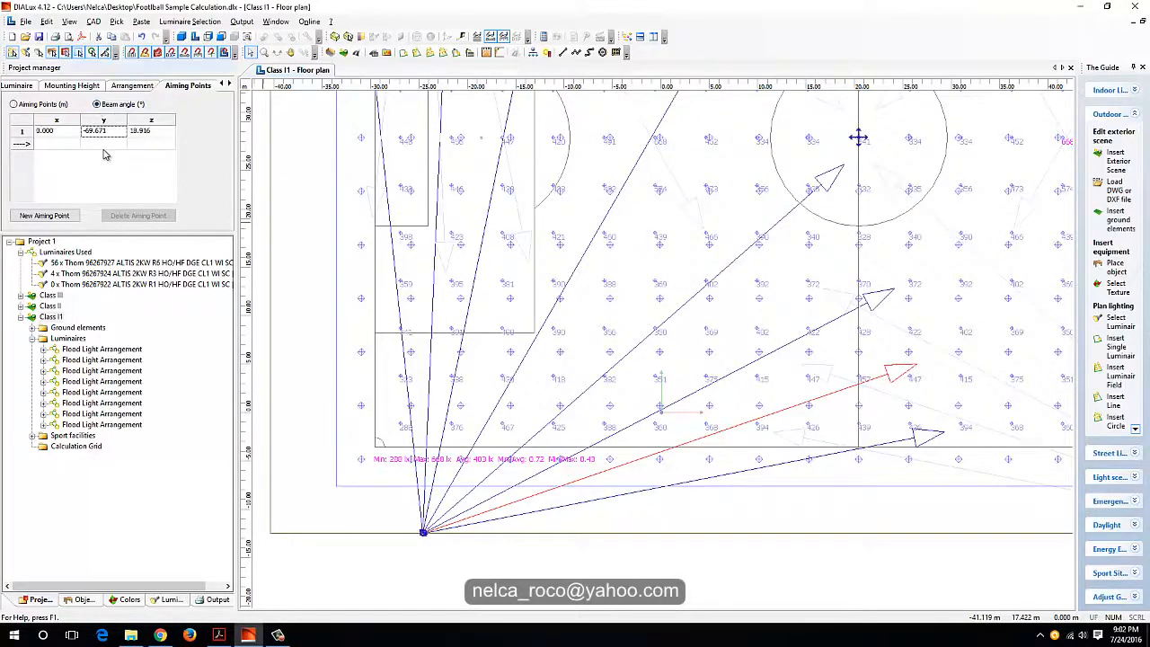
text(-70)
click(137, 132)
key(Return)
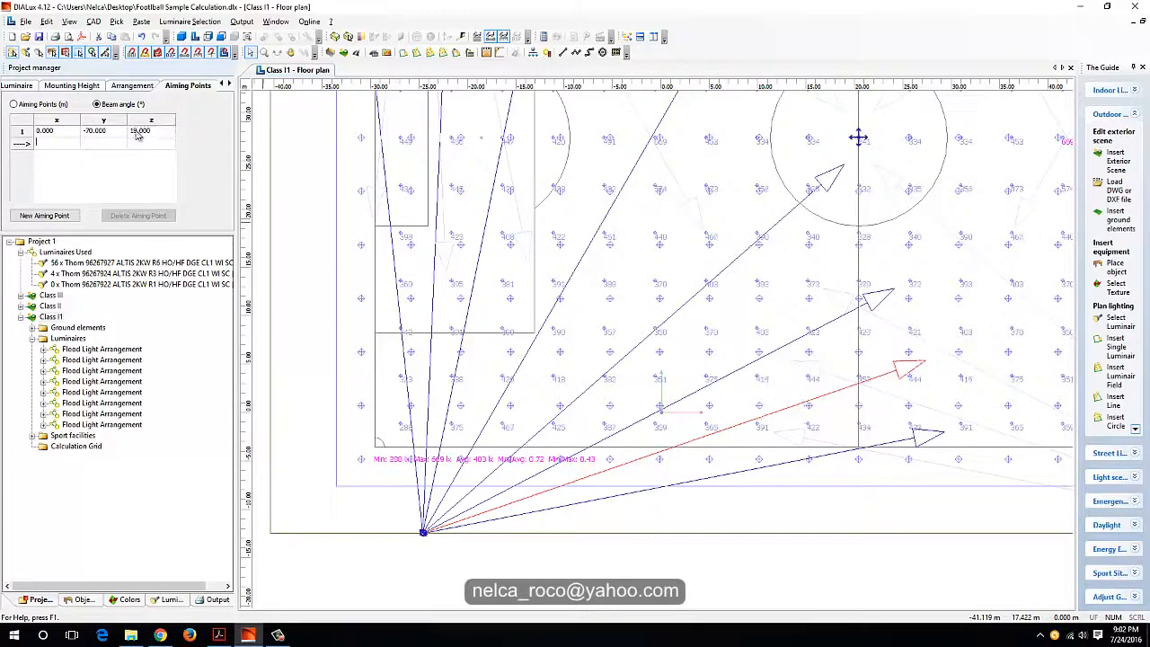
middle_drag(388, 275, 433, 376)
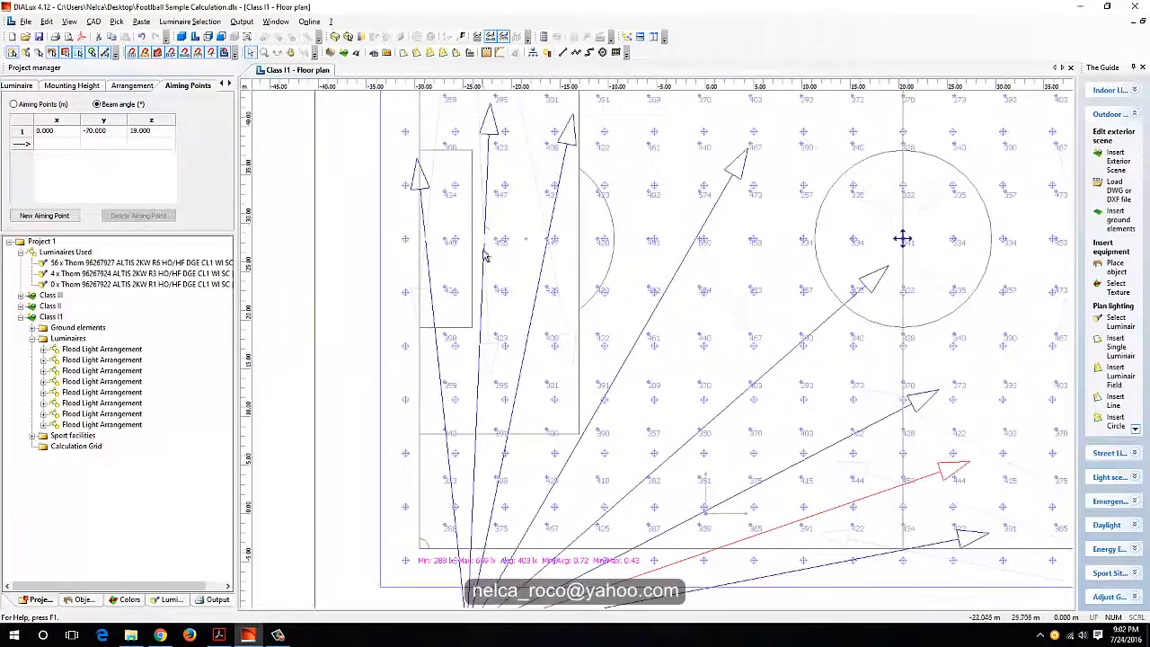
Step: Set the number of luminaires to 2 for the middle of the three goal-end floodlight arrangements
middle_drag(457, 530, 470, 456)
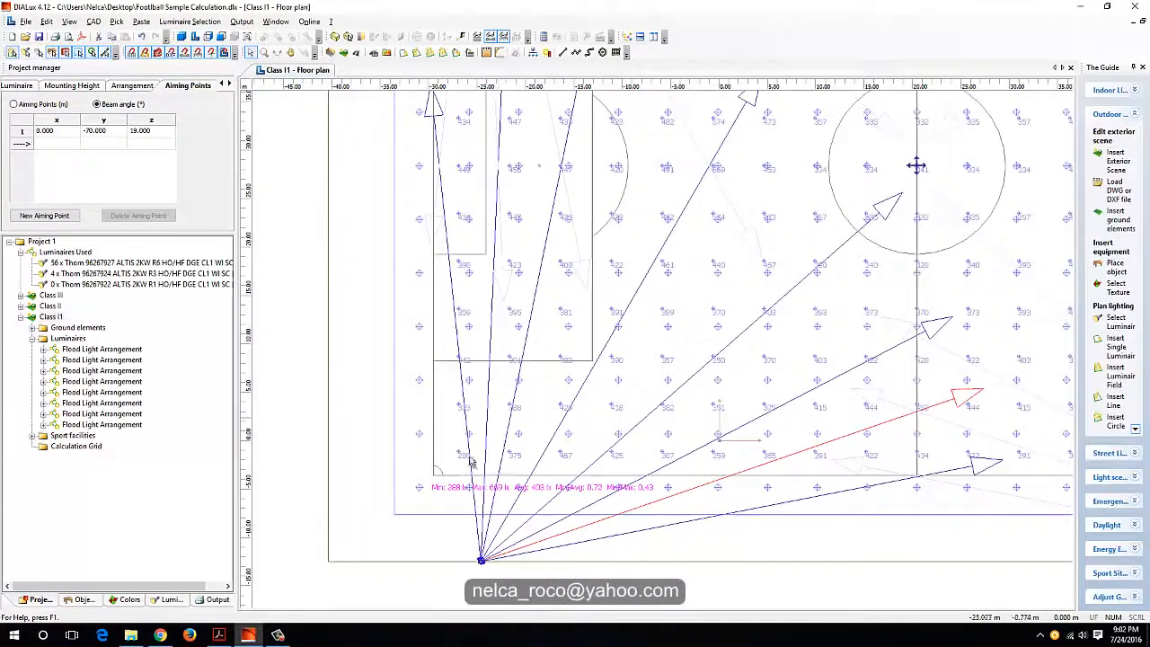
click(490, 376)
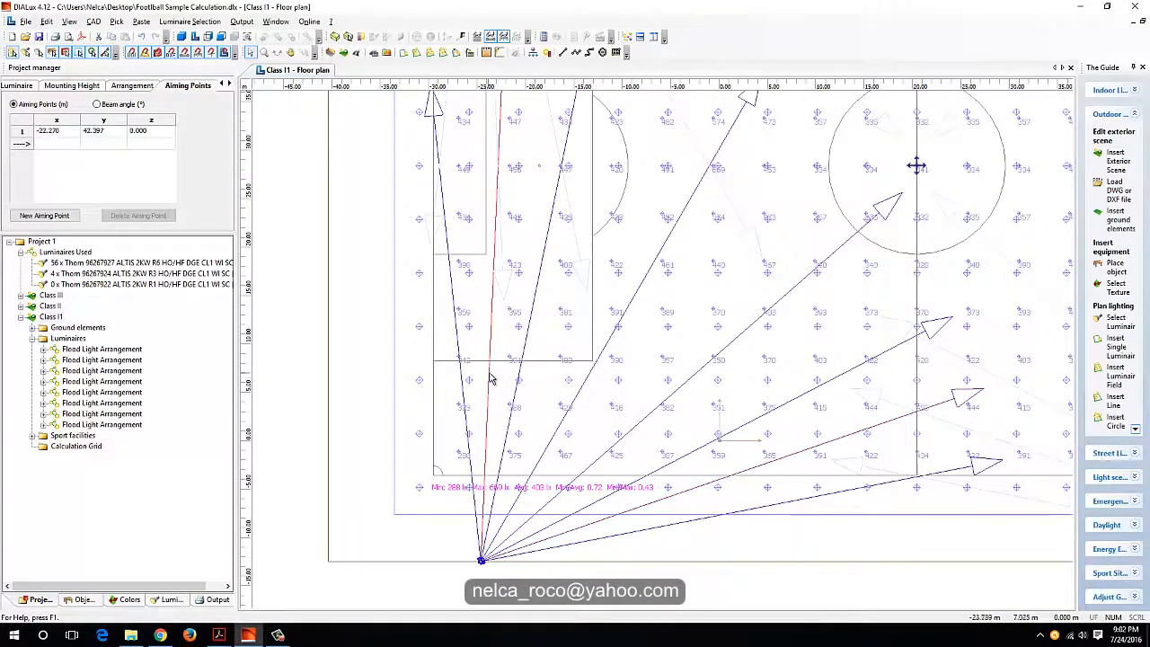
click(63, 86)
click(19, 88)
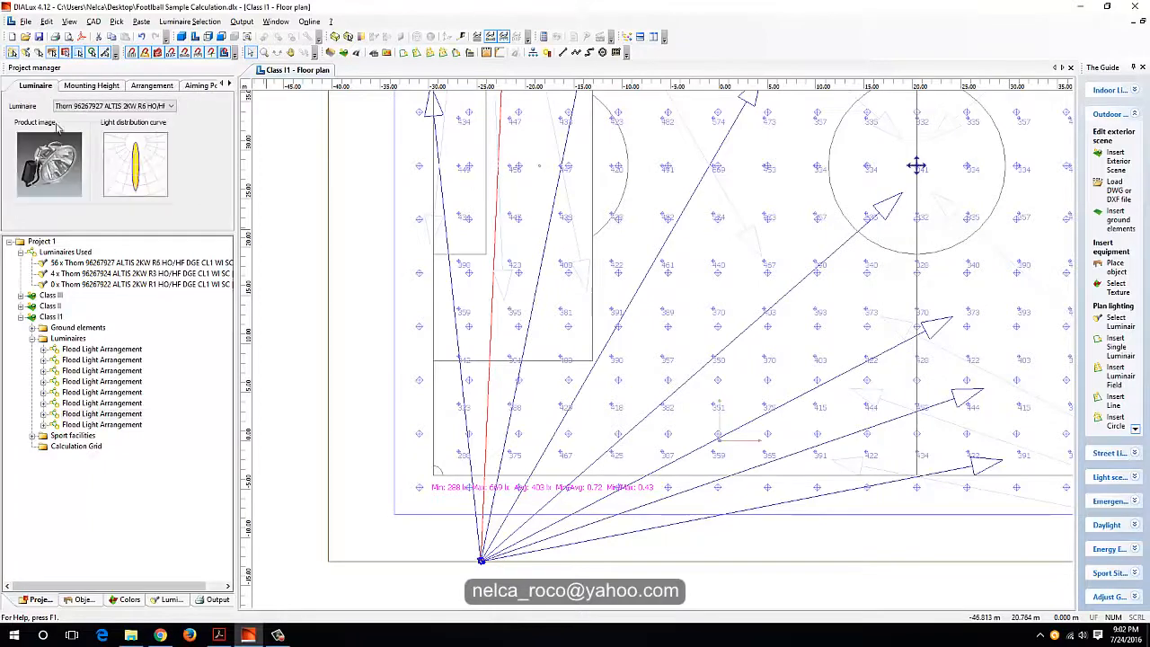
click(152, 86)
click(94, 186)
text(2)
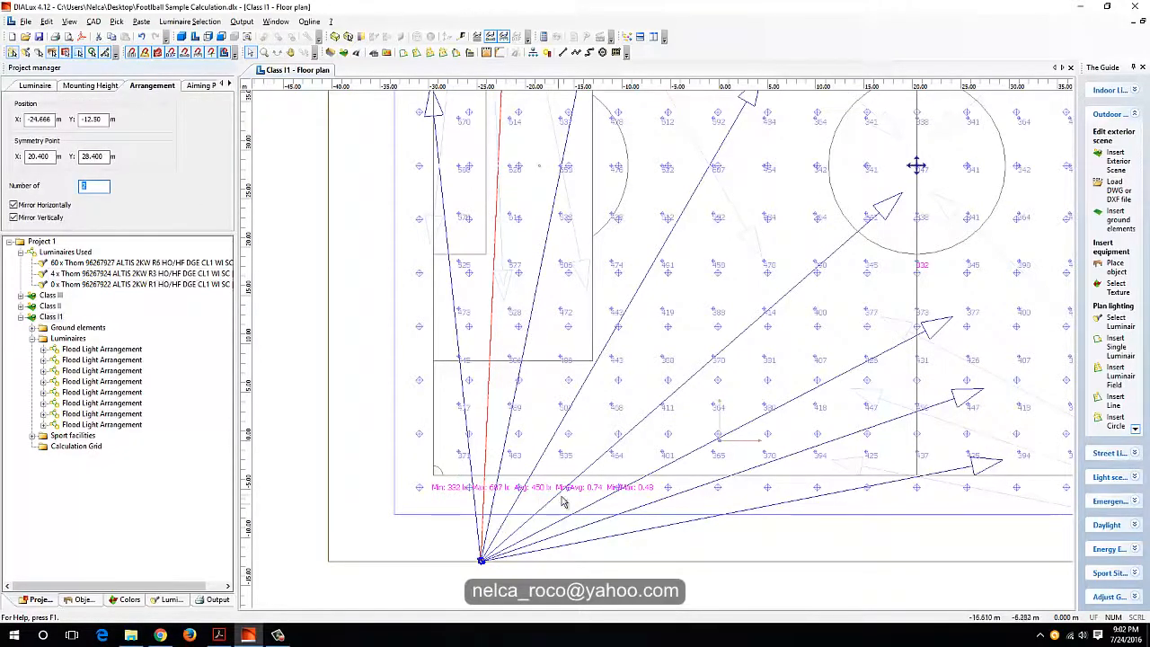
Step: Aim the added goal-end luminaire at about x -25.8 m, y 42.4 m and check the Class I1 grid results
middle_drag(567, 417, 582, 636)
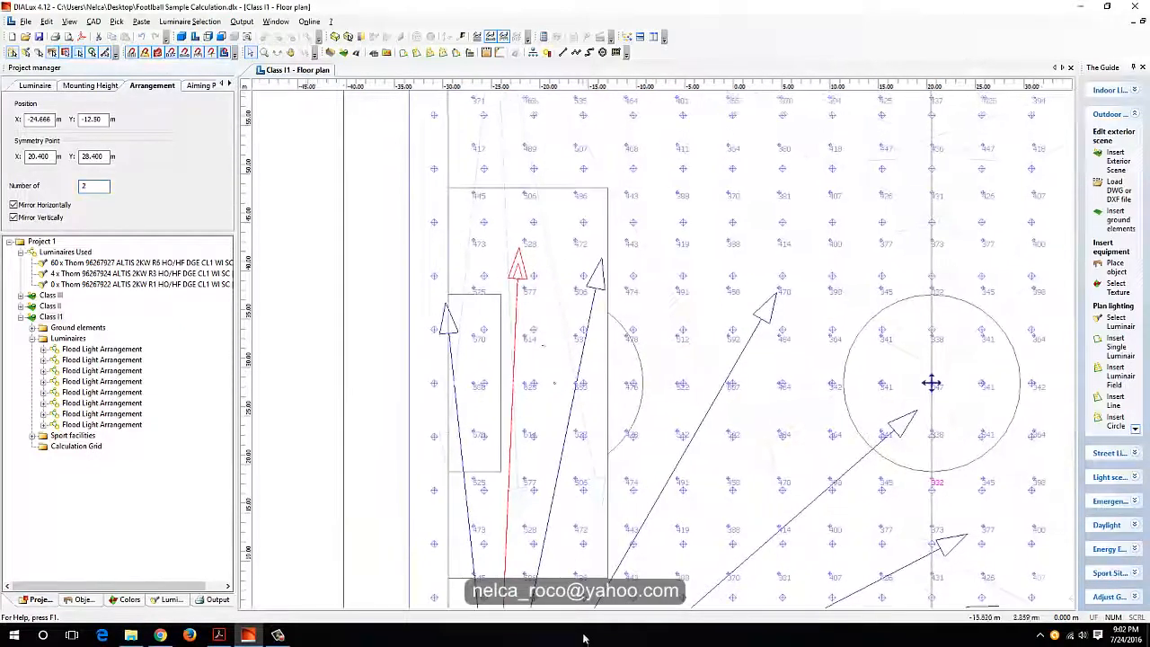
drag(518, 252, 486, 249)
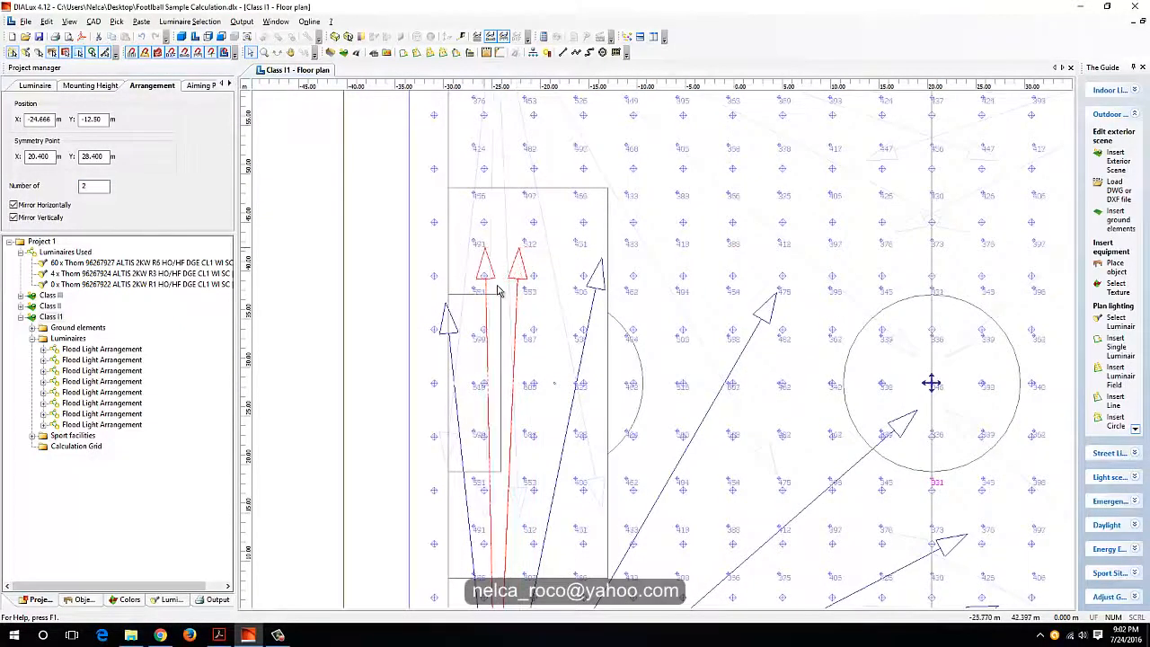
middle_drag(482, 434, 508, 242)
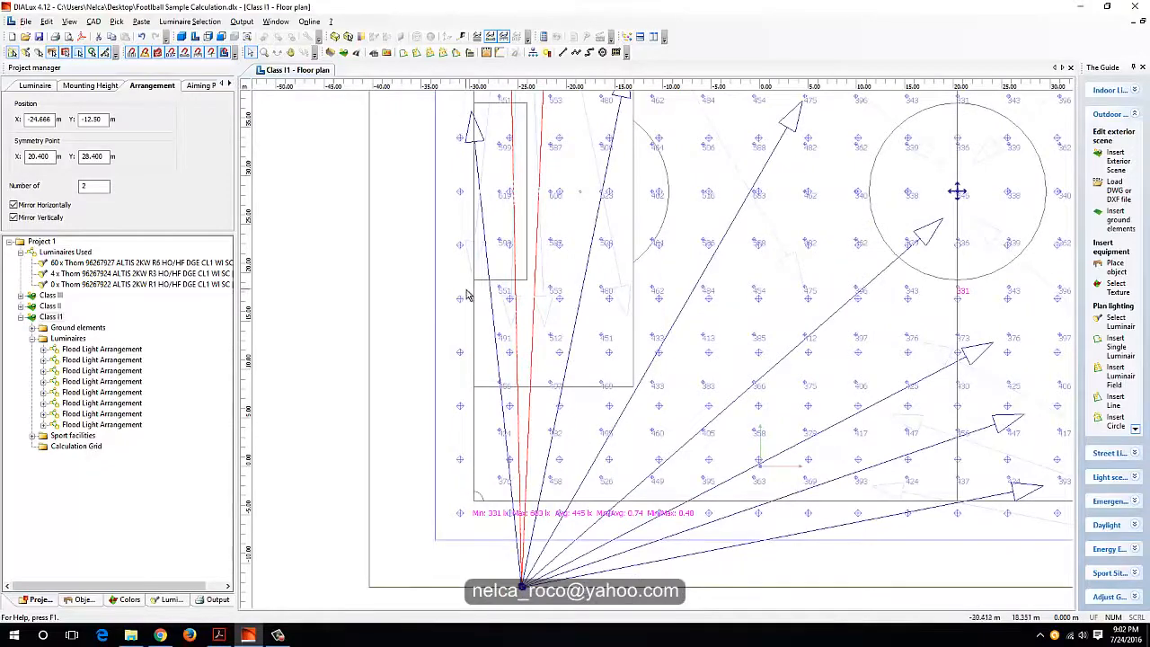
middle_drag(535, 315, 512, 291)
middle_drag(600, 306, 592, 386)
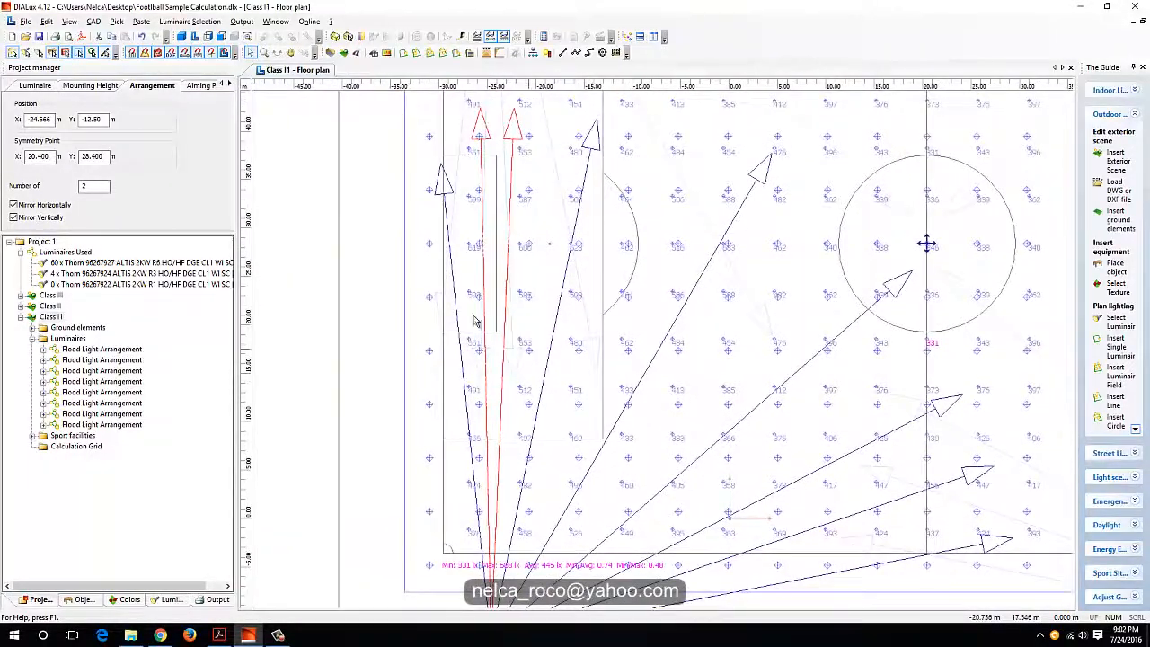
Step: Change the two-luminaire goal-end arrangement to Thorn 96267924 ALTIS 2KW R3 and check the minimum, average and uniformity values
click(36, 85)
click(101, 106)
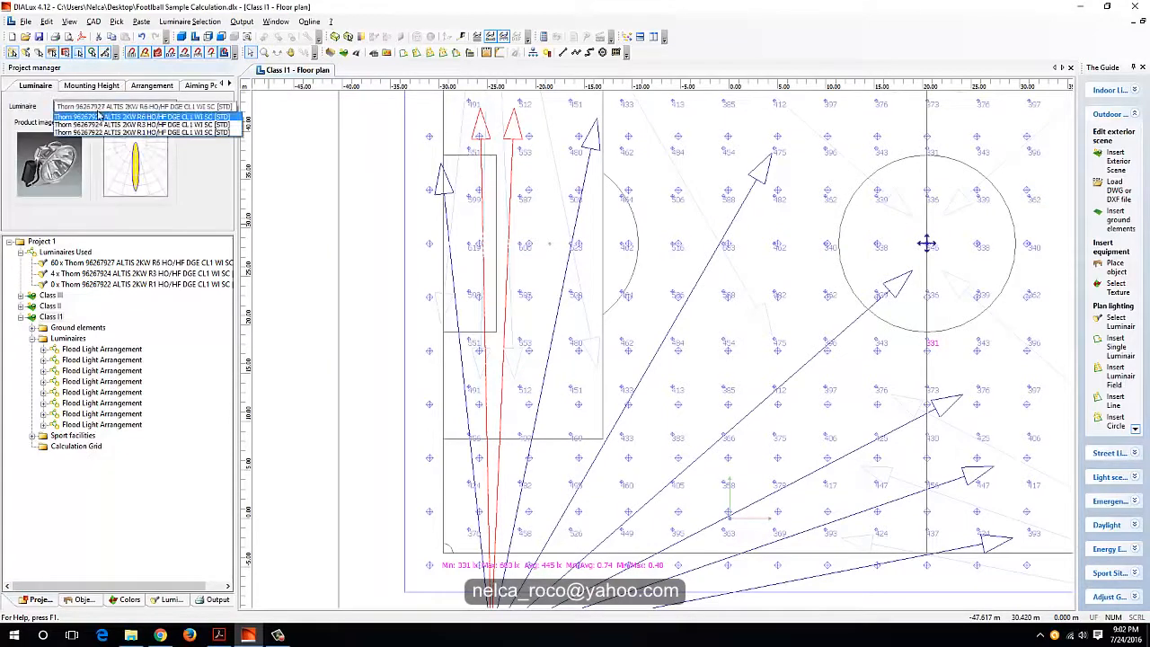
click(104, 134)
middle_drag(393, 327, 402, 259)
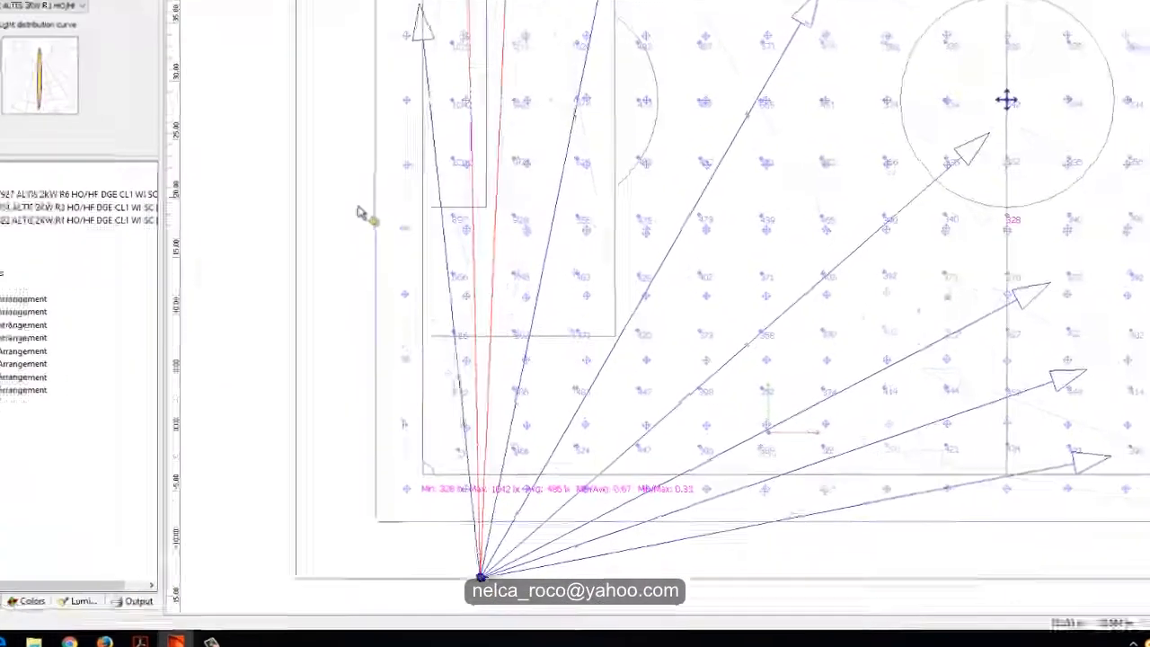
scroll(421, 524, up, 2)
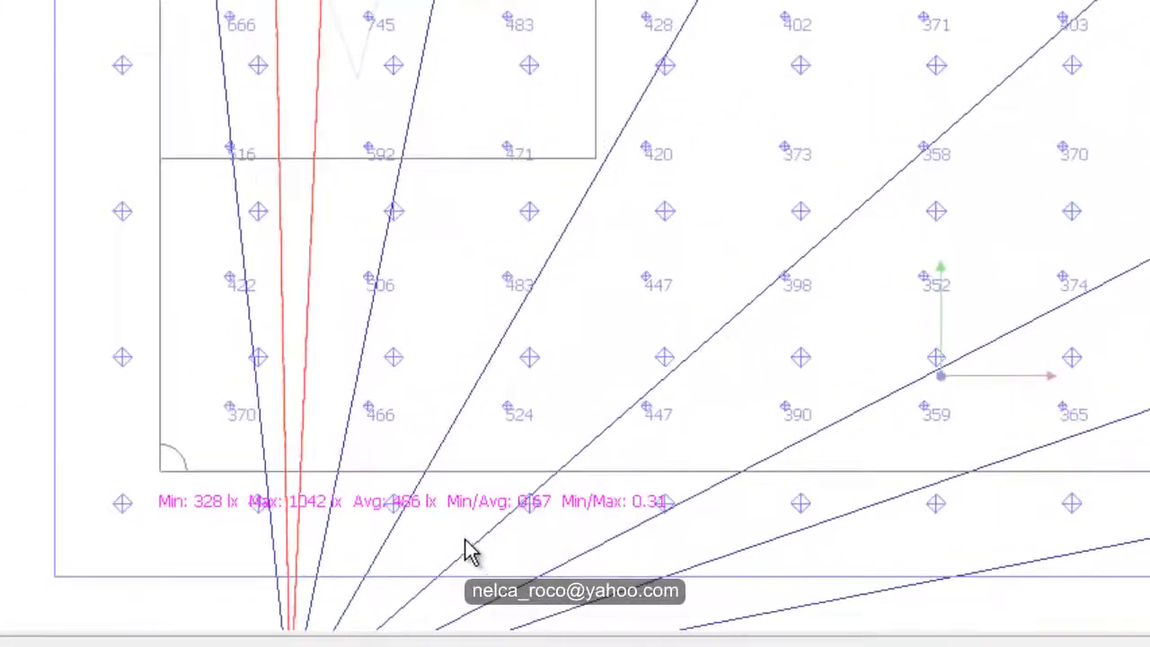
scroll(408, 505, down, 4)
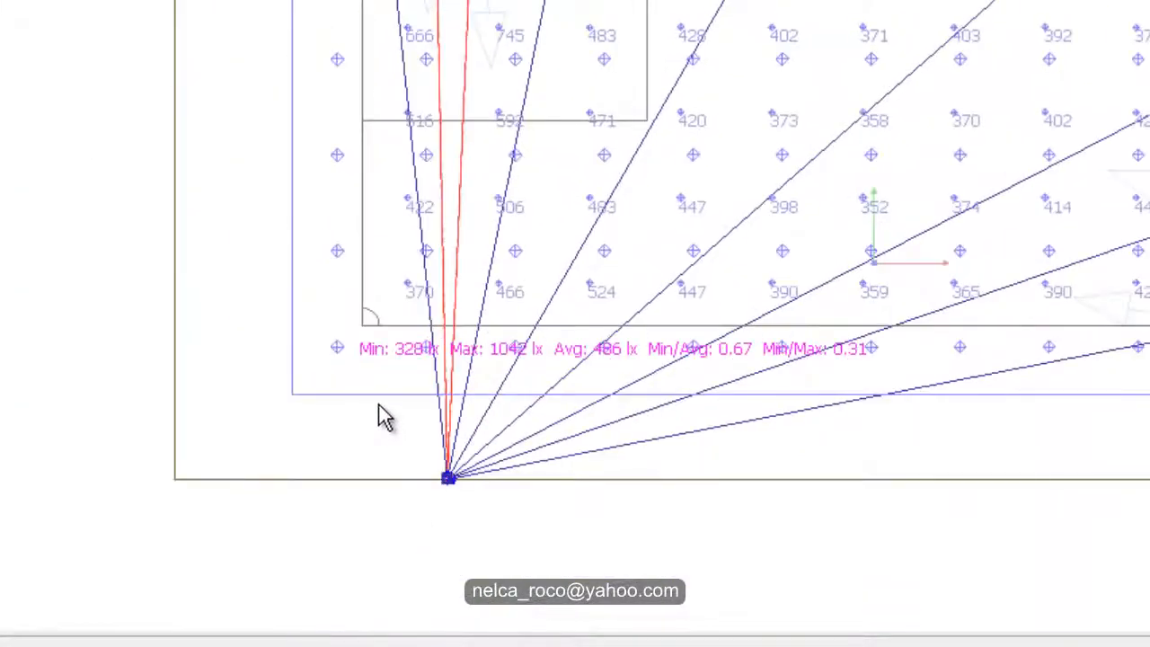
scroll(512, 458, up, 1)
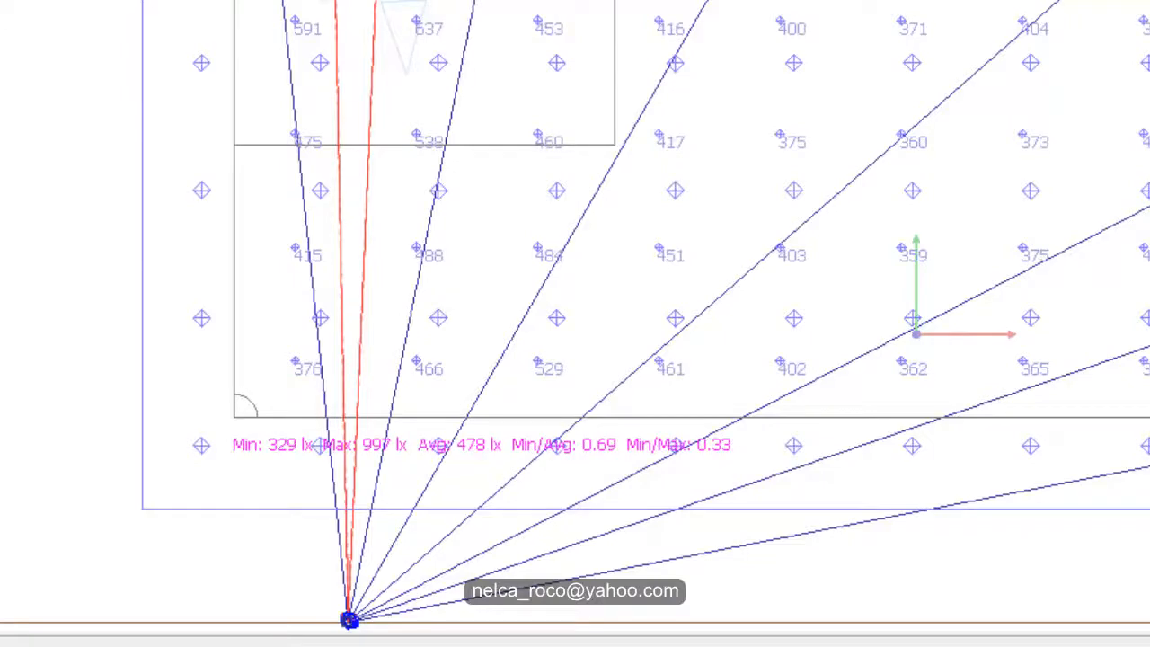
Step: Examine the Class I1 grid's illuminance values across the field and look at the Class II floor plan for comparison
middle_drag(38, 18, 4, 564)
scroll(34, 45, down, 1)
middle_drag(526, 9, 54, 242)
middle_drag(1003, 333, 718, 41)
scroll(718, 41, down, 1)
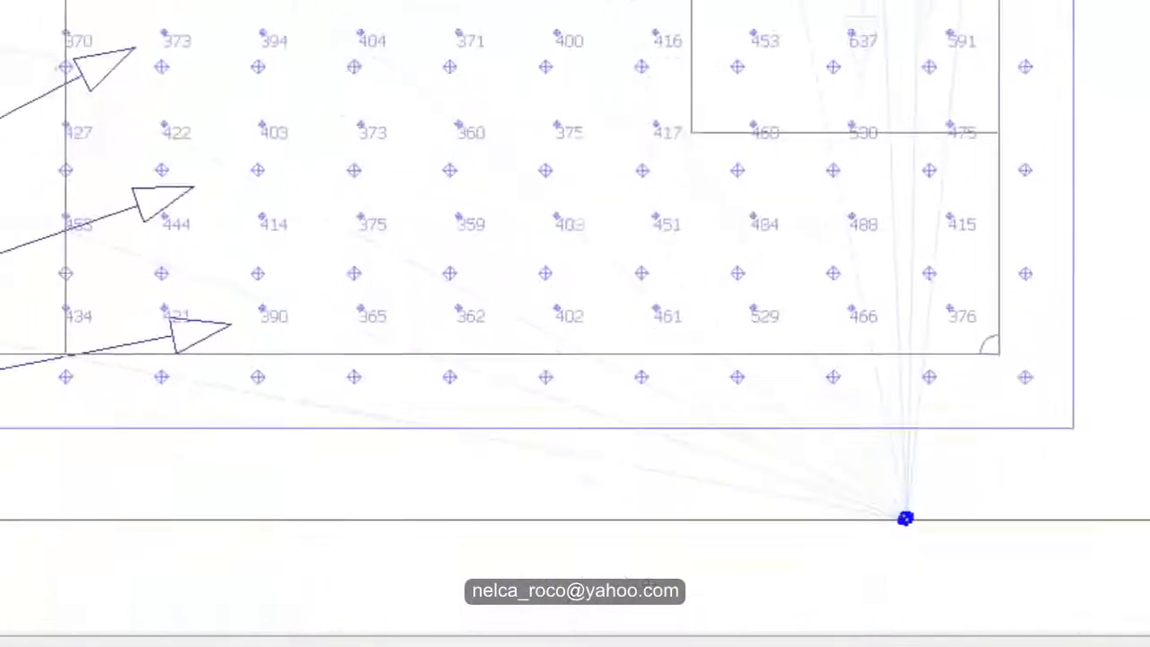
middle_drag(467, 113, 679, 120)
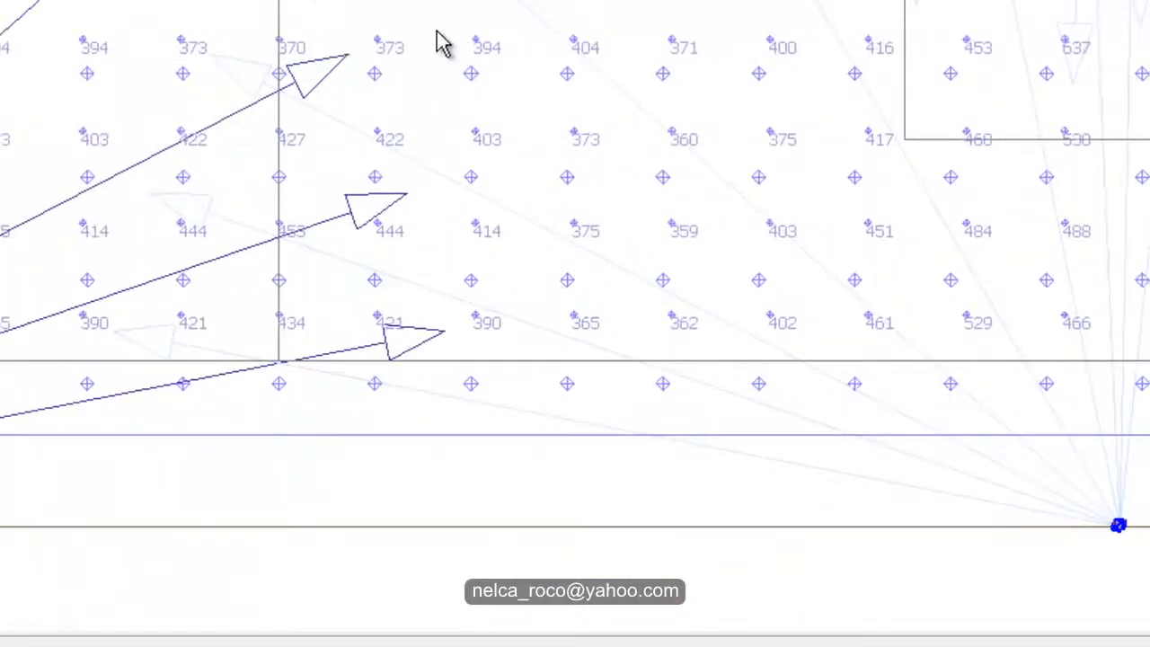
middle_drag(389, 18, 970, 0)
middle_drag(359, 216, 819, 331)
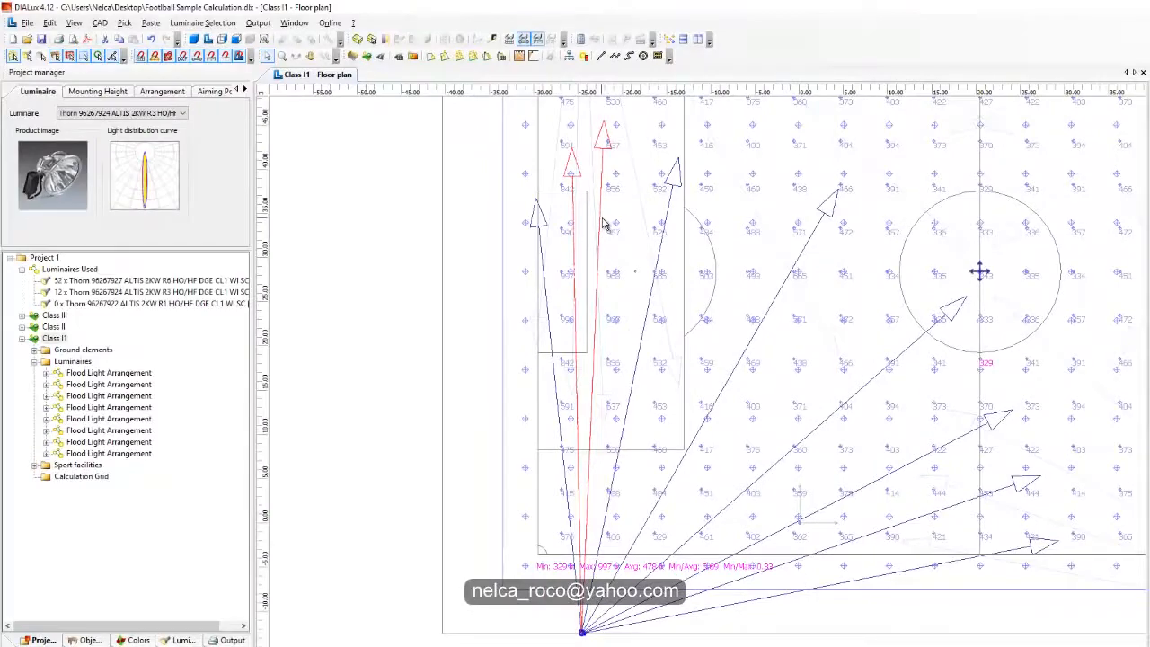
double_click(53, 327)
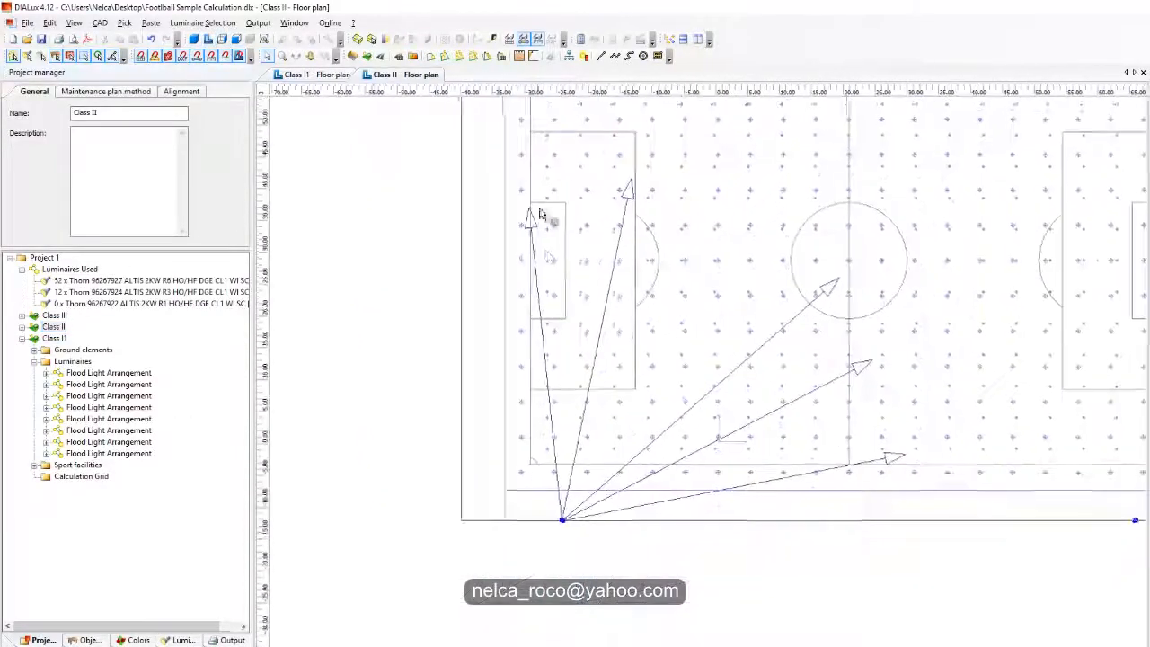
click(318, 75)
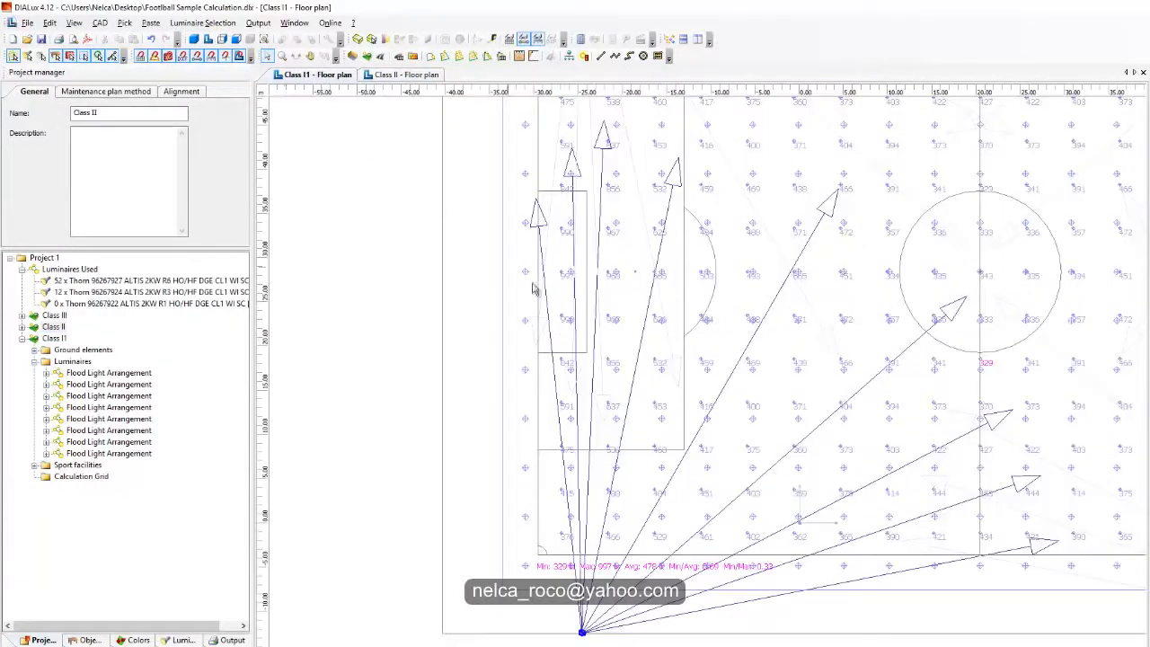
Step: Re-aim the two goal-end R3 luminaires farther apart, one towards midfield and one towards the goal line, and check the grid results
click(608, 133)
mouse_move(608, 133)
mouse_down()
mouse_move(642, 149)
mouse_move(616, 147)
mouse_up()
middle_drag(602, 310, 654, 480)
scroll(667, 558, up, 1)
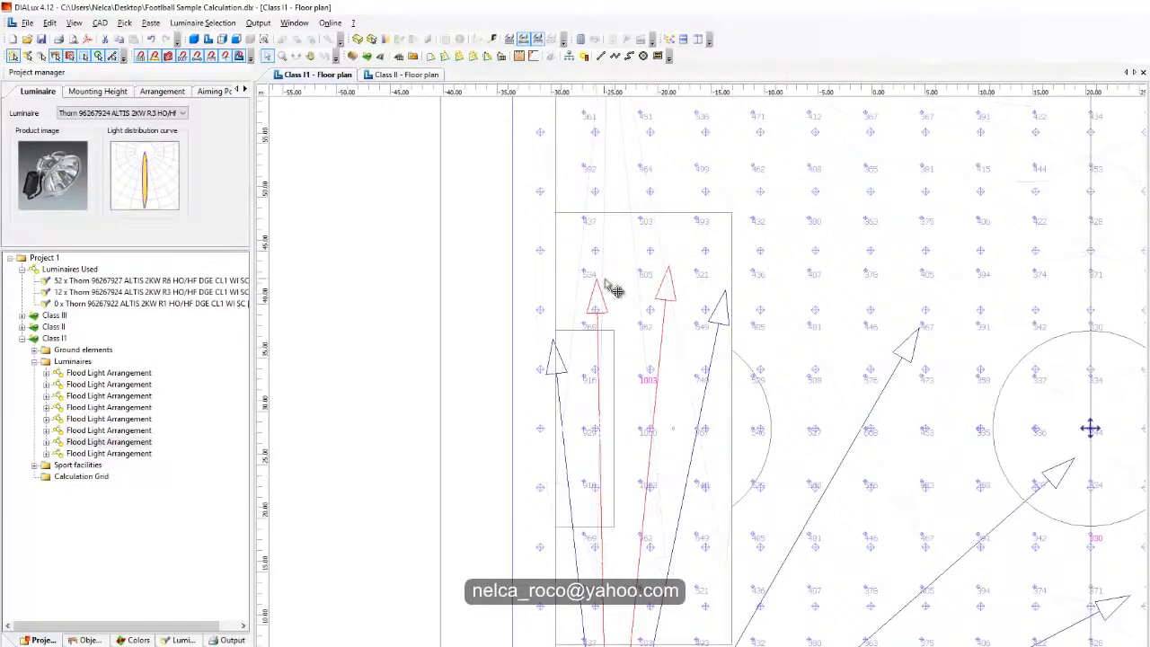
drag(600, 284, 578, 296)
middle_drag(610, 465, 597, 176)
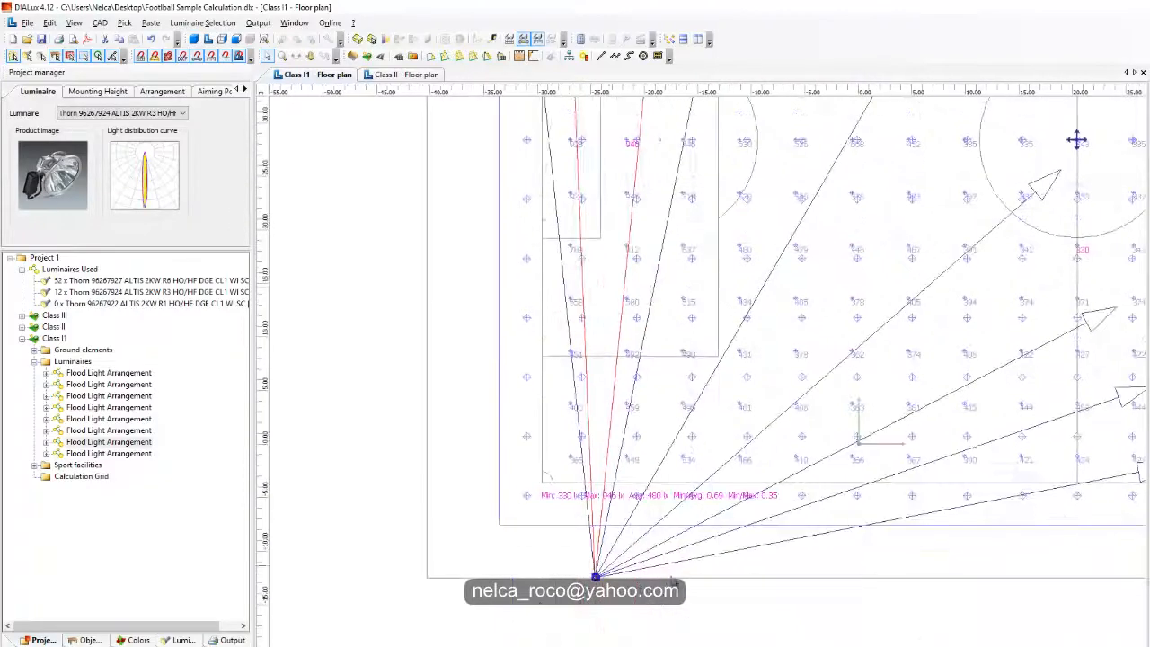
middle_drag(679, 478, 585, 540)
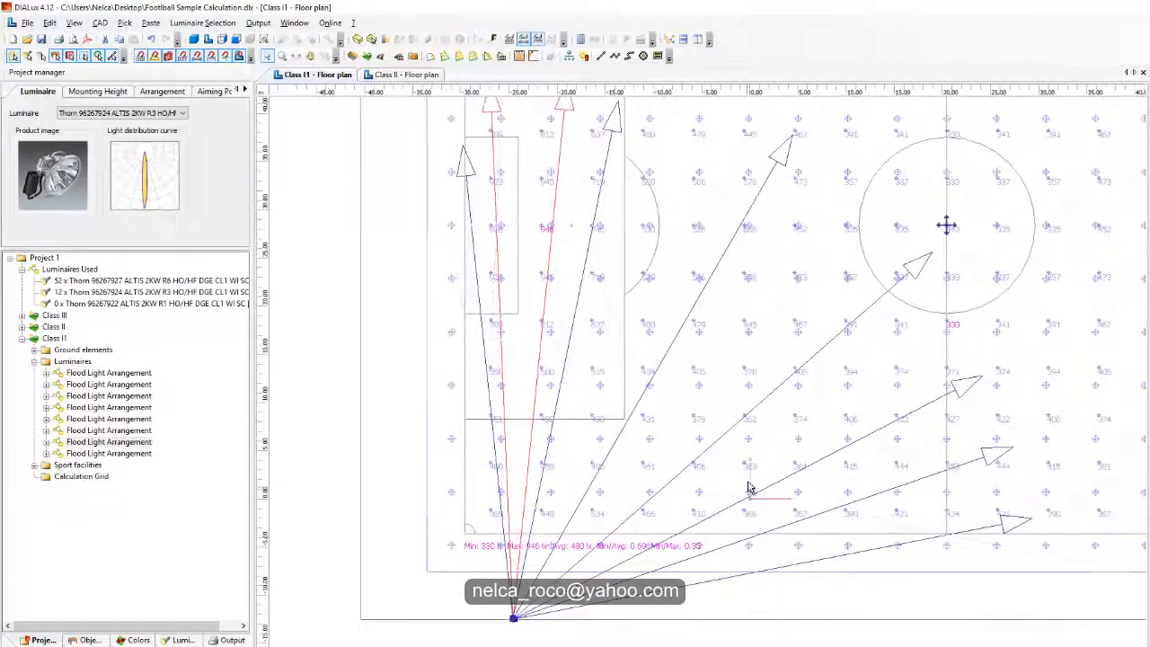
Step: Compare the aiming layouts of the Class II and Class I1 floor plans
click(388, 76)
click(325, 77)
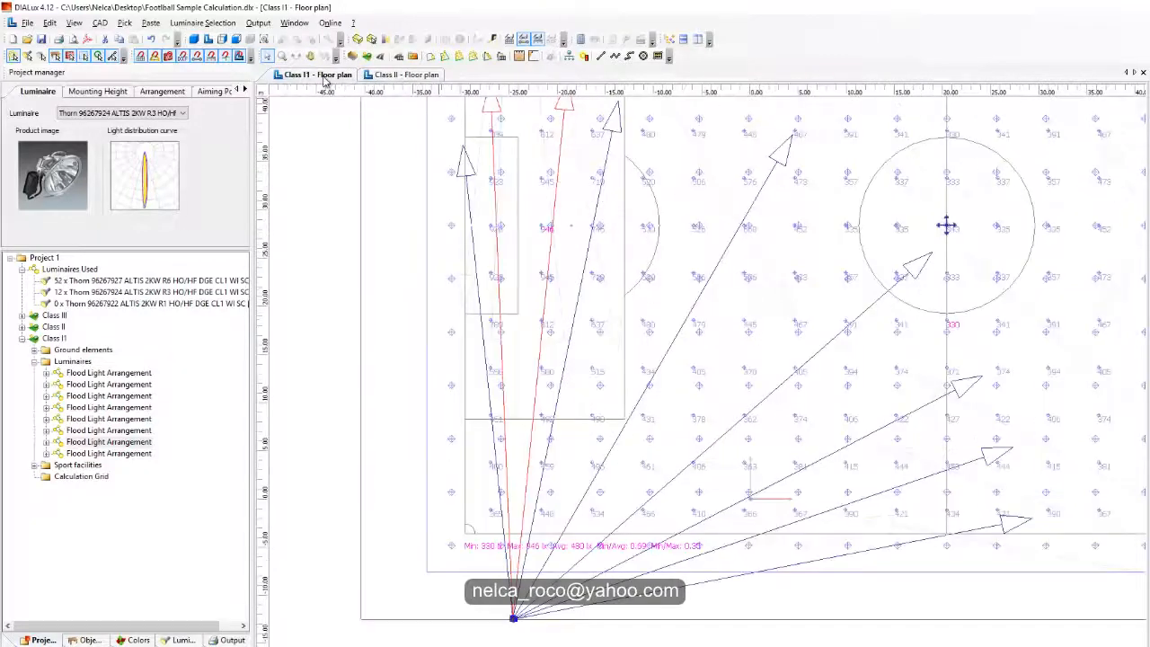
click(395, 76)
click(340, 79)
Step: Re-aim the second-lowest halfway-line R6 luminaire to just below the centre circle and check the illuminance across the field
drag(995, 458, 984, 330)
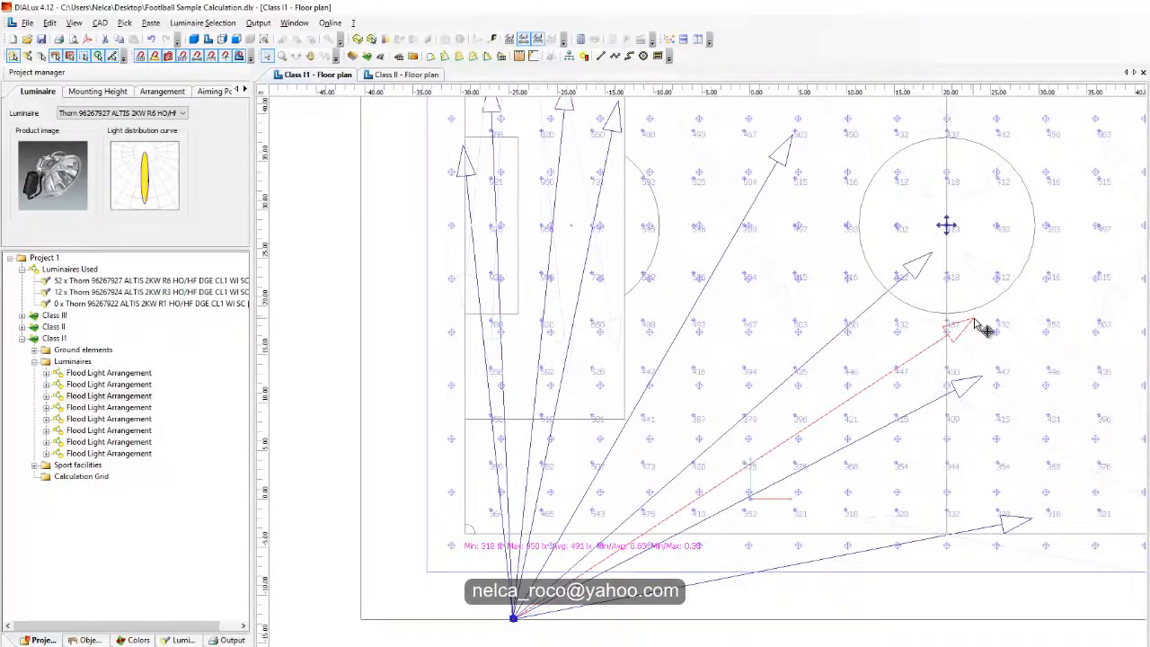
scroll(582, 568, up, 2)
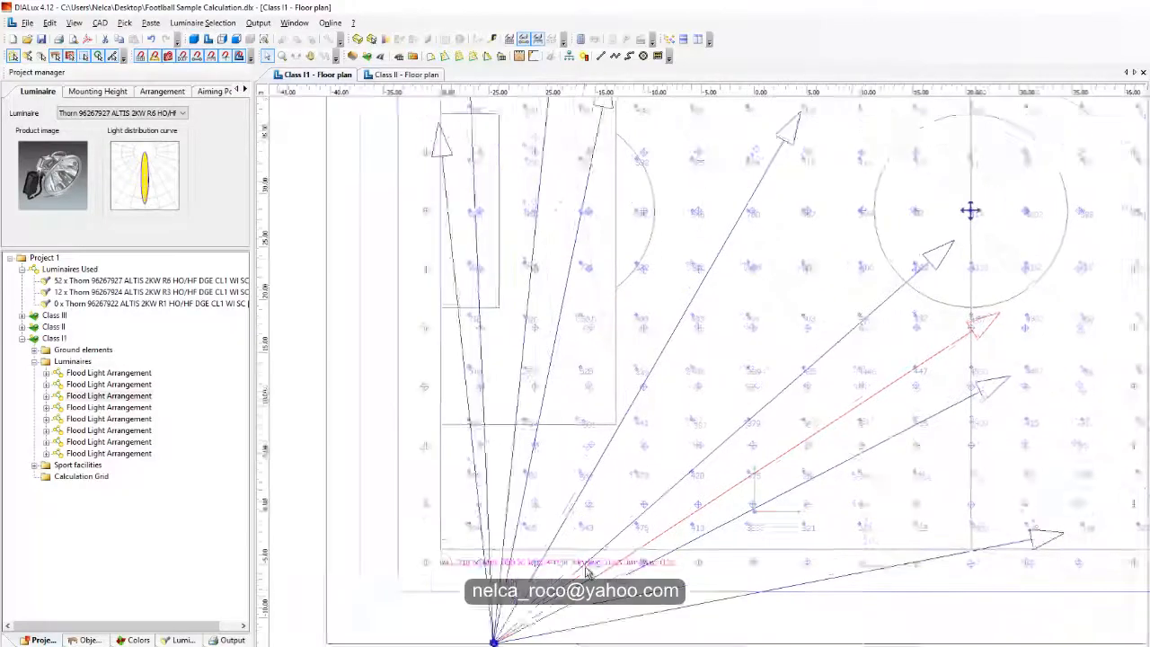
scroll(596, 600, down, 3)
middle_drag(758, 538, 589, 622)
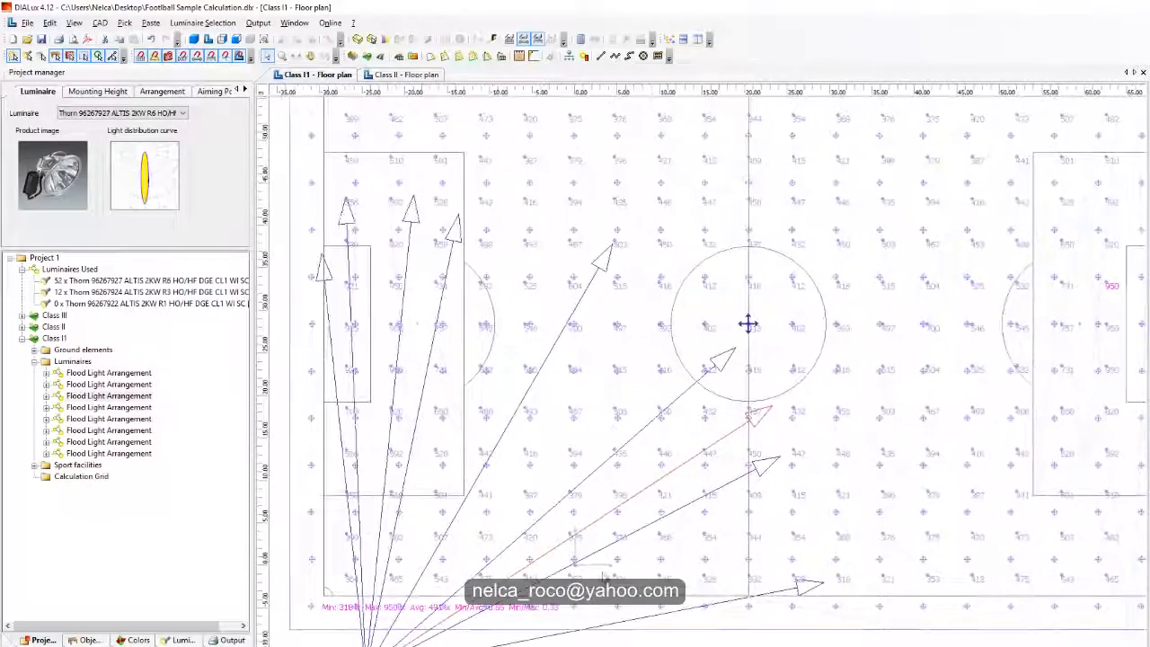
middle_drag(671, 348, 892, 284)
scroll(672, 340, up, 2)
middle_drag(1073, 342, 629, 390)
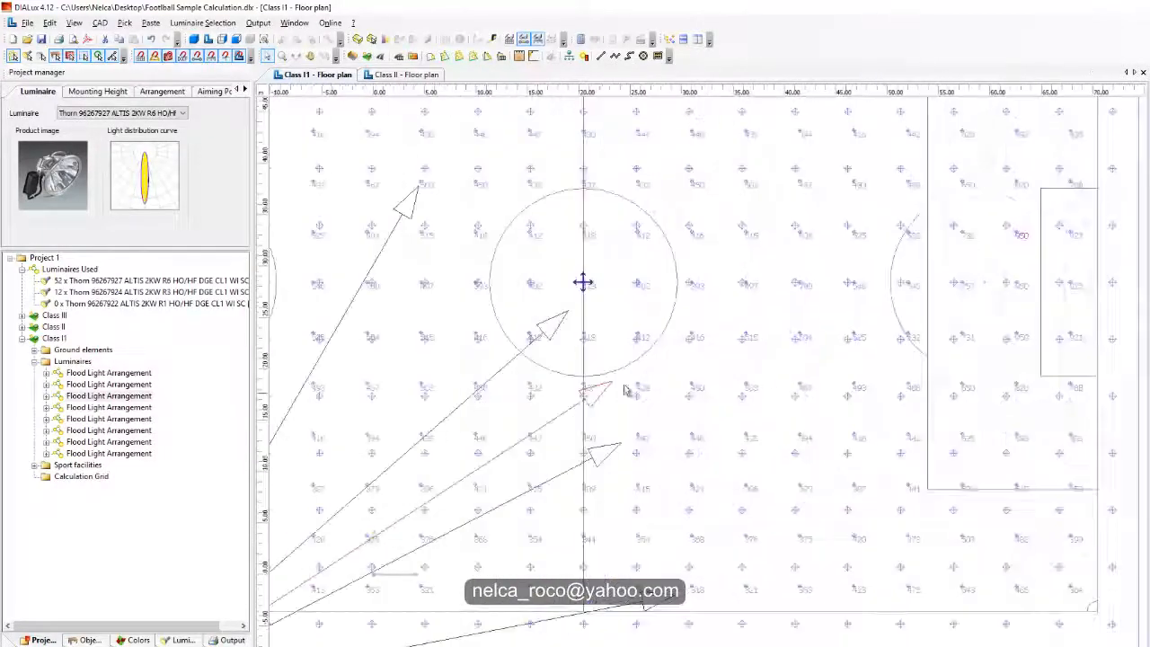
scroll(1045, 242, down, 2)
middle_drag(529, 258, 798, 237)
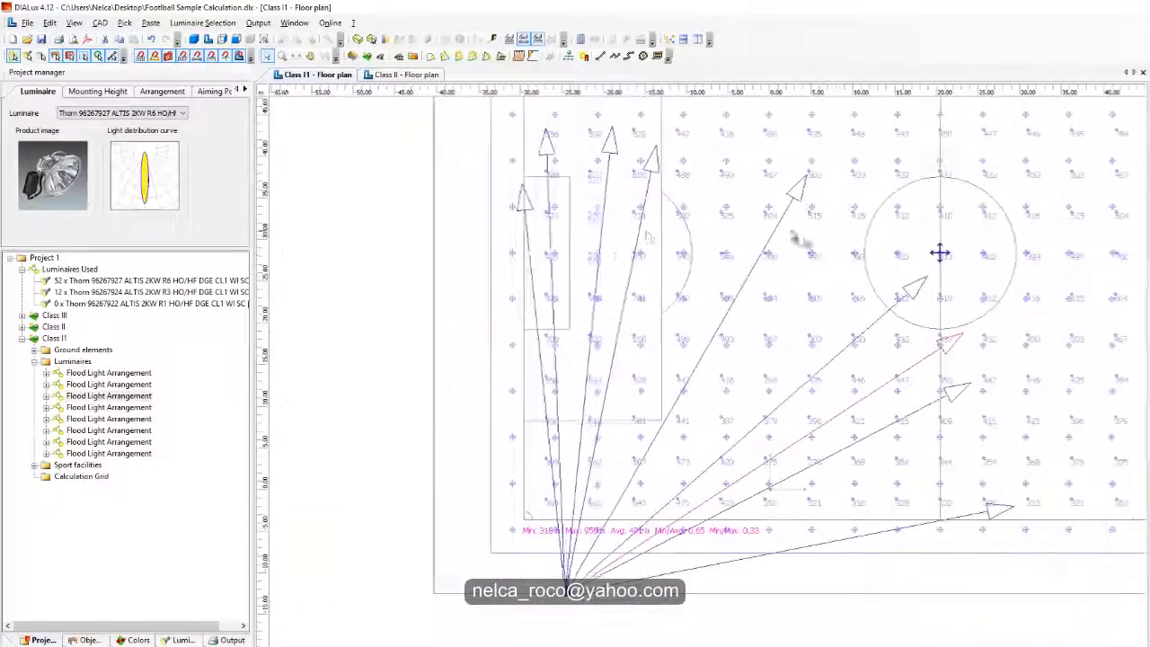
Step: Try to re-aim one goal-end R3 luminaire towards the penalty arc, and undo the change
click(606, 199)
drag(619, 139, 712, 167)
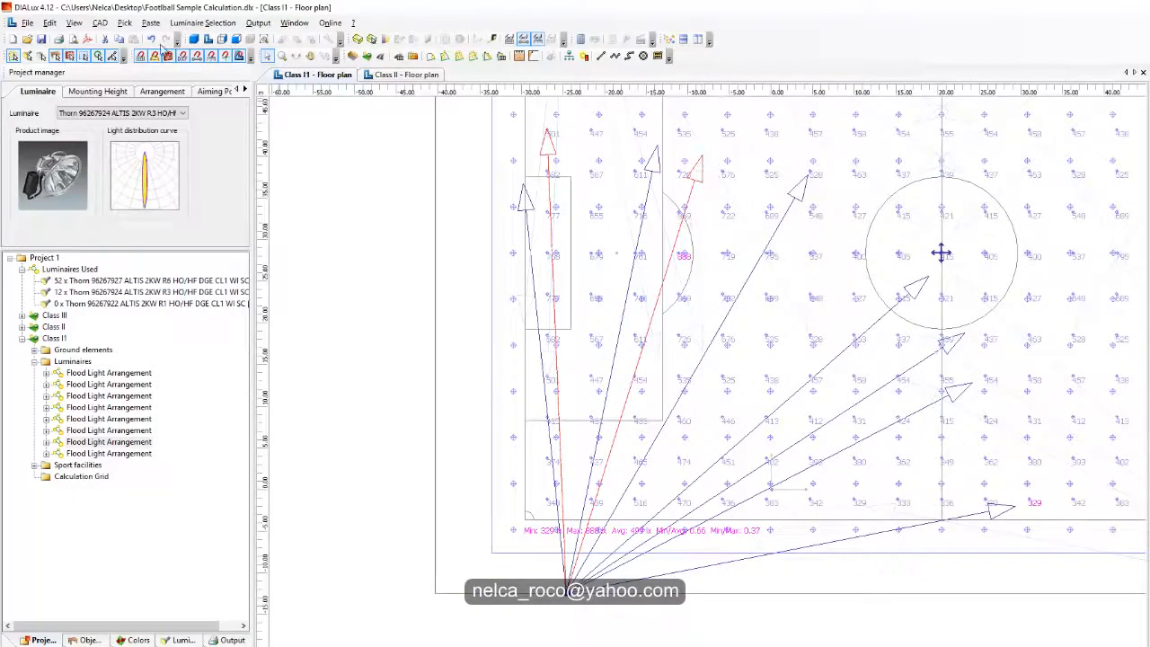
click(152, 41)
Step: Examine the Class I1 grid's illuminance distribution over the whole field and its minimum, average and uniformity values
middle_drag(750, 414, 724, 336)
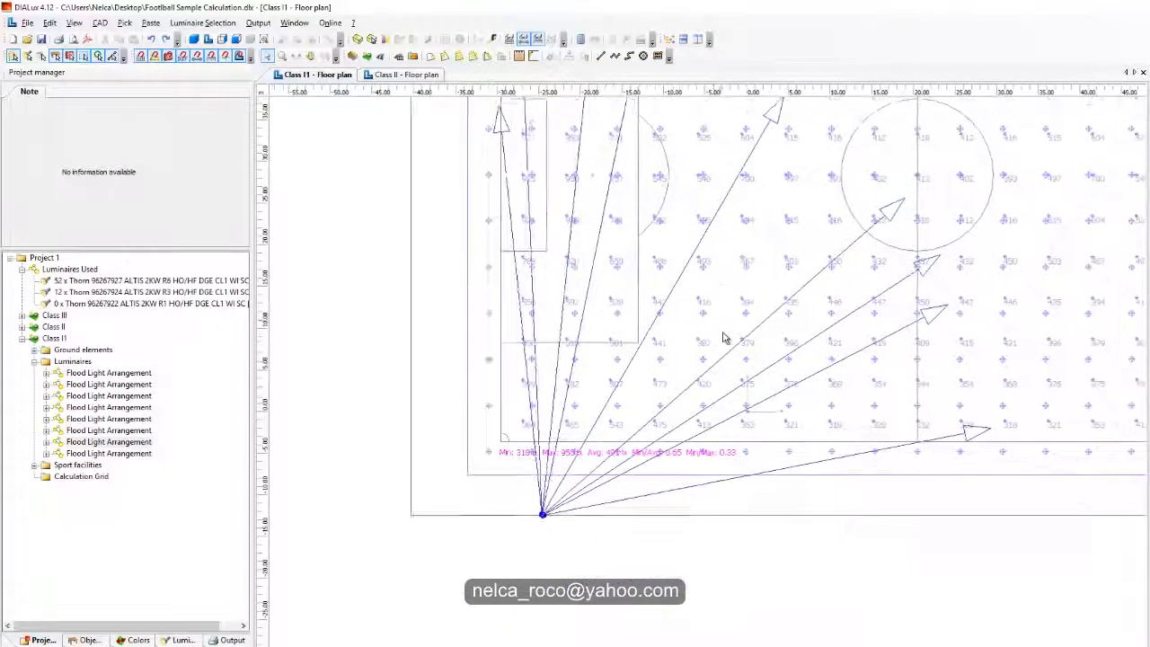
scroll(724, 336, up, 1)
middle_drag(926, 329, 508, 405)
middle_drag(590, 310, 686, 492)
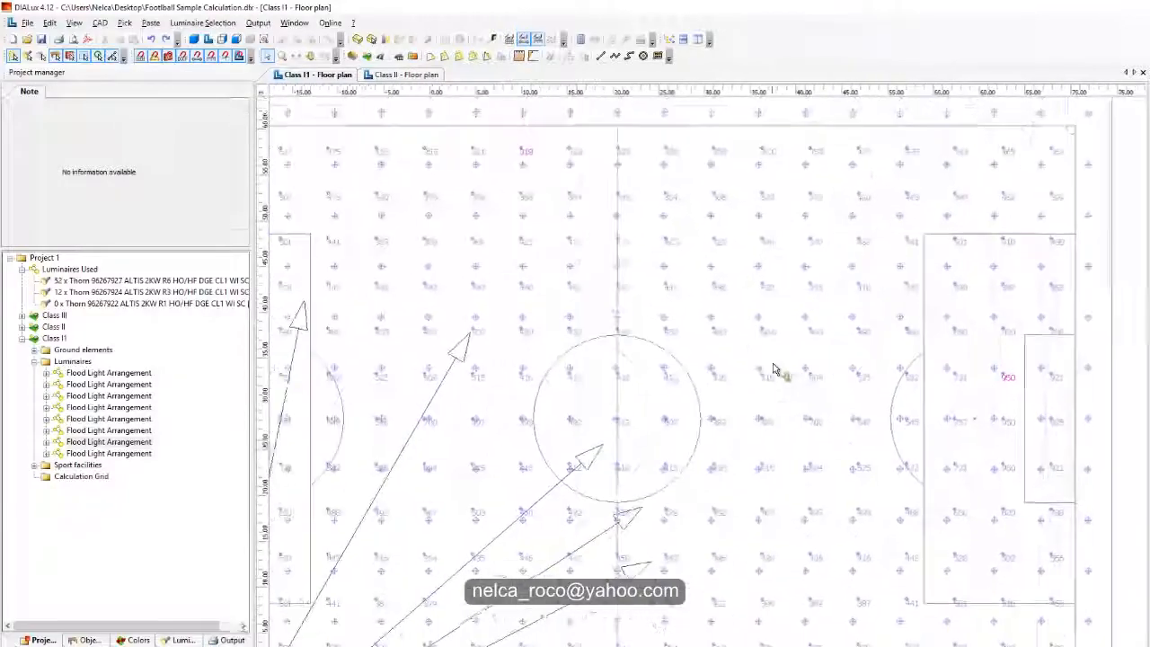
scroll(904, 411, up, 1)
middle_drag(741, 407, 1062, 352)
scroll(523, 326, down, 1)
middle_drag(496, 320, 500, 361)
middle_drag(719, 550, 773, 223)
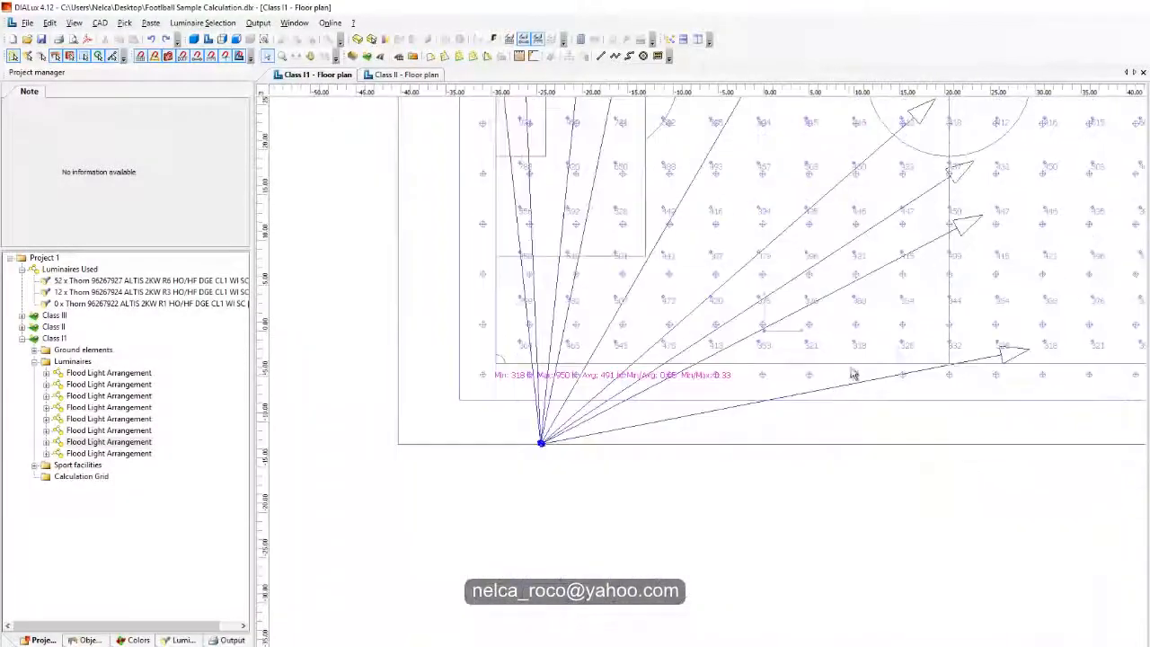
scroll(866, 399, up, 3)
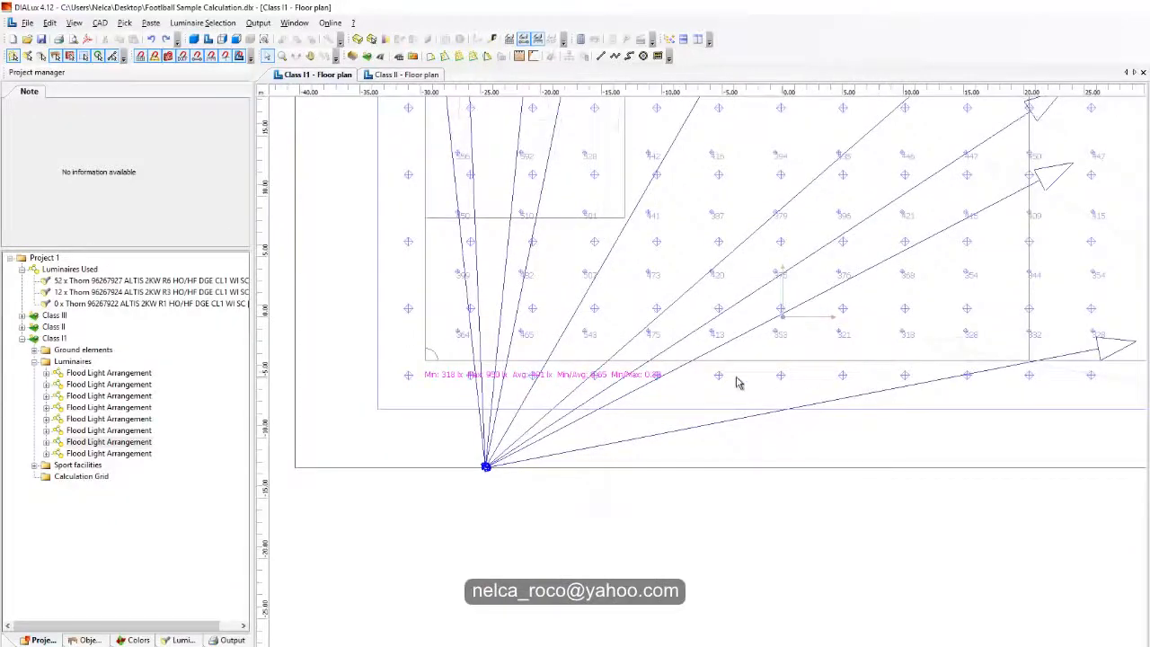
middle_drag(536, 393, 531, 470)
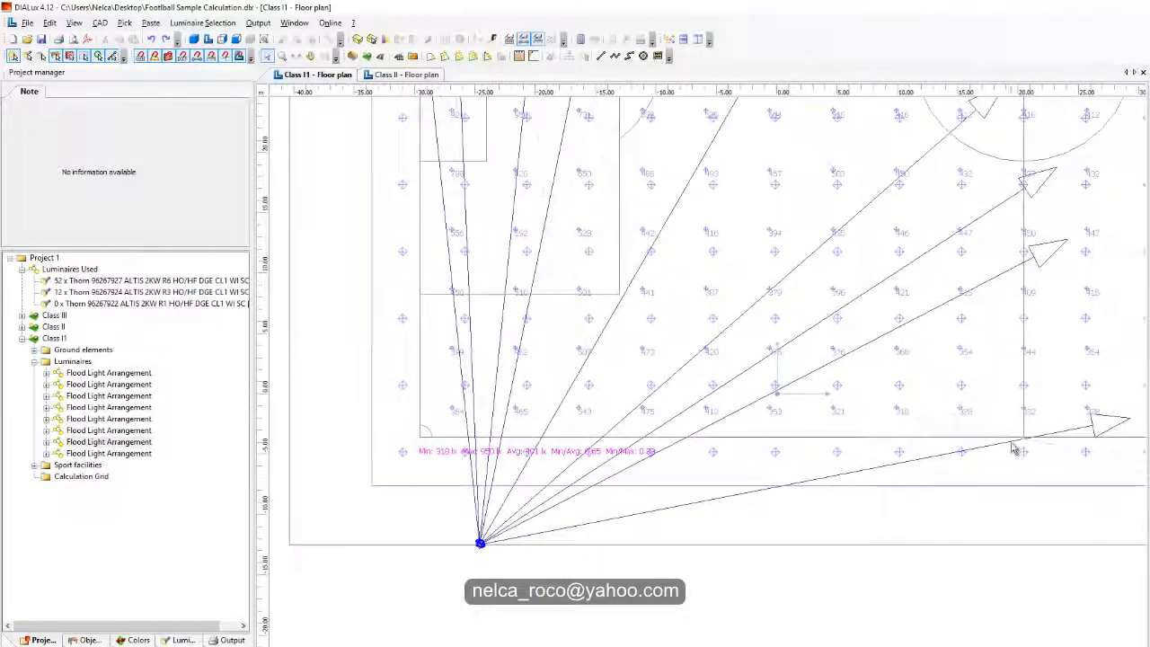
Step: Look at the Class II luminaire aiming for reference and return to the Class I1 floor plan
click(408, 74)
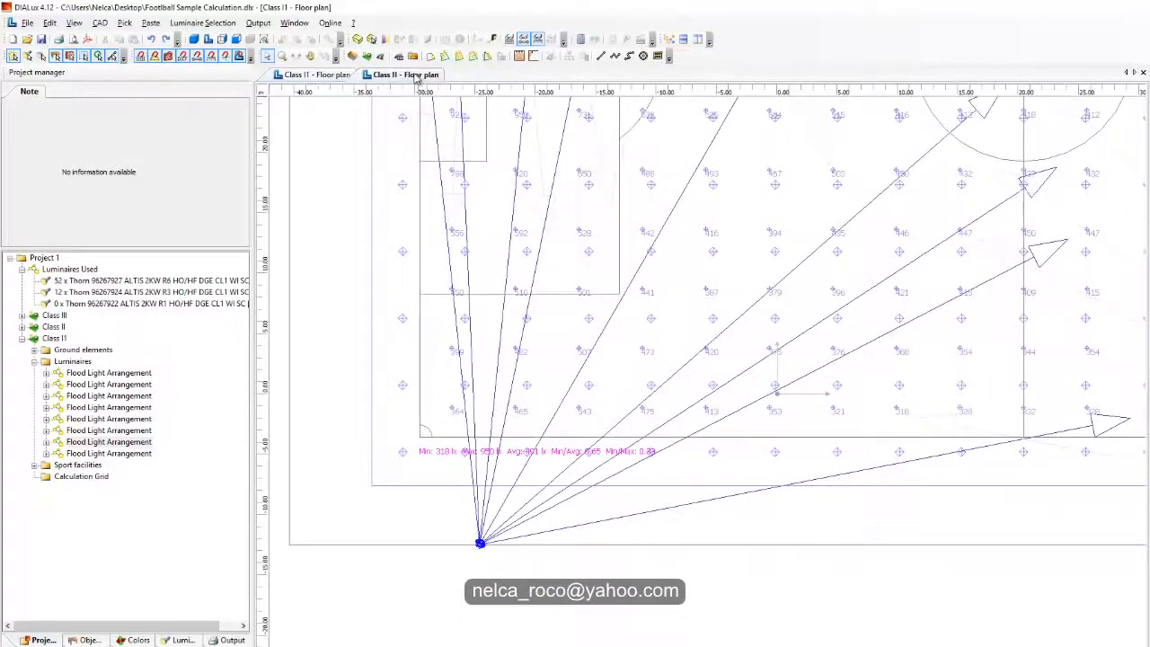
click(315, 74)
scroll(683, 409, up, 3)
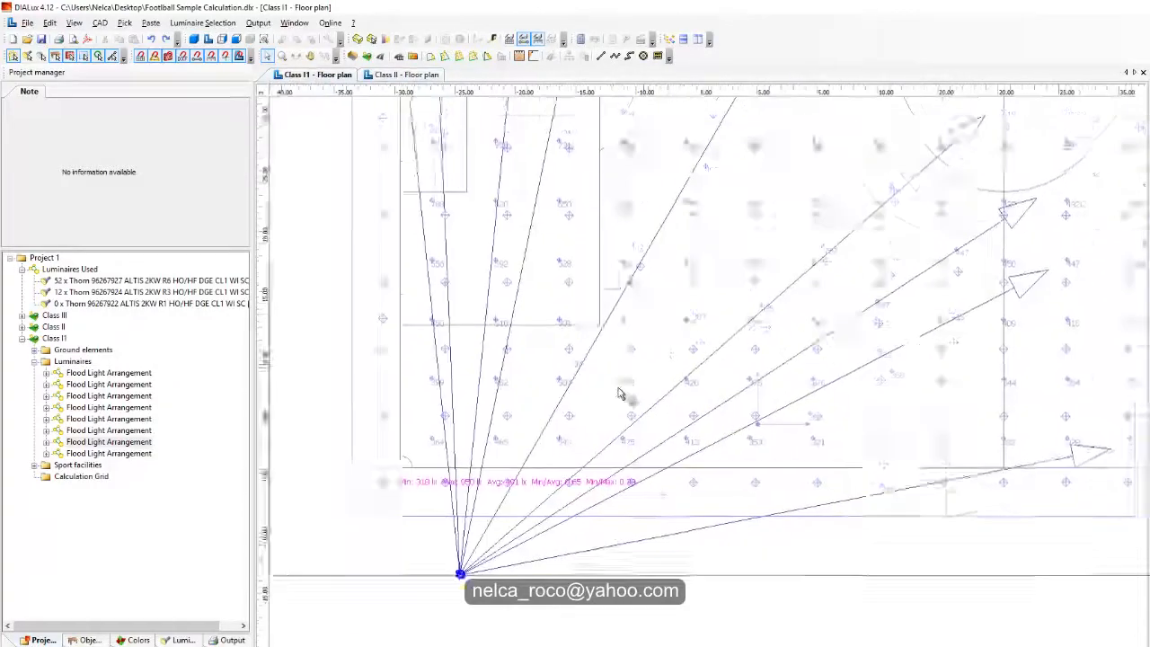